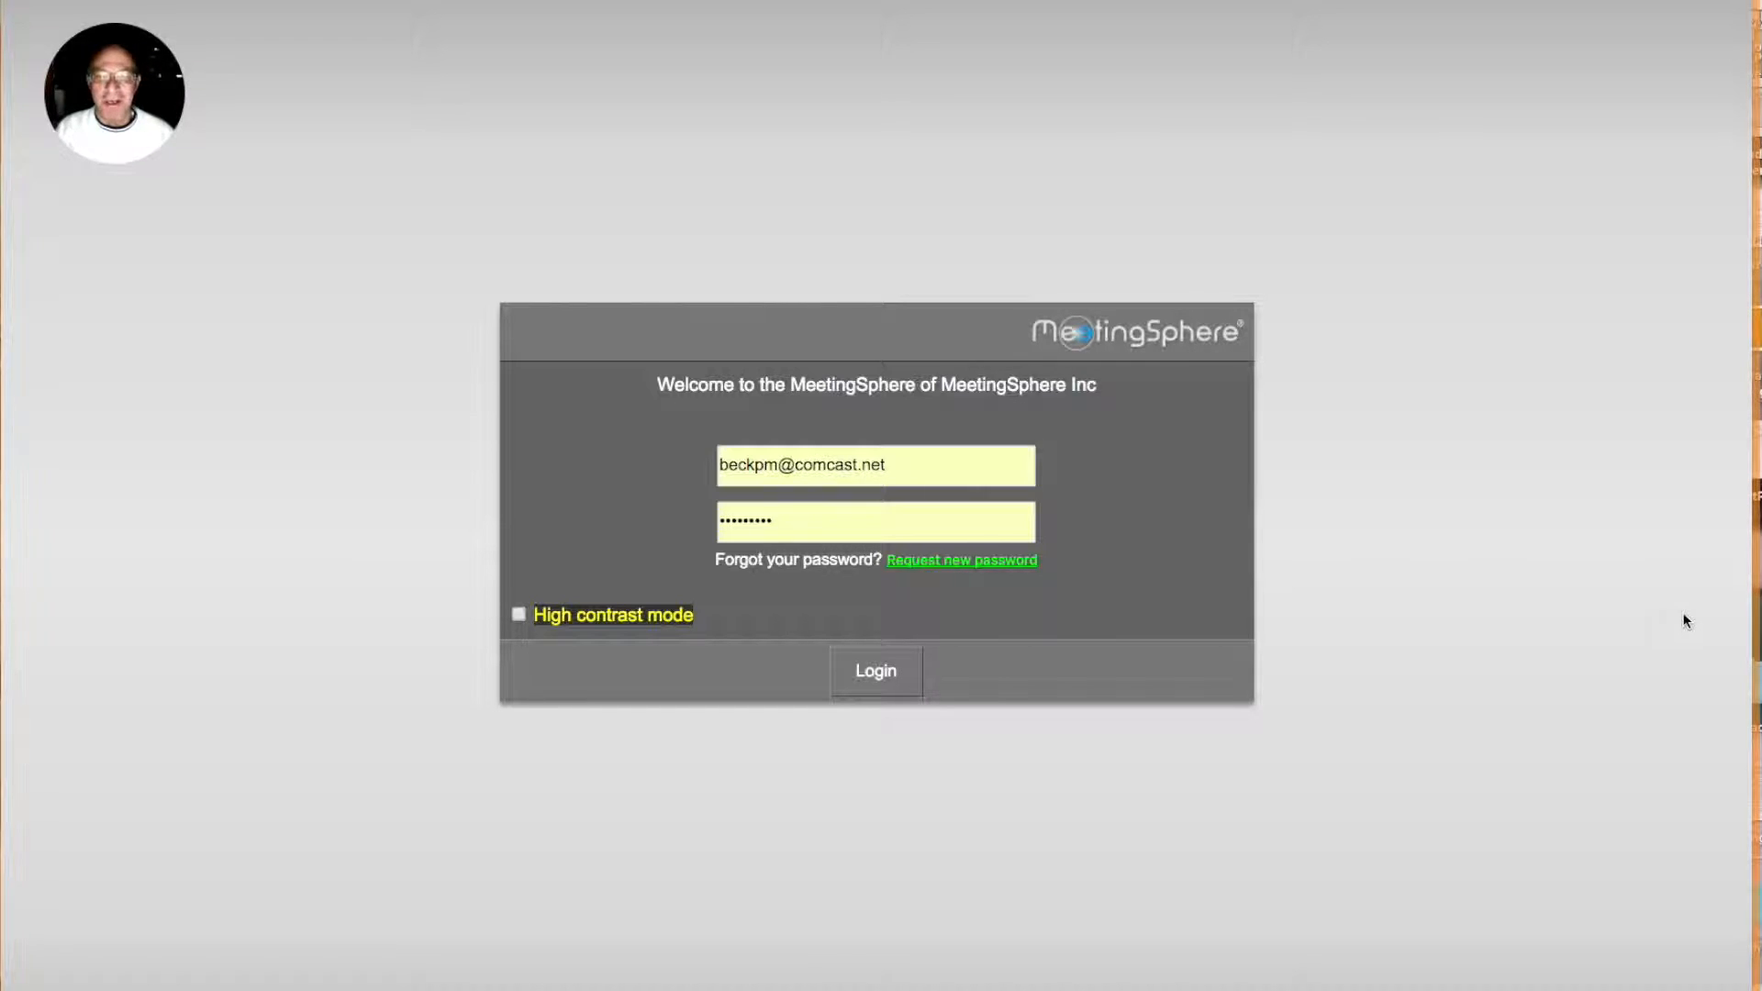
# Step: Log in with the prefilled credentials and decline the video tutorials to go straight to the session list
pyautogui.click(889, 676)
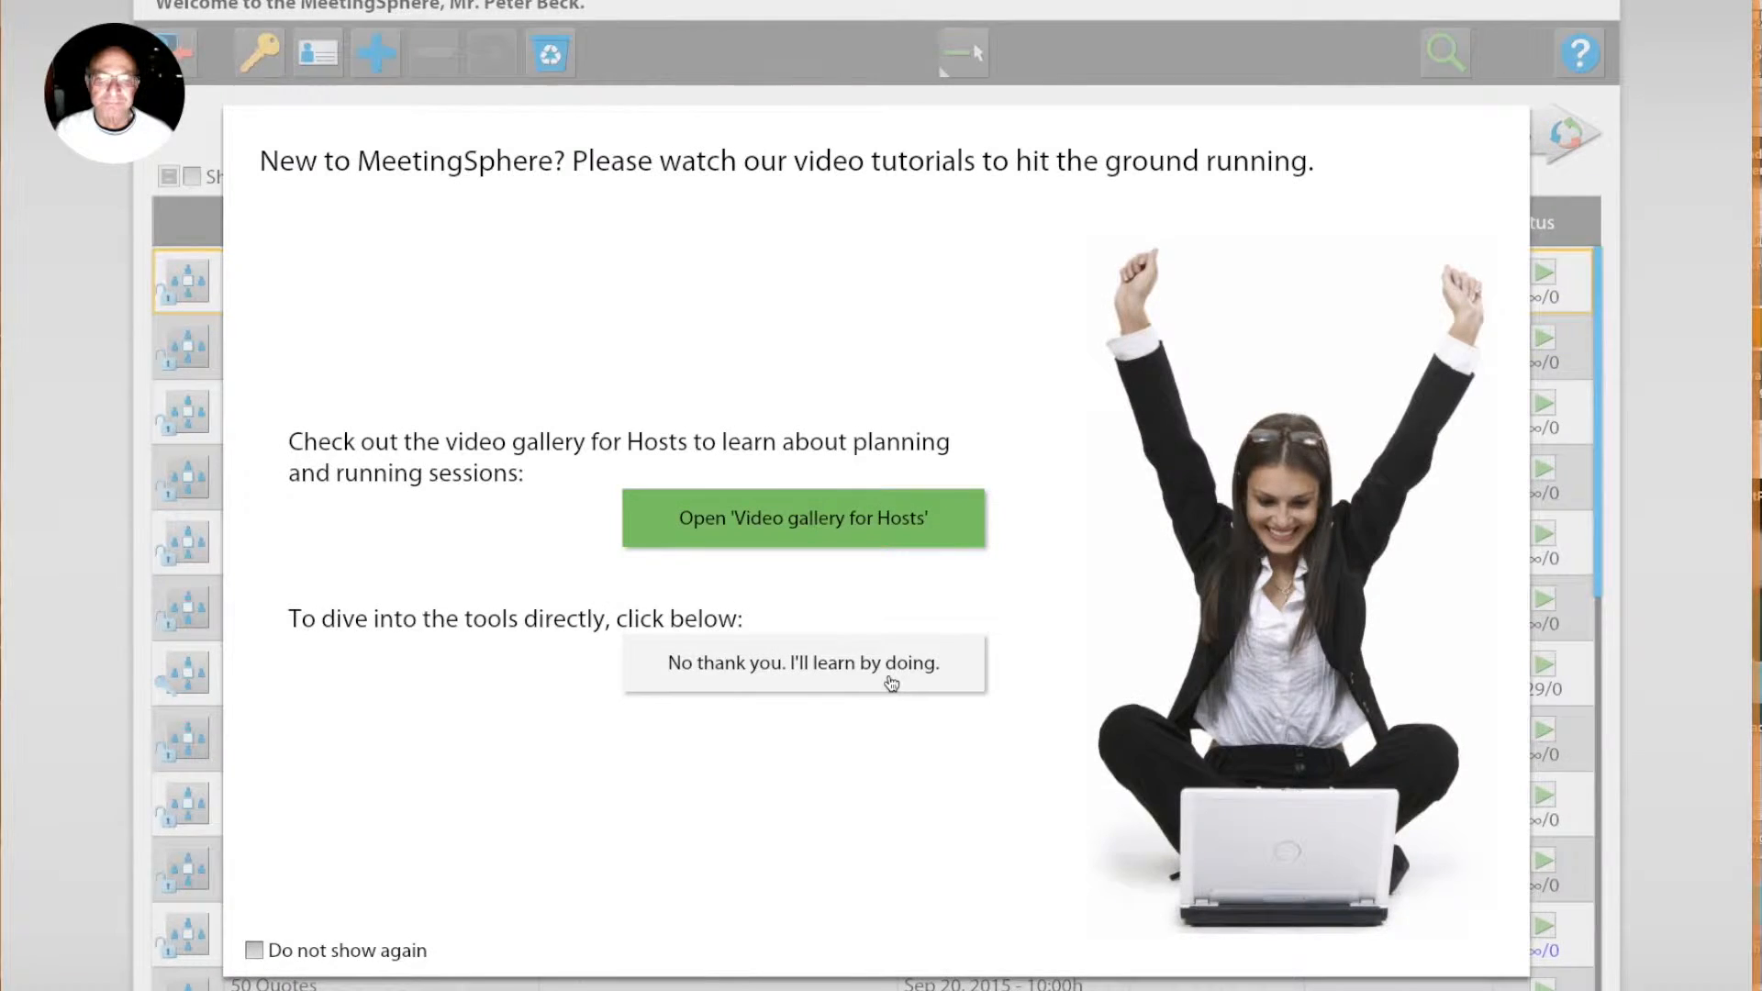
pyautogui.click(891, 681)
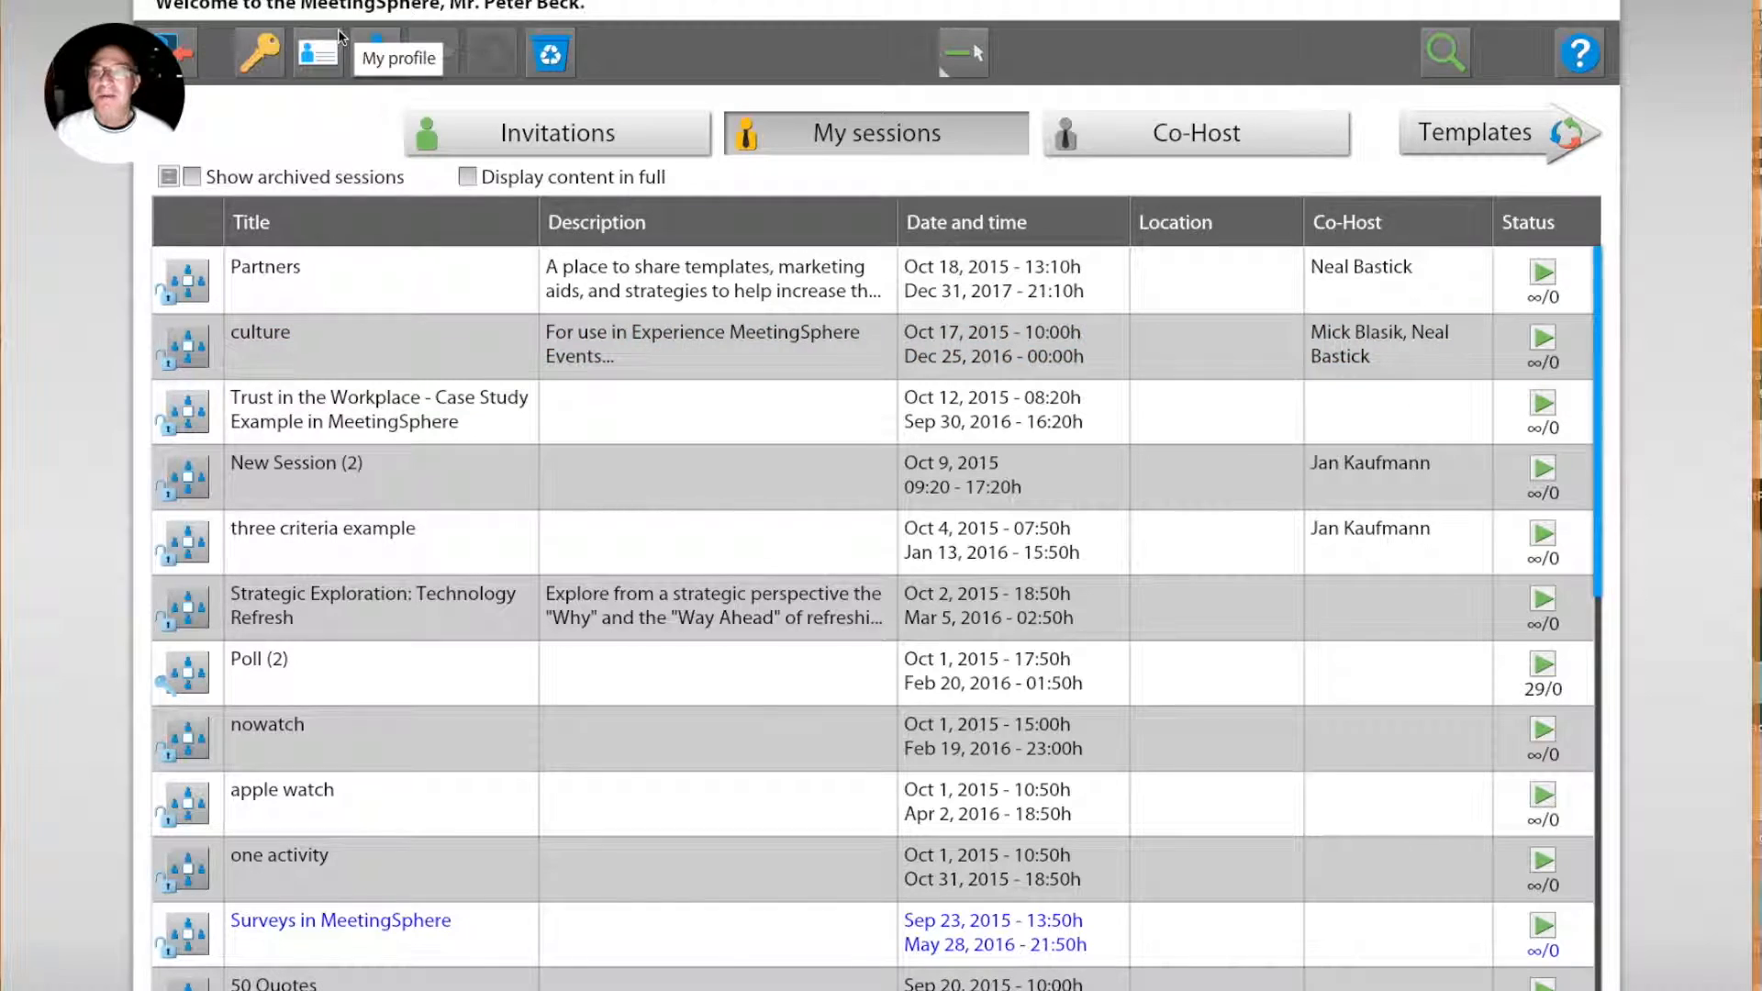
# Step: Create a new session as a New Agenda and title it "training session"
pyautogui.click(372, 46)
pyautogui.click(733, 530)
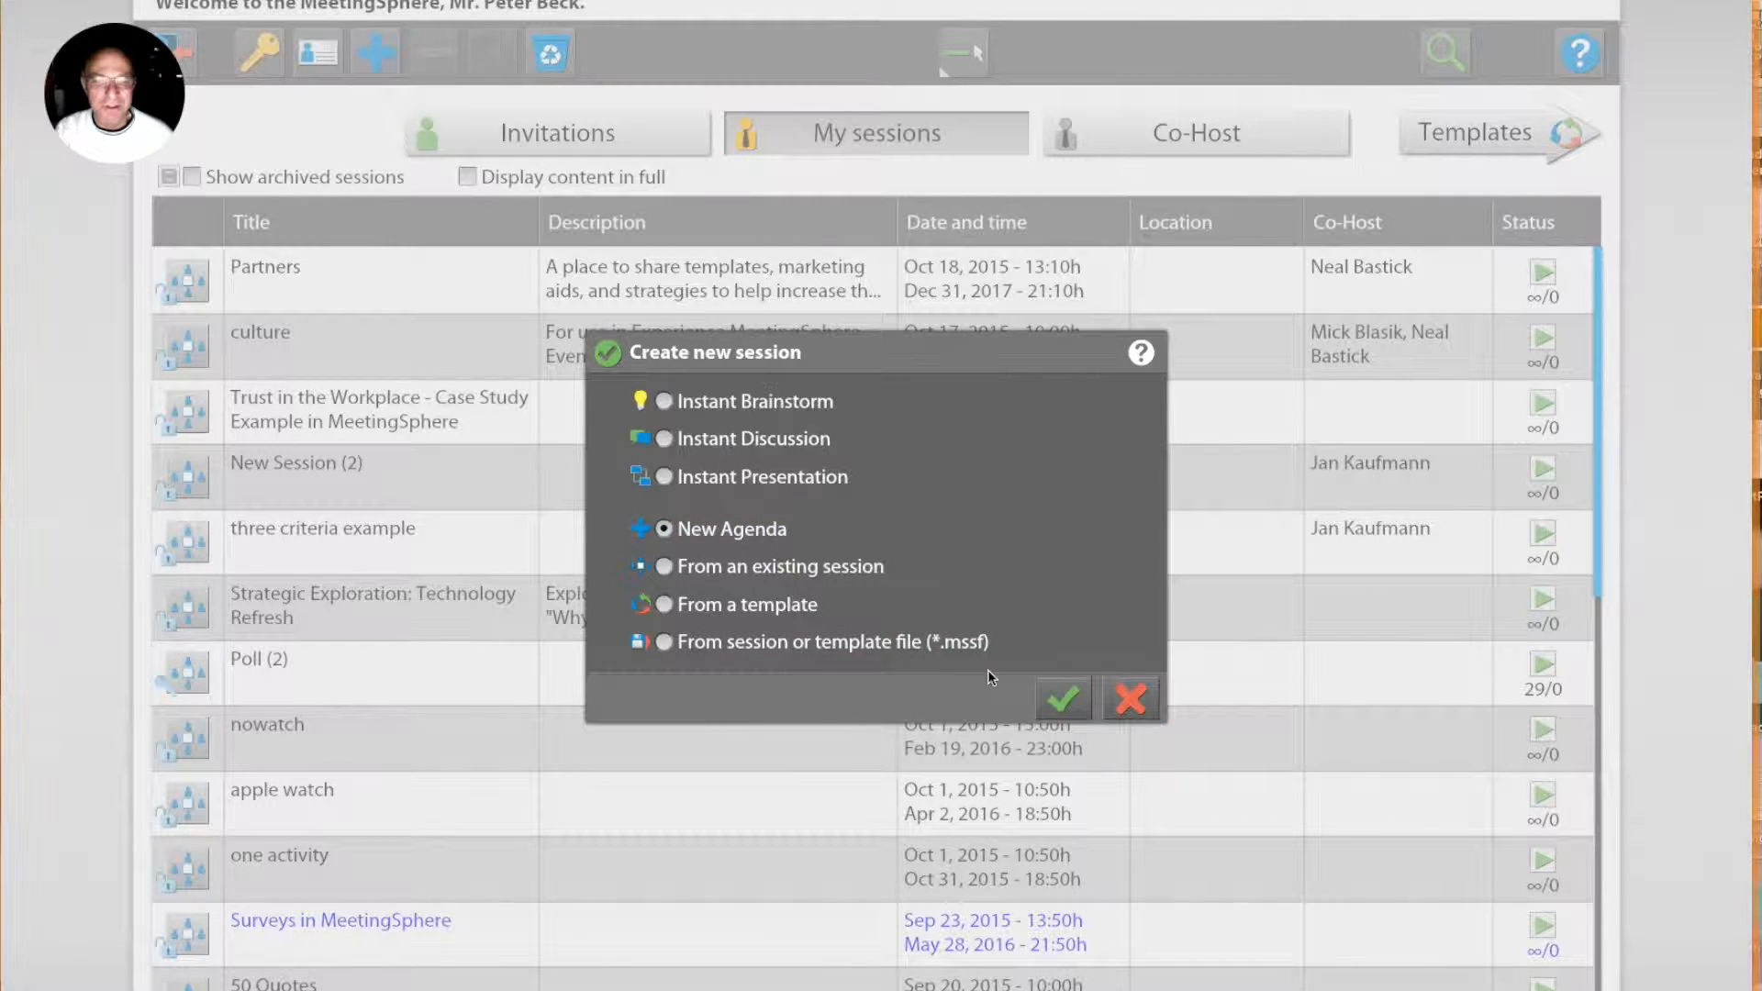
pyautogui.click(1065, 701)
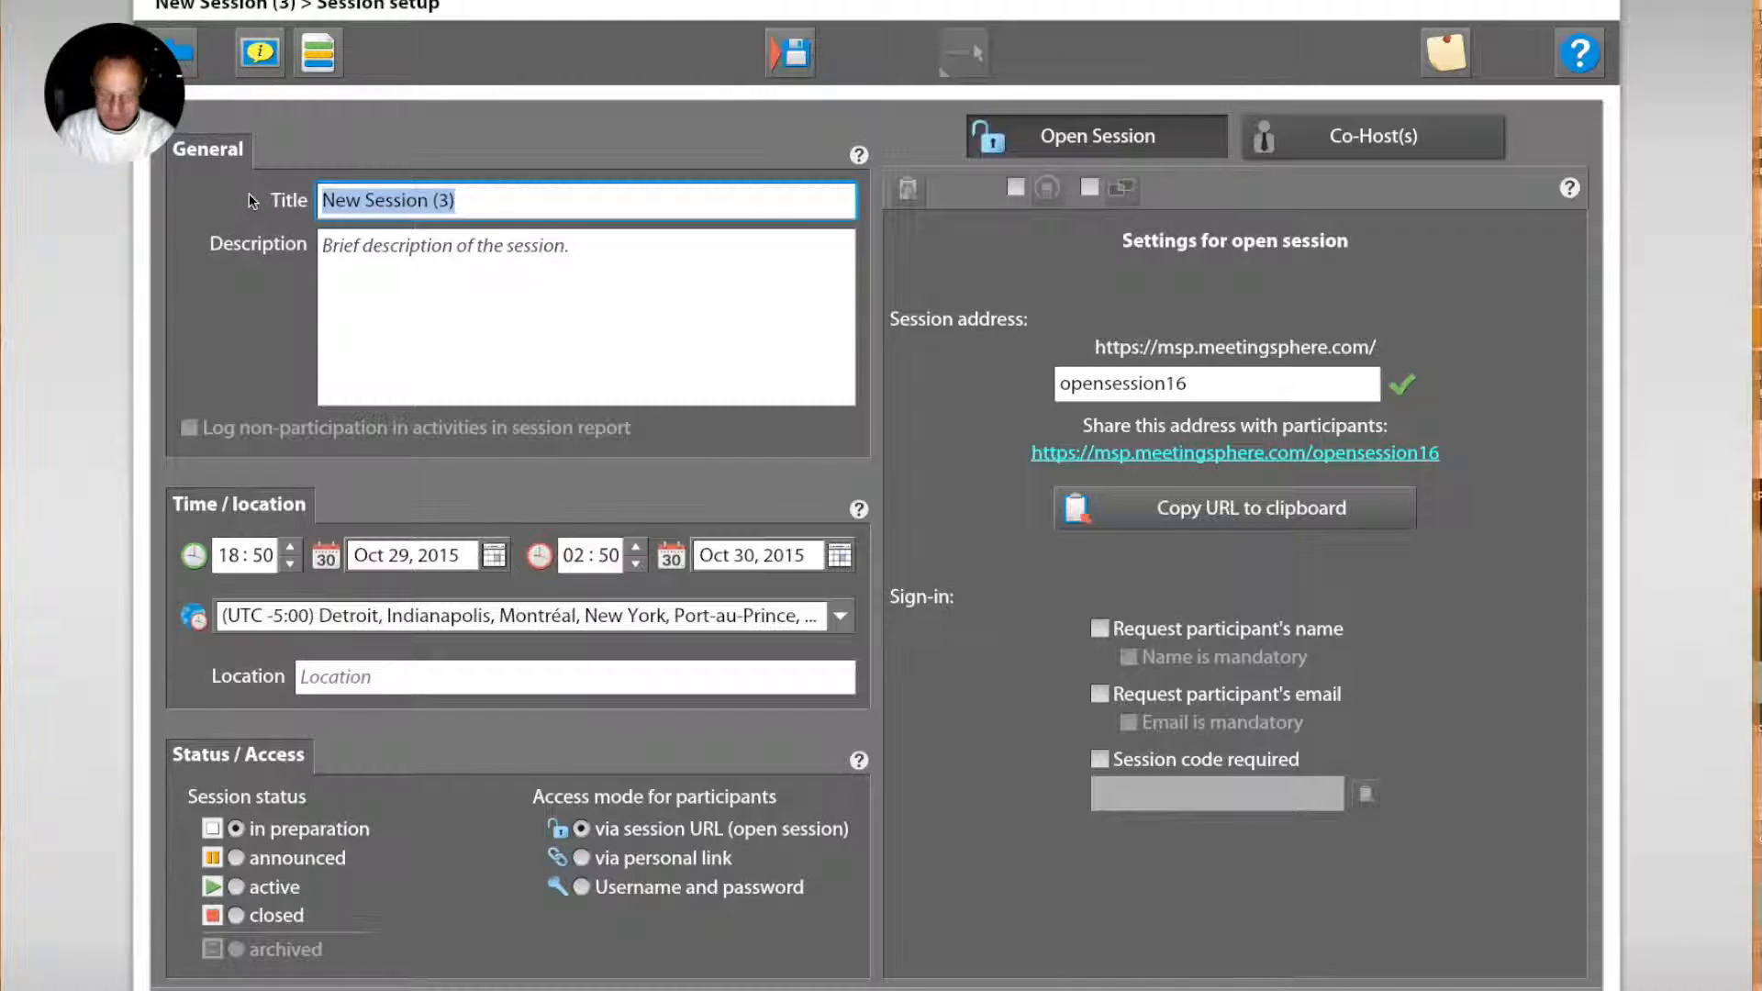
pyautogui.write('training ')
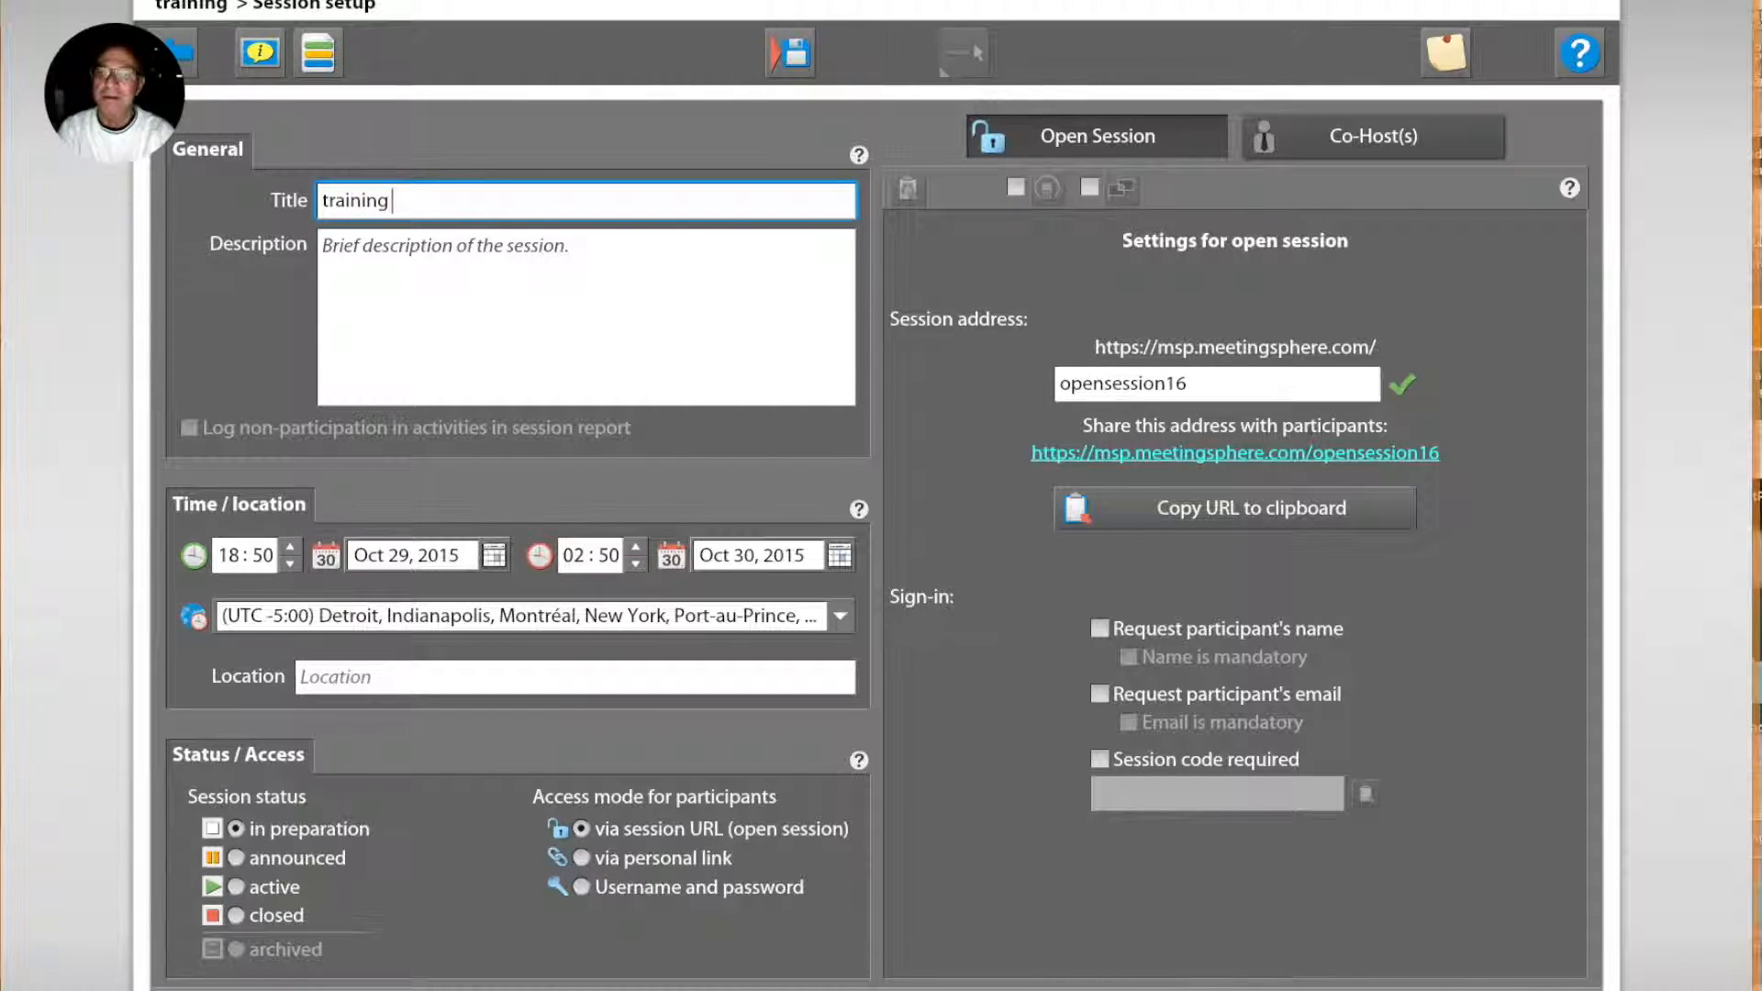
pyautogui.write('session')
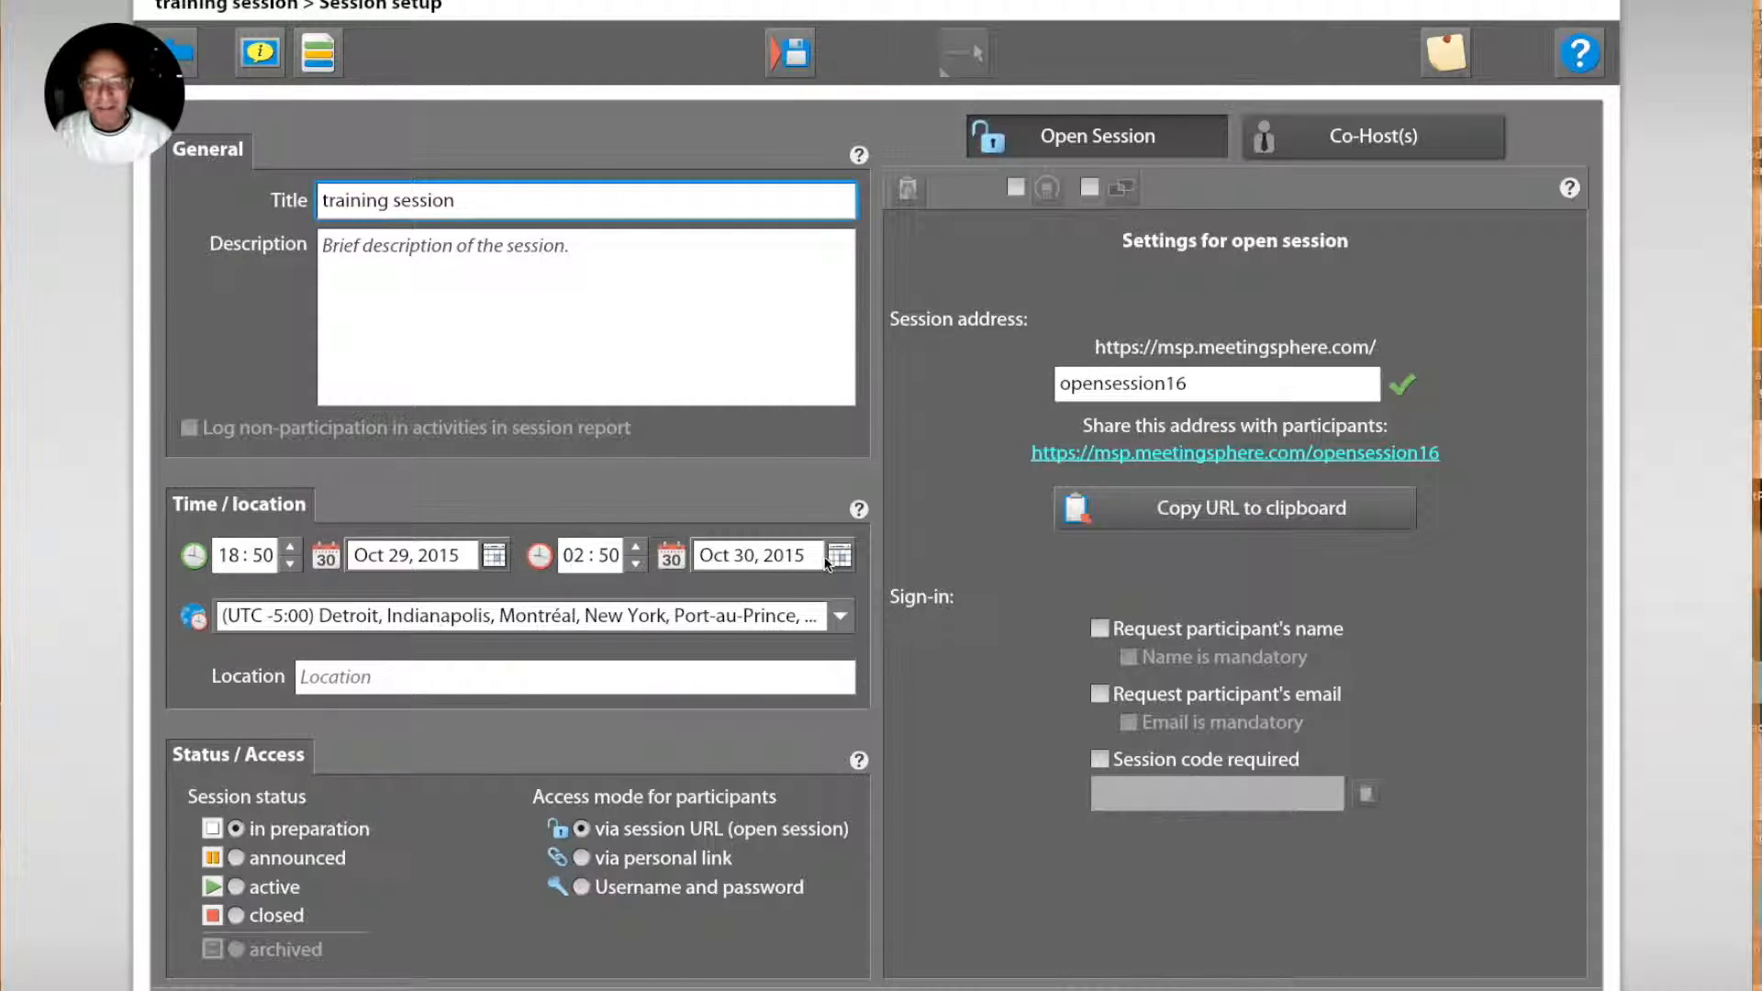
# Step: Set the session's end date to Nov 14, 2015 and its location to Washington DC
pyautogui.click(839, 556)
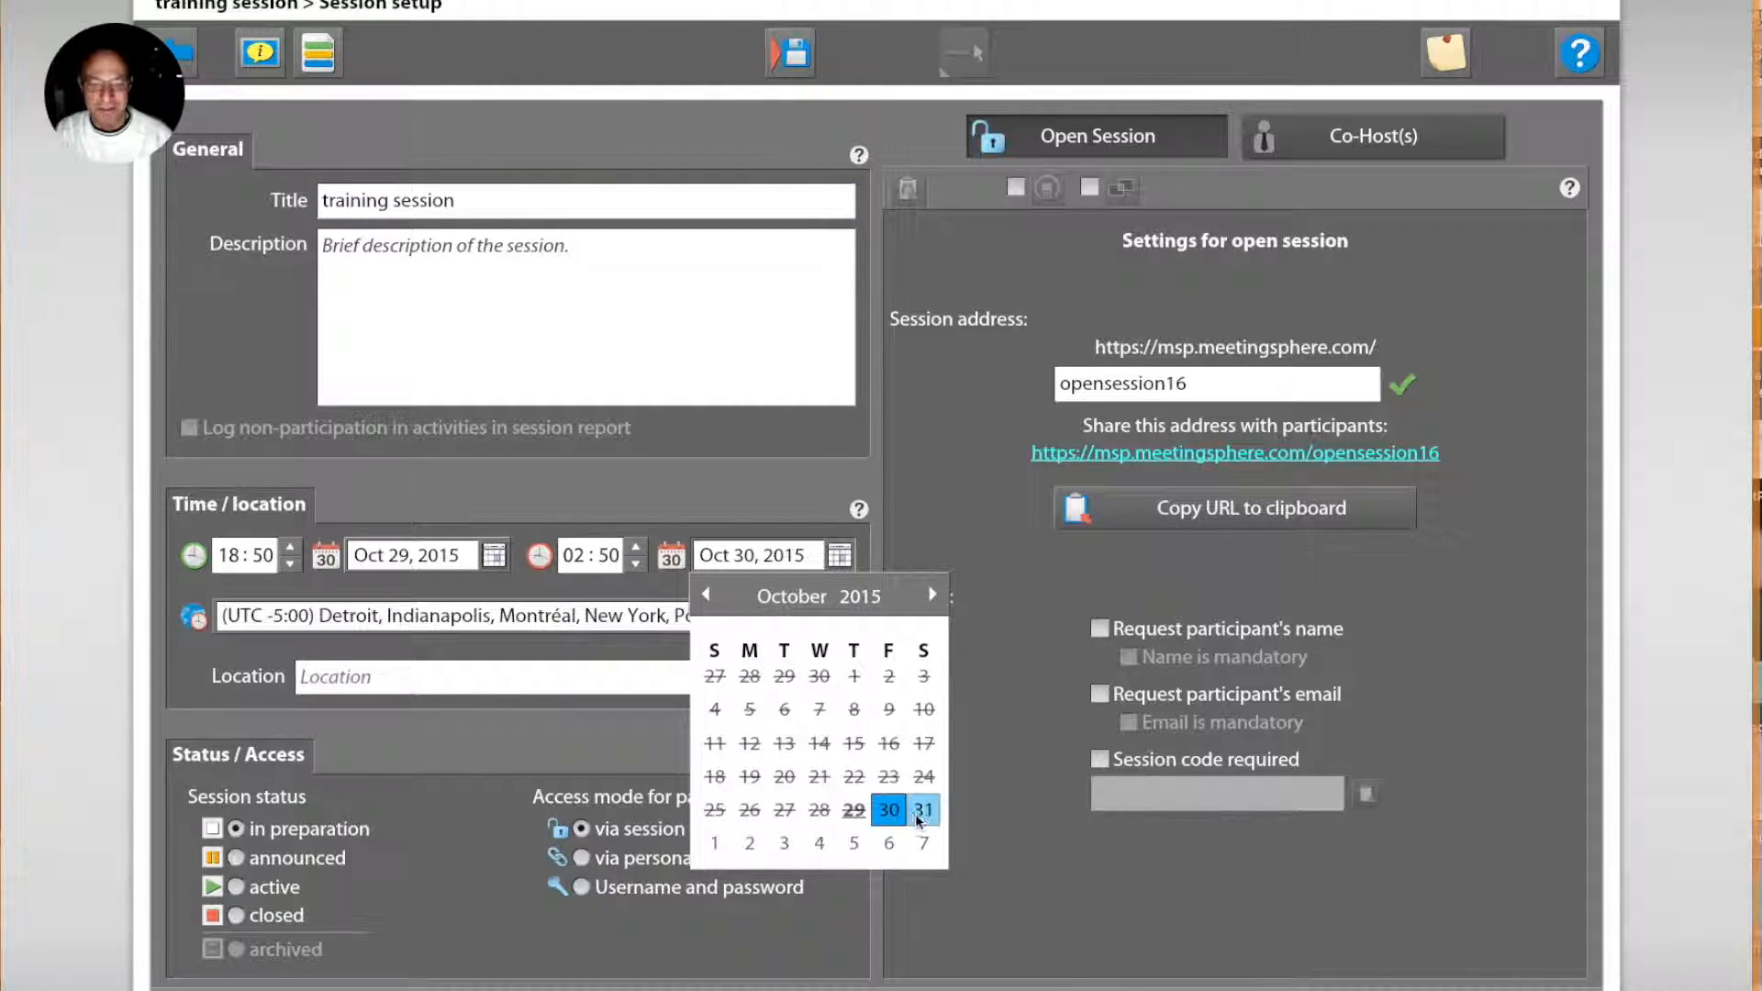
pyautogui.click(930, 594)
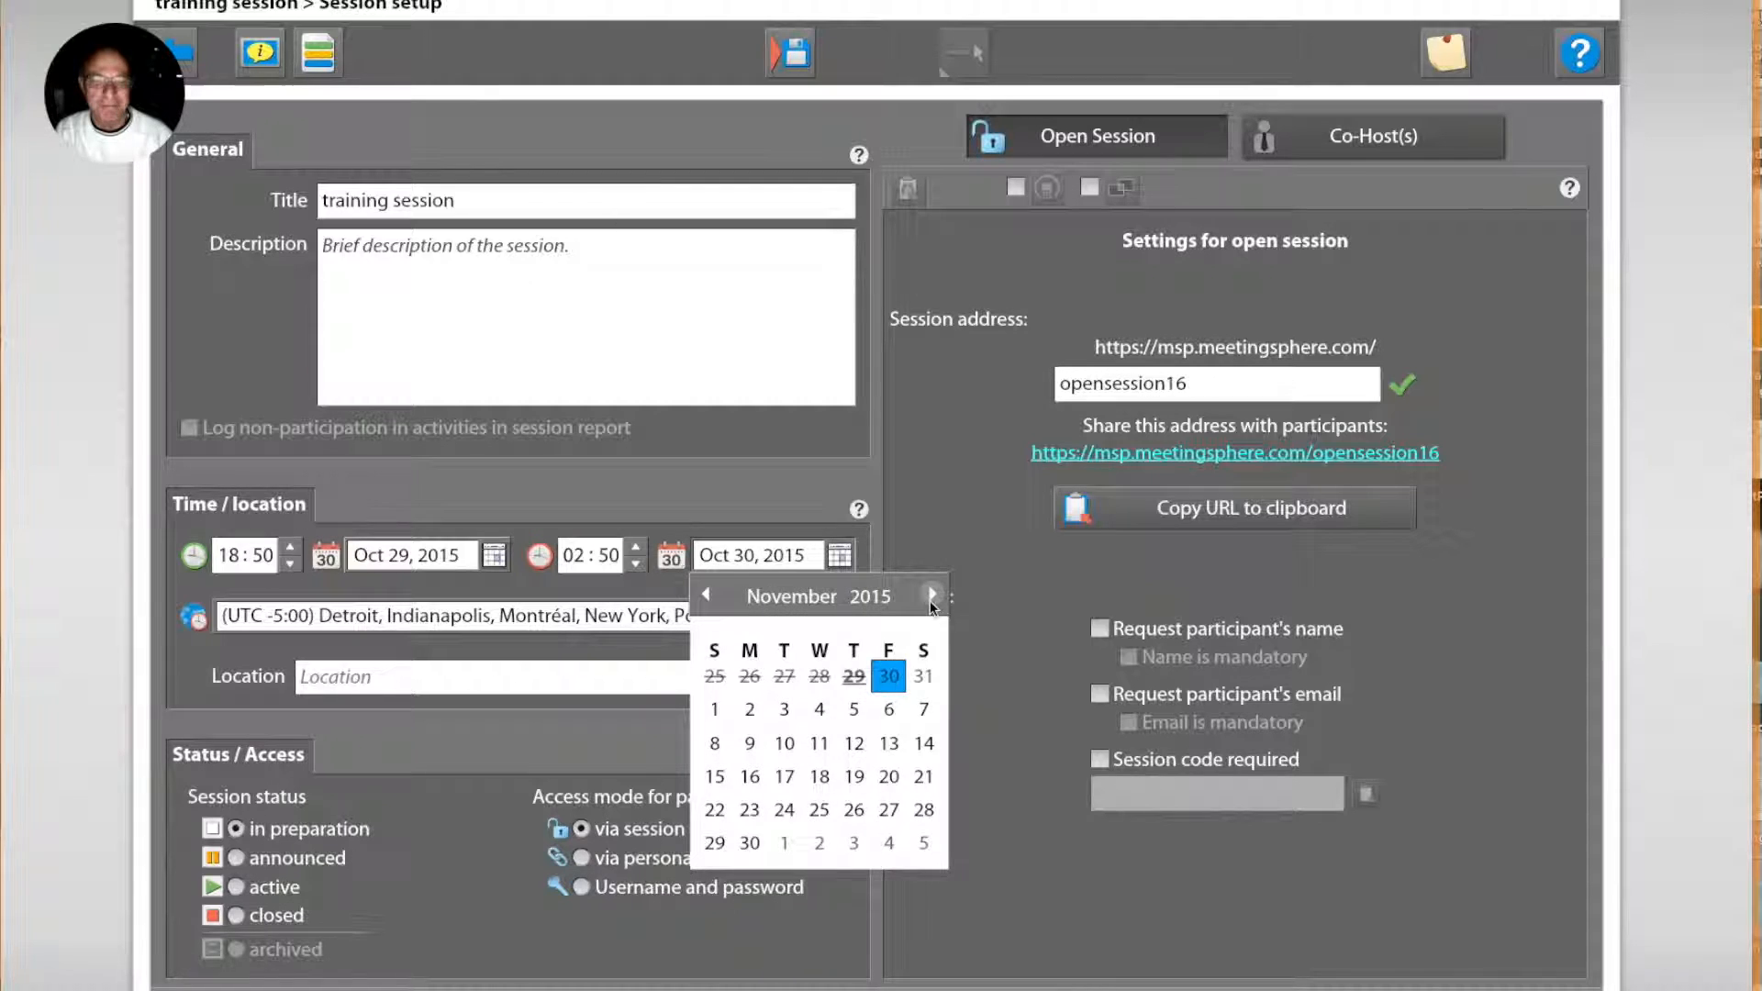
pyautogui.click(924, 739)
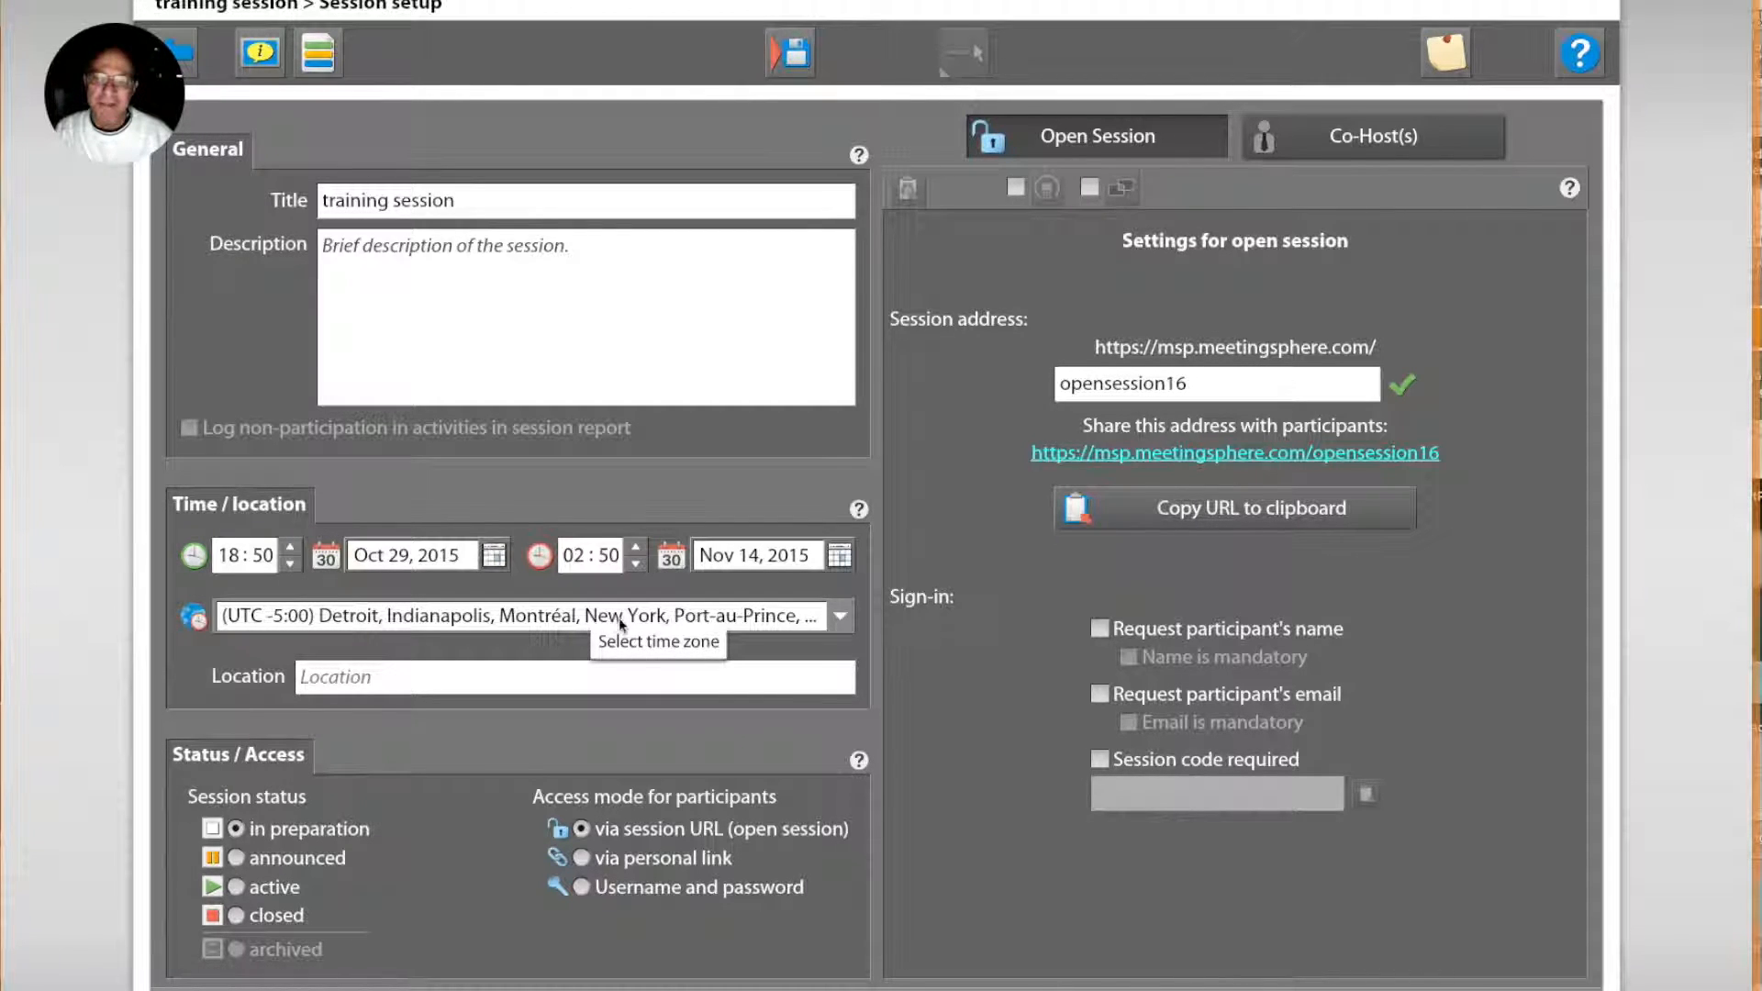
pyautogui.click(416, 679)
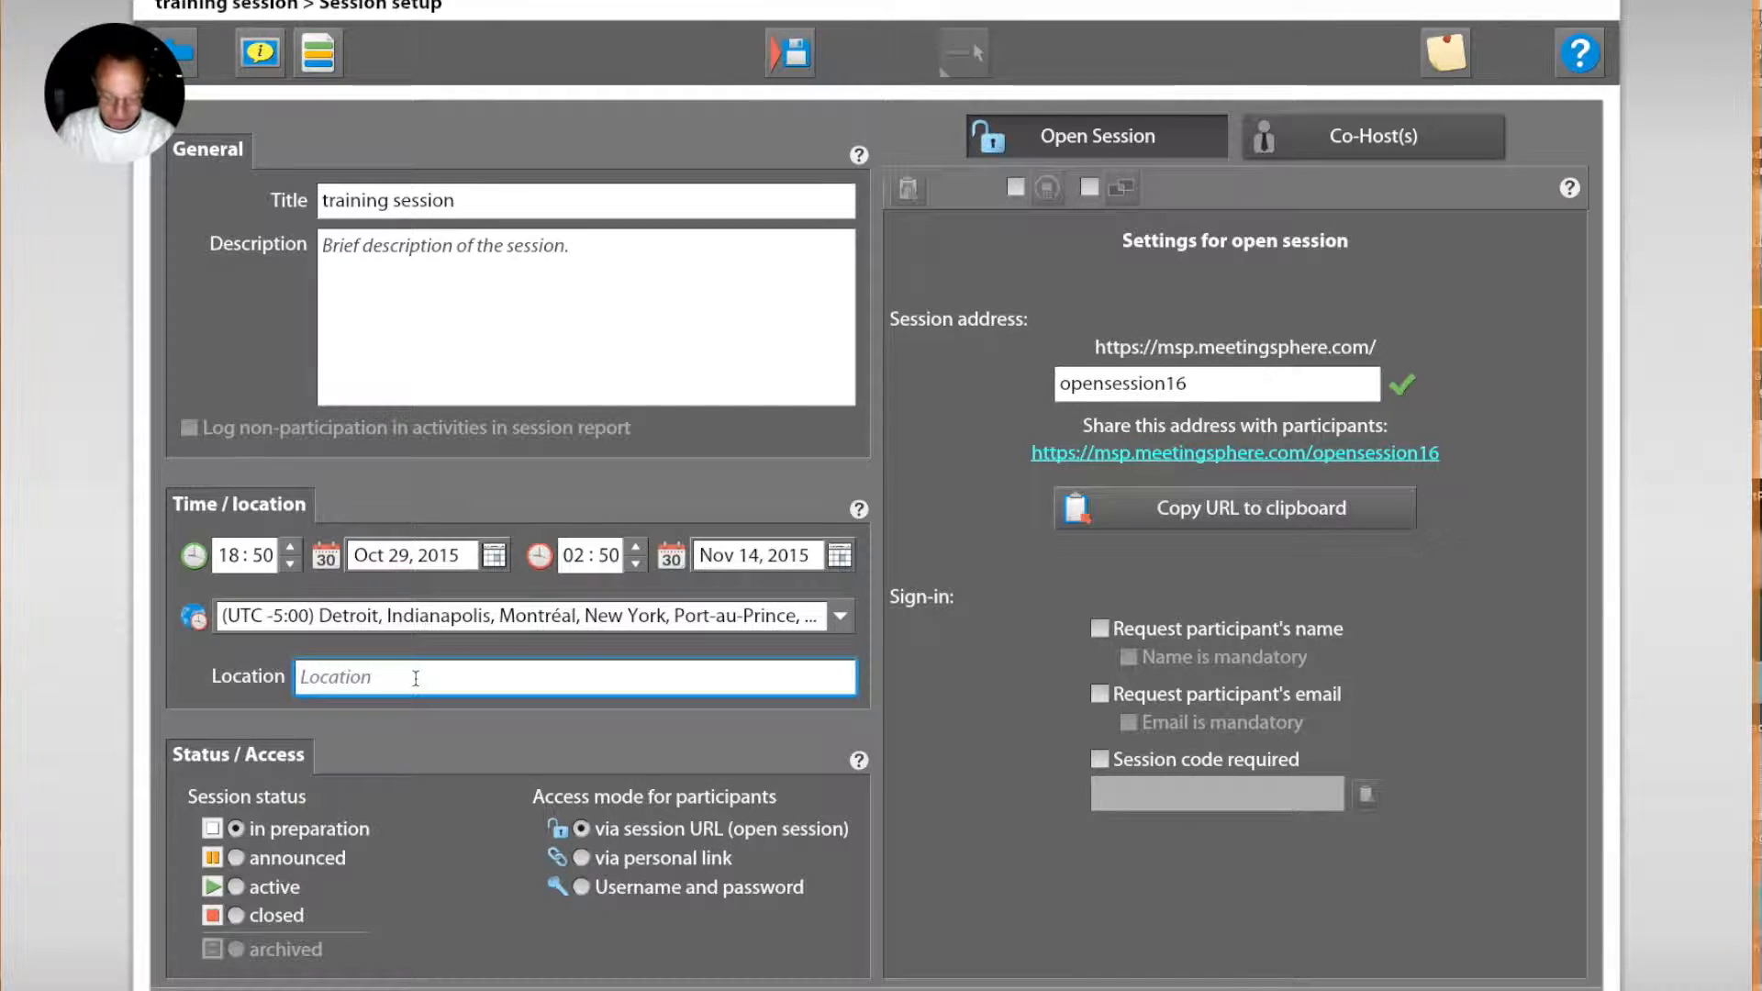
pyautogui.write('Washington DC')
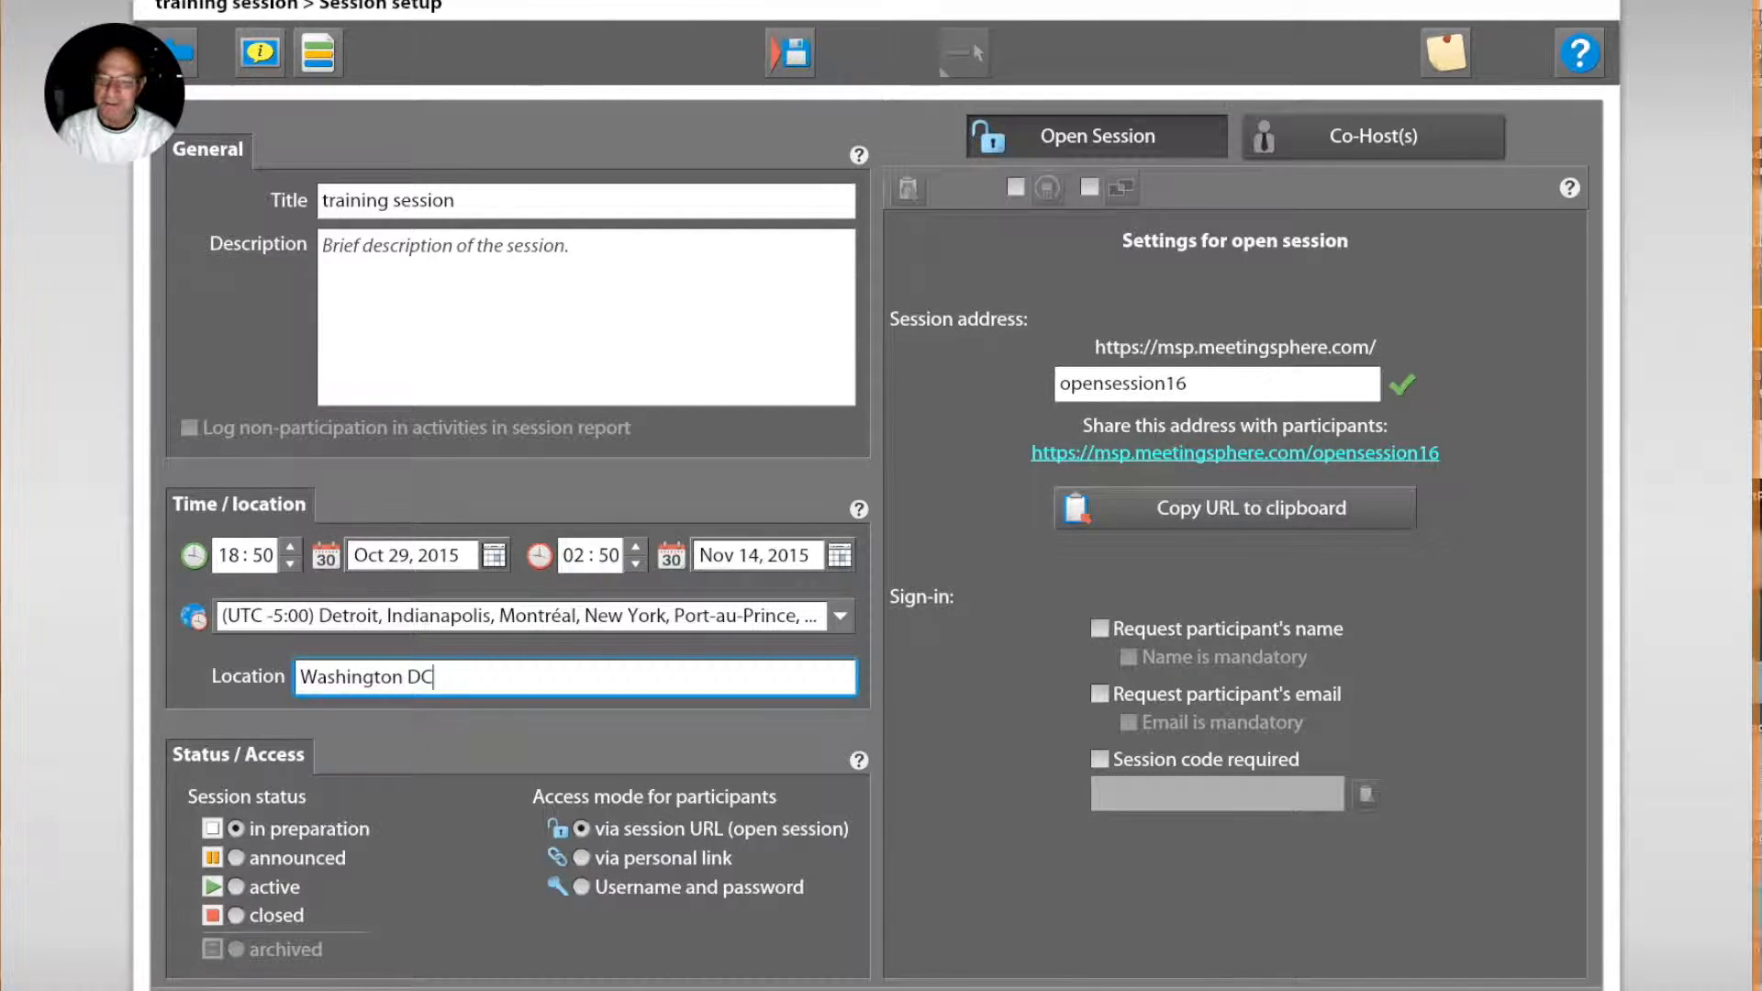
# Step: Replace the ending of the open session's address with test6
pyautogui.click(1196, 383)
pyautogui.moveTo(1195, 383); pyautogui.dragTo(1037, 380)
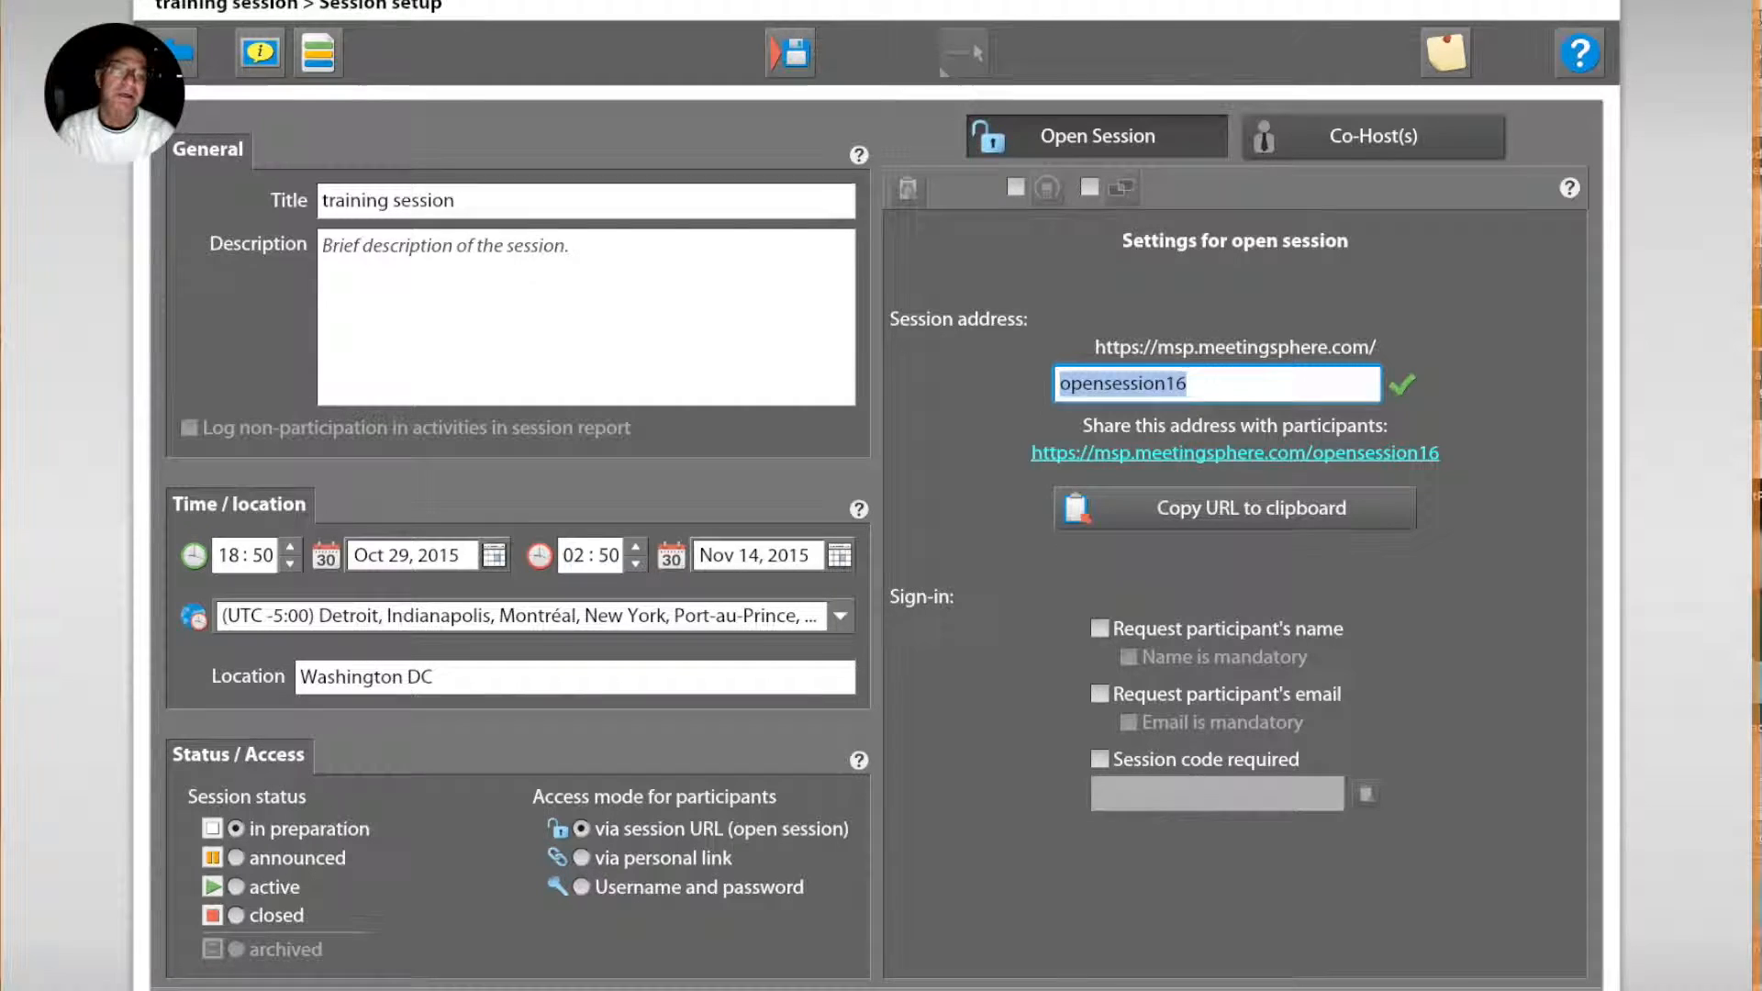
pyautogui.write('test6')
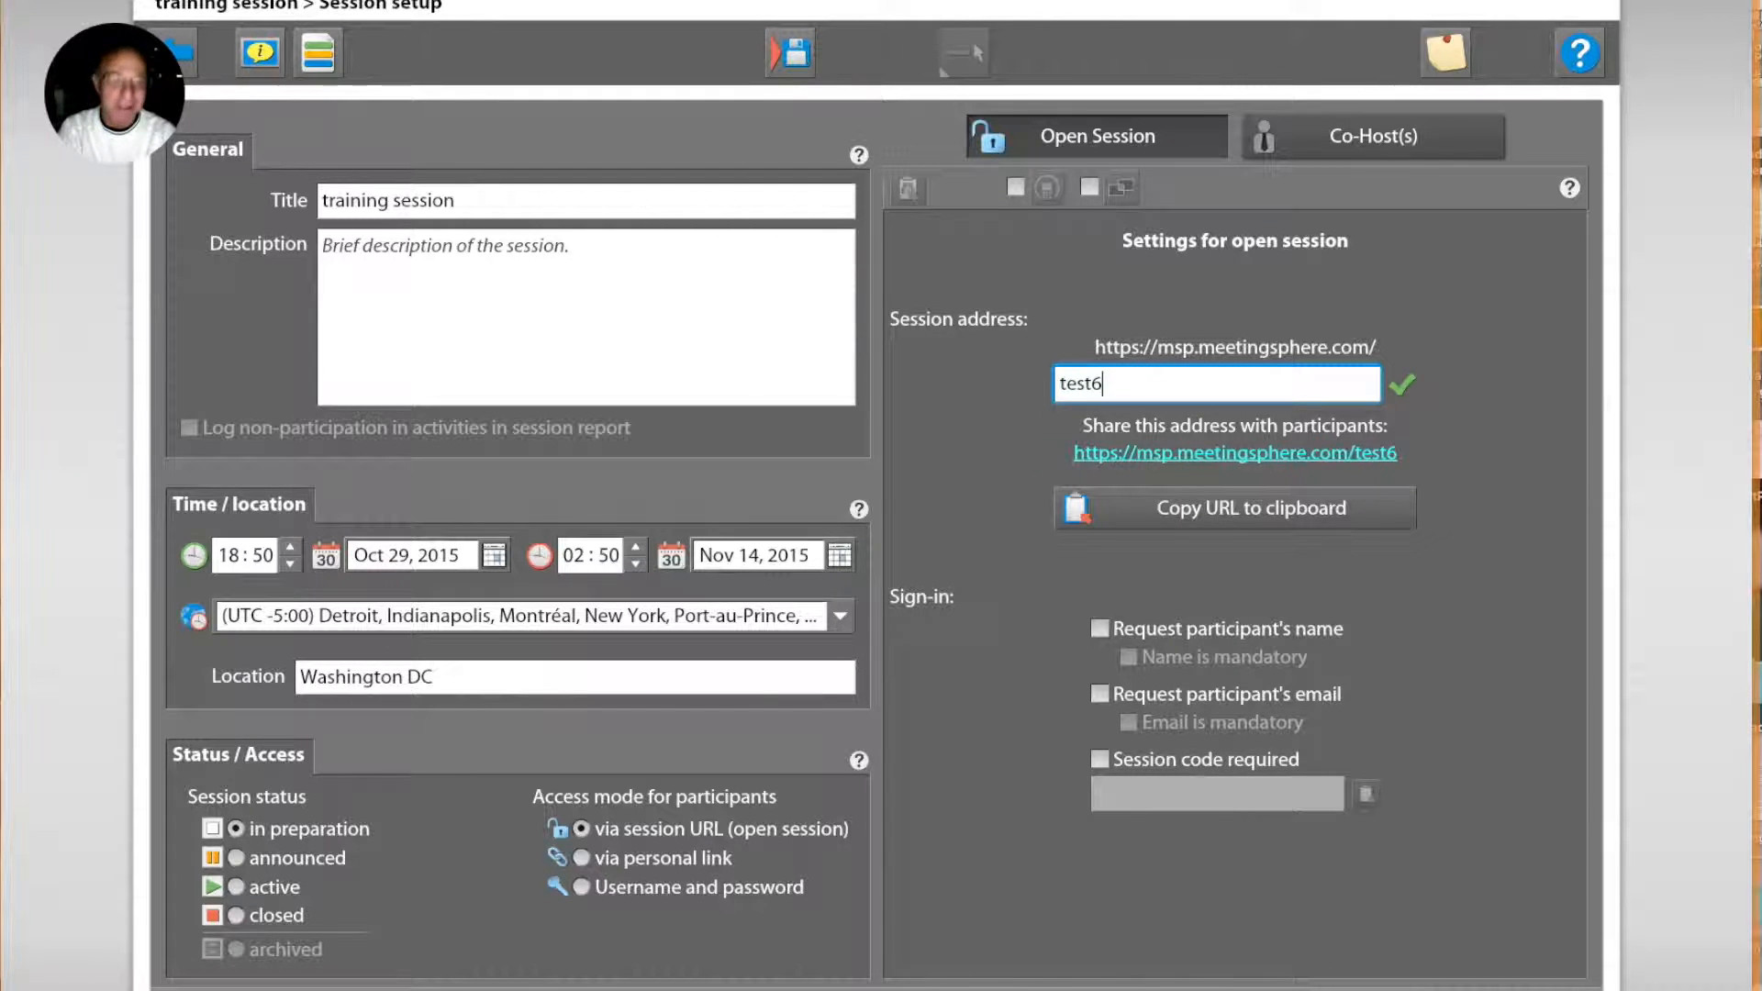
pyautogui.click(1465, 522)
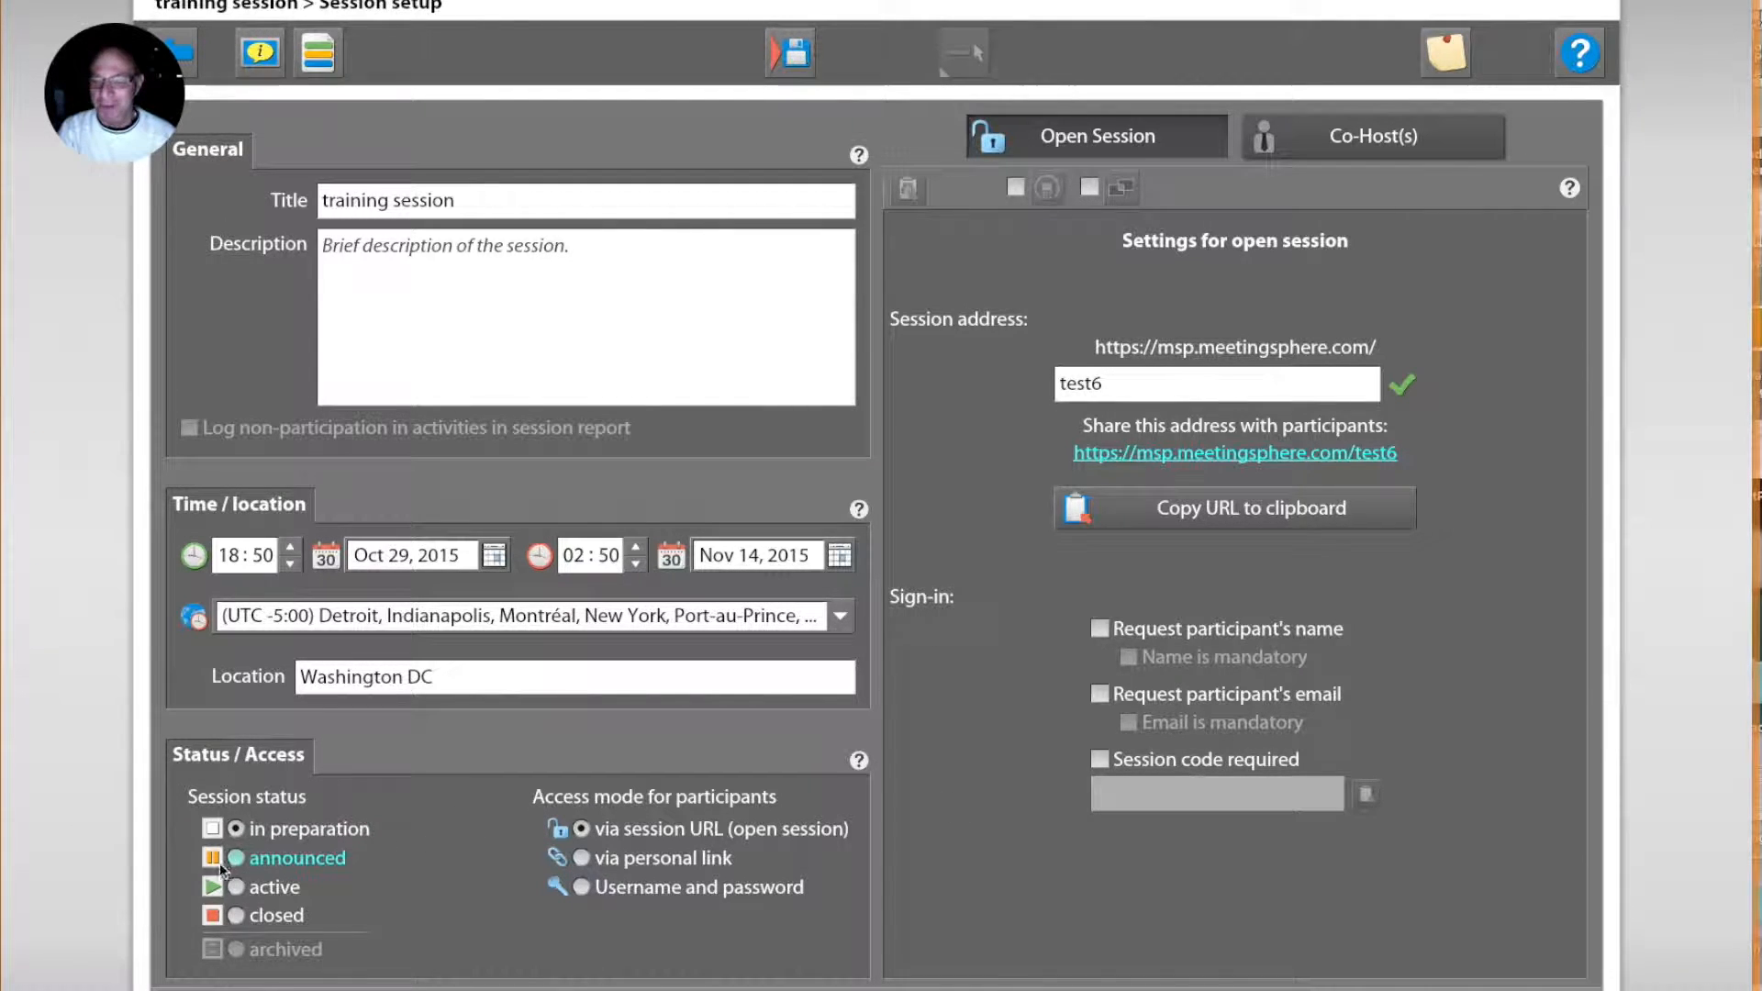
# Step: Set the session status to active and save the session setup
pyautogui.click(237, 889)
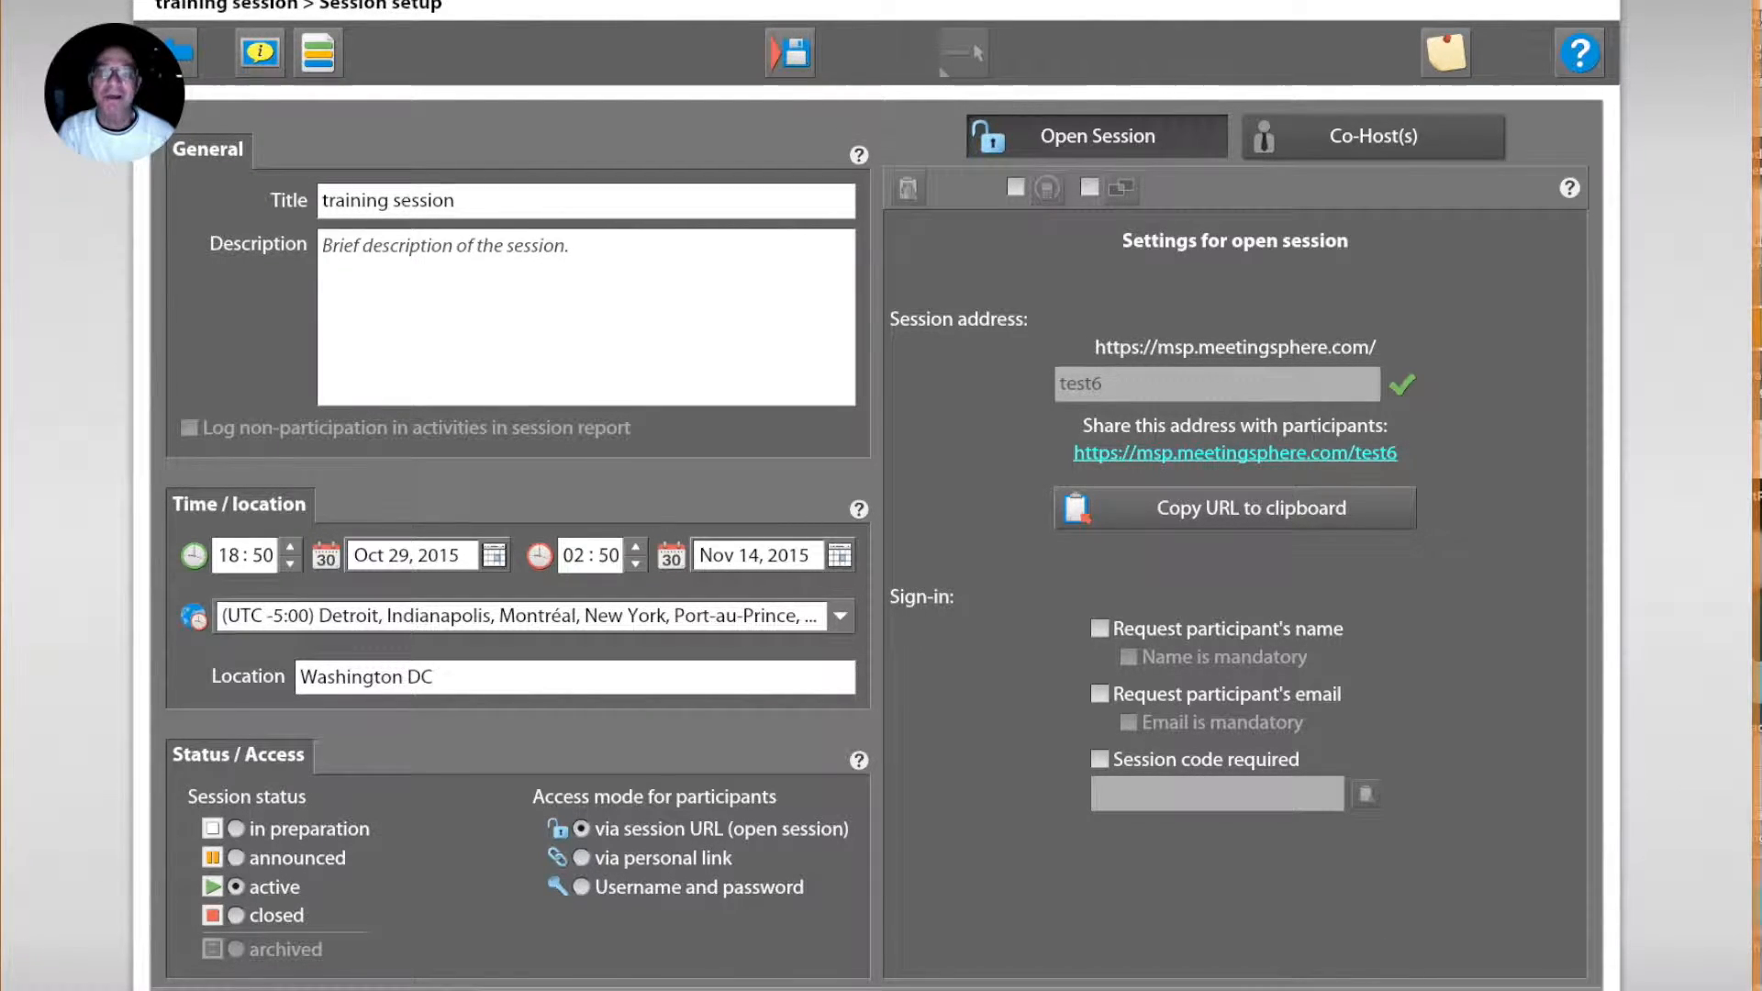
pyautogui.click(790, 52)
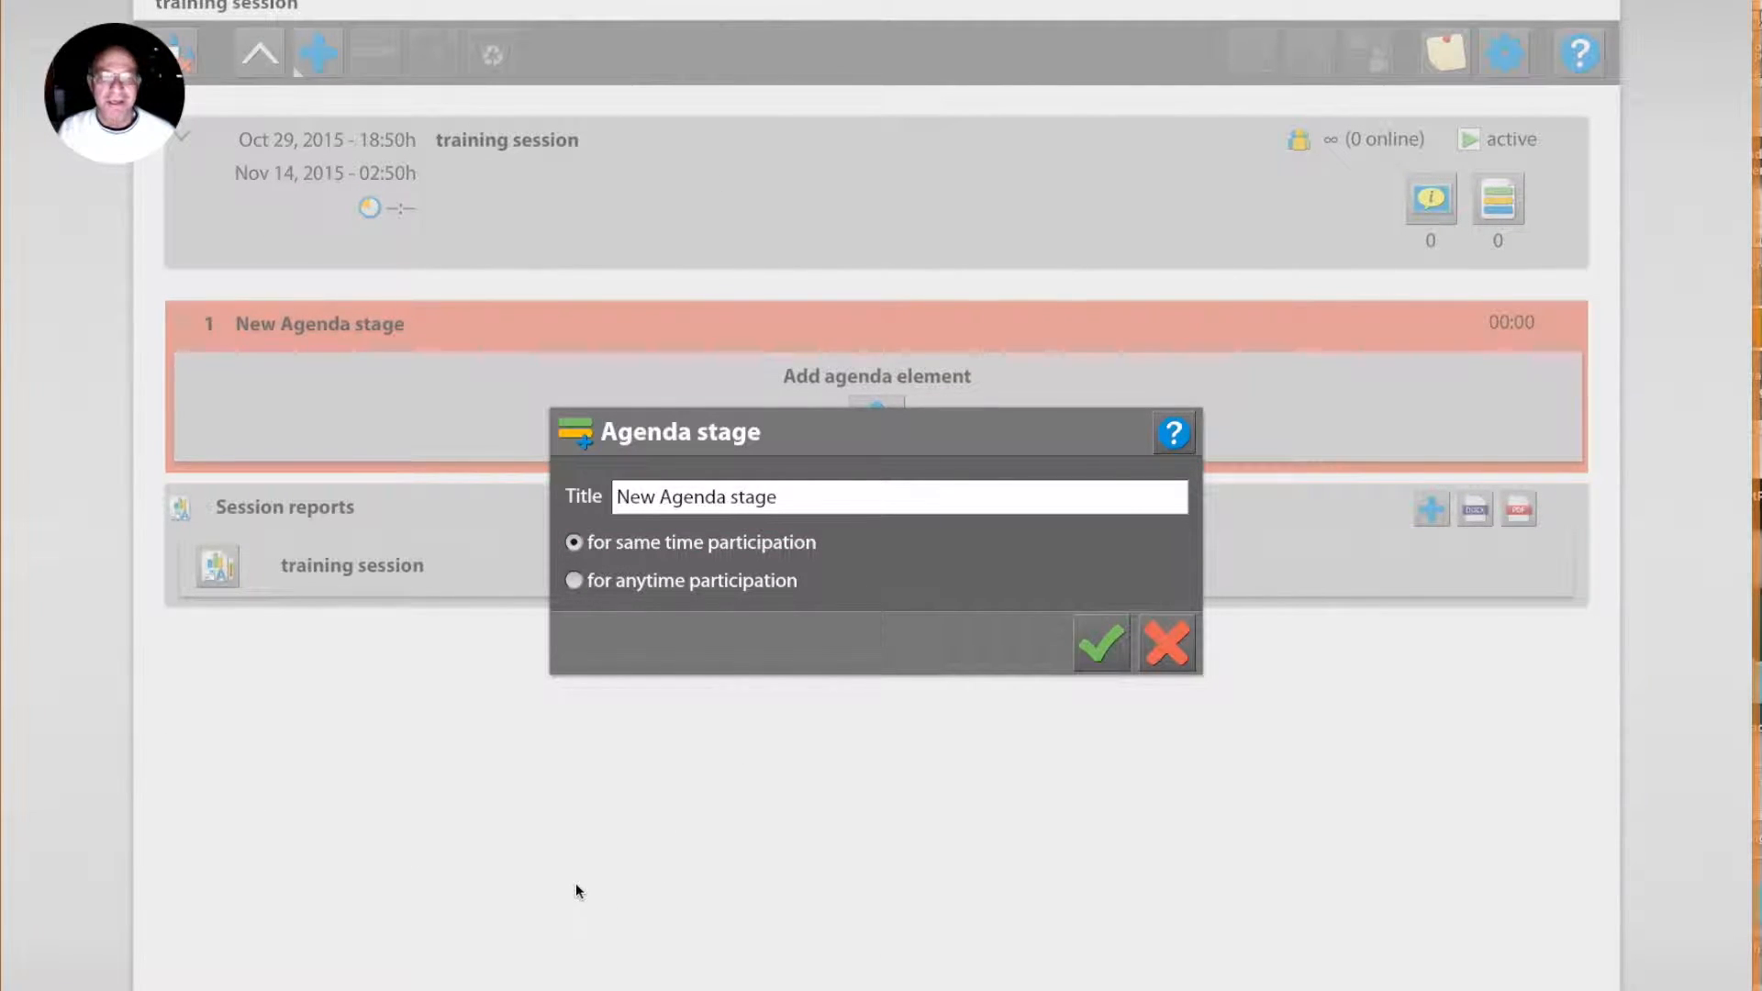
# Step: Title the first agenda stage "welcome", keeping it for same time participation
pyautogui.click(798, 500)
pyautogui.moveTo(797, 500); pyautogui.dragTo(615, 498)
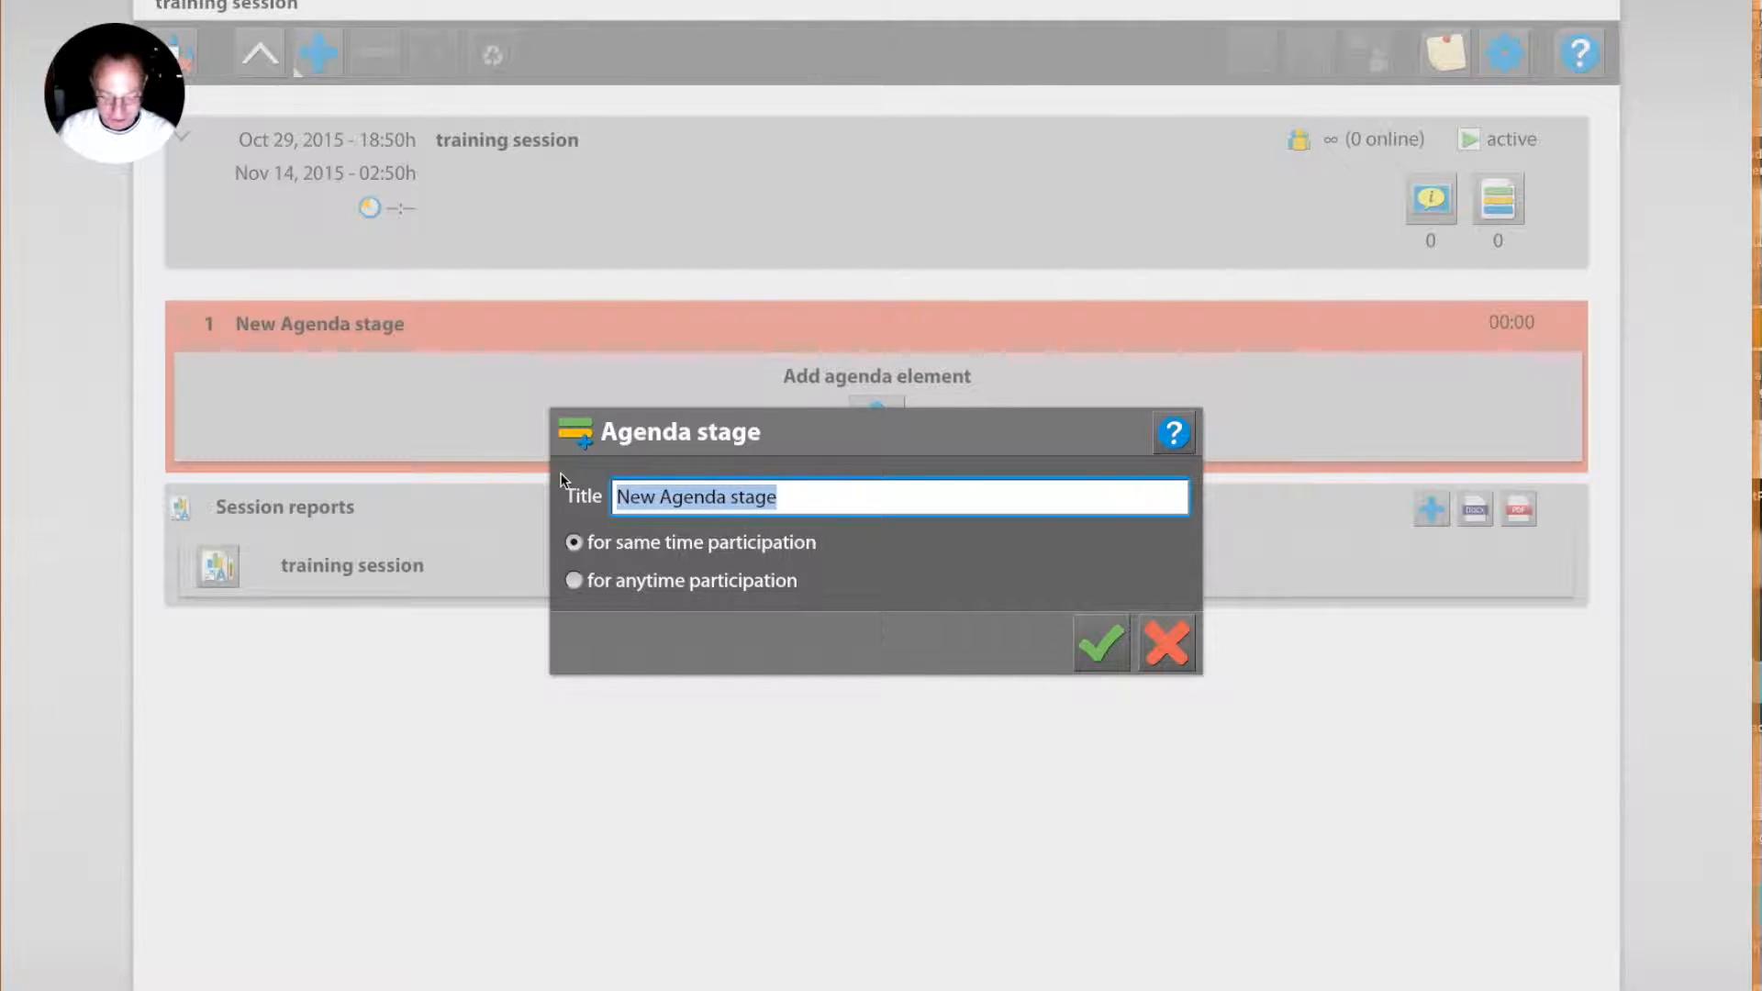
pyautogui.write('welcome')
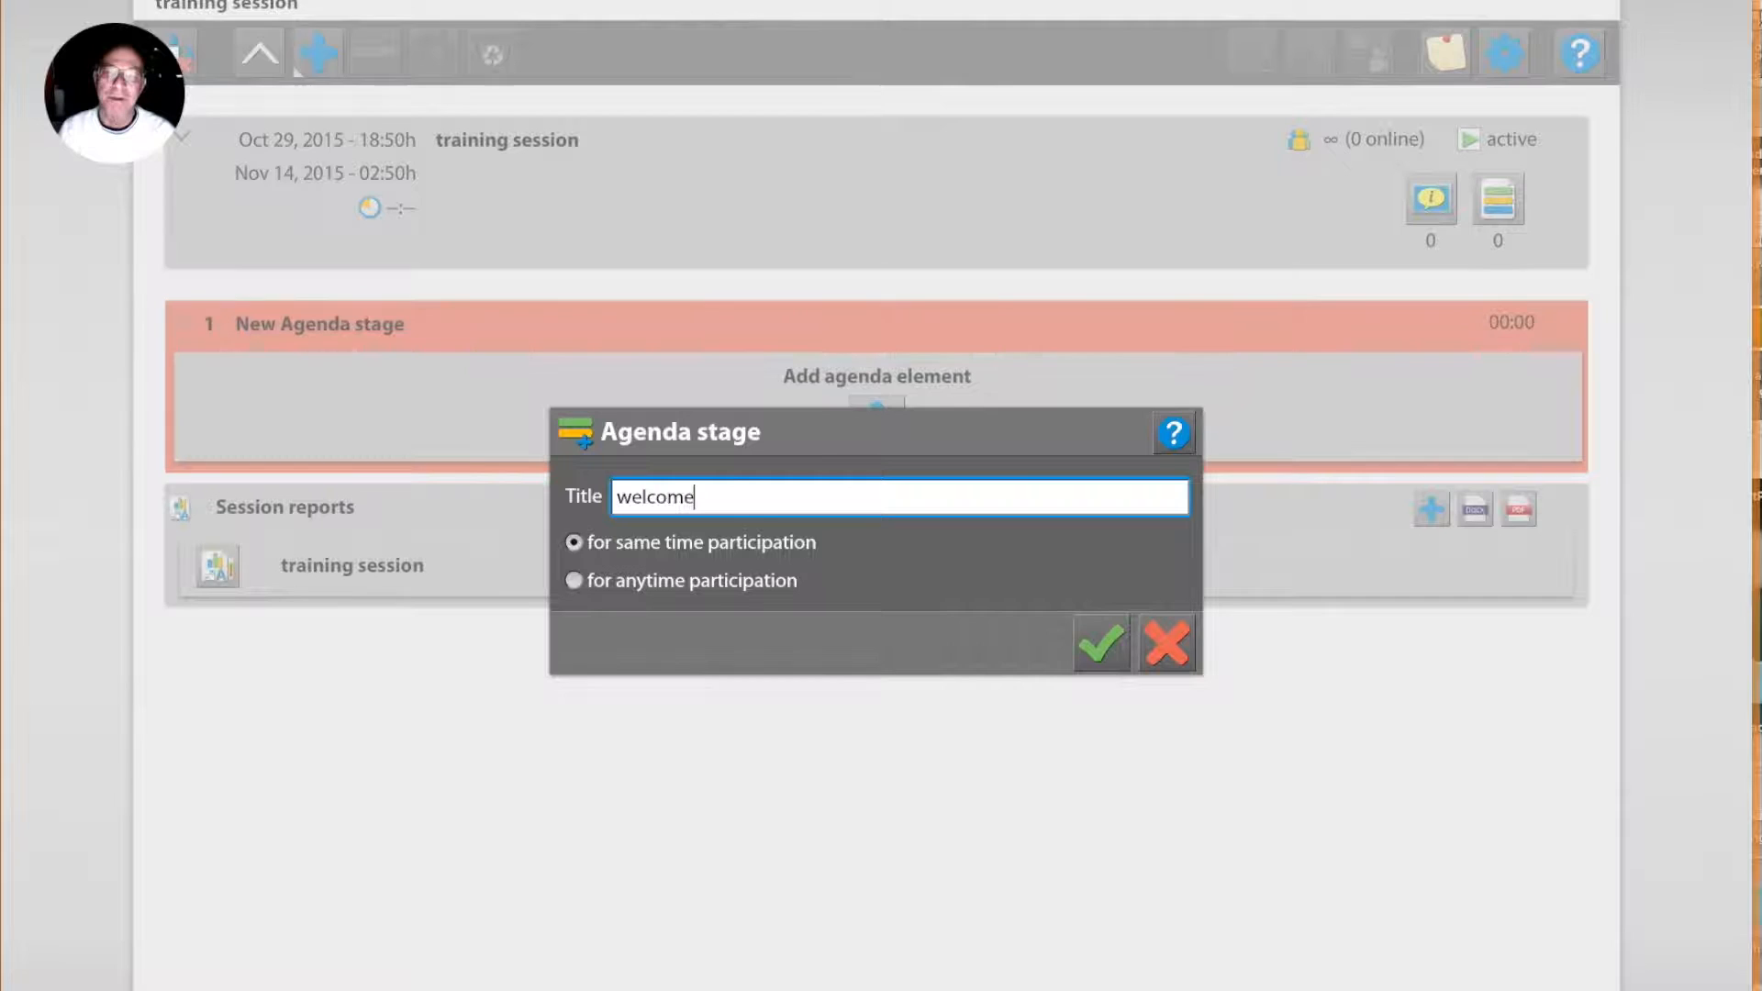
pyautogui.click(1092, 648)
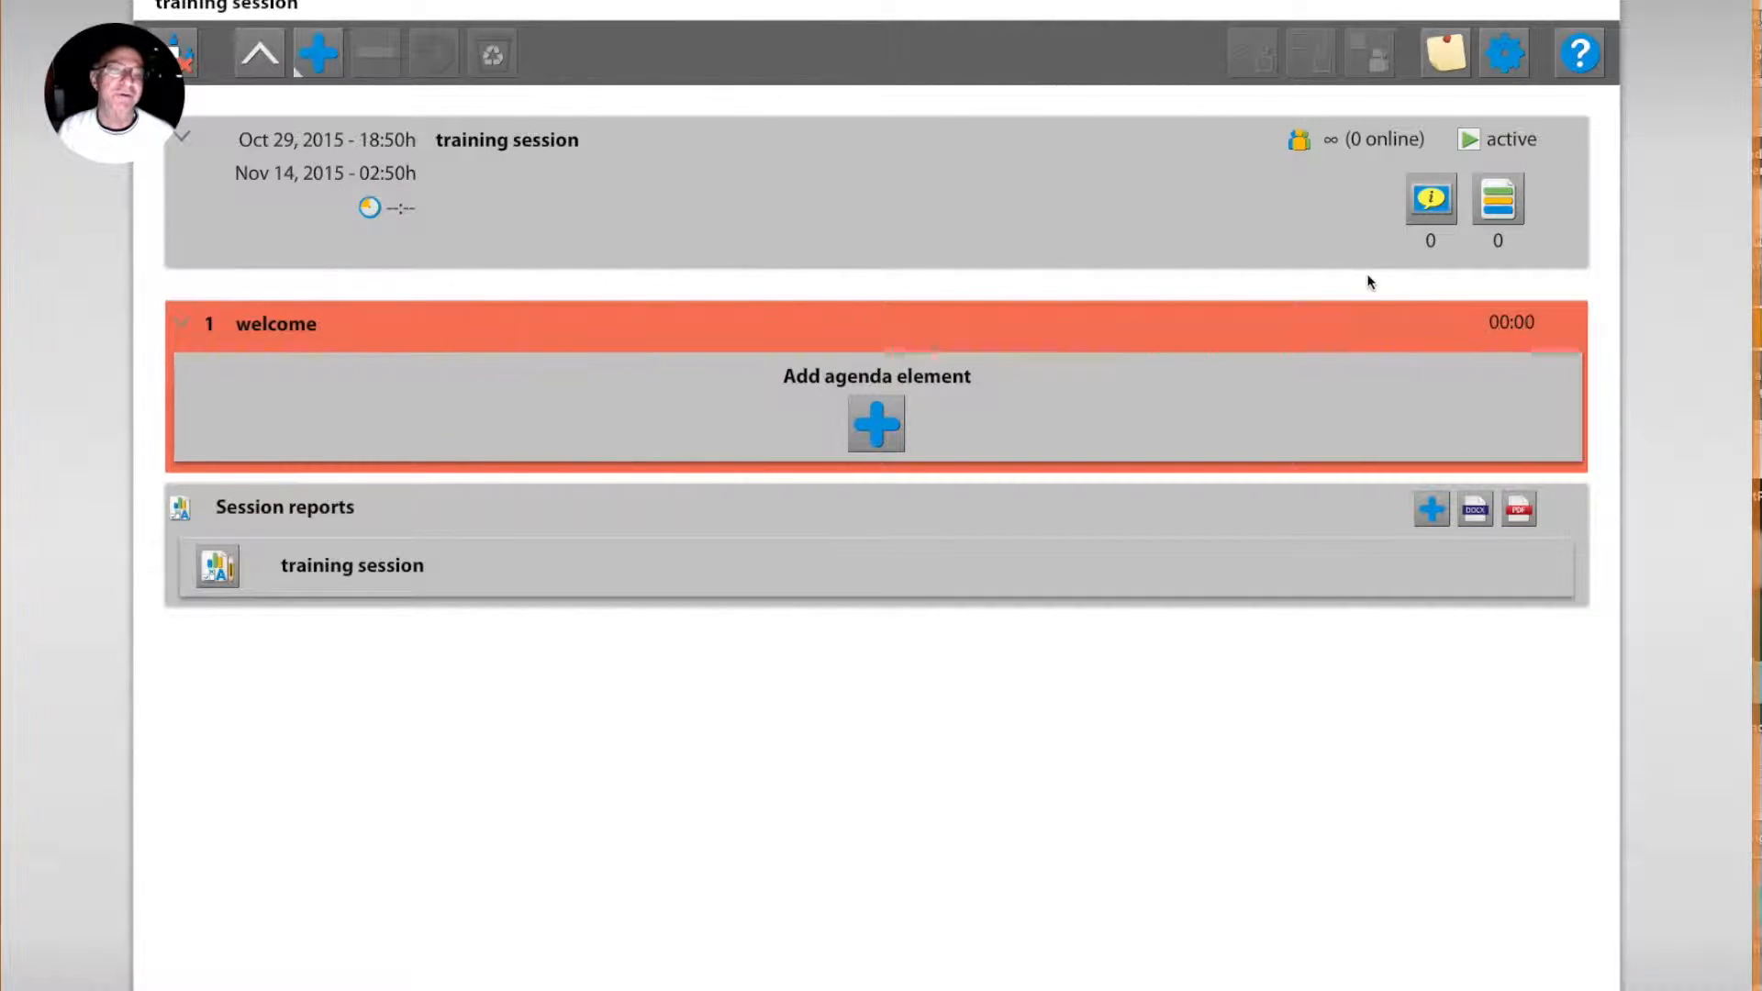
# Step: Open the session's welcome screen for editing and enter the text "Welcome to my first meeting"
pyautogui.click(1432, 199)
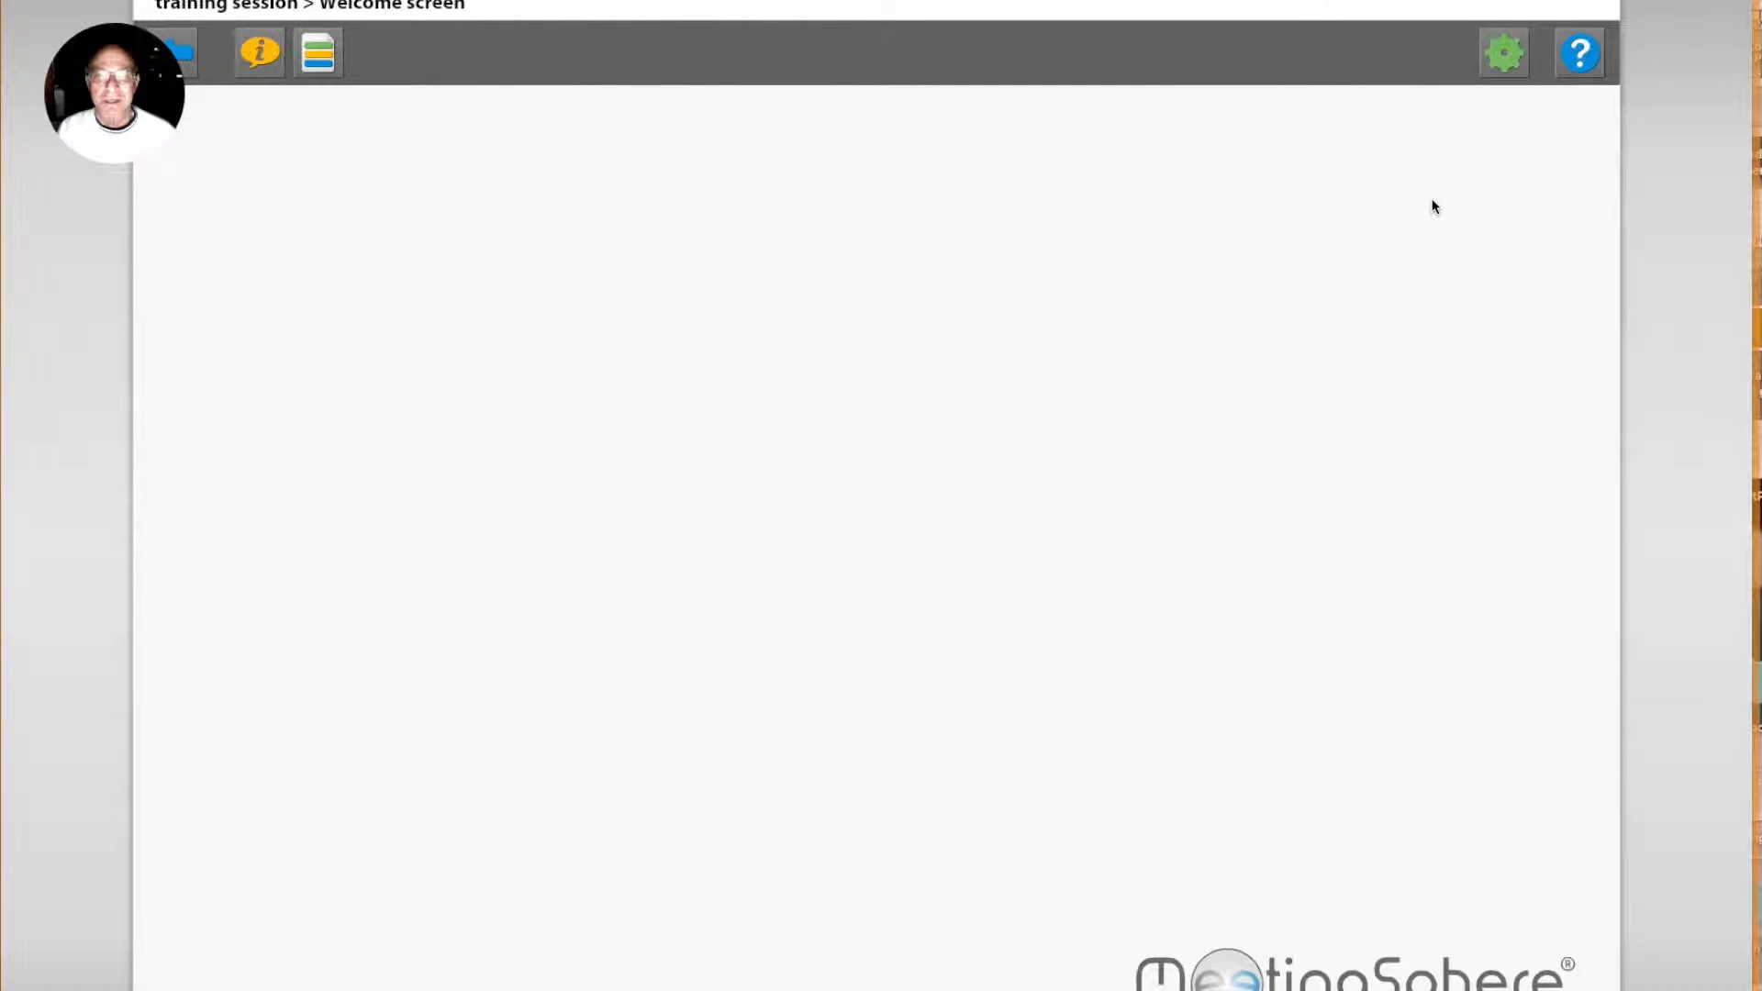
pyautogui.click(1505, 55)
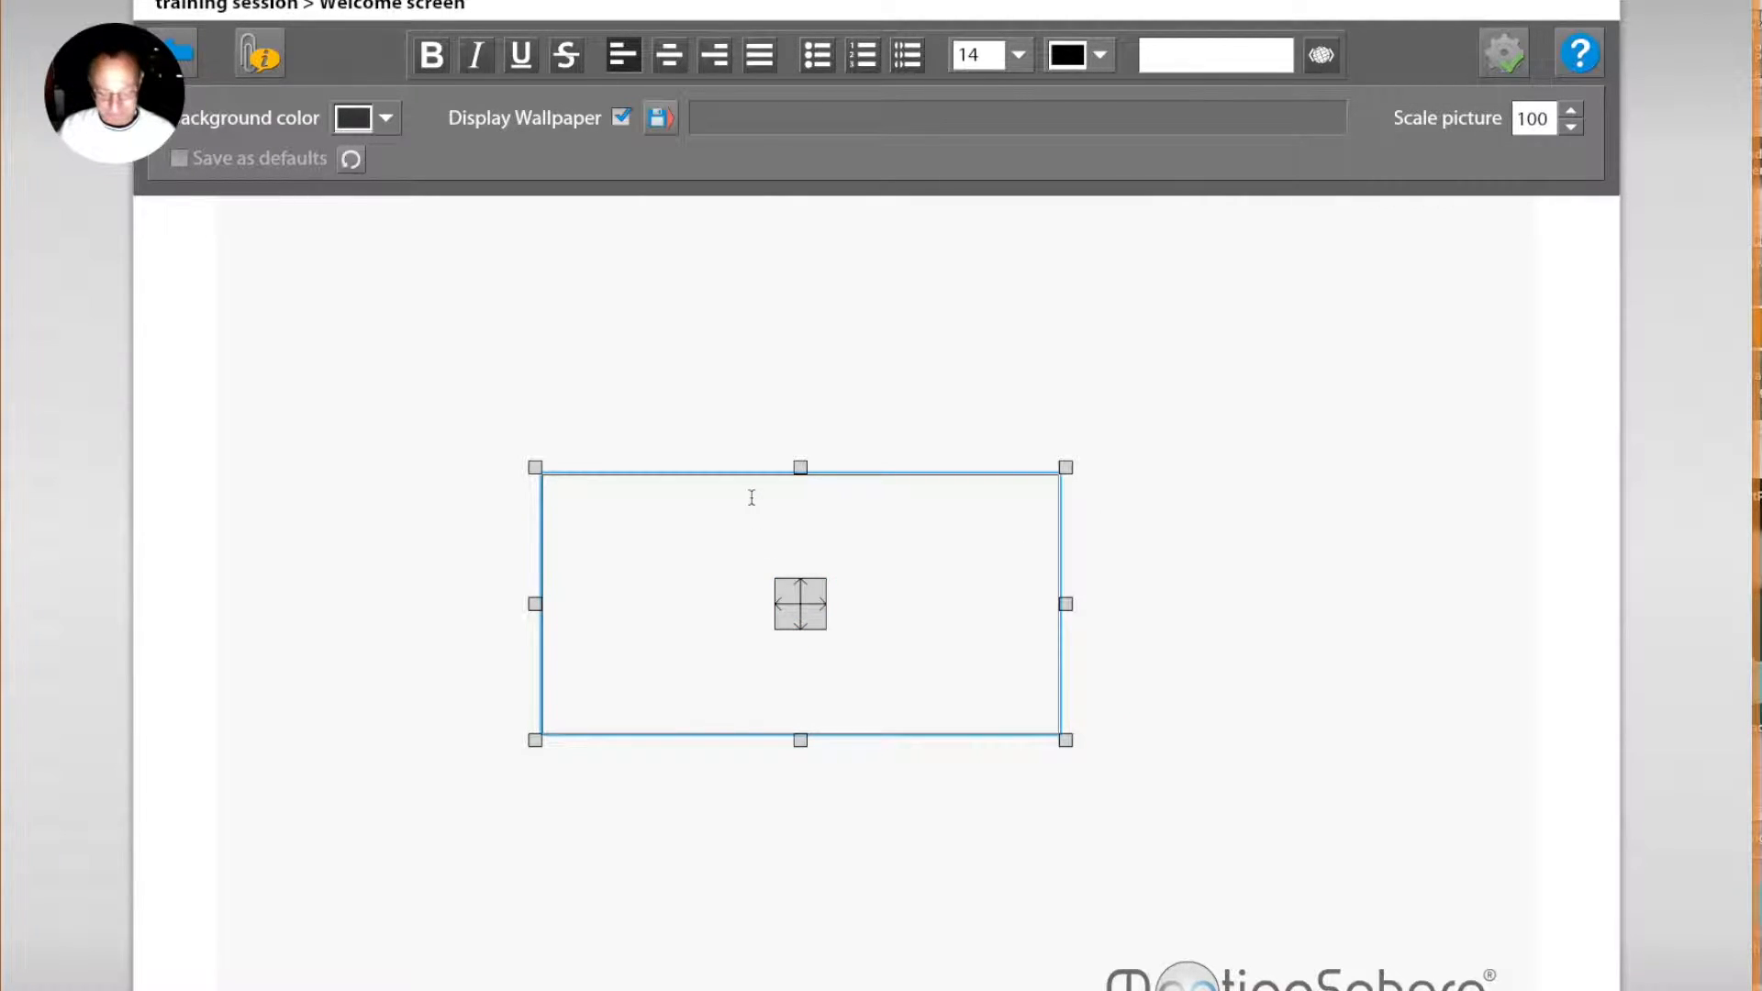
pyautogui.write('Welcome to my')
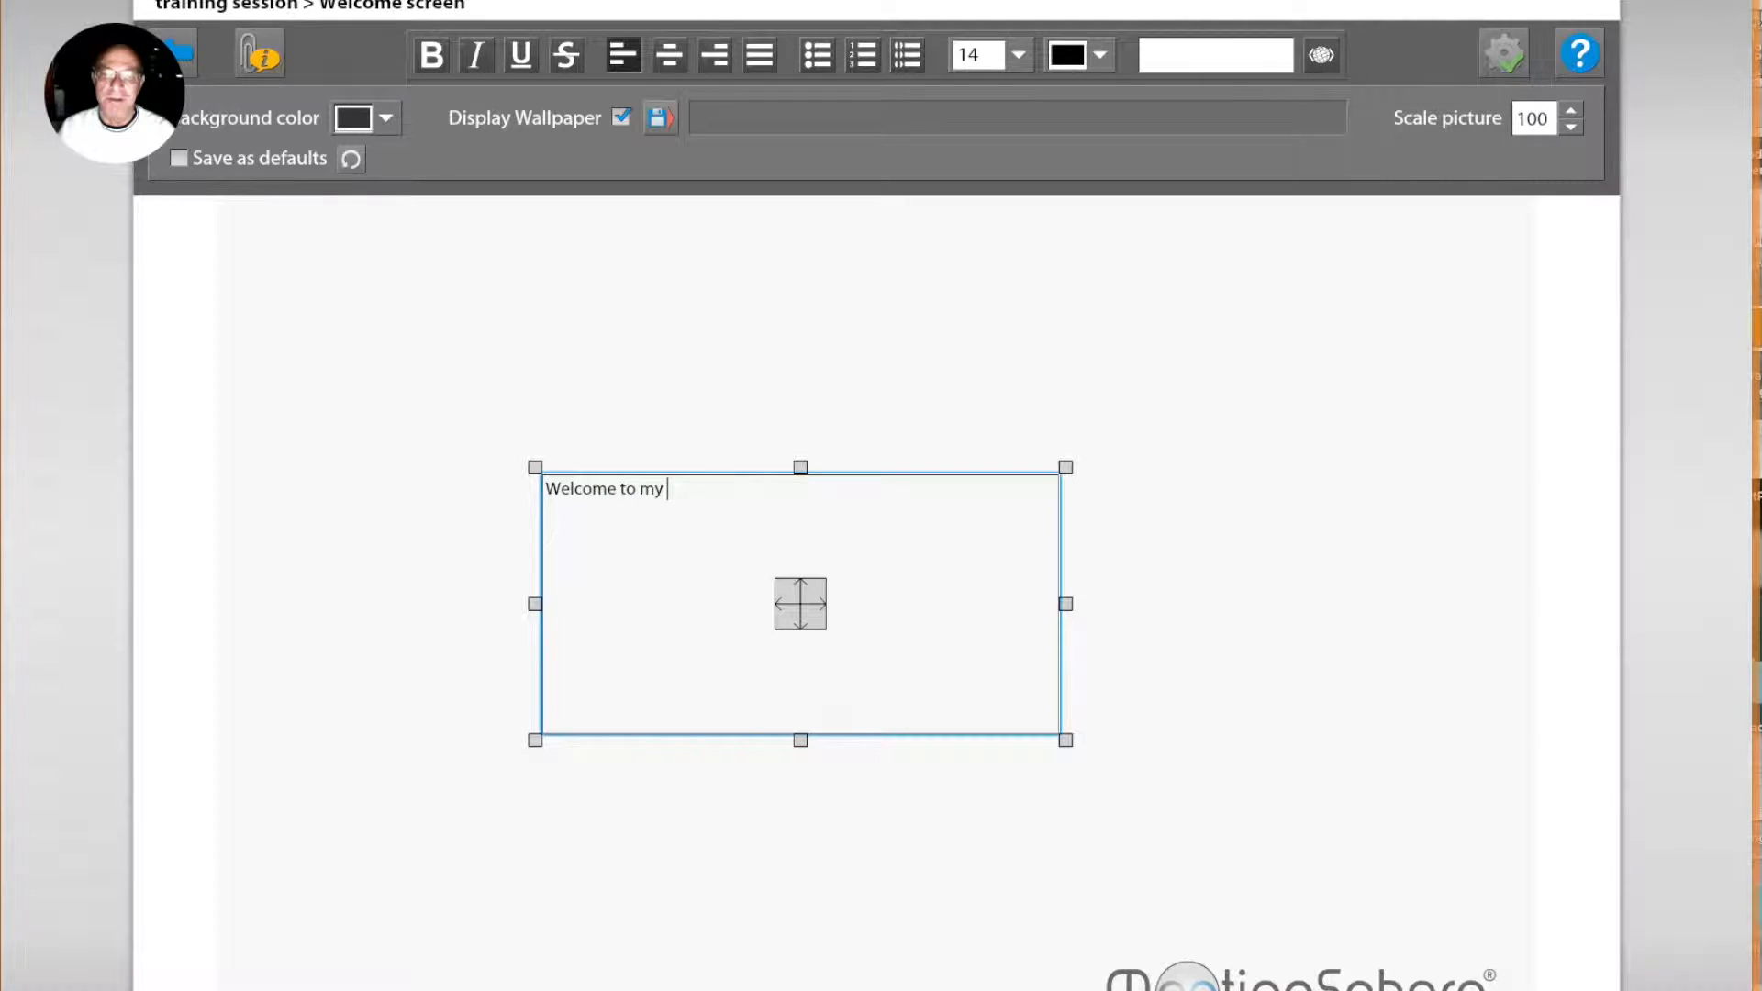
pyautogui.write(' first meeting')
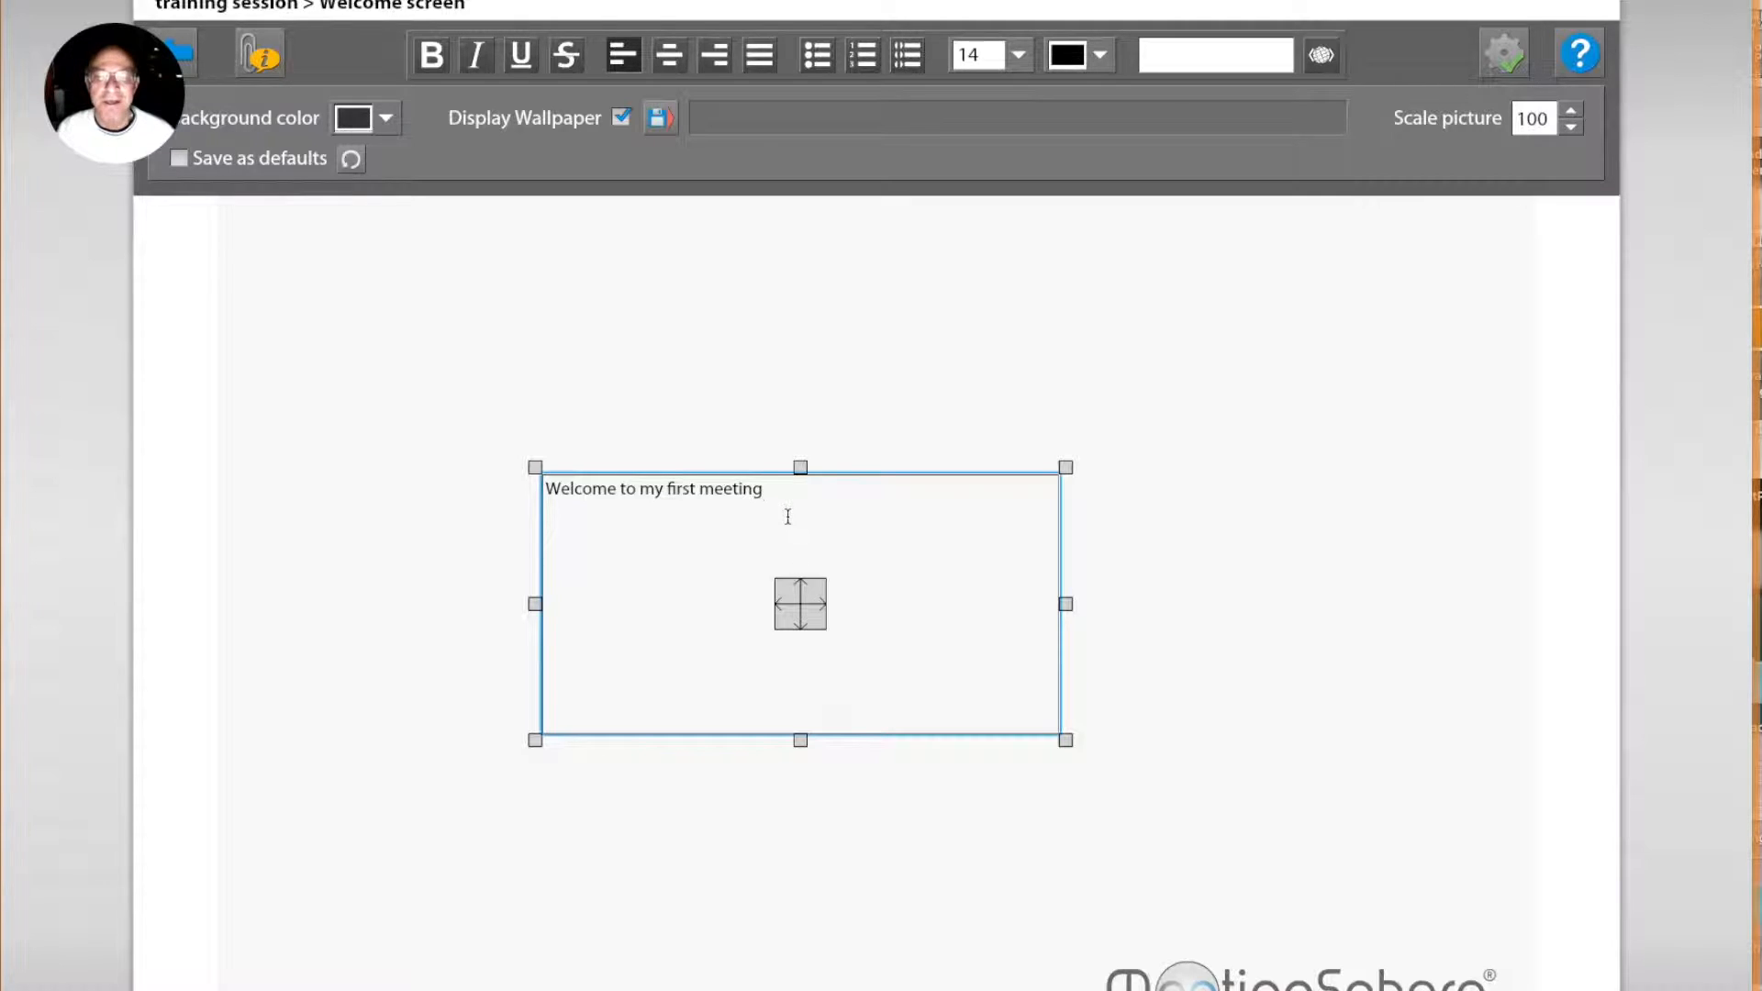
# Step: Enlarge the welcome text to size 32 and move its text box to the top centre of the welcome screen
pyautogui.moveTo(787, 488); pyautogui.dragTo(446, 471)
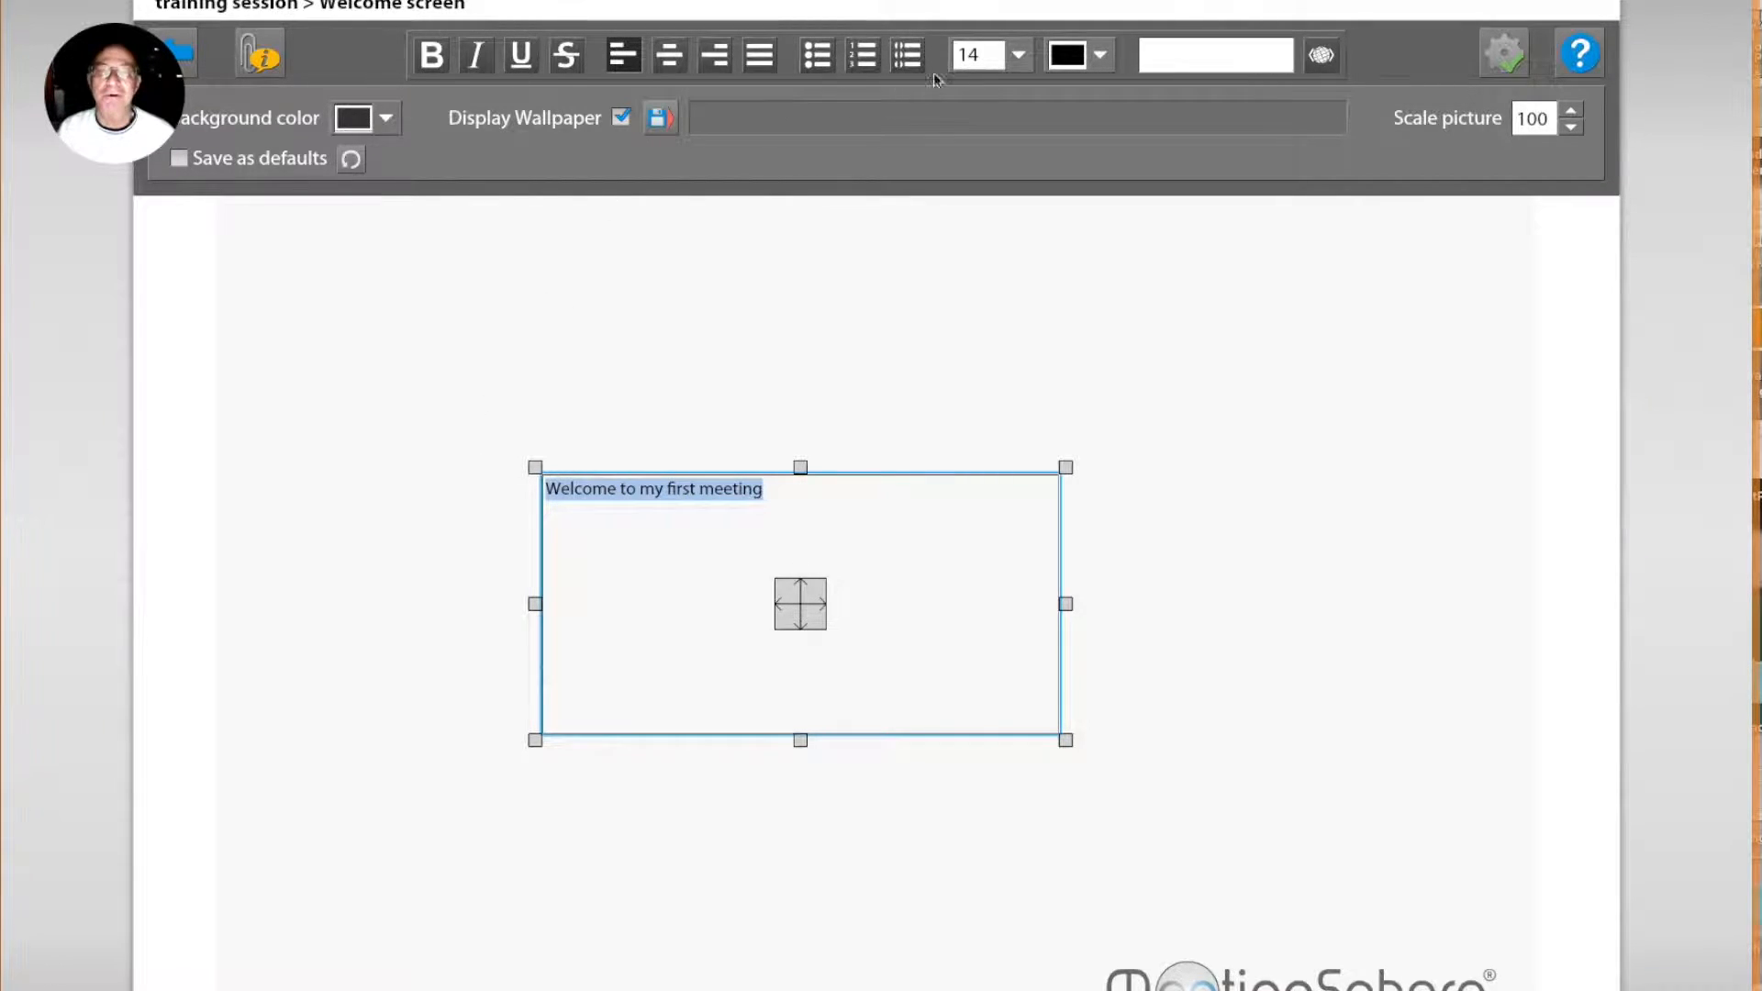
pyautogui.click(1018, 55)
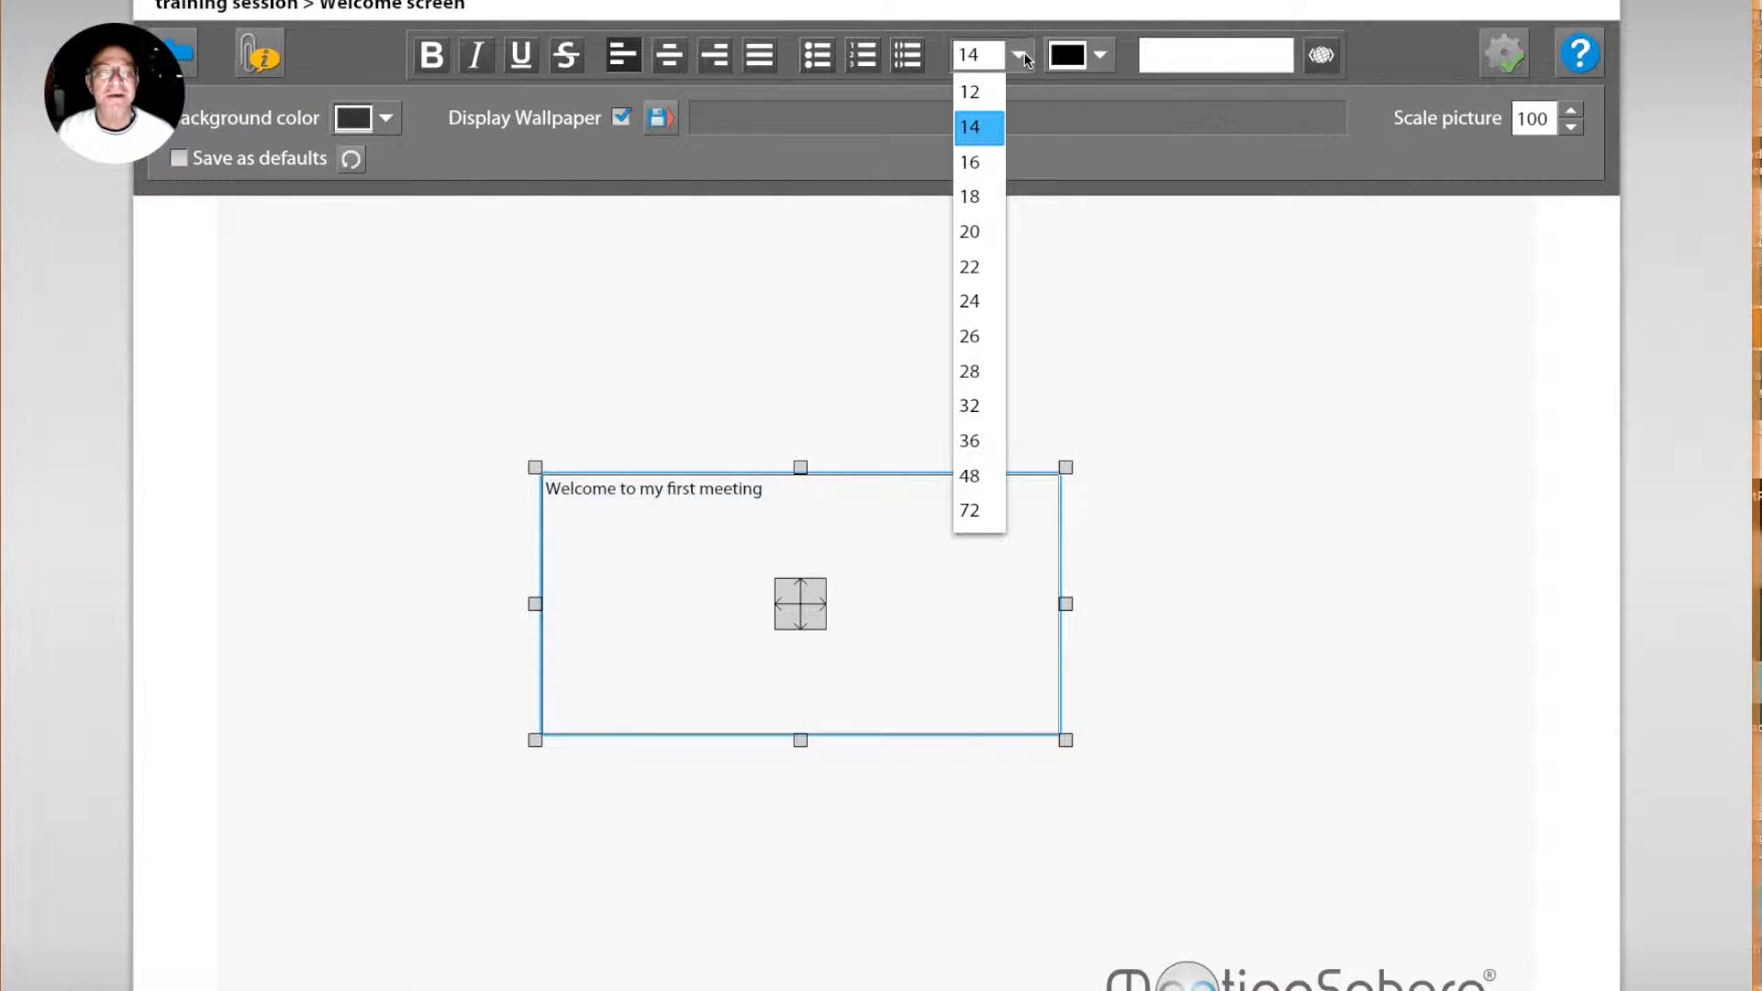
pyautogui.click(978, 407)
pyautogui.moveTo(800, 603); pyautogui.dragTo(897, 342)
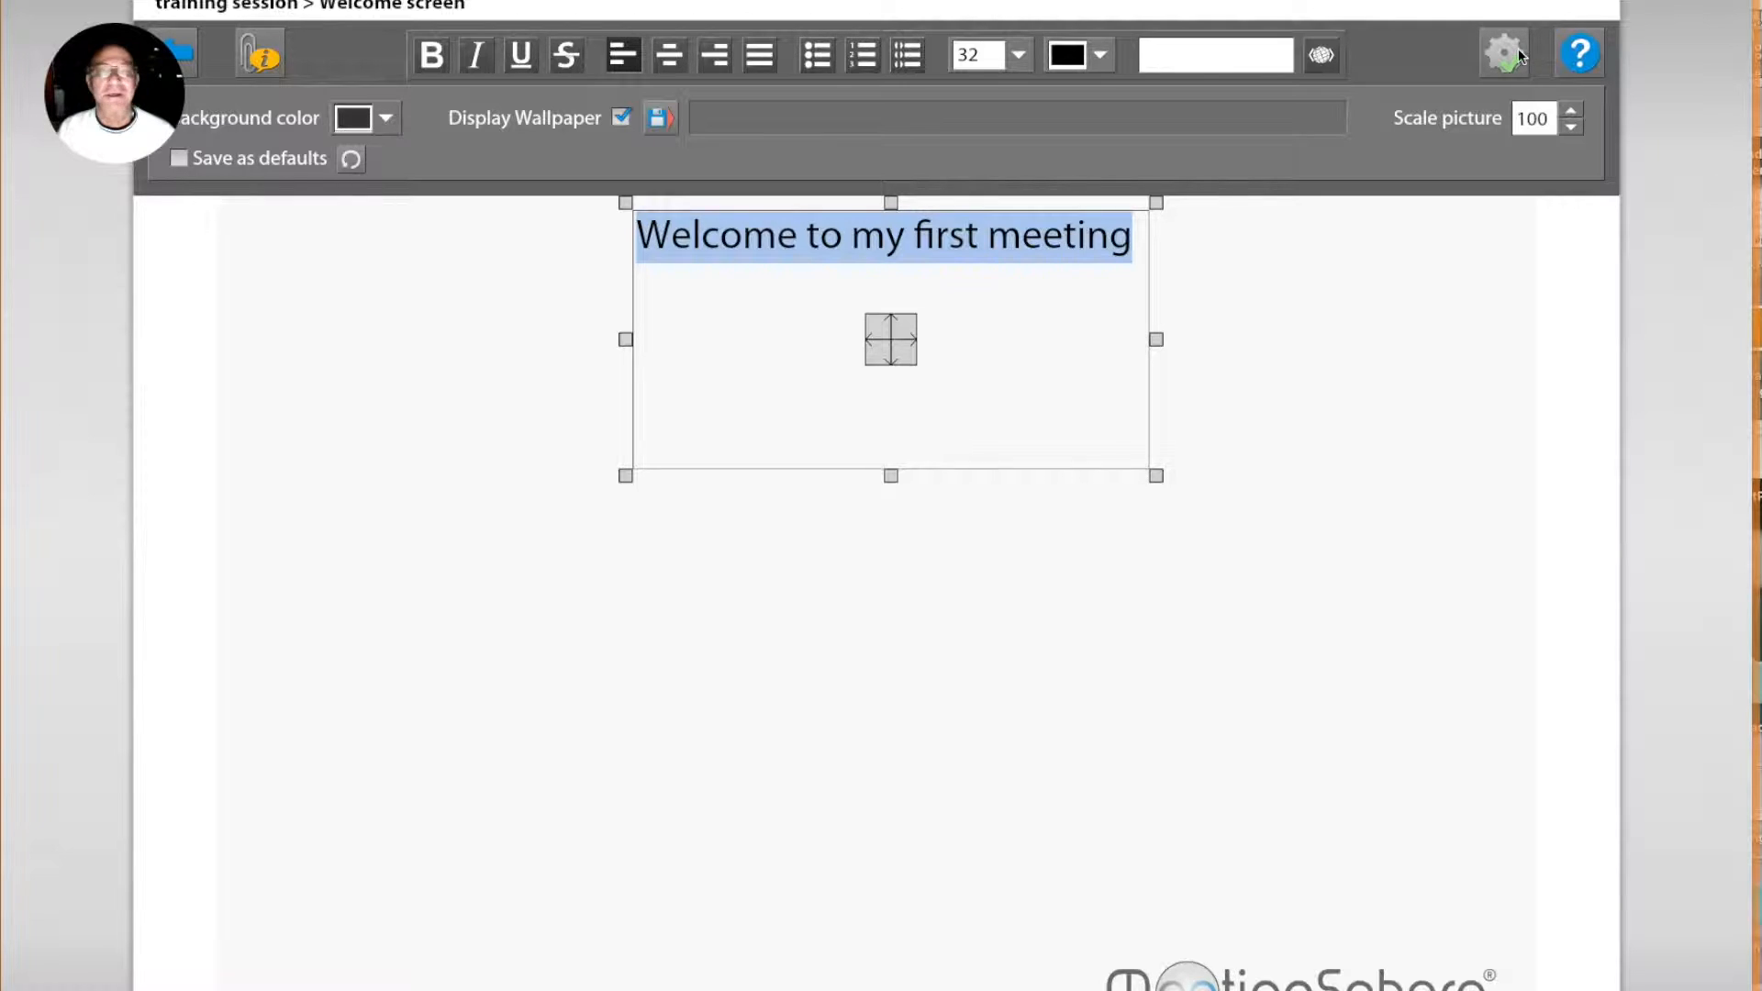
# Step: Set the session instruction not to show on entry, then finish editing the welcome screen and return to the agenda
pyautogui.click(261, 62)
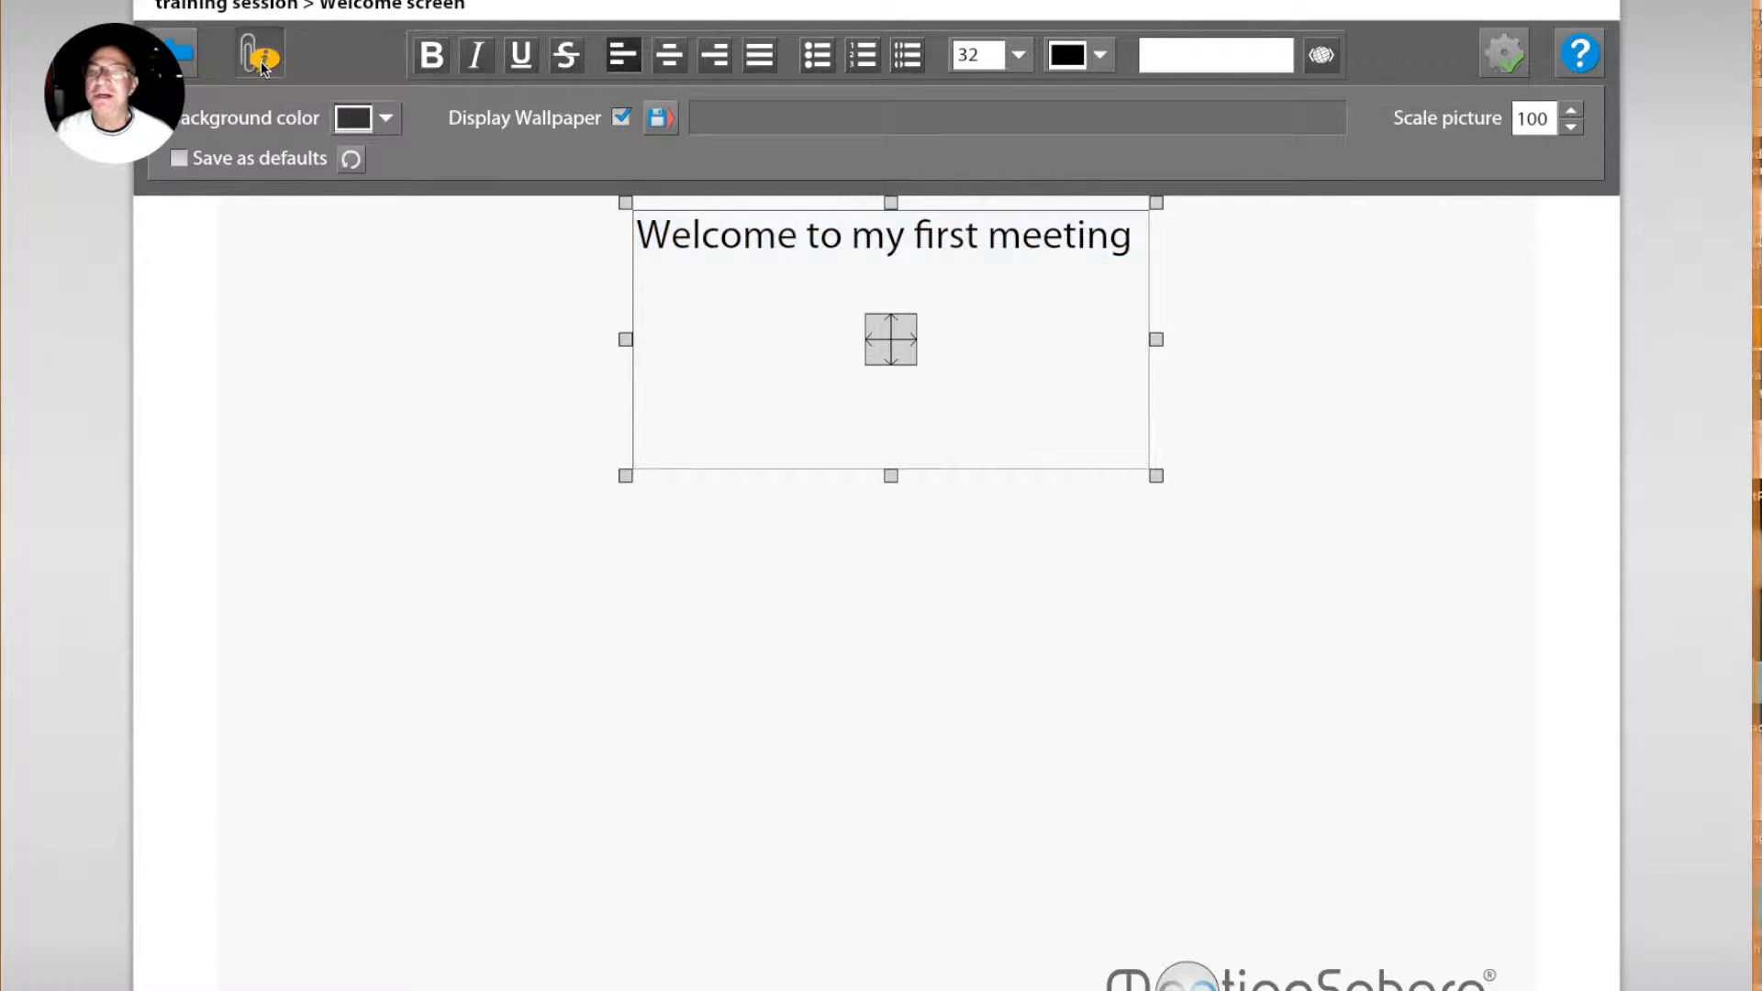
pyautogui.click(530, 815)
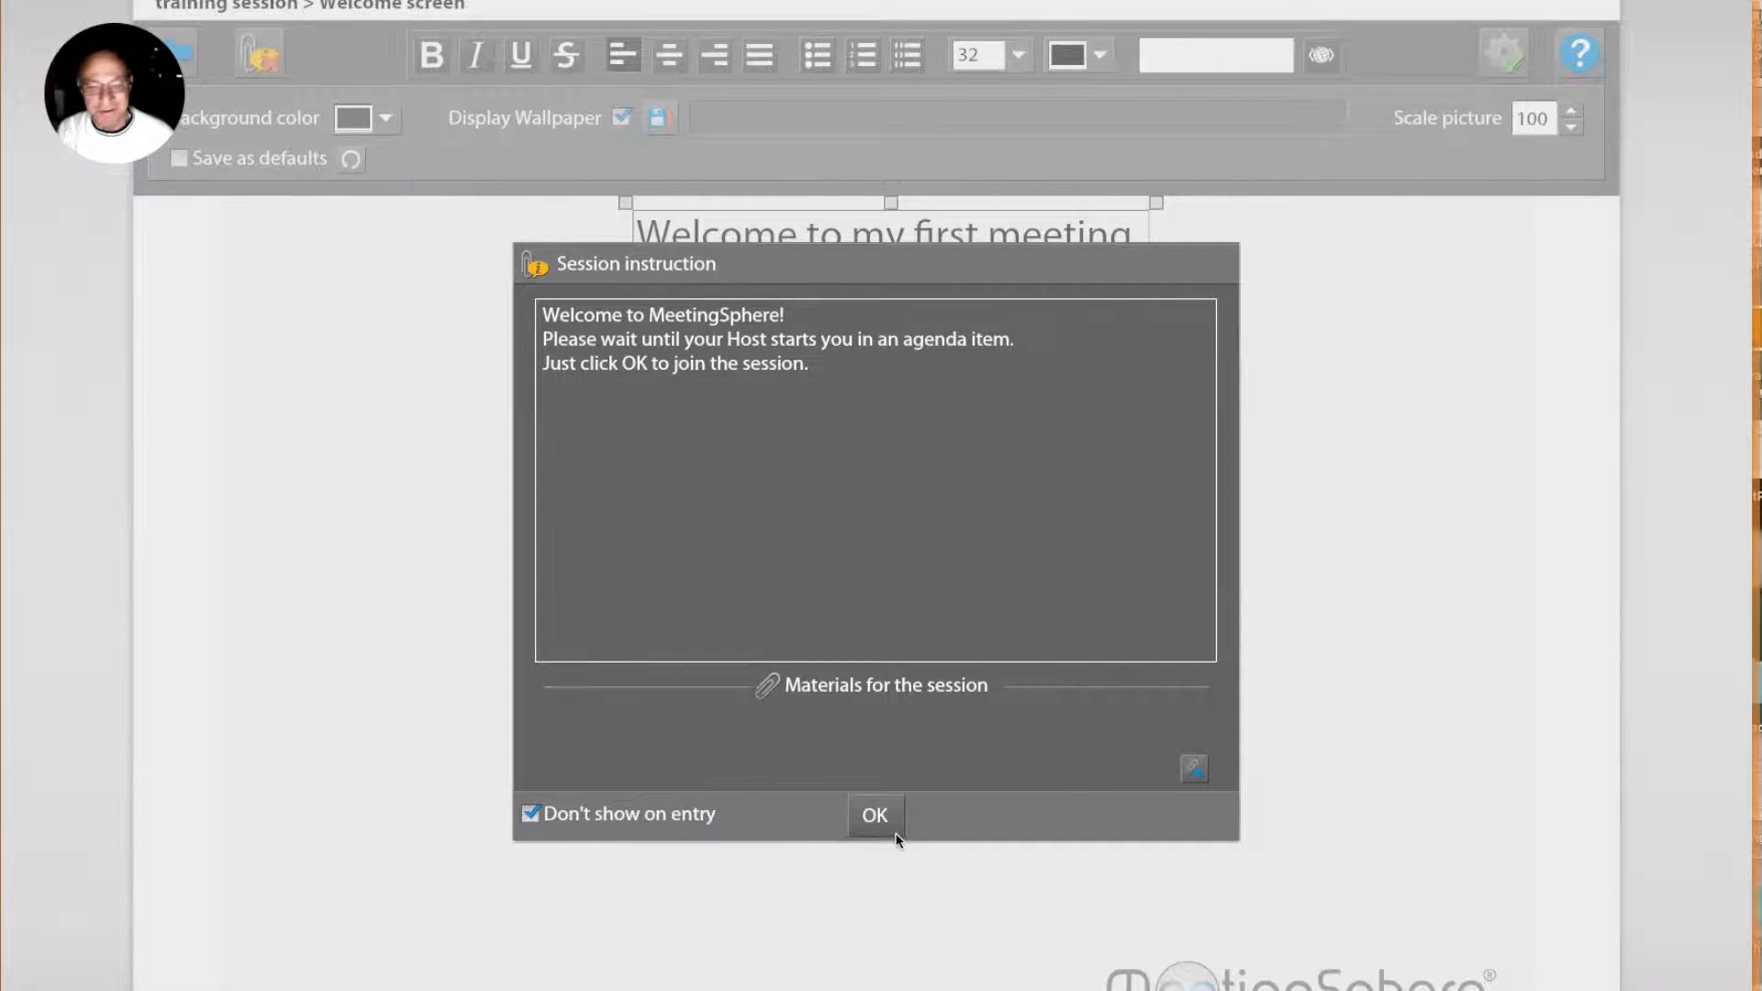
pyautogui.click(883, 818)
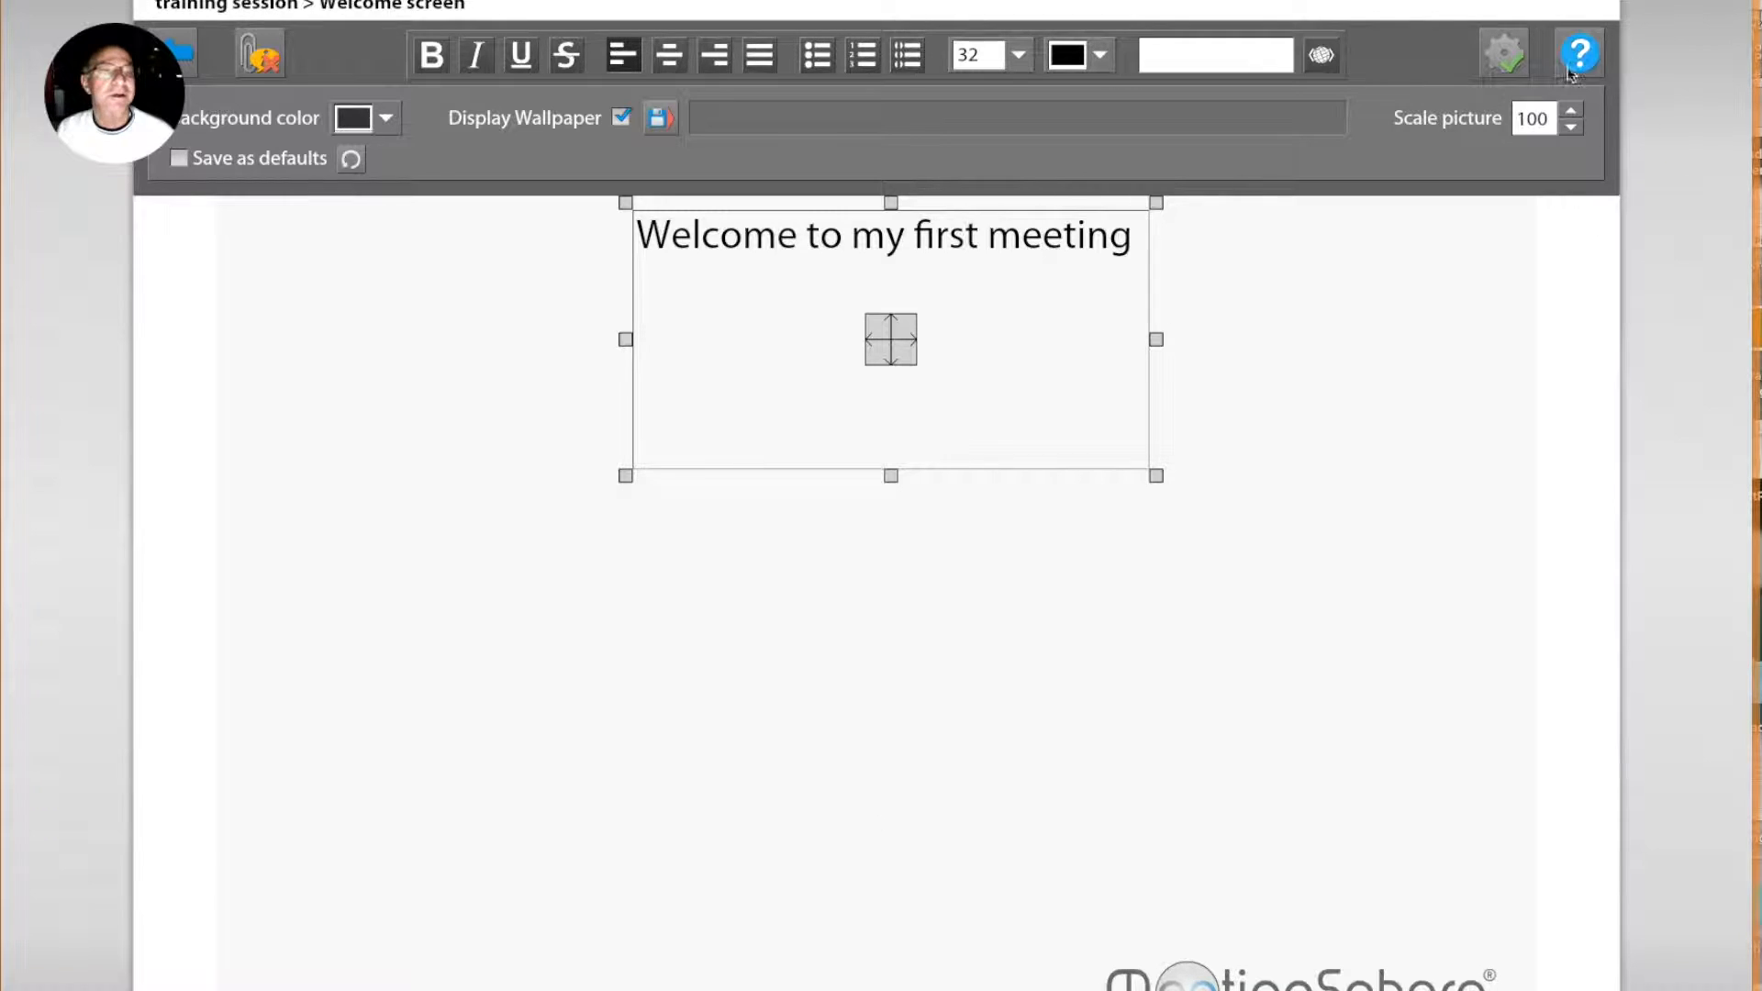
pyautogui.click(1505, 57)
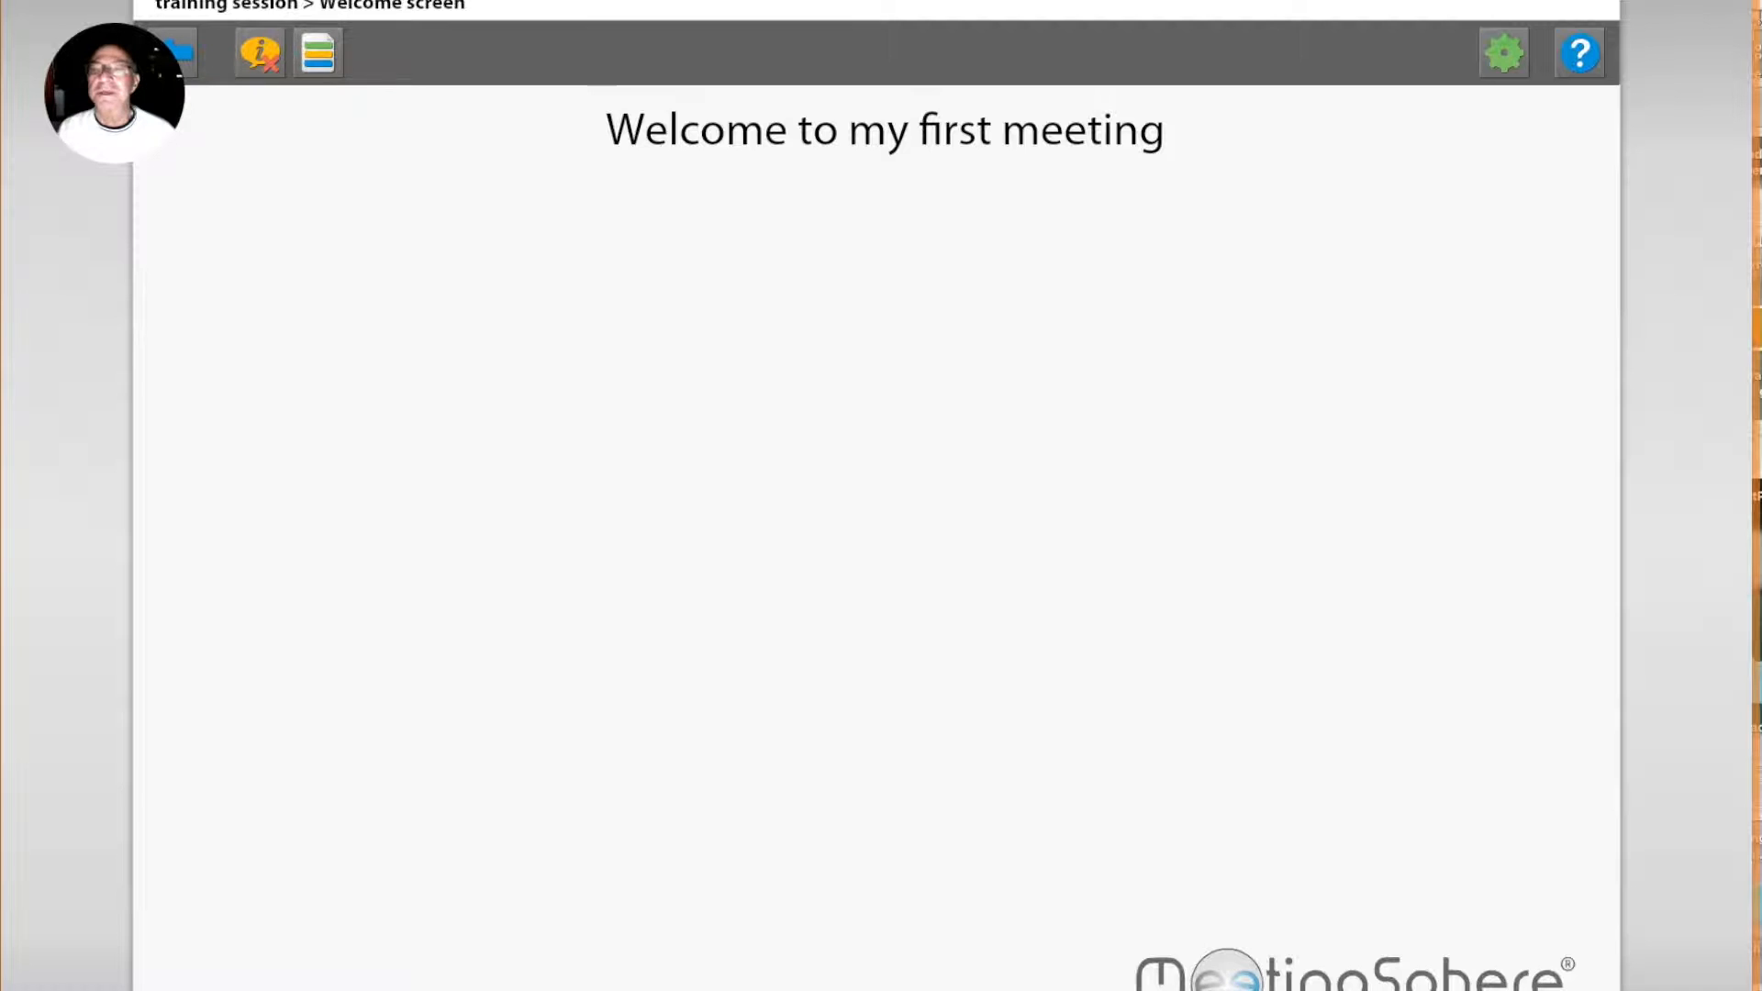
pyautogui.moveTo(106, 62); pyautogui.dragTo(74, 132)
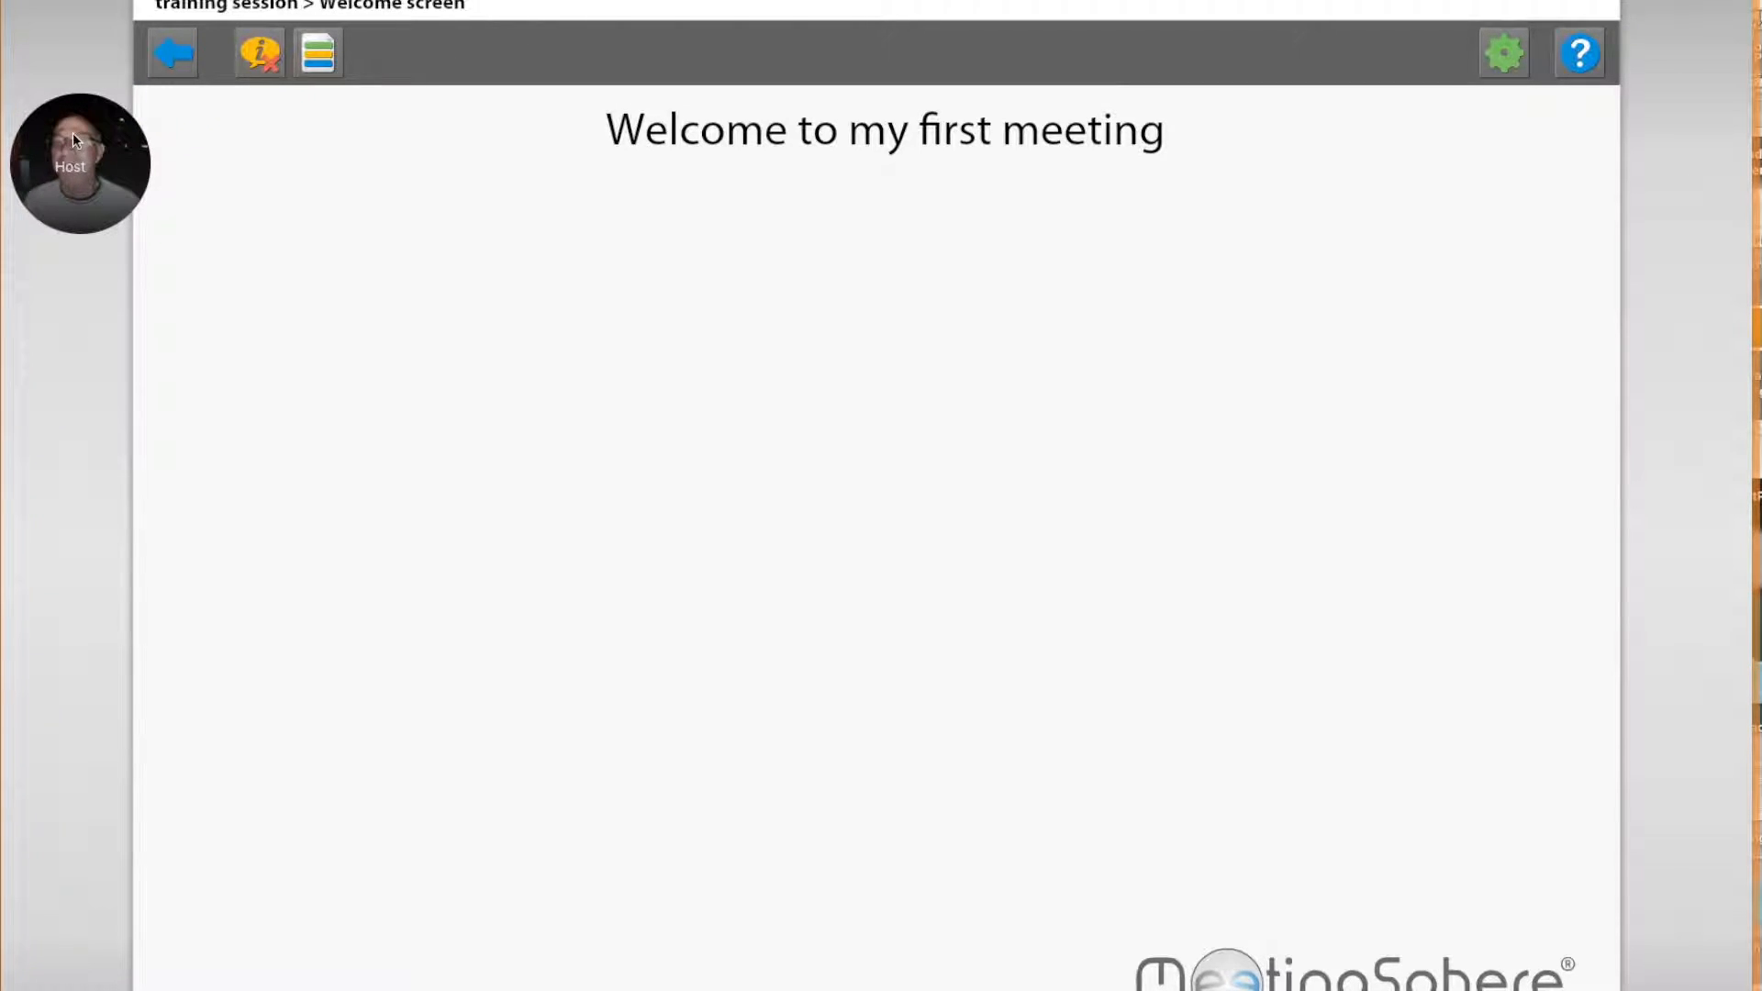
pyautogui.click(183, 56)
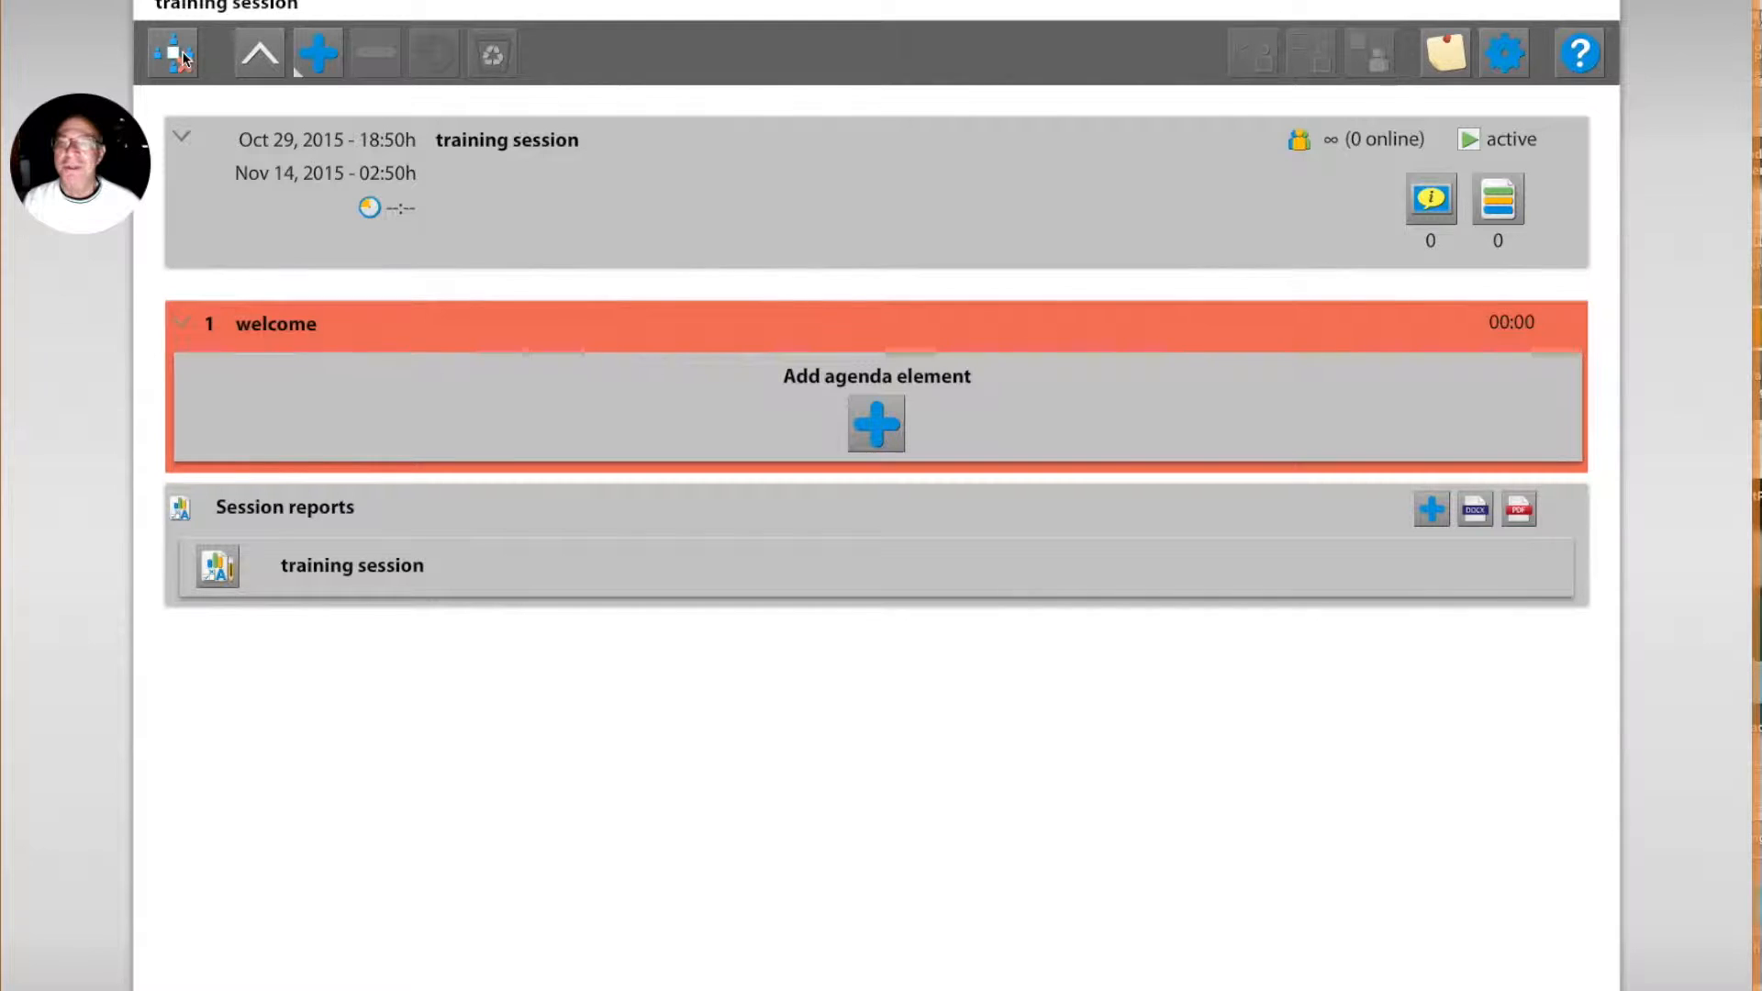
# Step: View the finished welcome screen once more and return to the agenda
pyautogui.click(1439, 206)
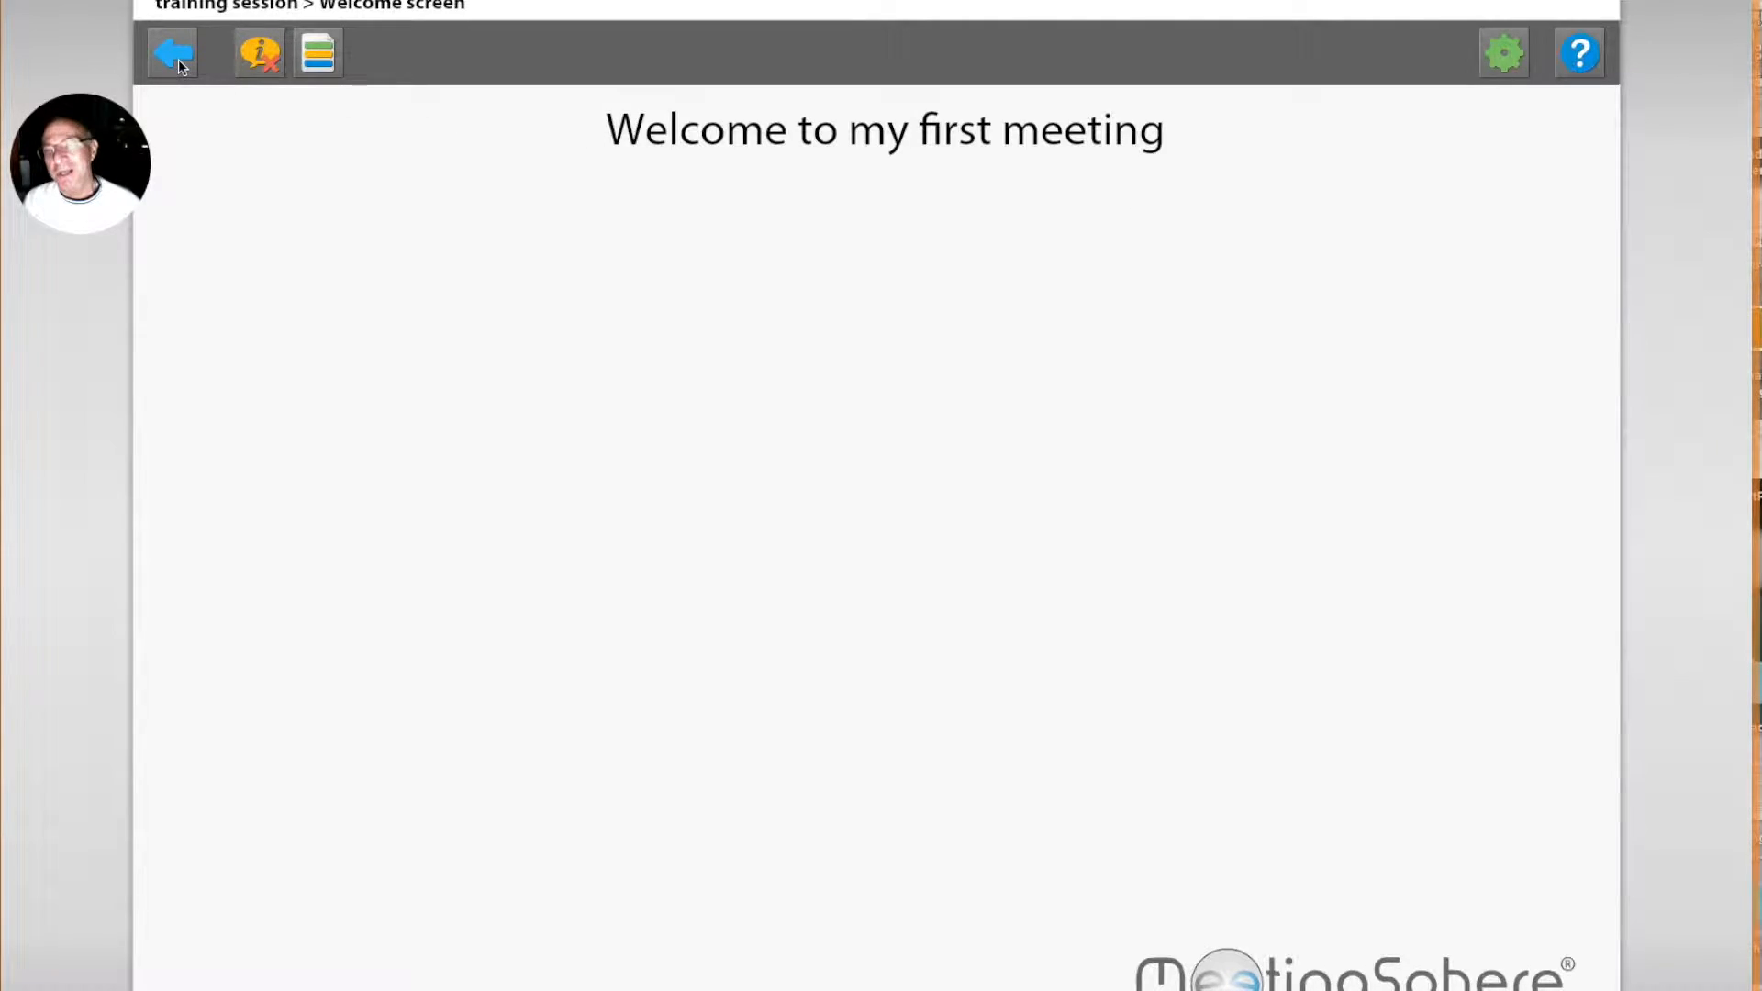
pyautogui.click(176, 57)
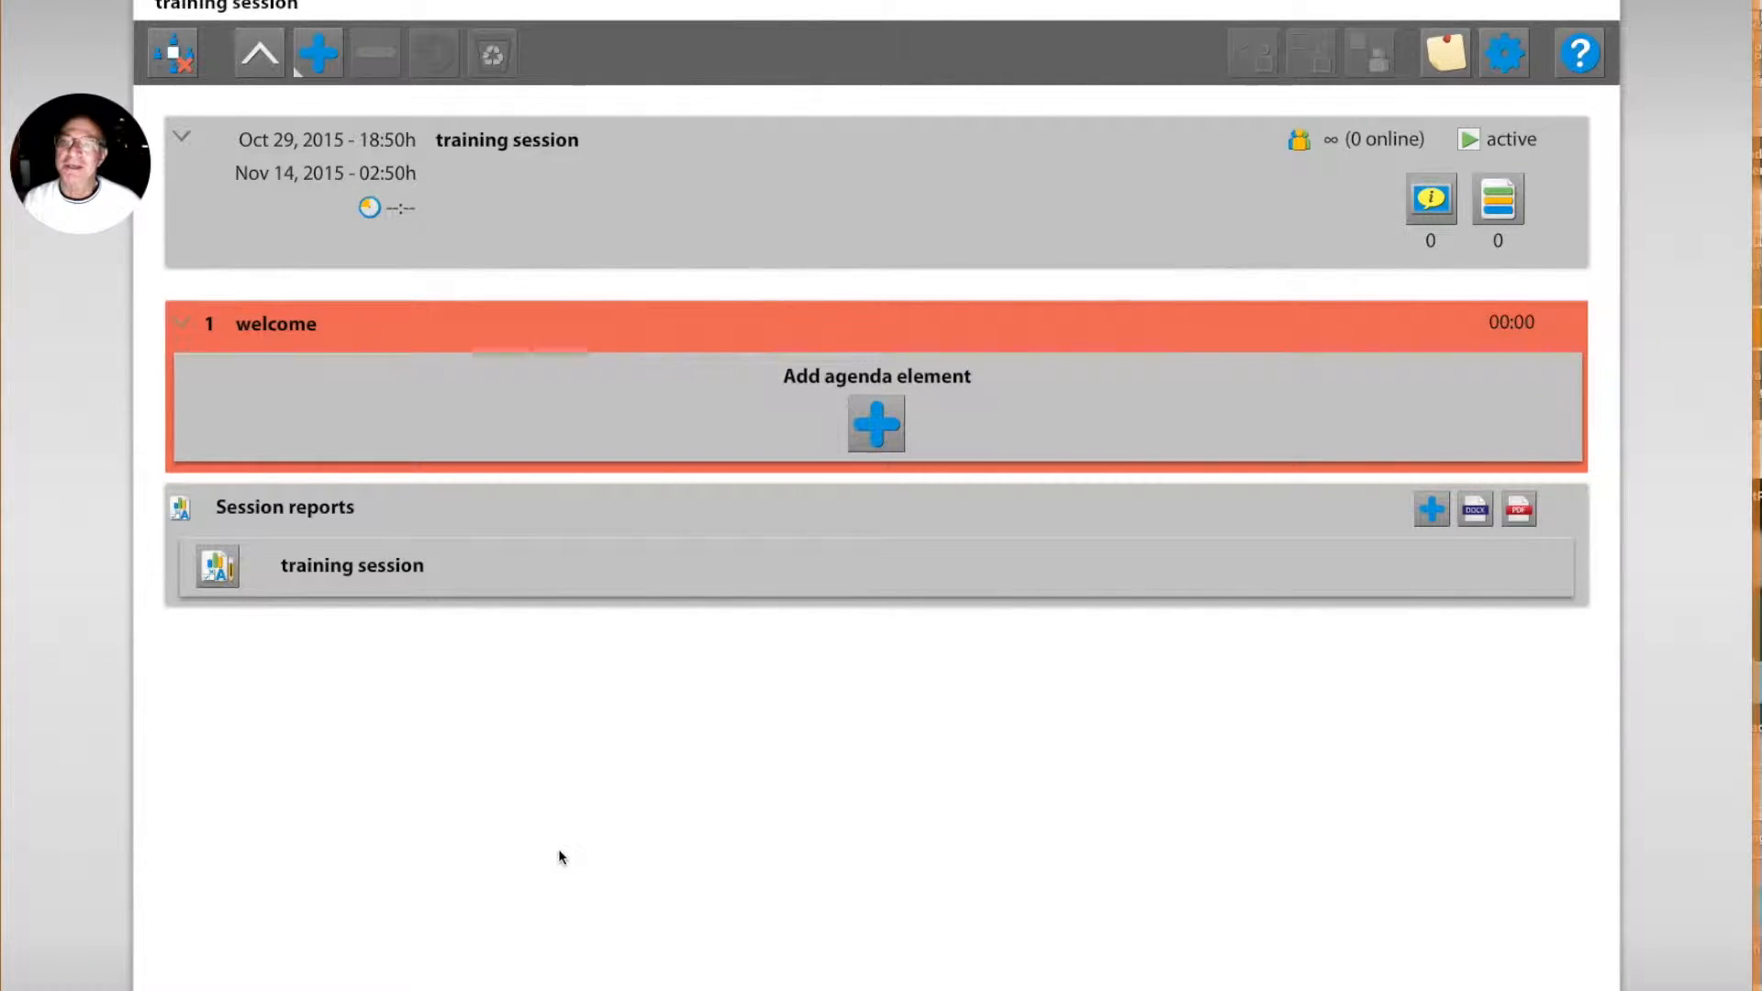
# Step: Add a Brainstorm to the welcome stage of the agenda and title it "Why are we here?"
pyautogui.click(877, 427)
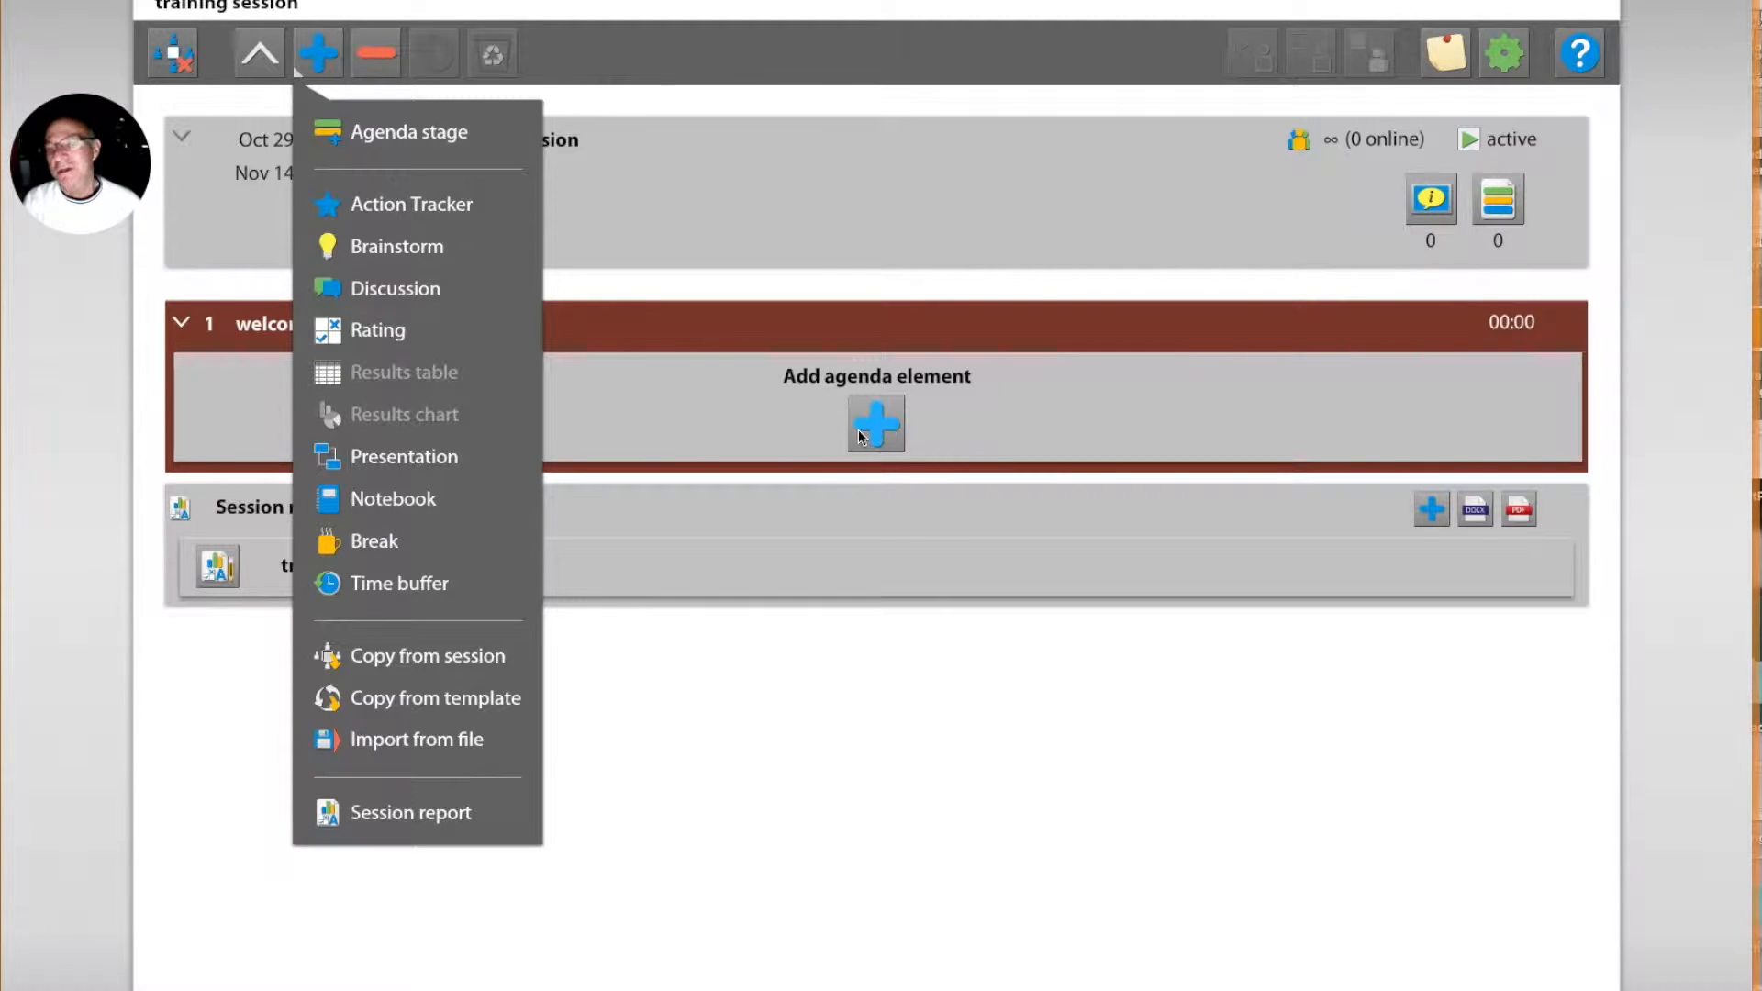
pyautogui.click(432, 256)
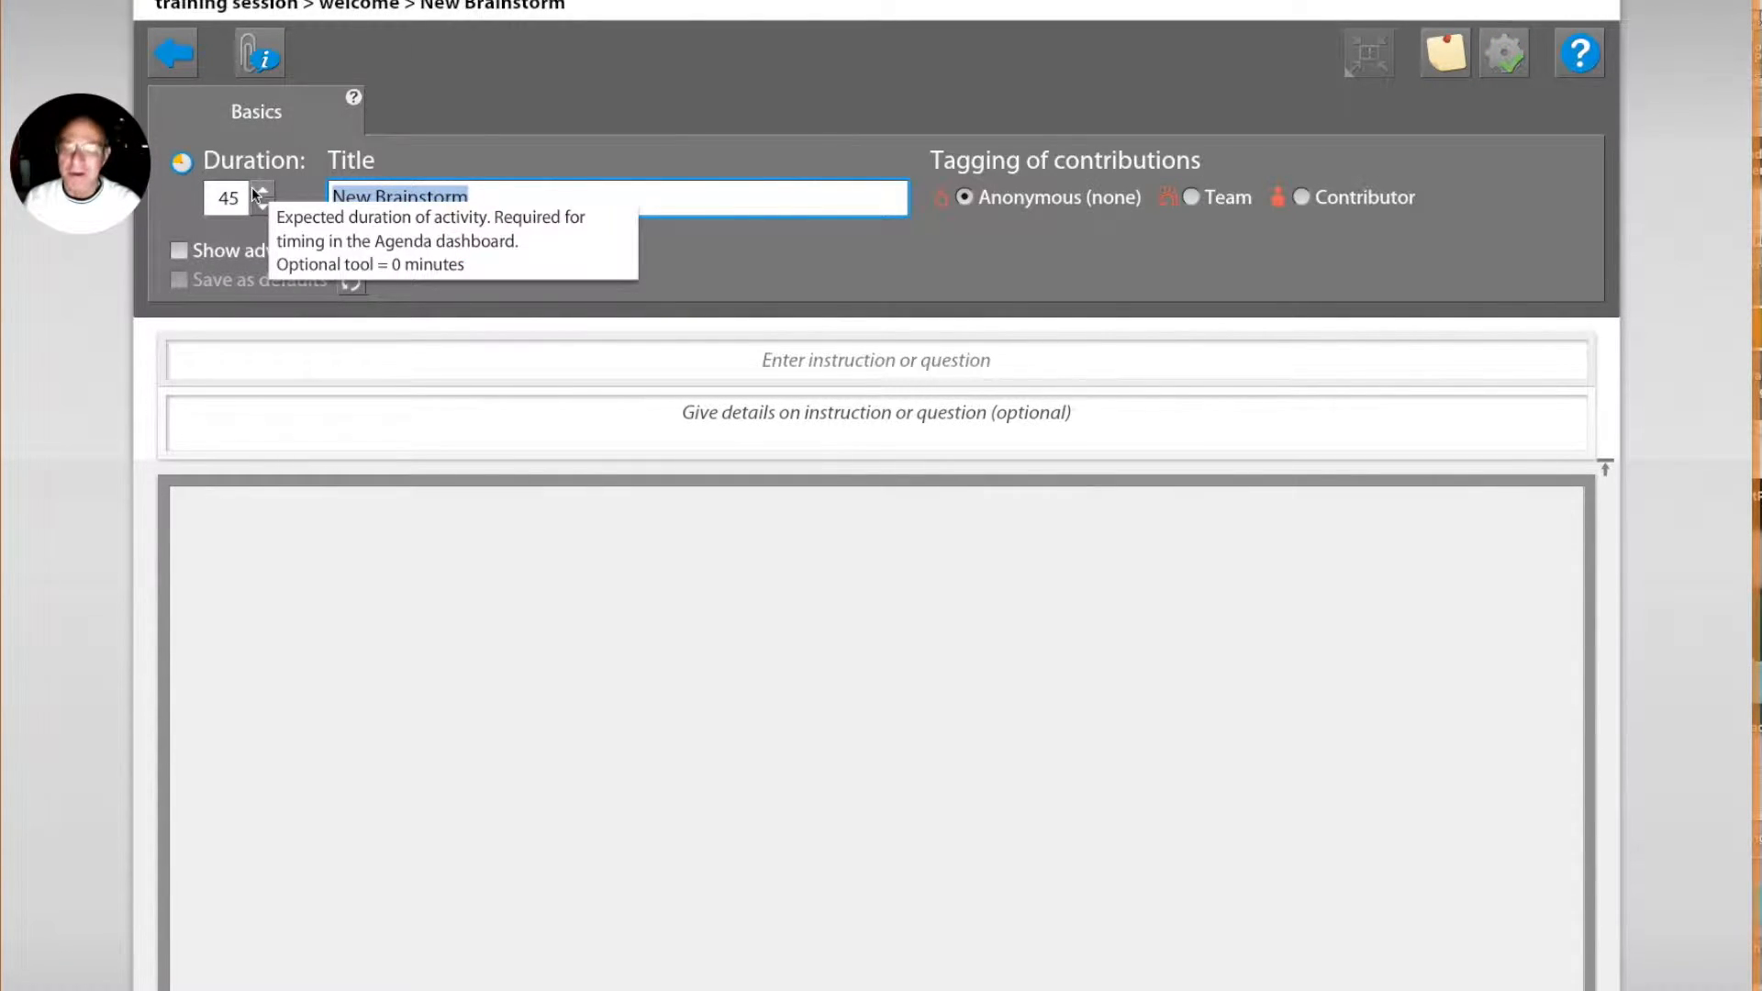
pyautogui.write('Why are')
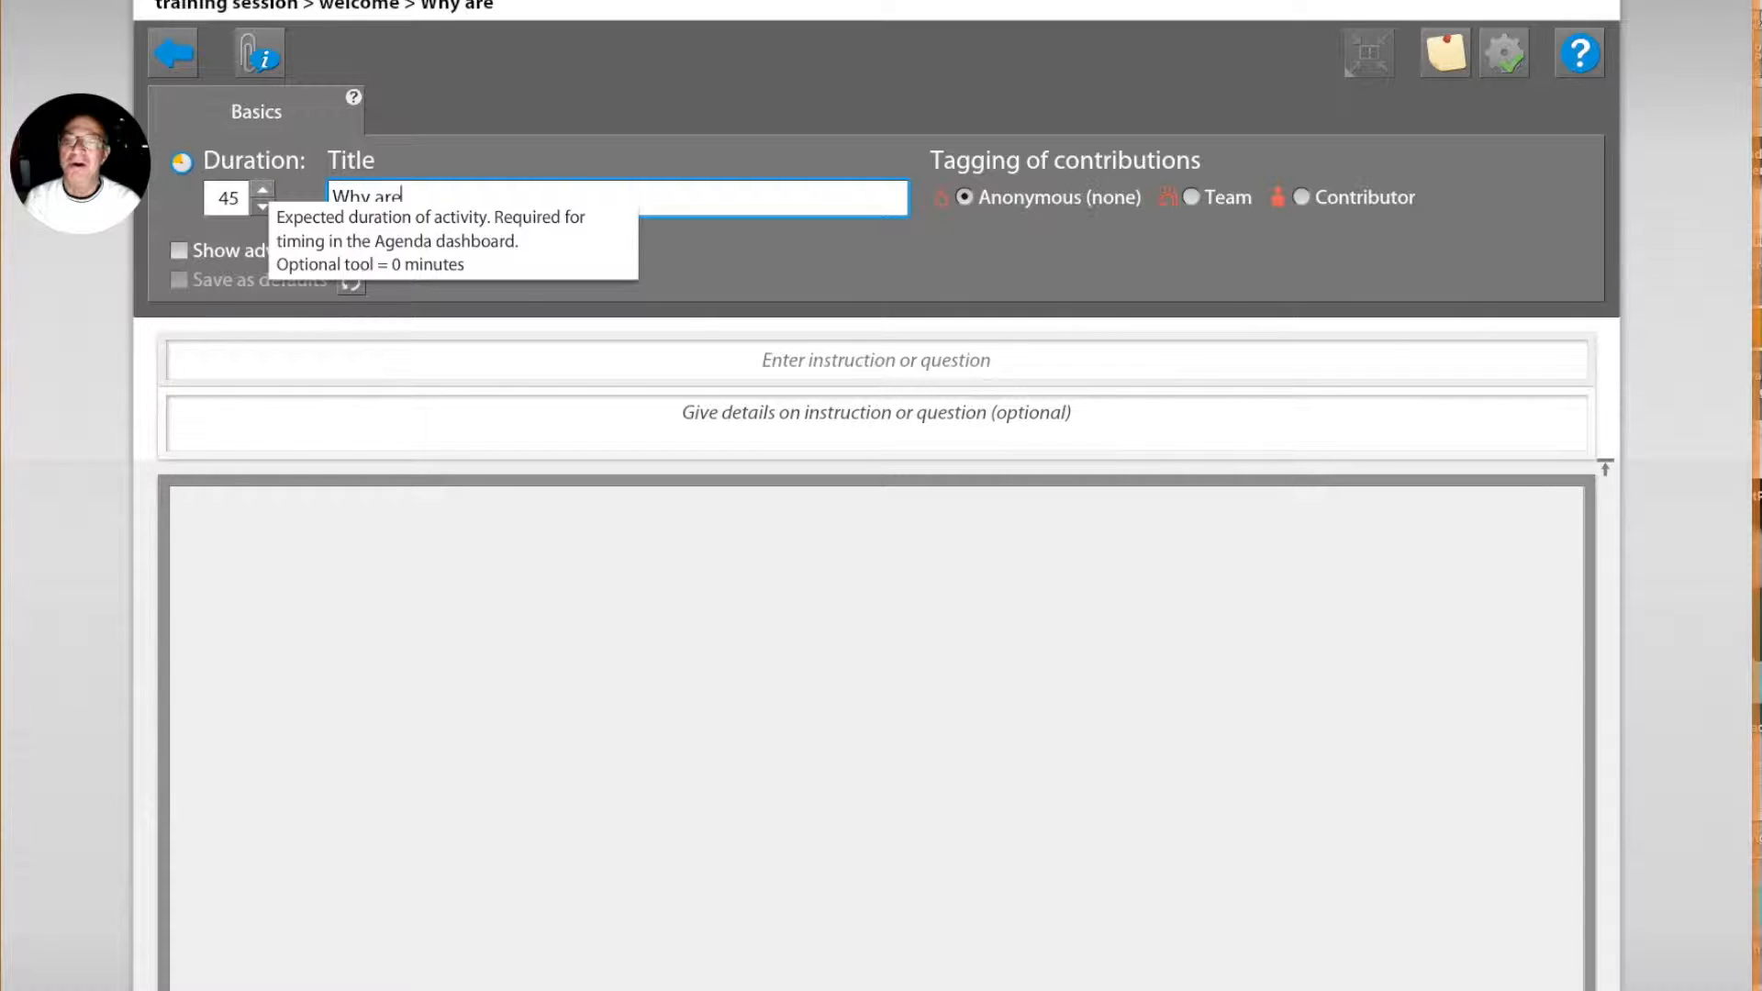
pyautogui.write('e?')
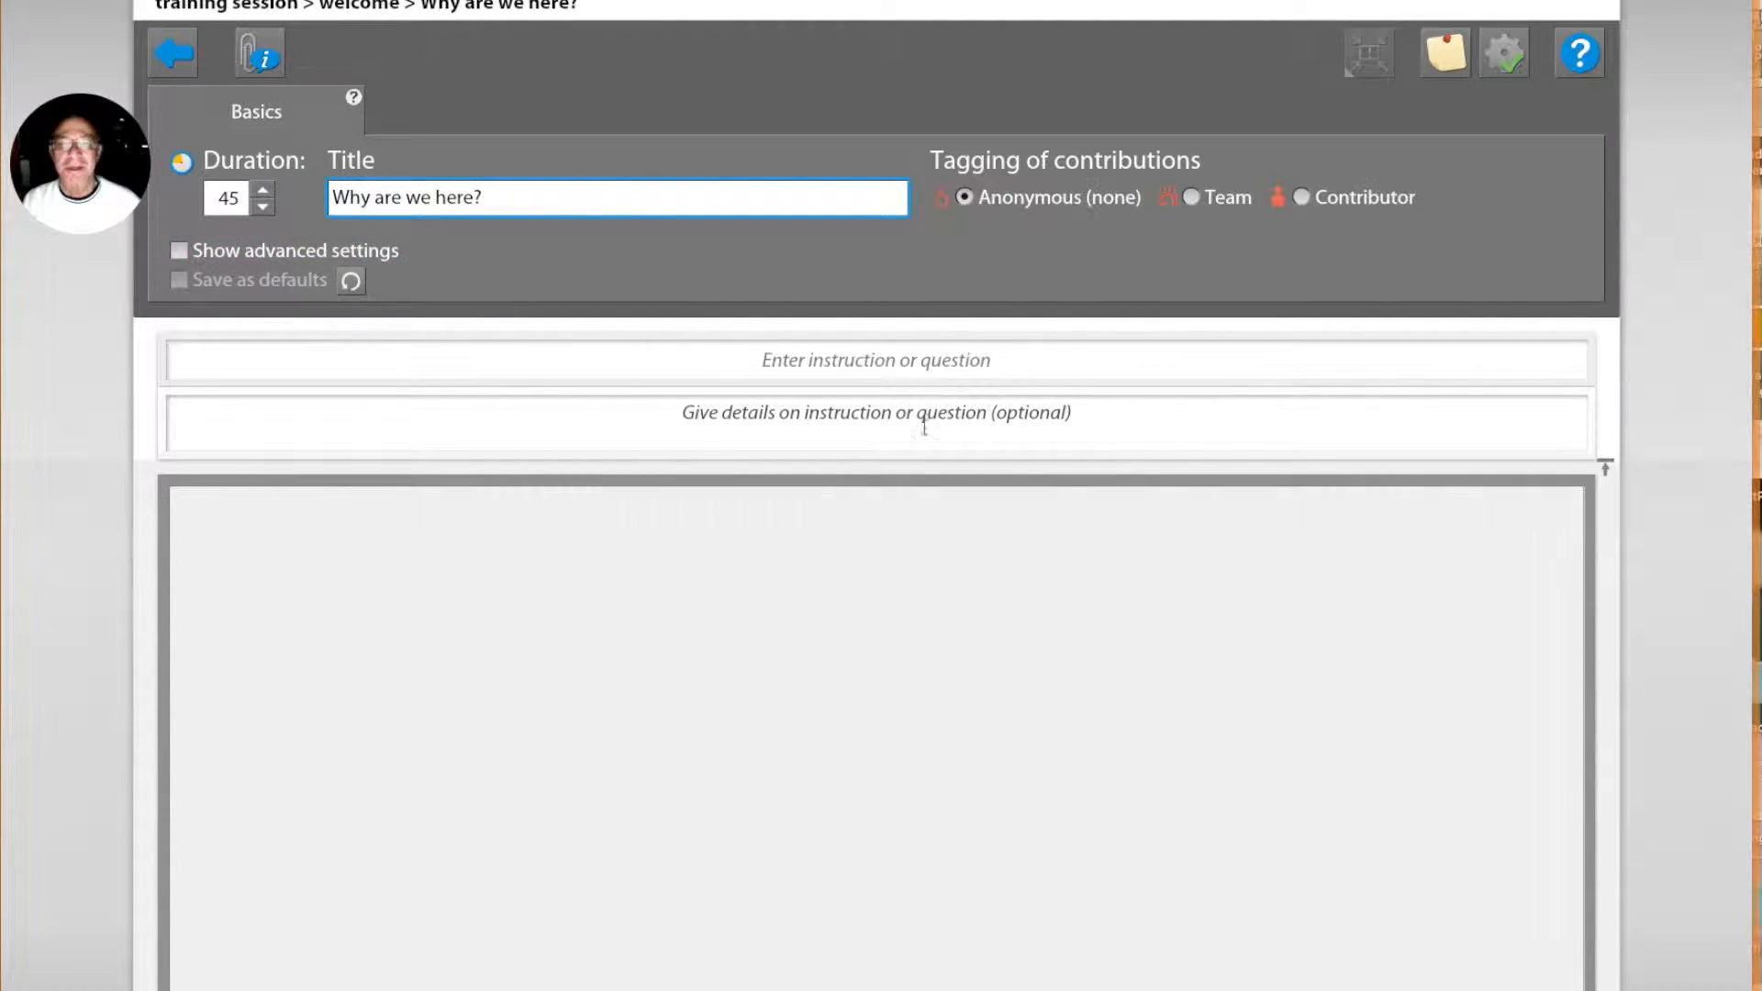
# Step: Enter "Why are we here?" as the brainstorm's instruction and close its setup
pyautogui.click(1036, 359)
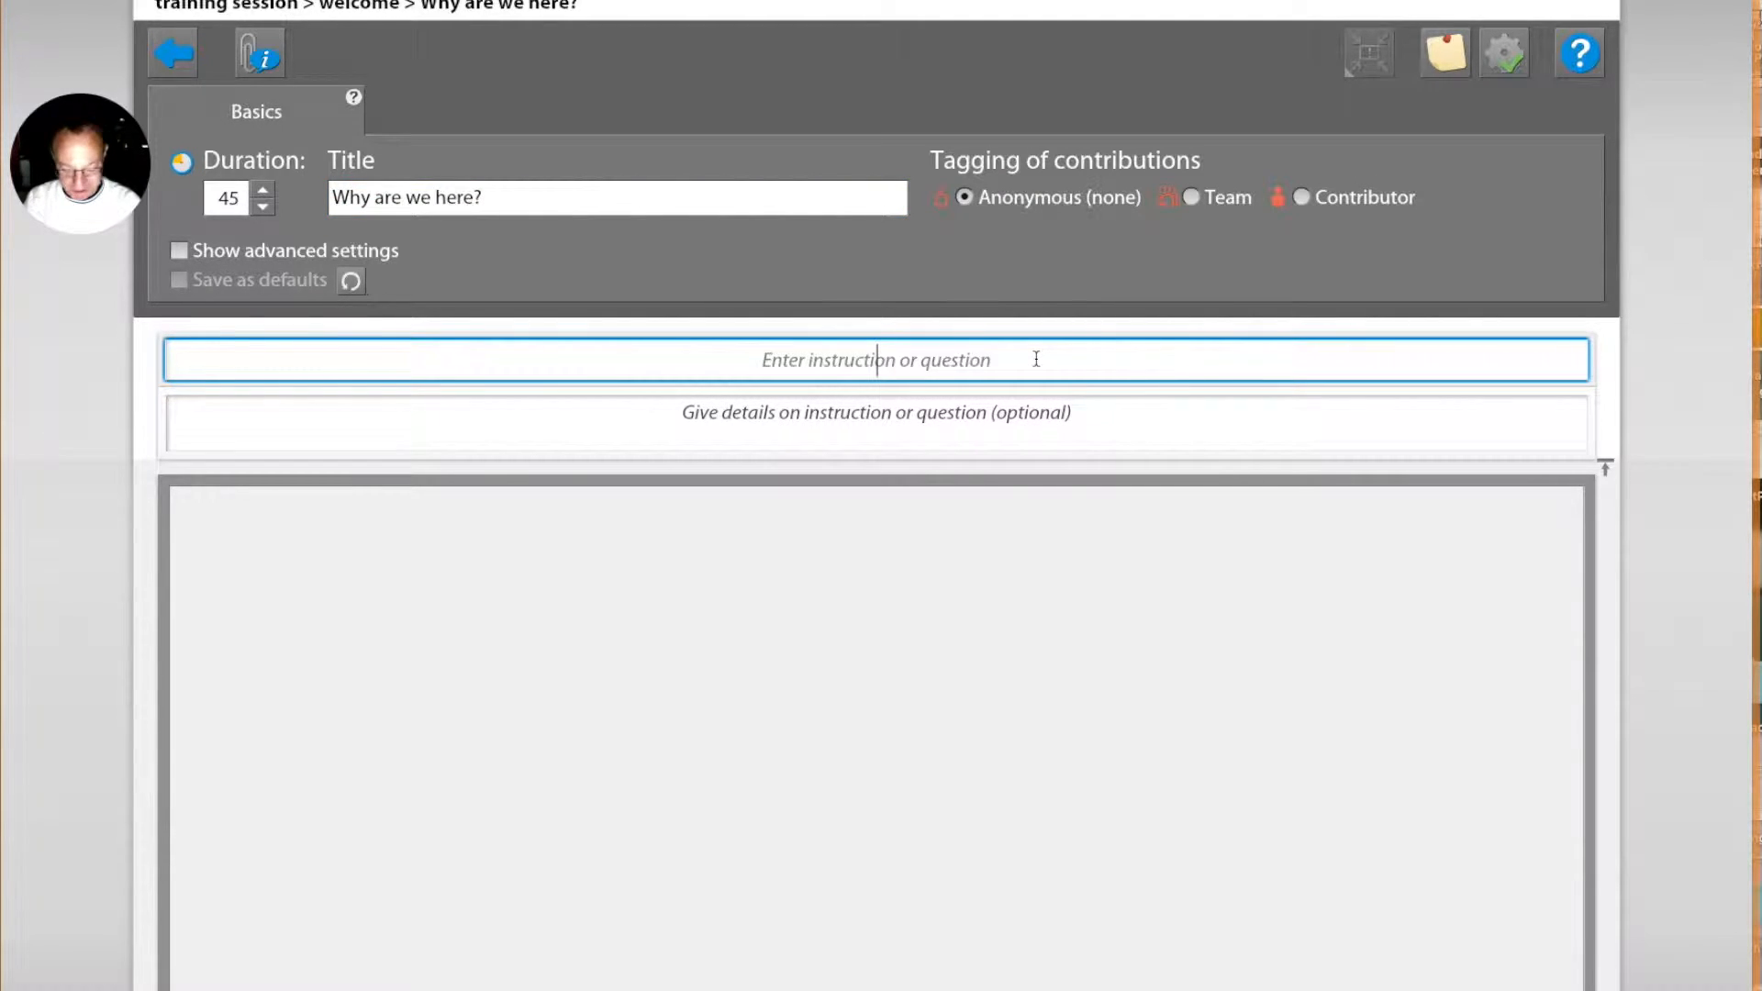
pyautogui.write('Why a')
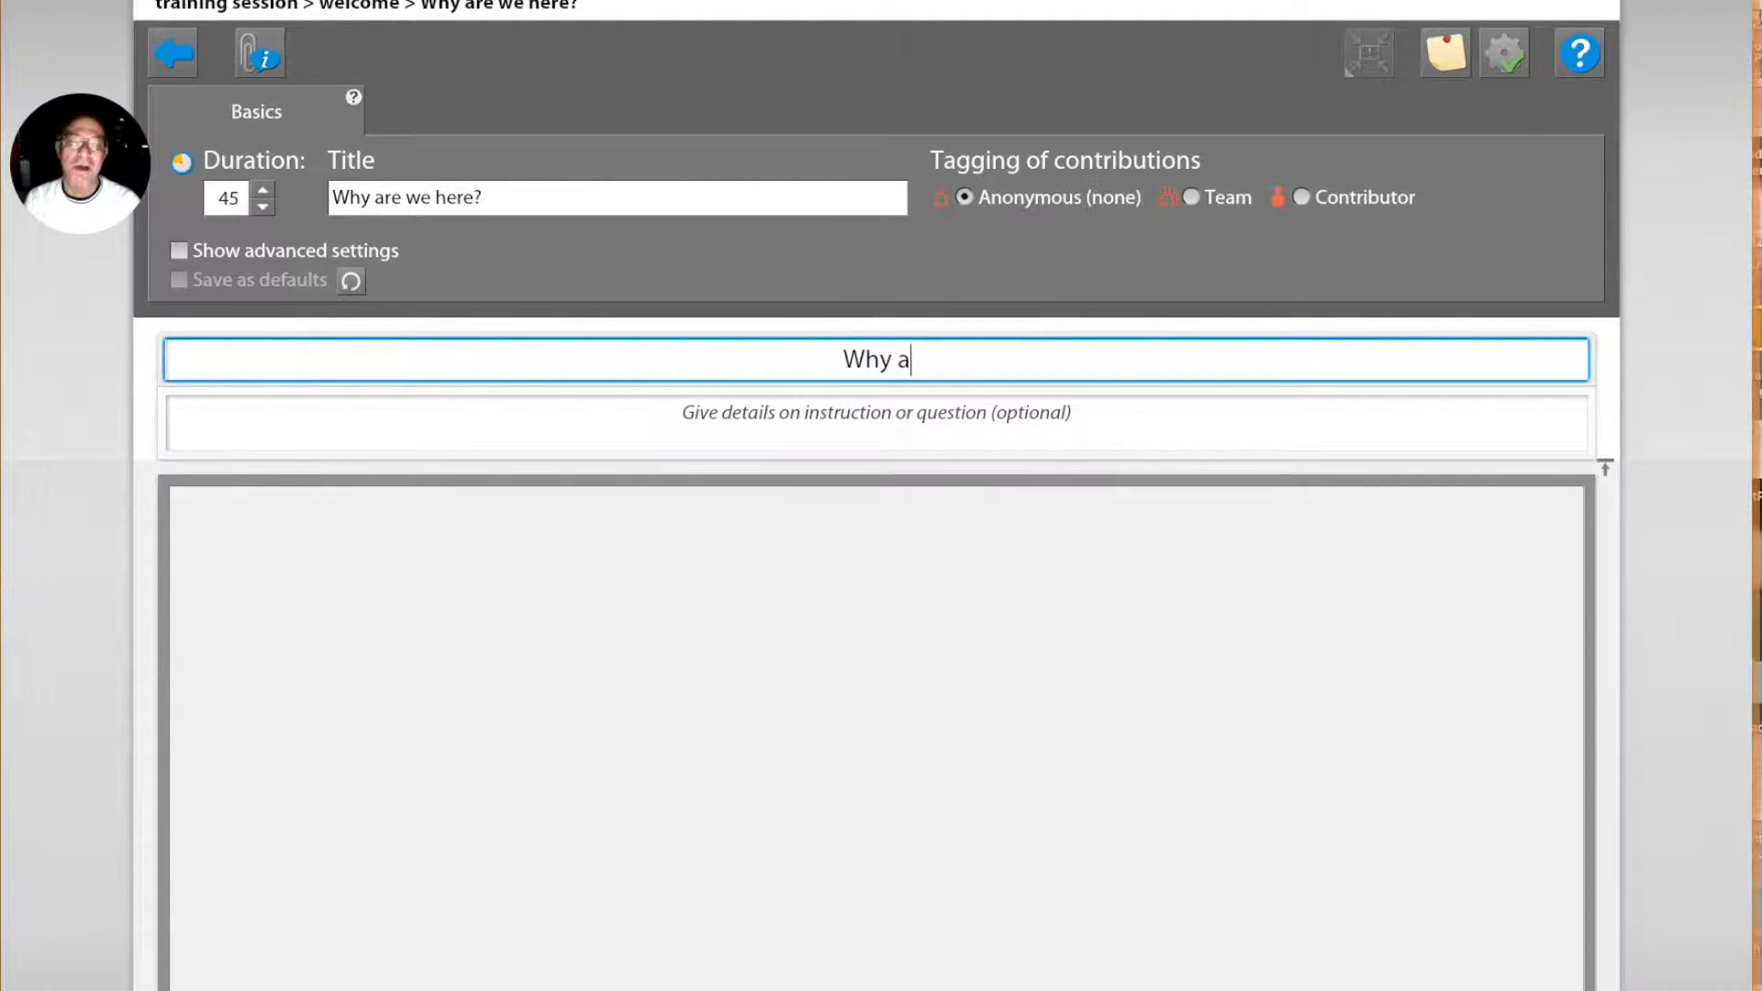
pyautogui.write('re we here?')
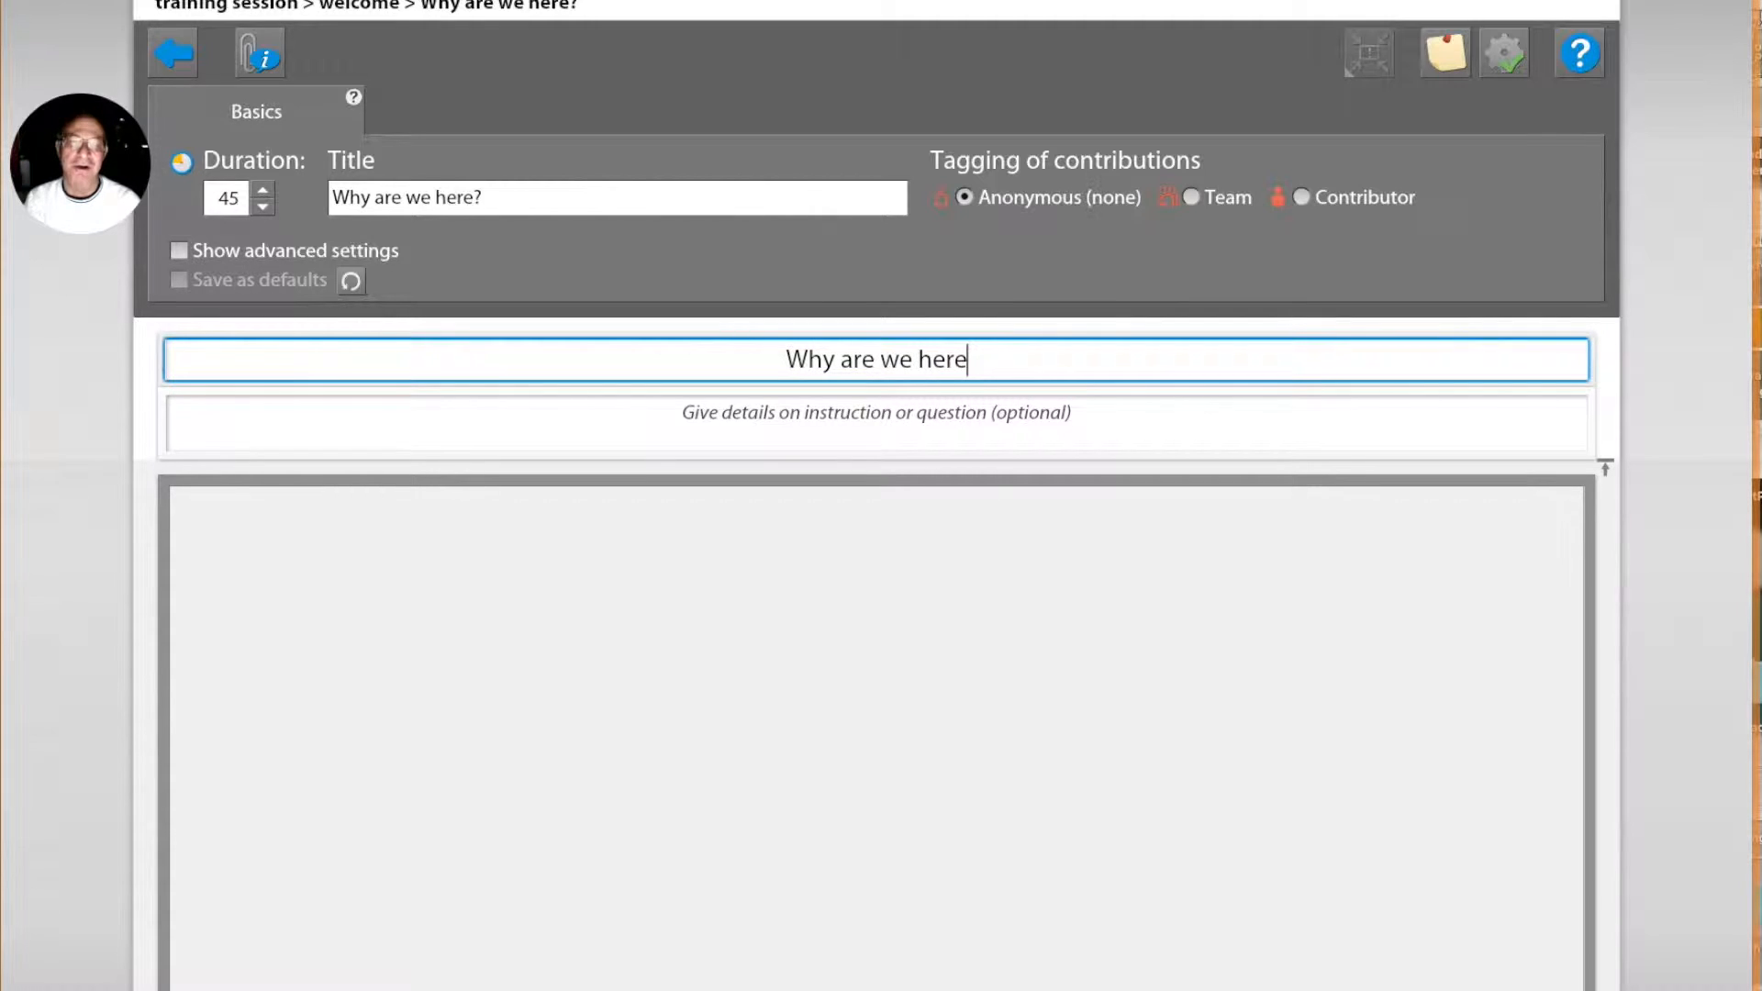
pyautogui.click(1509, 57)
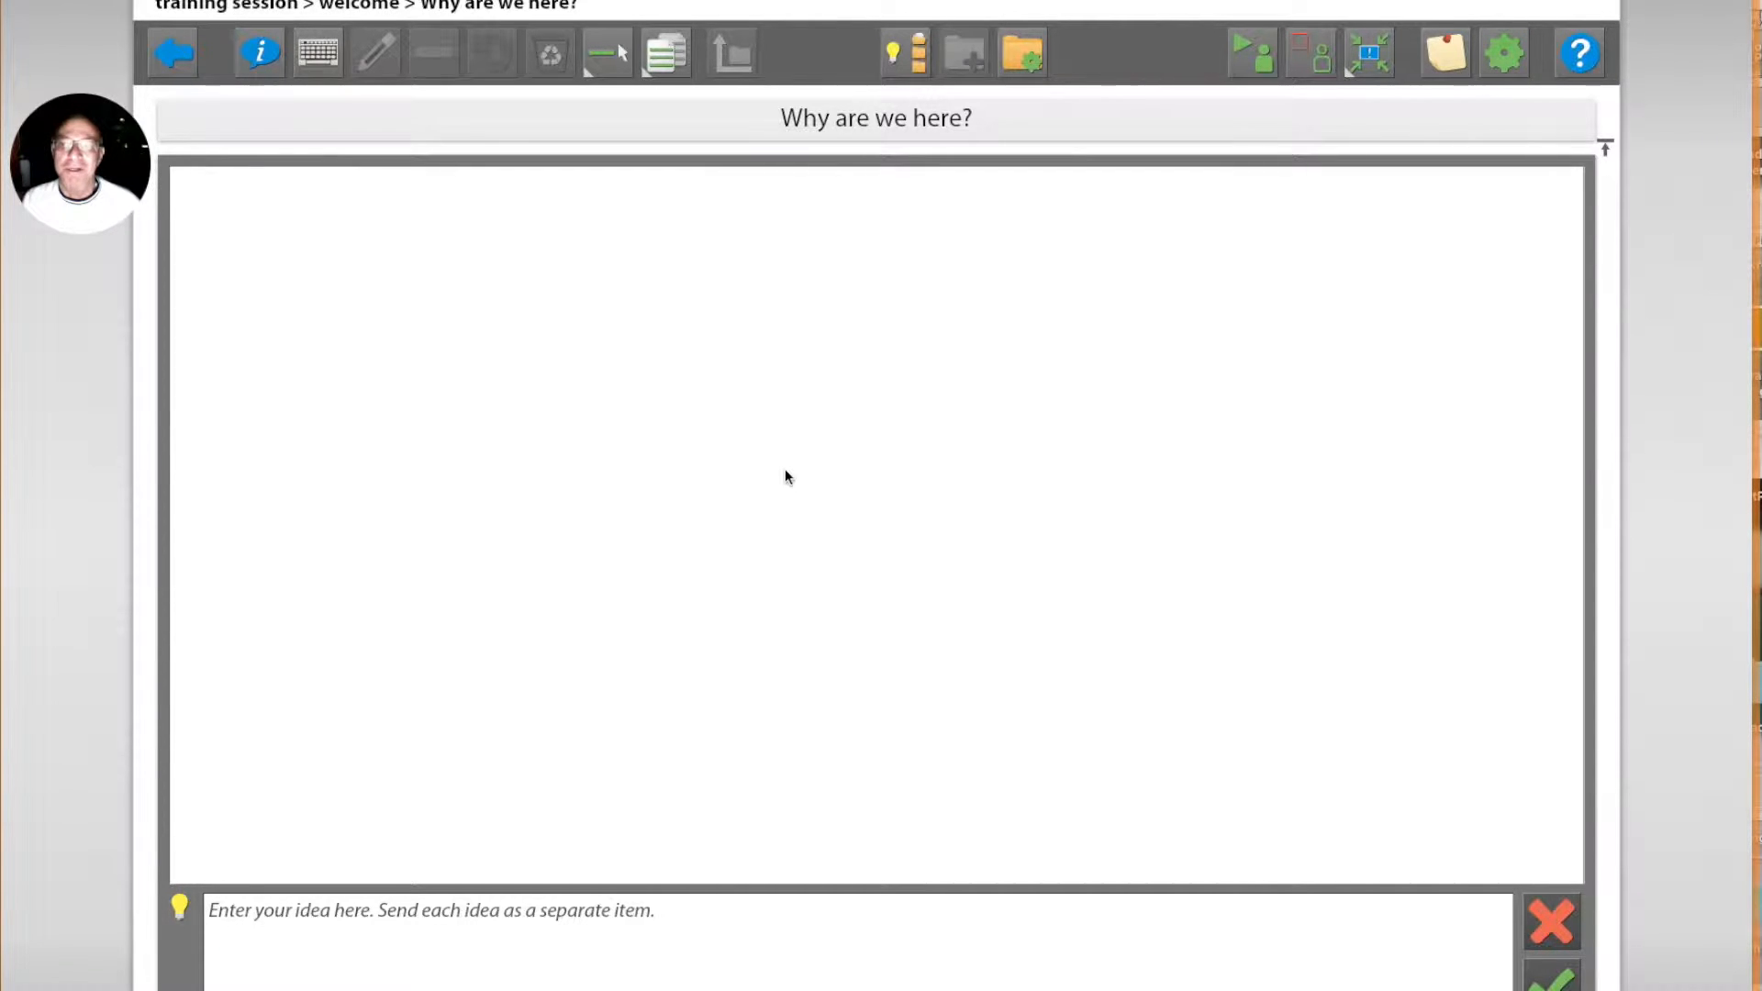
# Step: Reopen the brainstorm's setup with advanced settings shown, review the contribution tagging and view options, and close the setup
pyautogui.click(1511, 57)
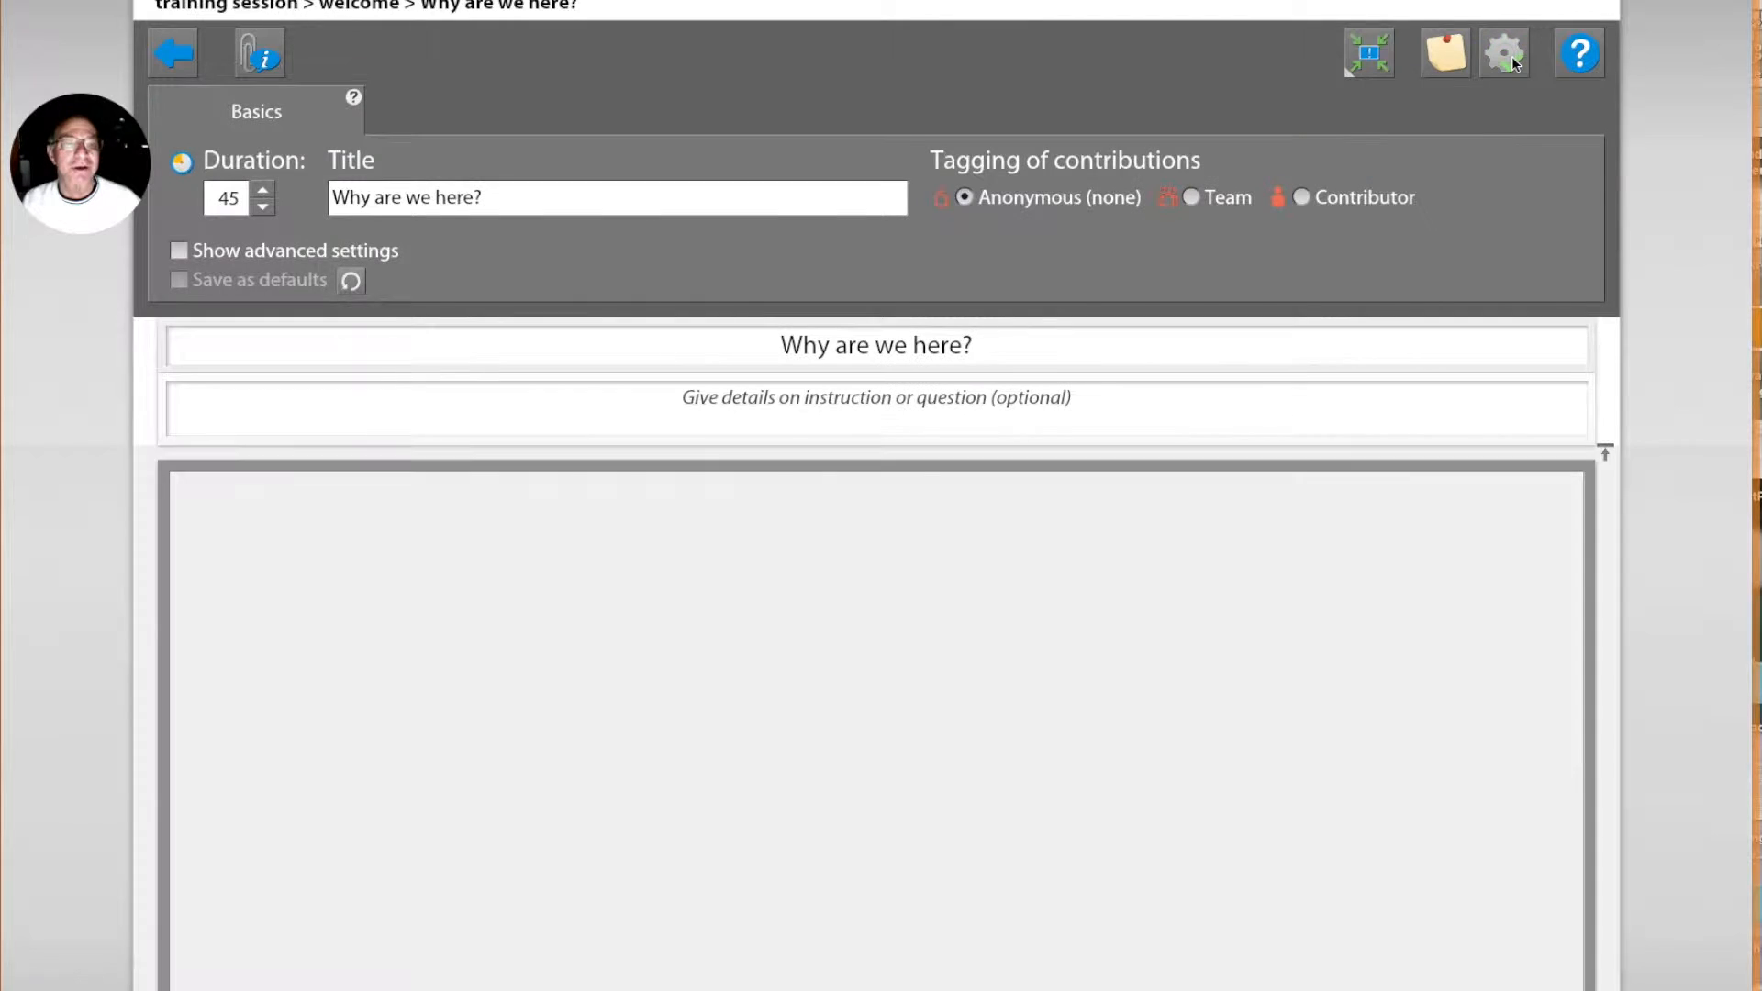
pyautogui.click(179, 250)
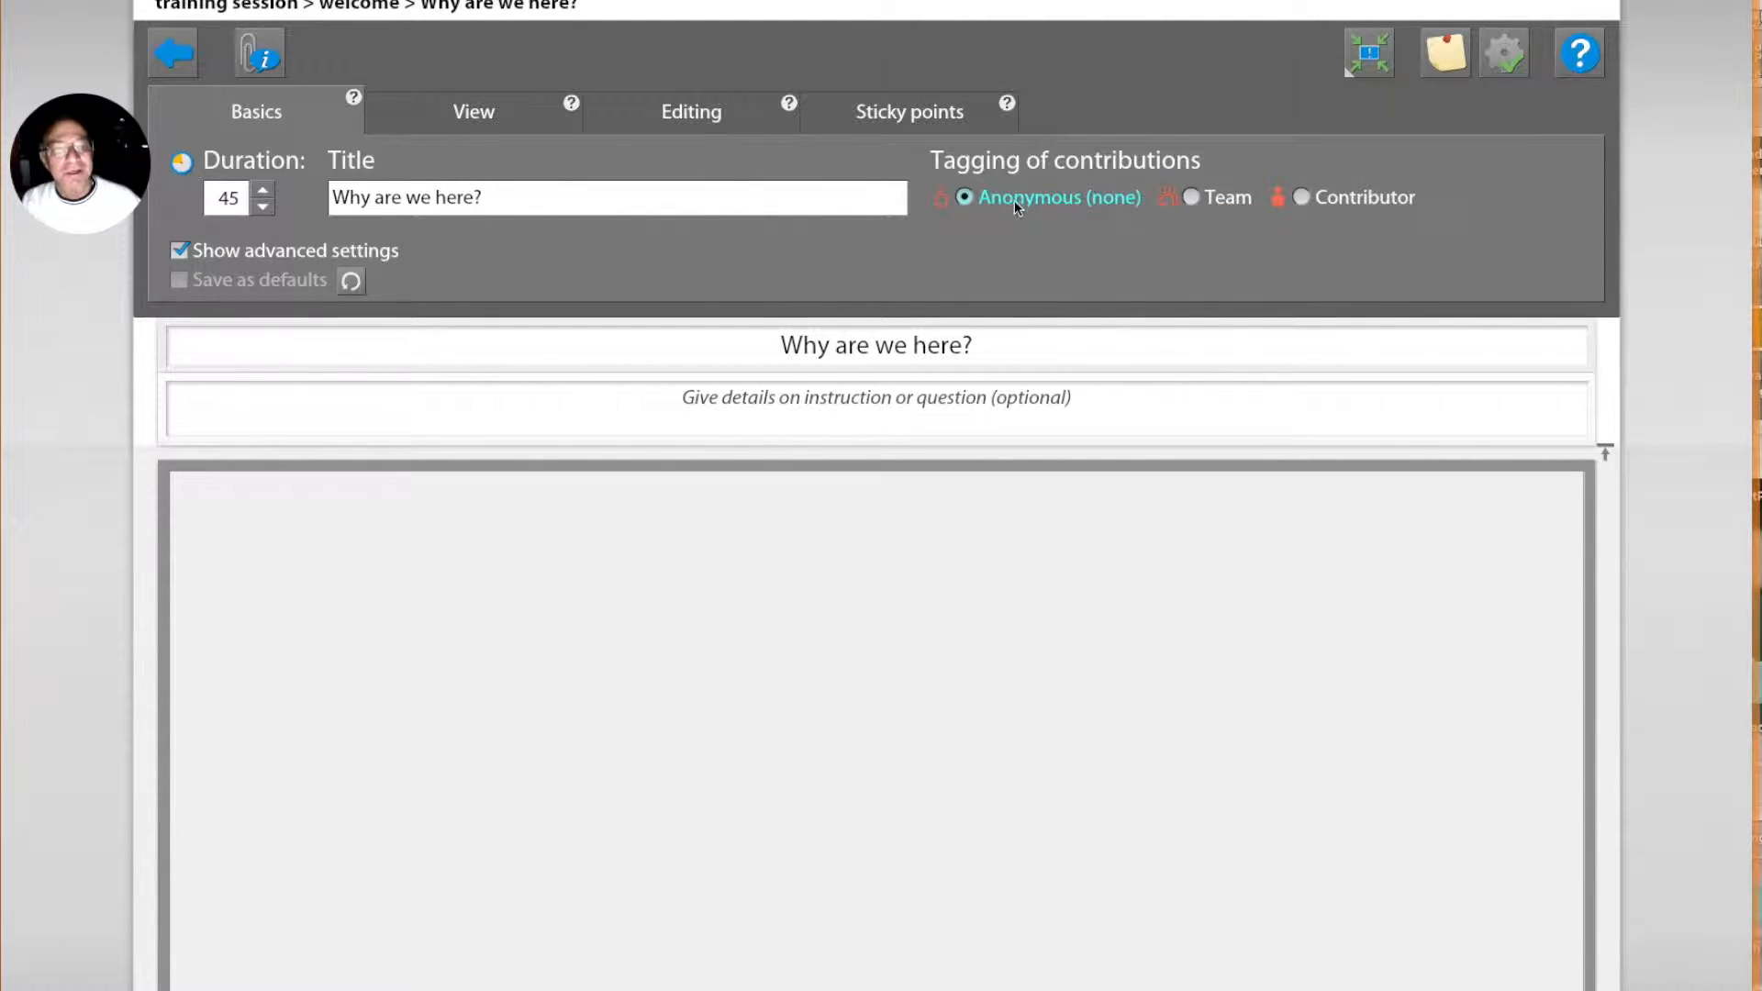
pyautogui.moveTo(1061, 202)
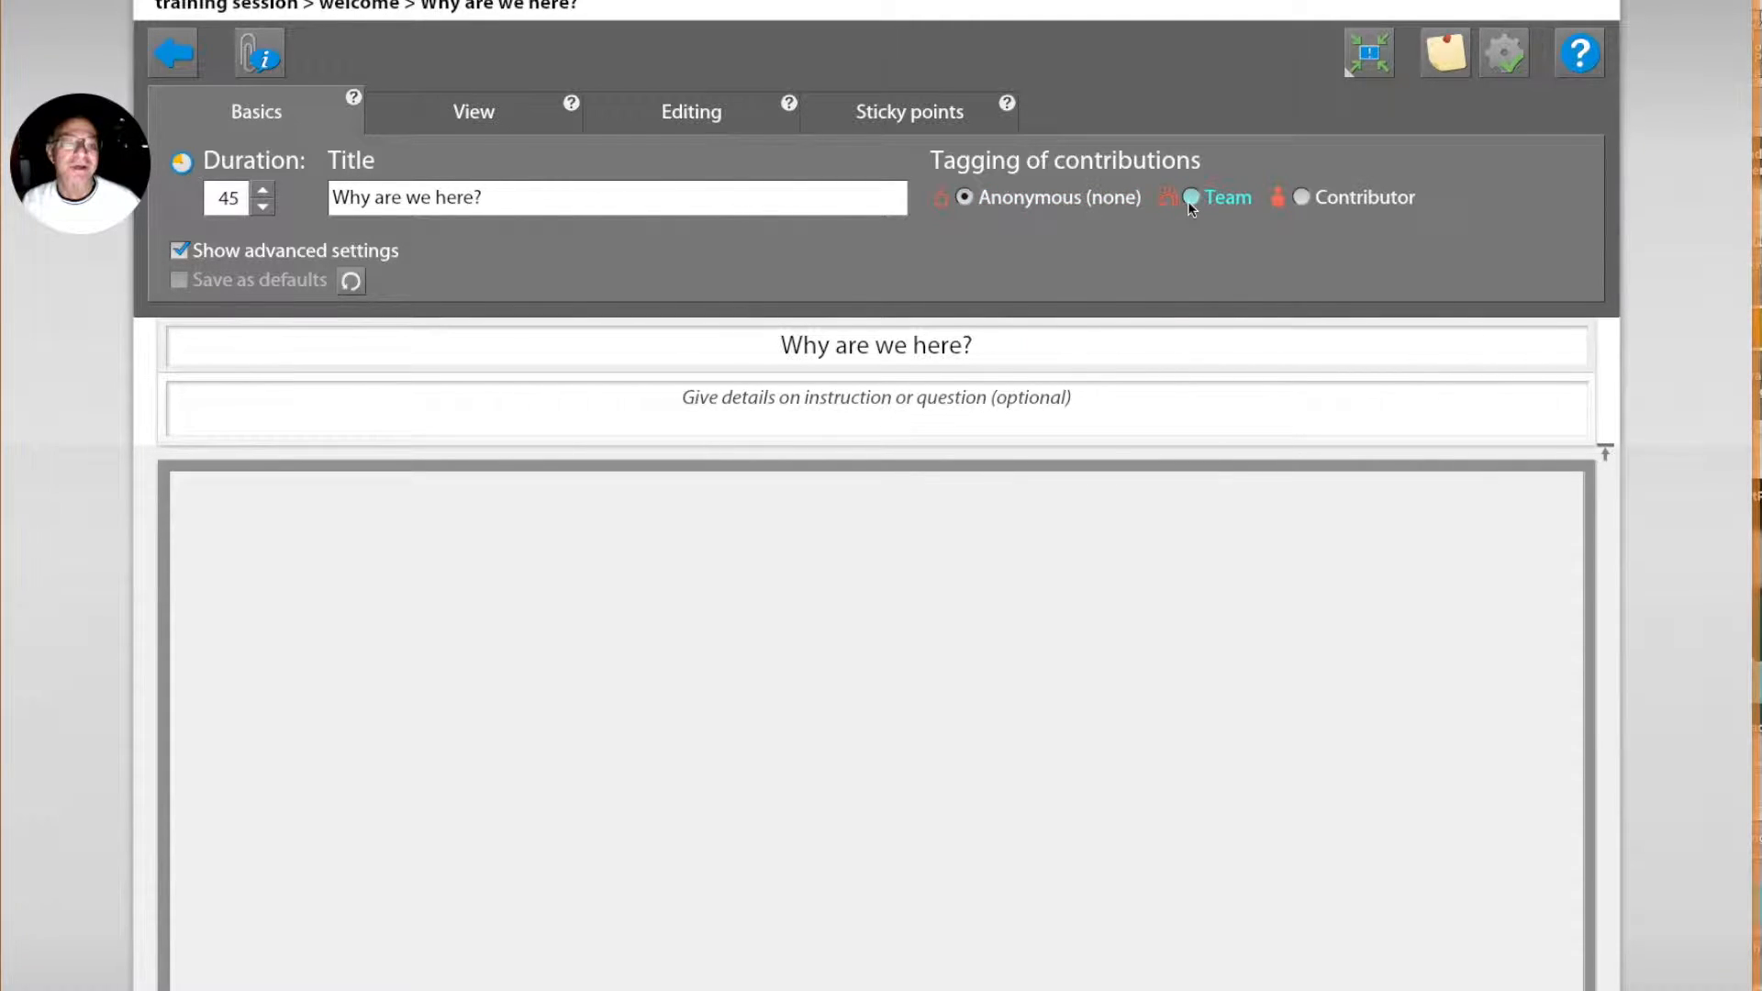
pyautogui.moveTo(1192, 208)
pyautogui.moveTo(1301, 202)
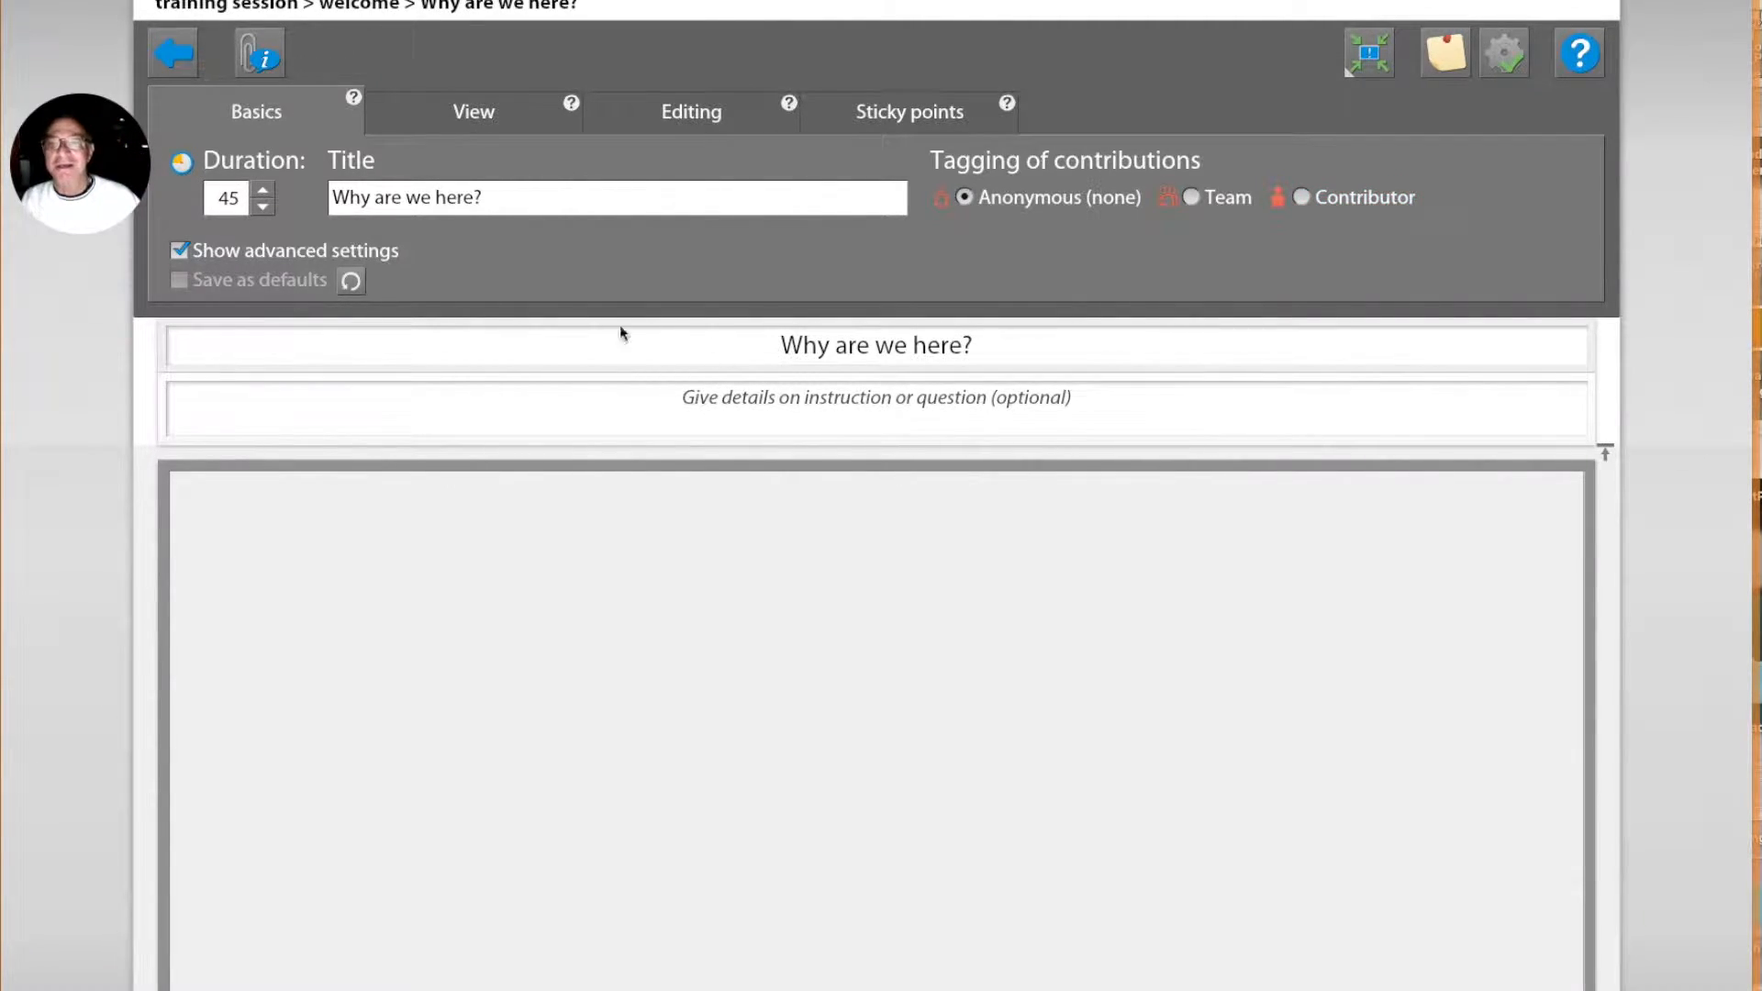
pyautogui.click(468, 112)
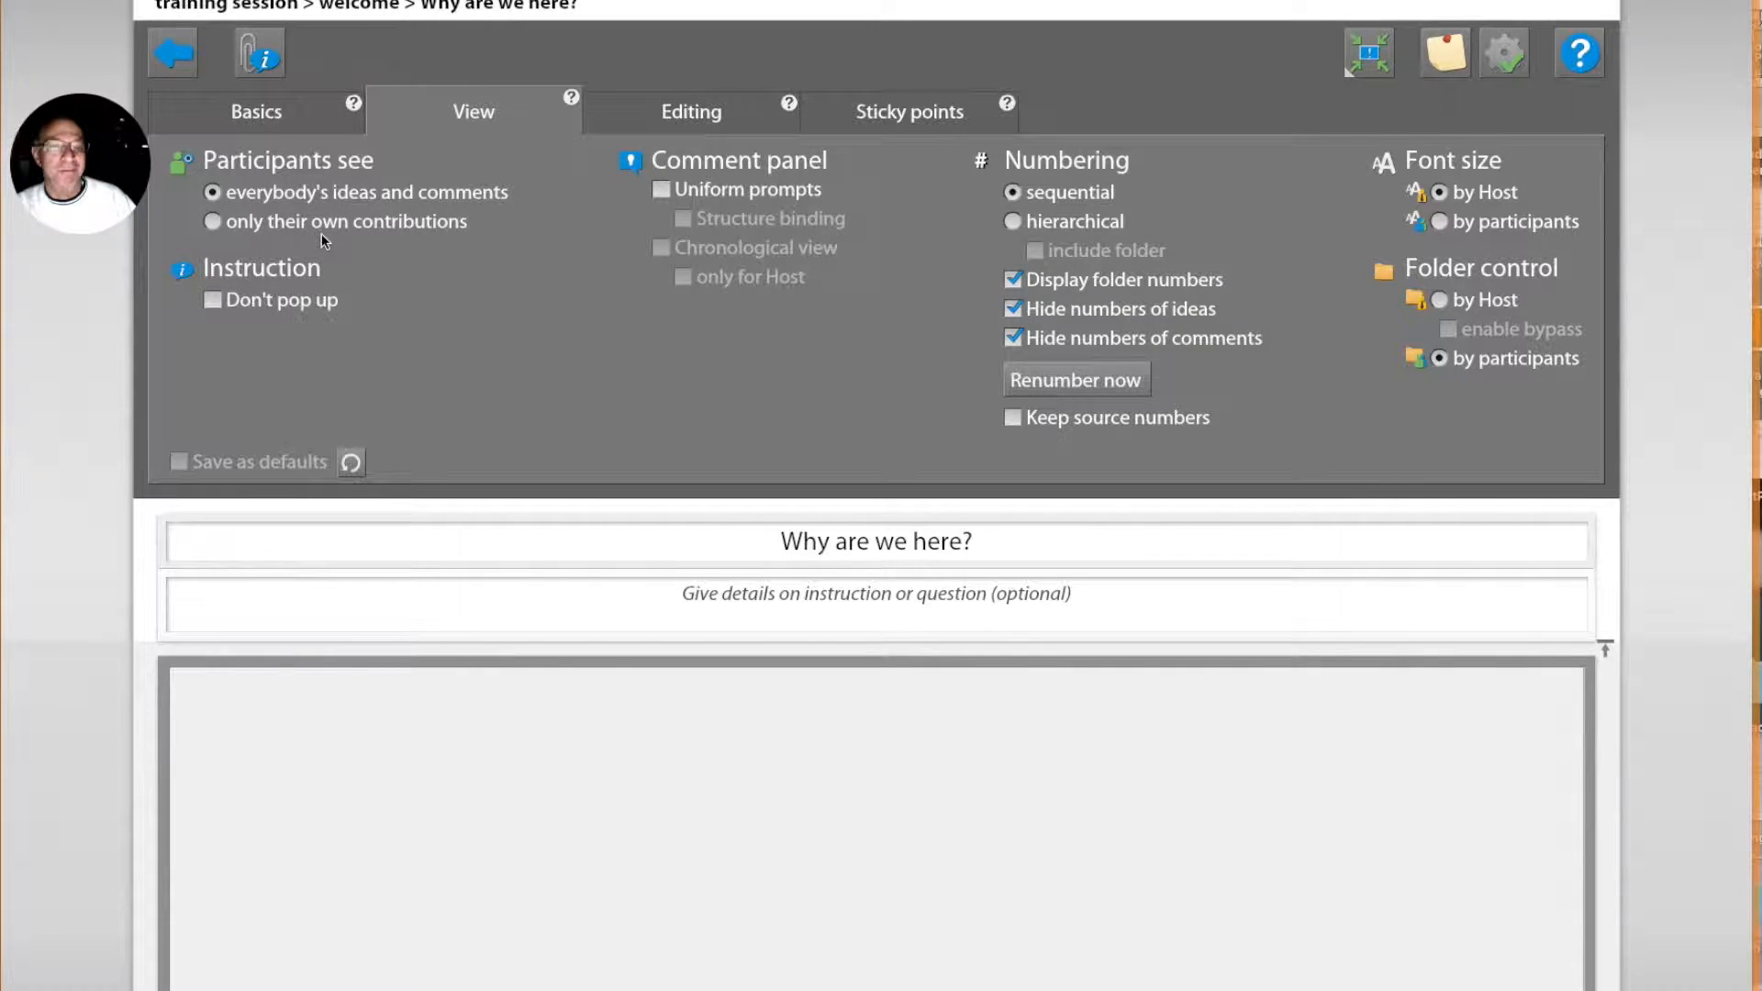
pyautogui.click(1503, 57)
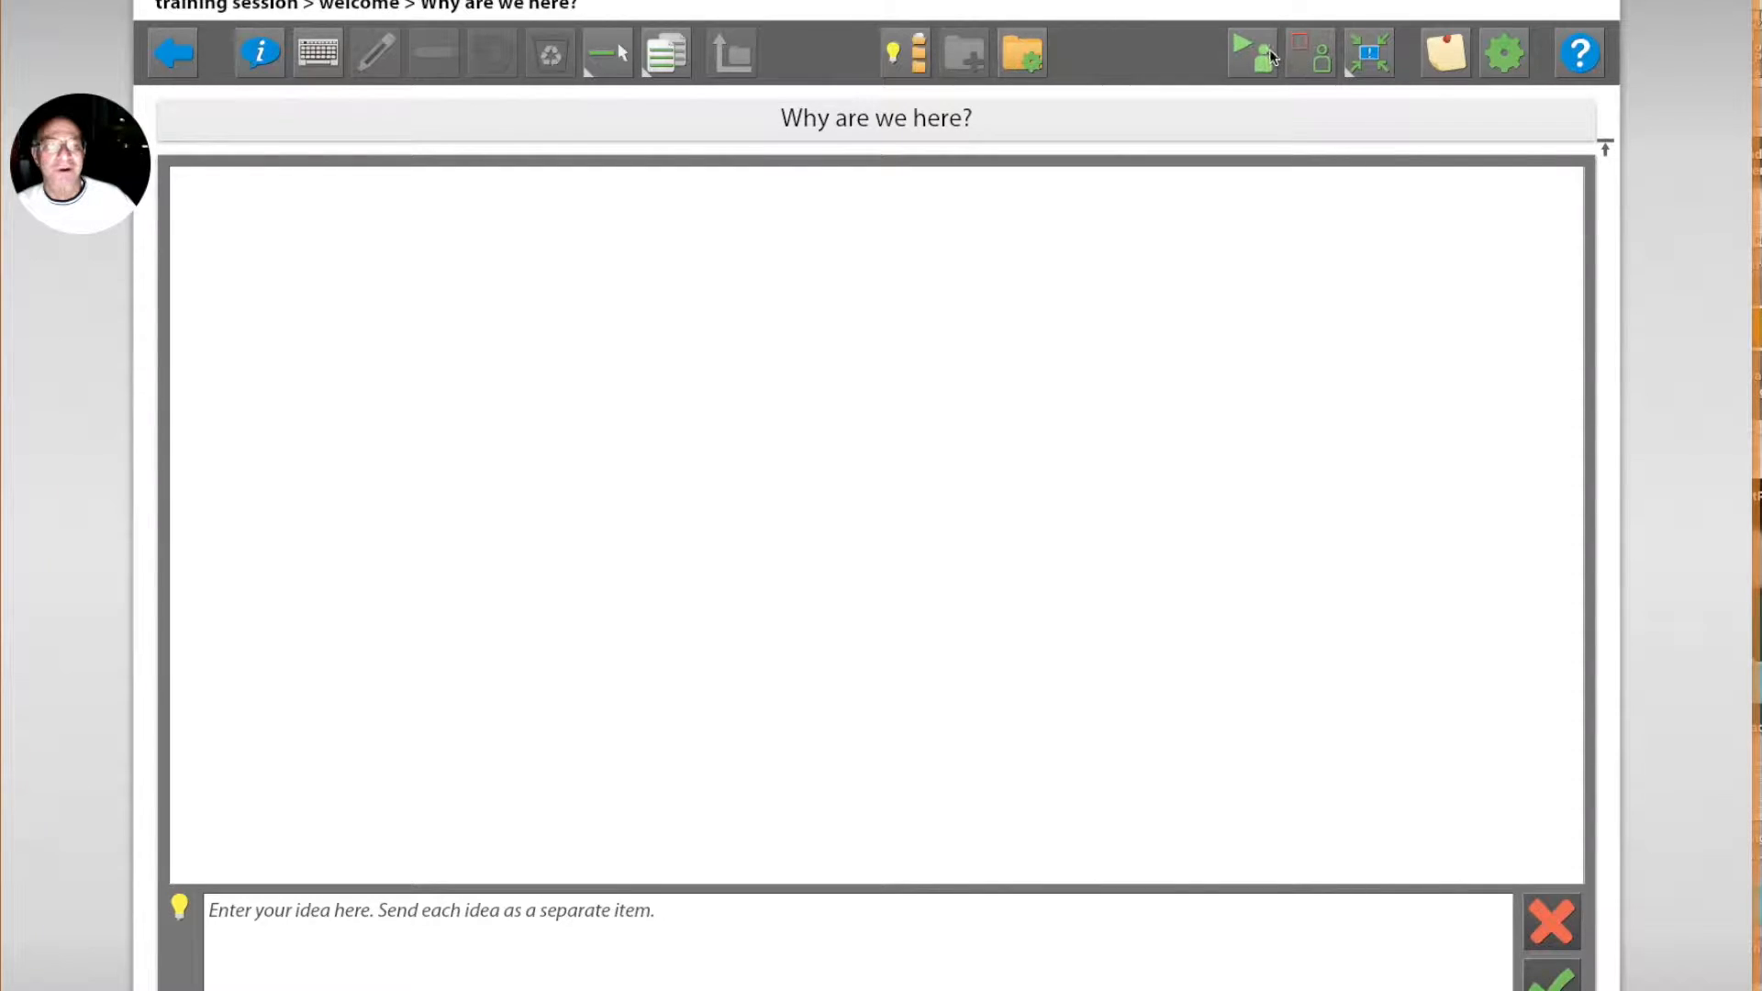
# Step: Start the "Why are we here?" brainstorm for participants and return to the agenda
pyautogui.click(1252, 51)
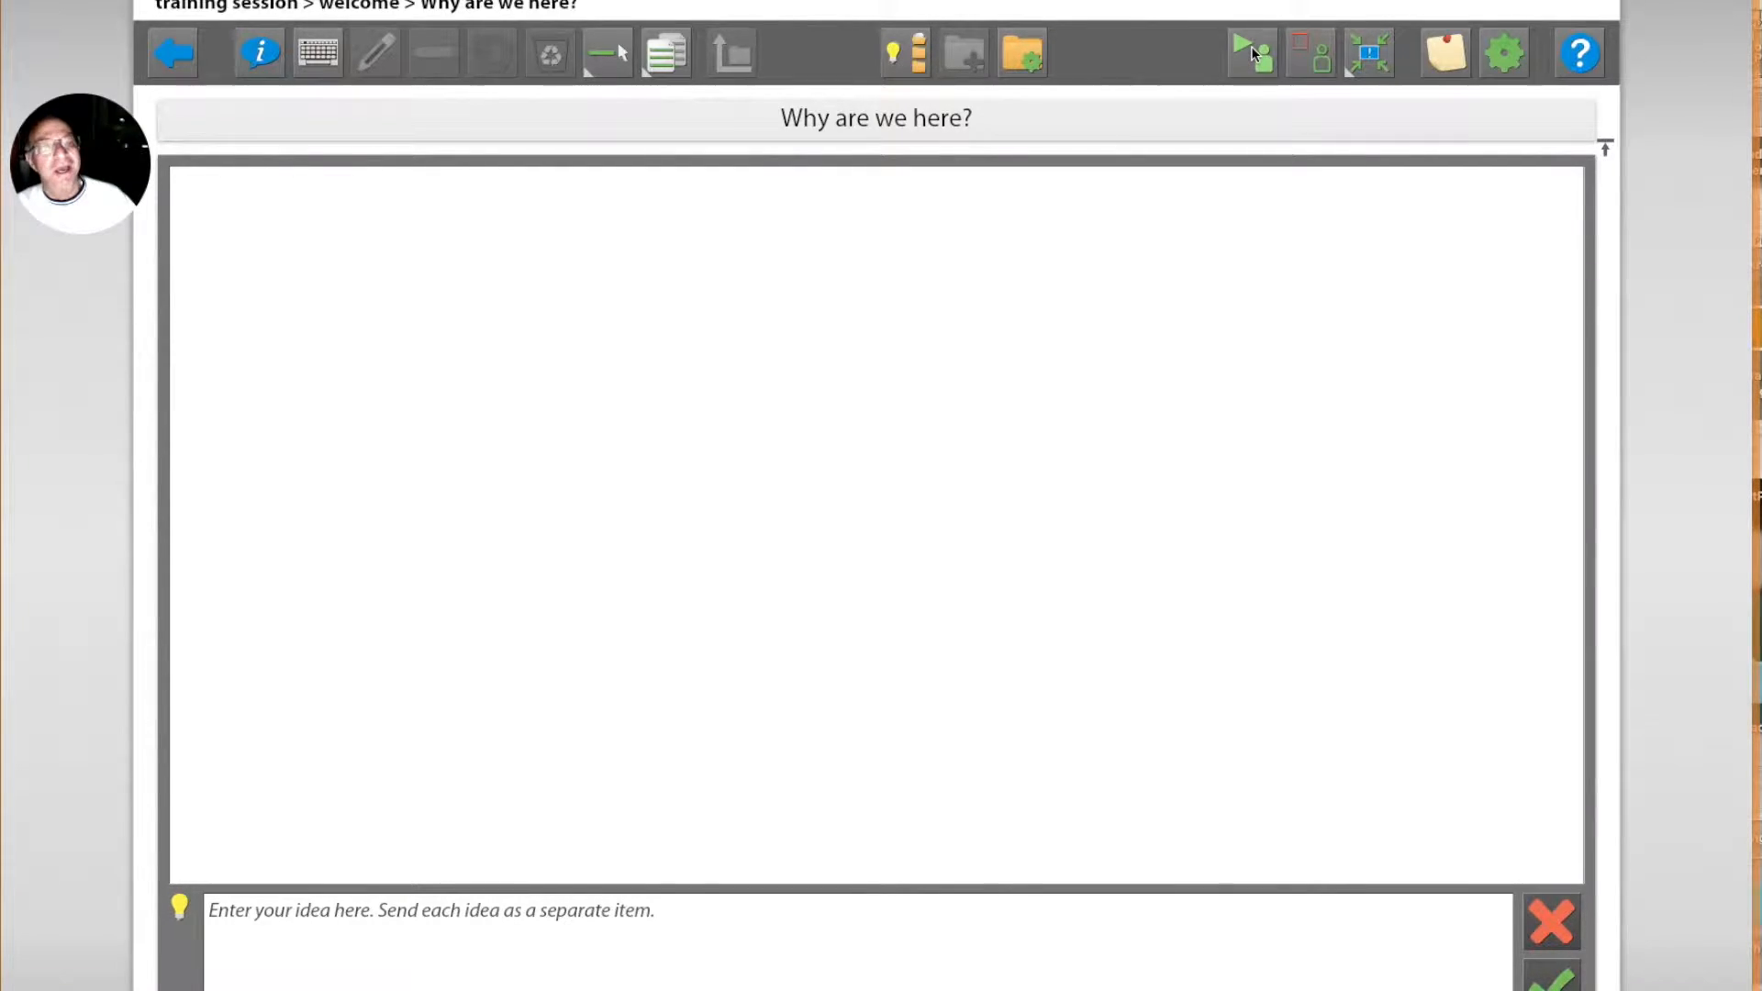
pyautogui.click(1516, 750)
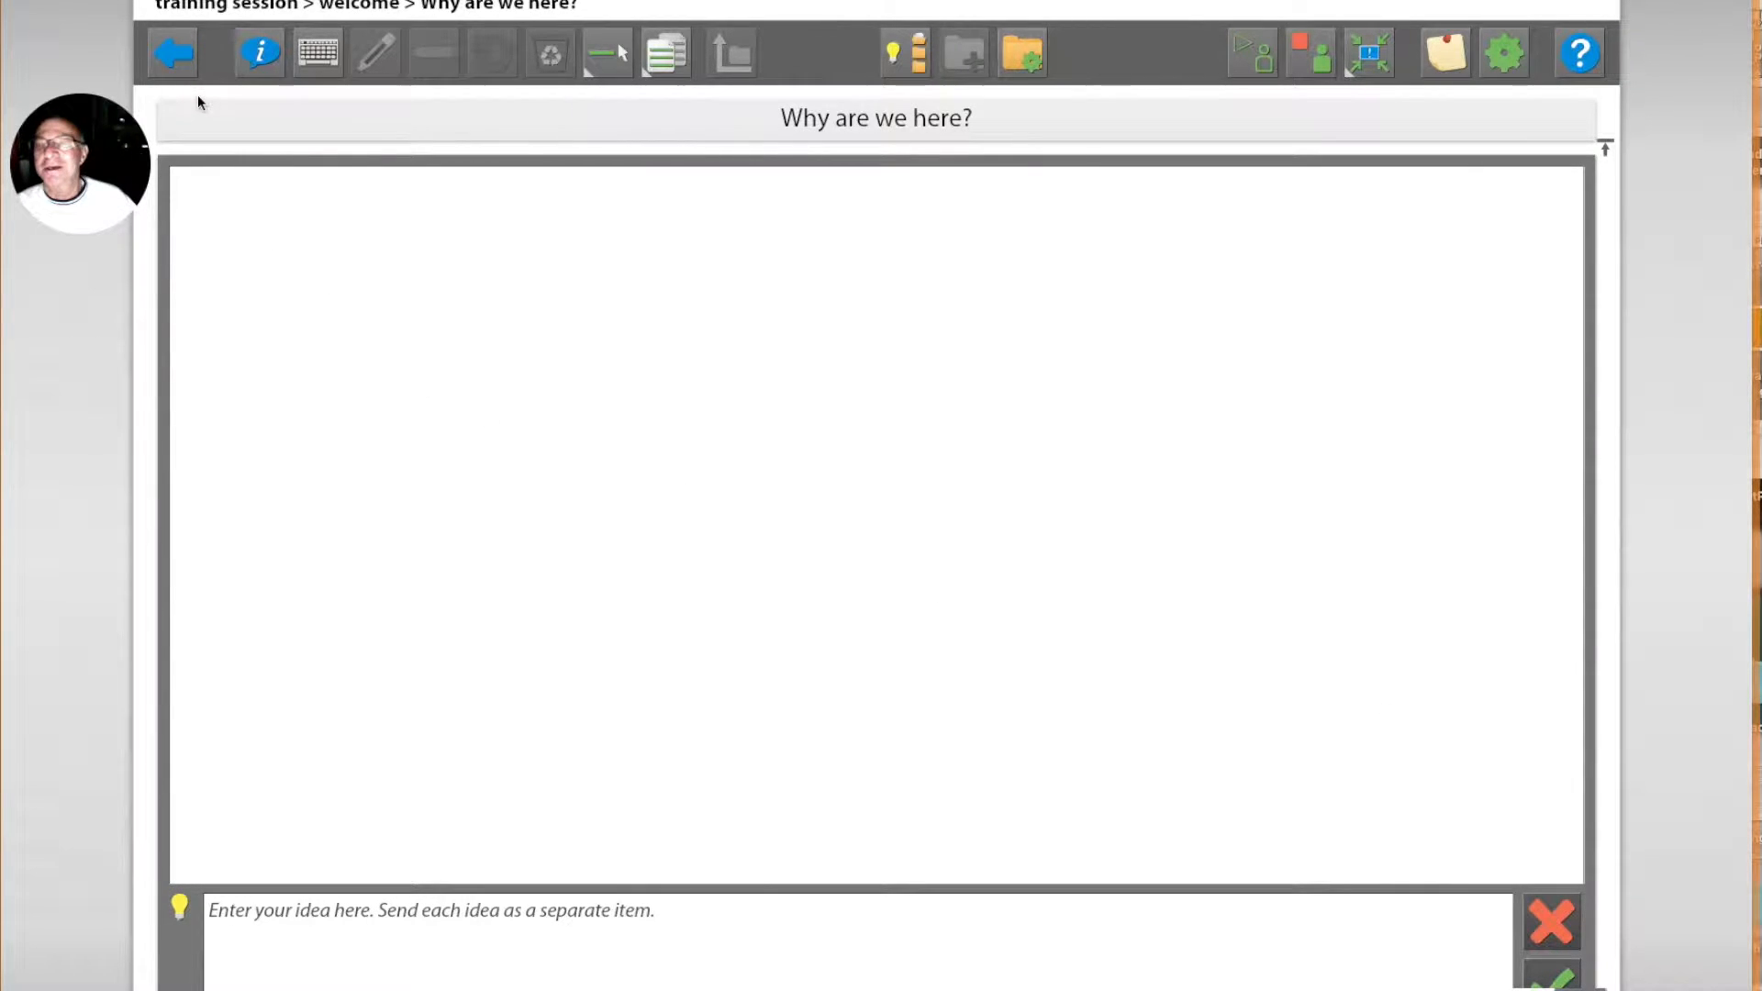
pyautogui.click(180, 57)
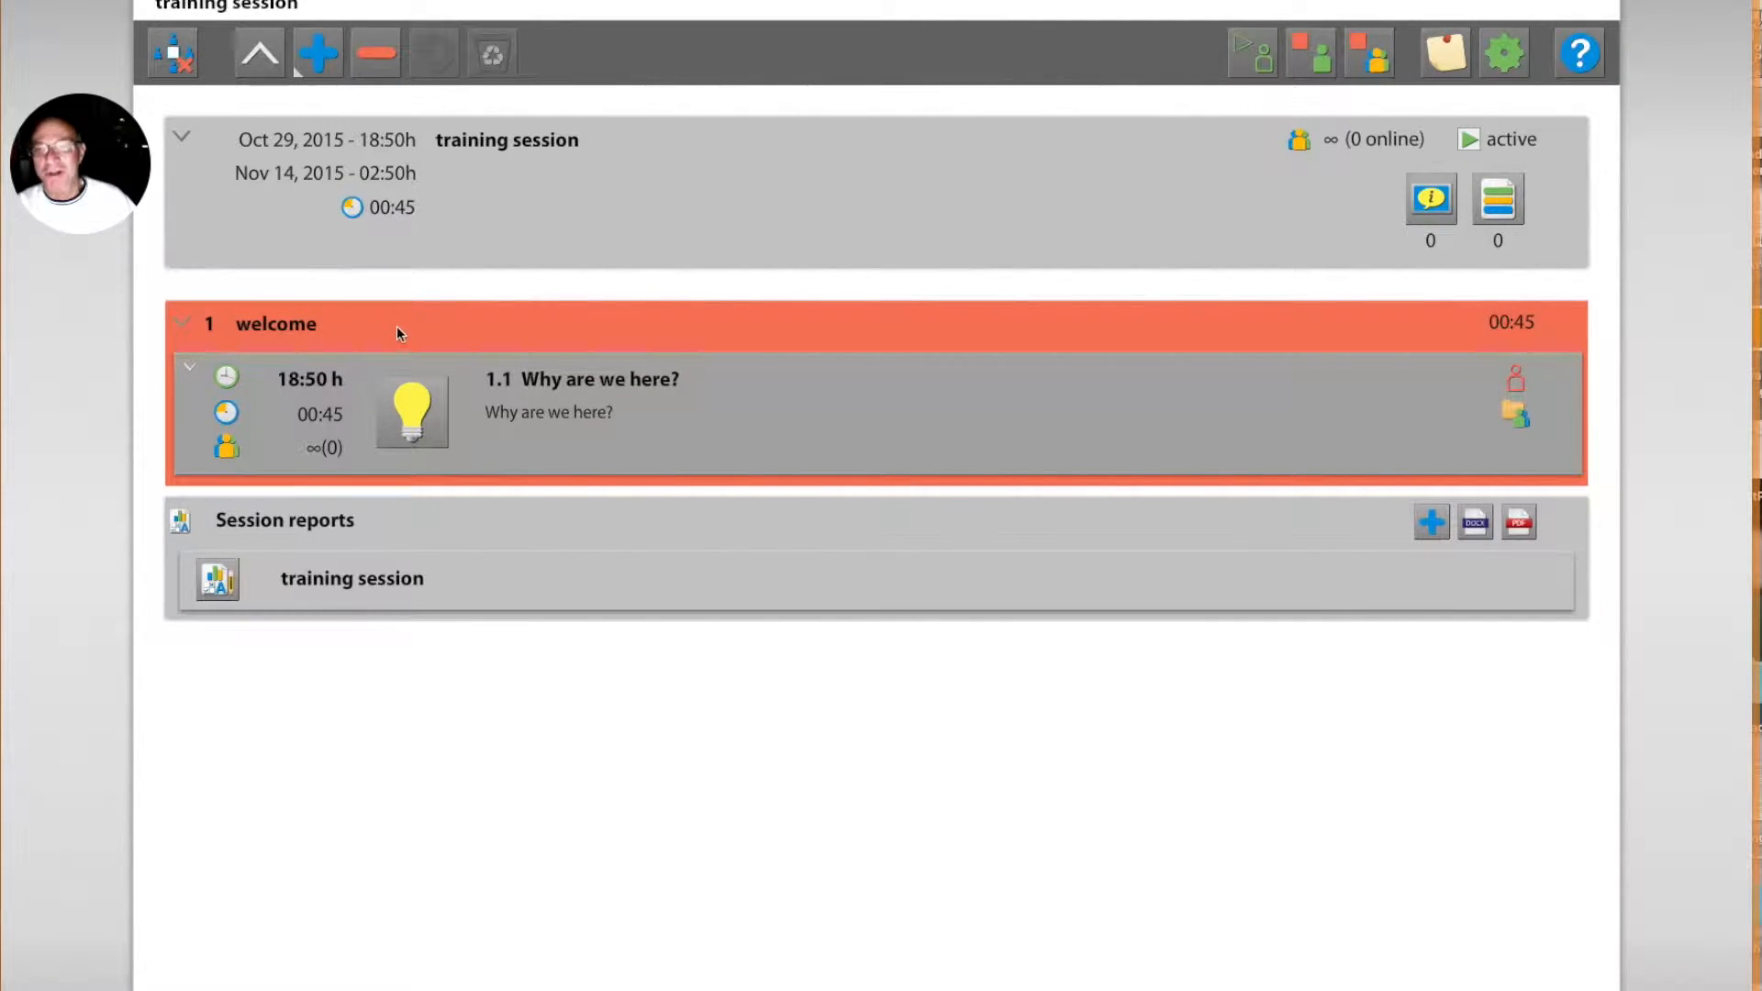
# Step: Add a Discussion to the welcome stage and title it "Discussion Topics for this first meeting"
pyautogui.click(318, 57)
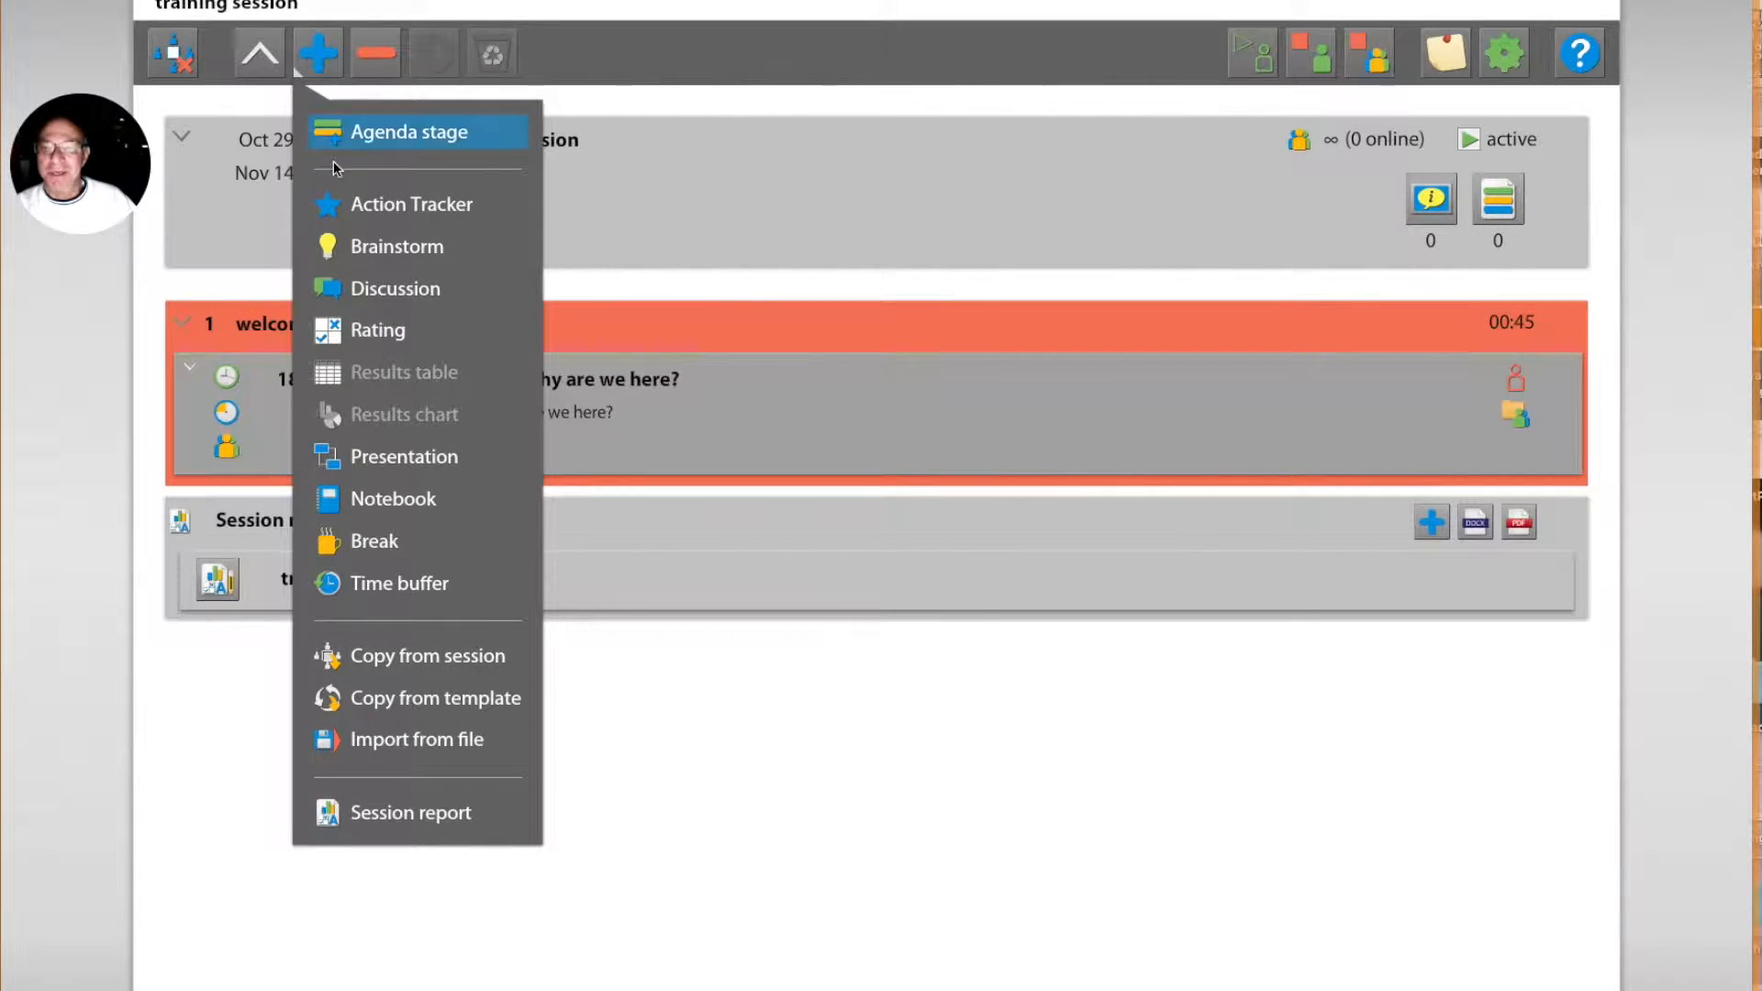
pyautogui.click(365, 292)
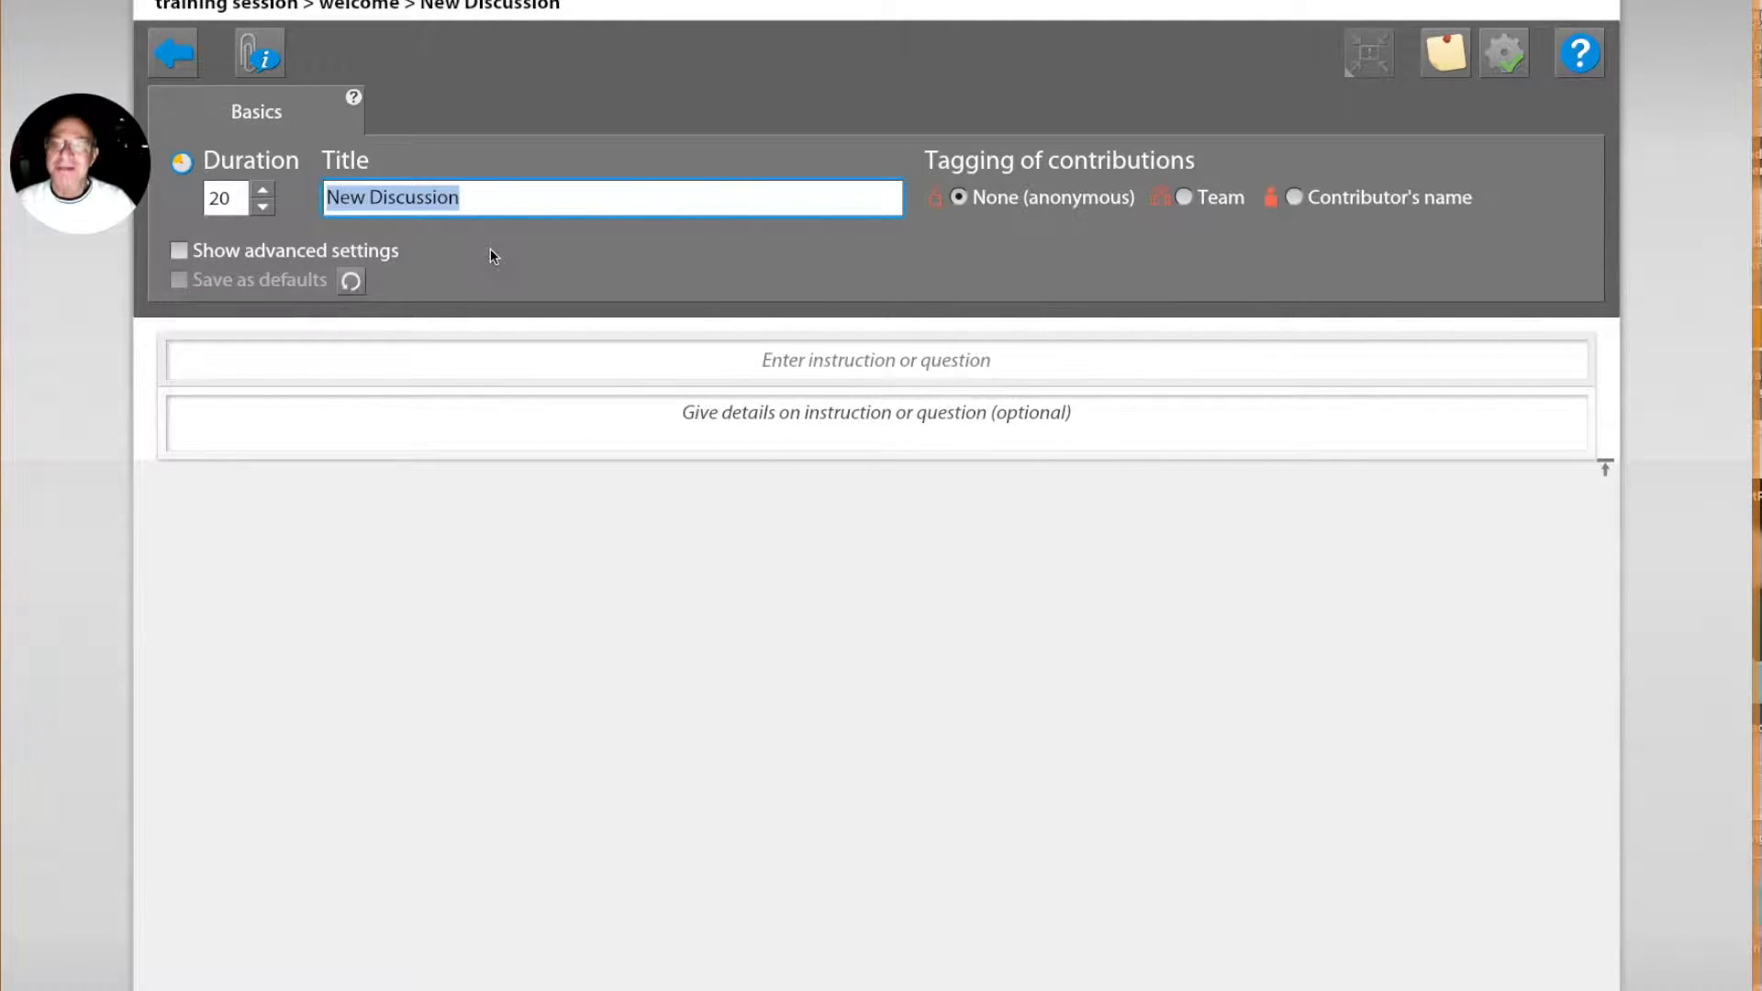
pyautogui.write('Discussion')
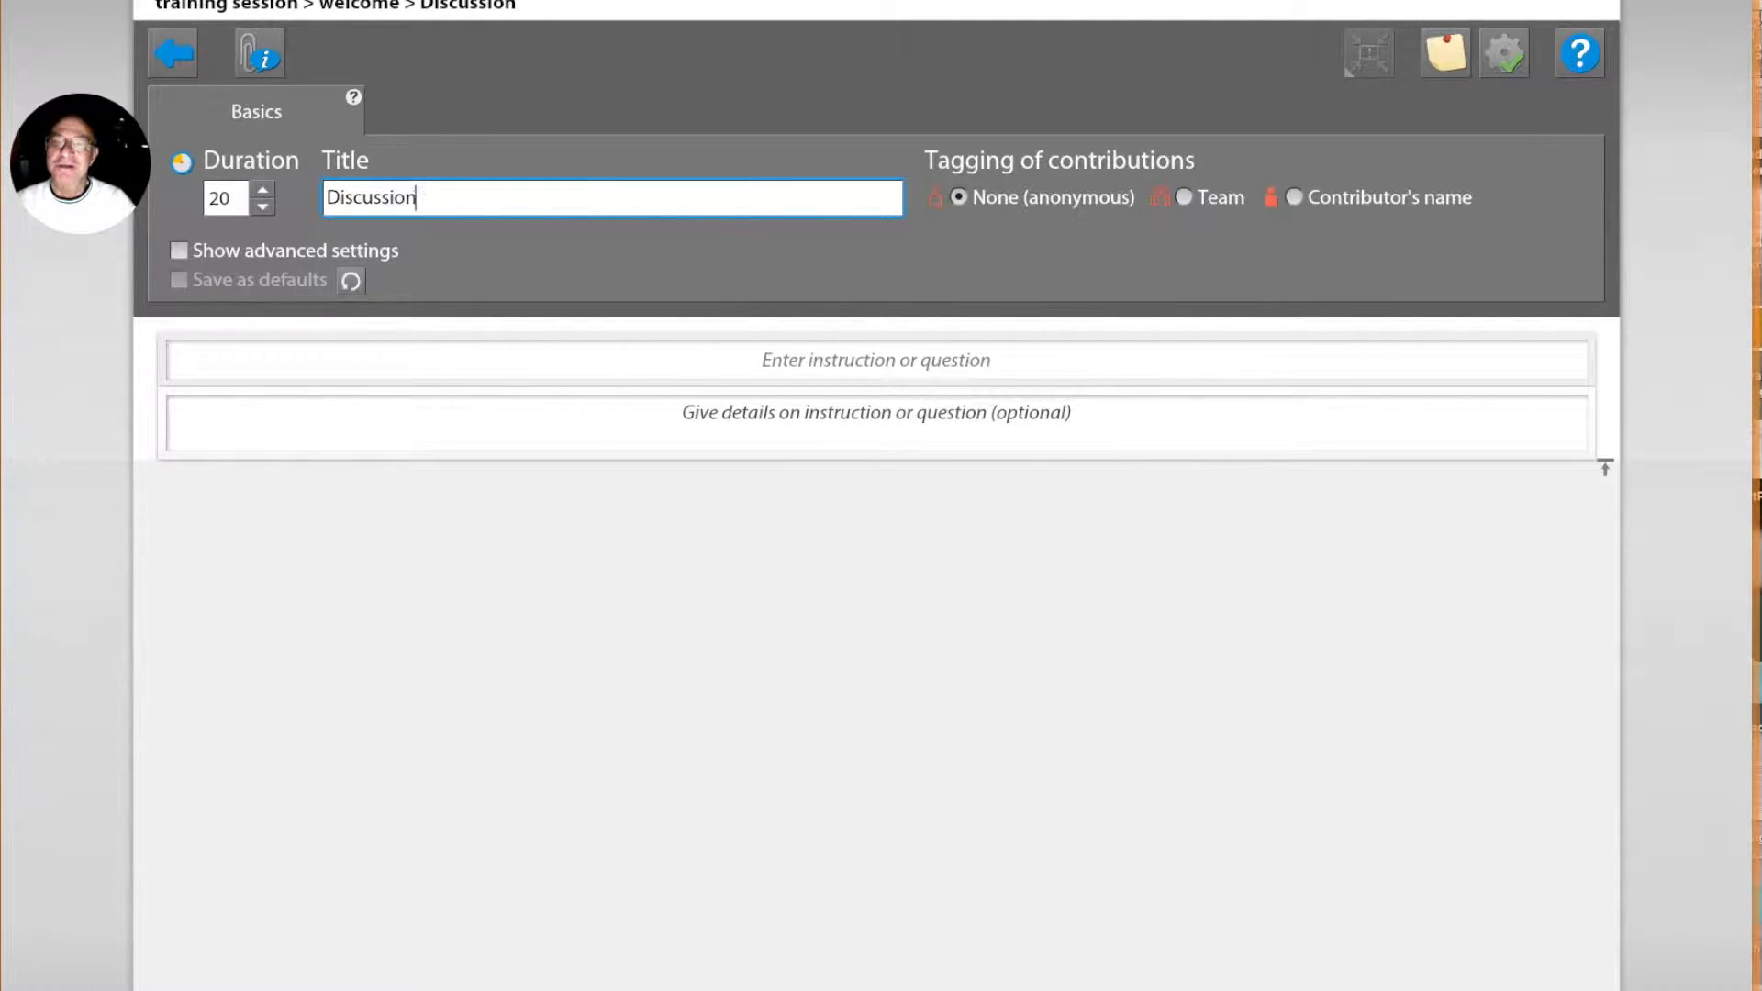
pyautogui.write(' Topics')
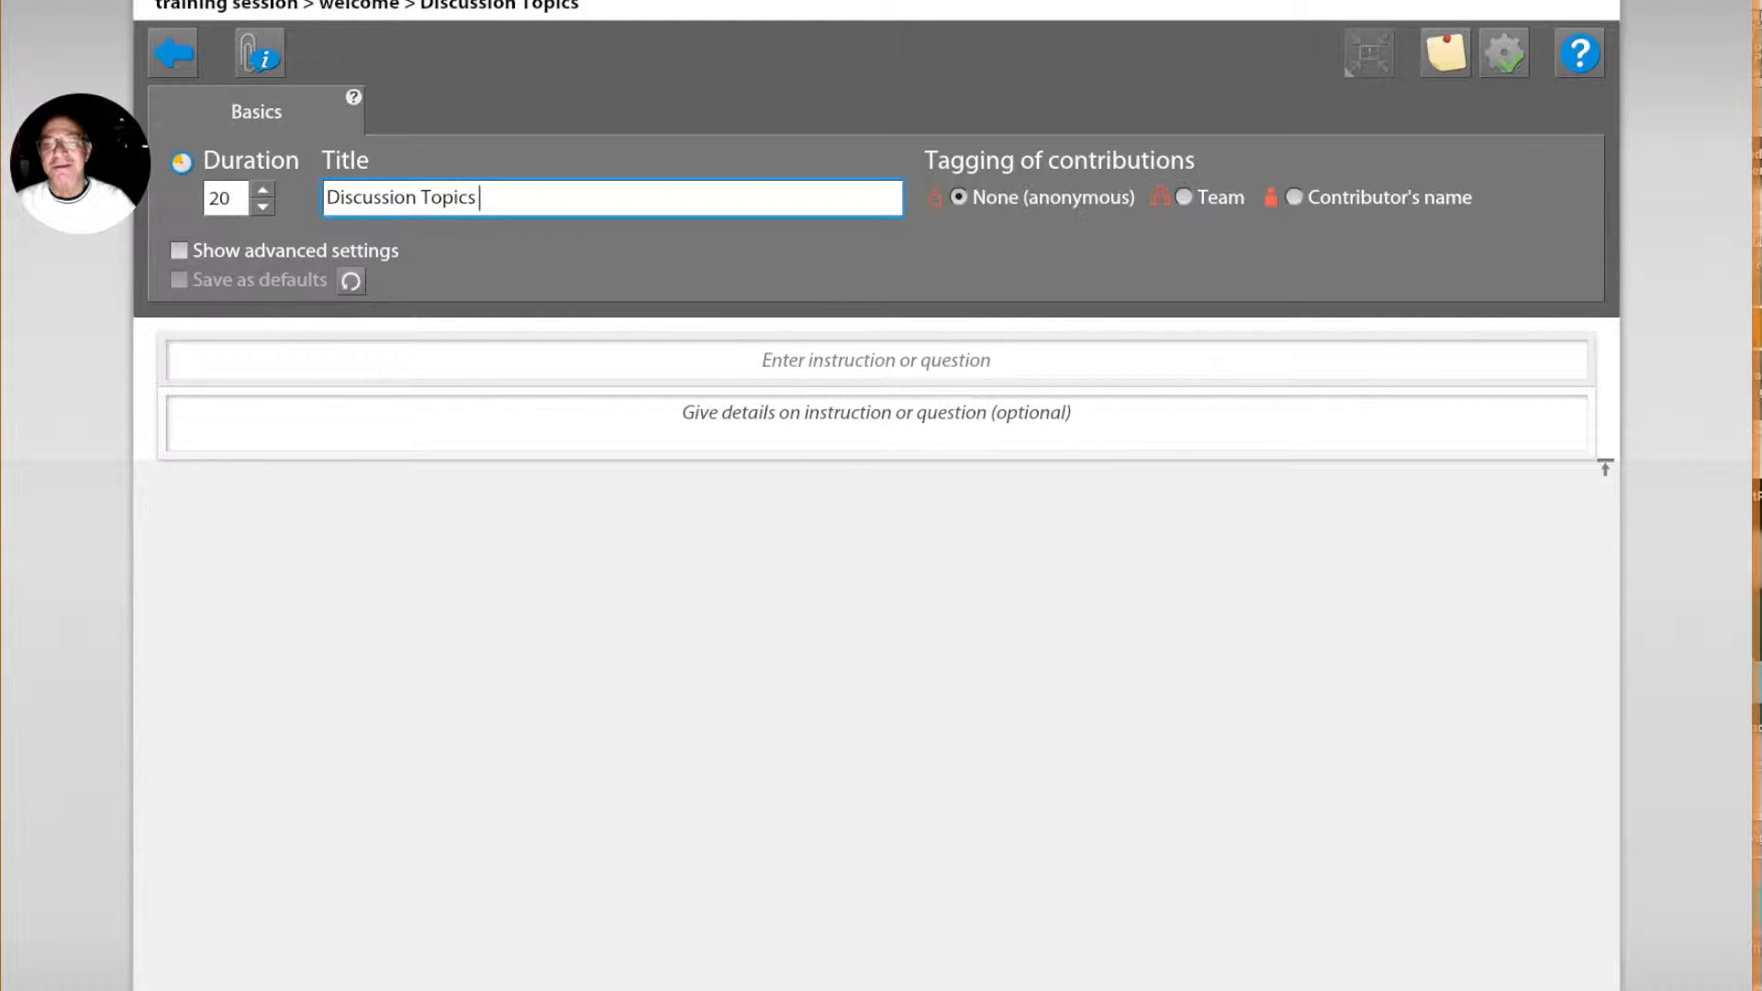
pyautogui.write(' for the')
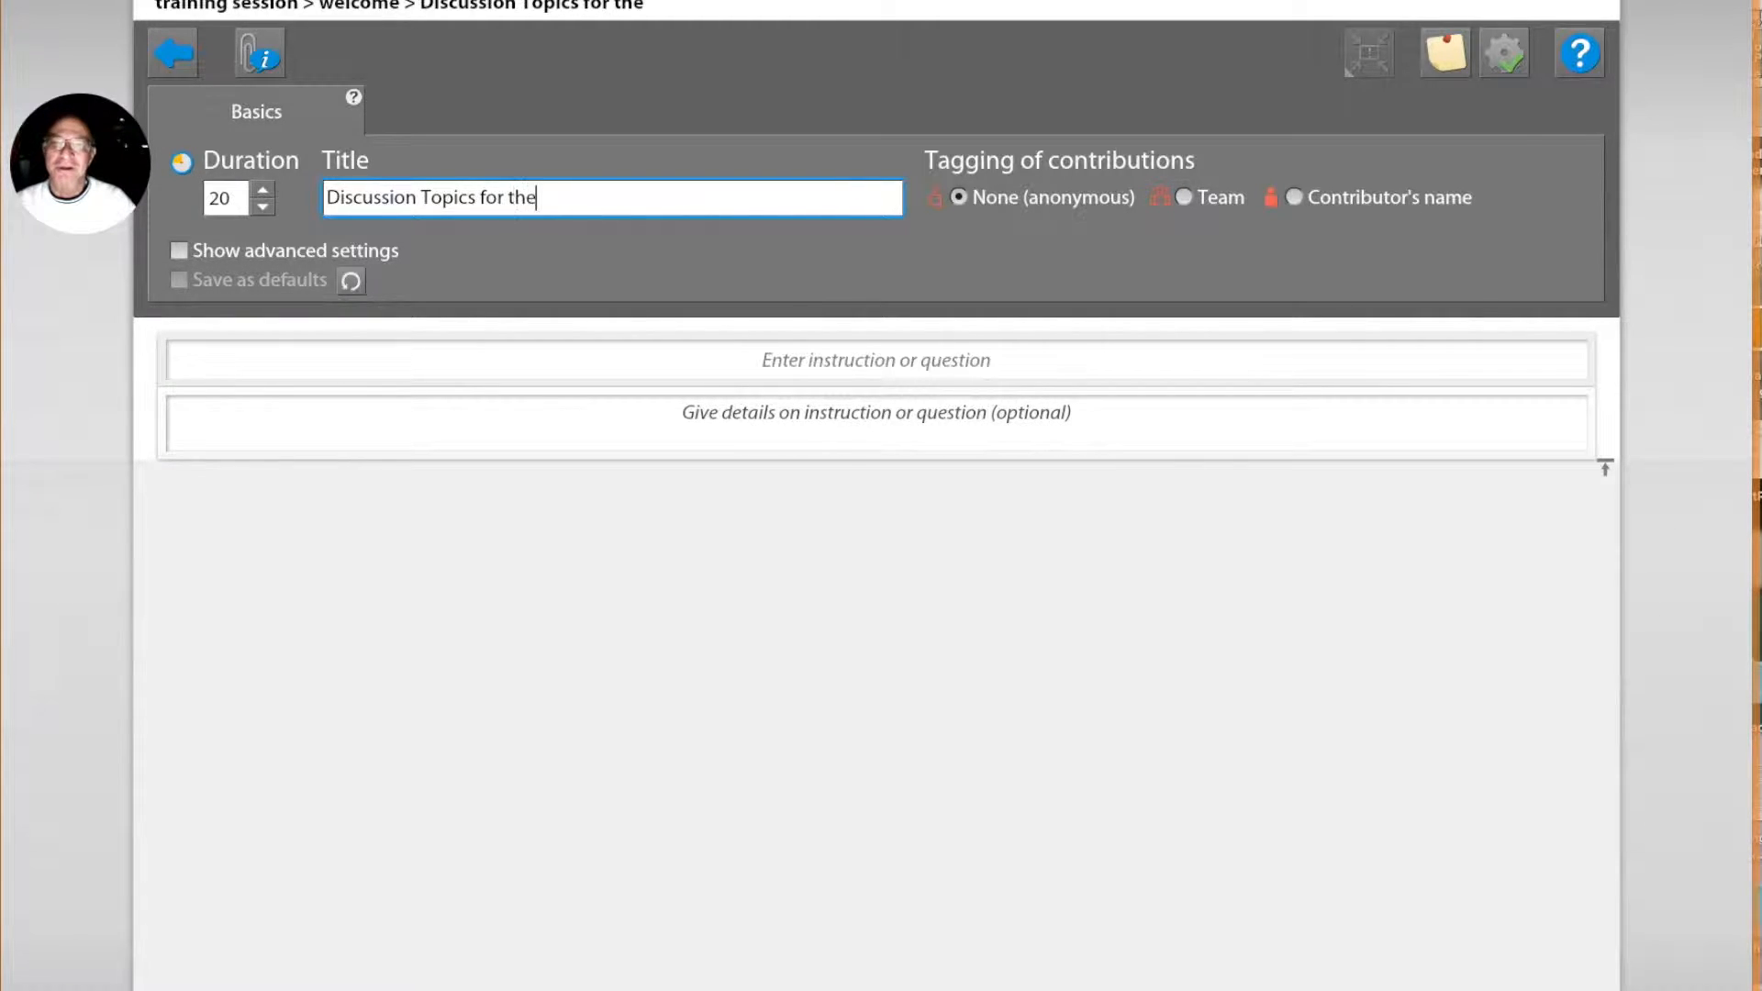
pyautogui.press('BackSpace')
pyautogui.write('is first meeting')
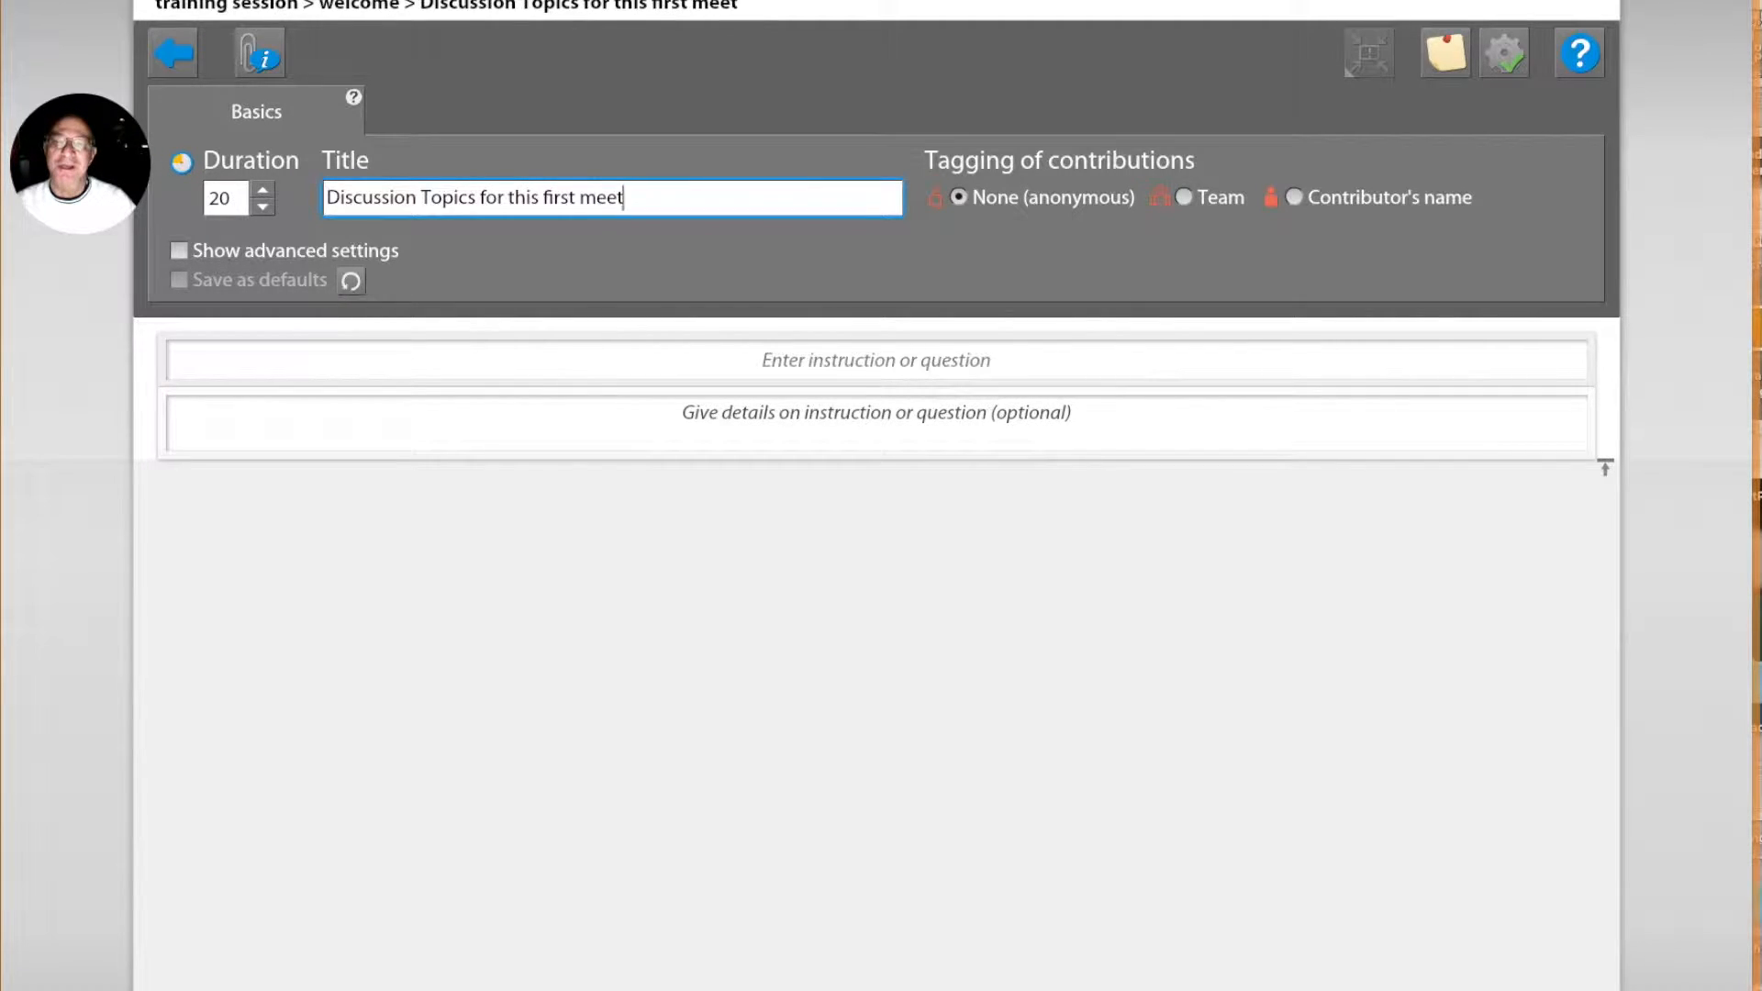
# Step: Enter "Please enter the discussions" as the discussion's instruction and close its setup
pyautogui.click(755, 362)
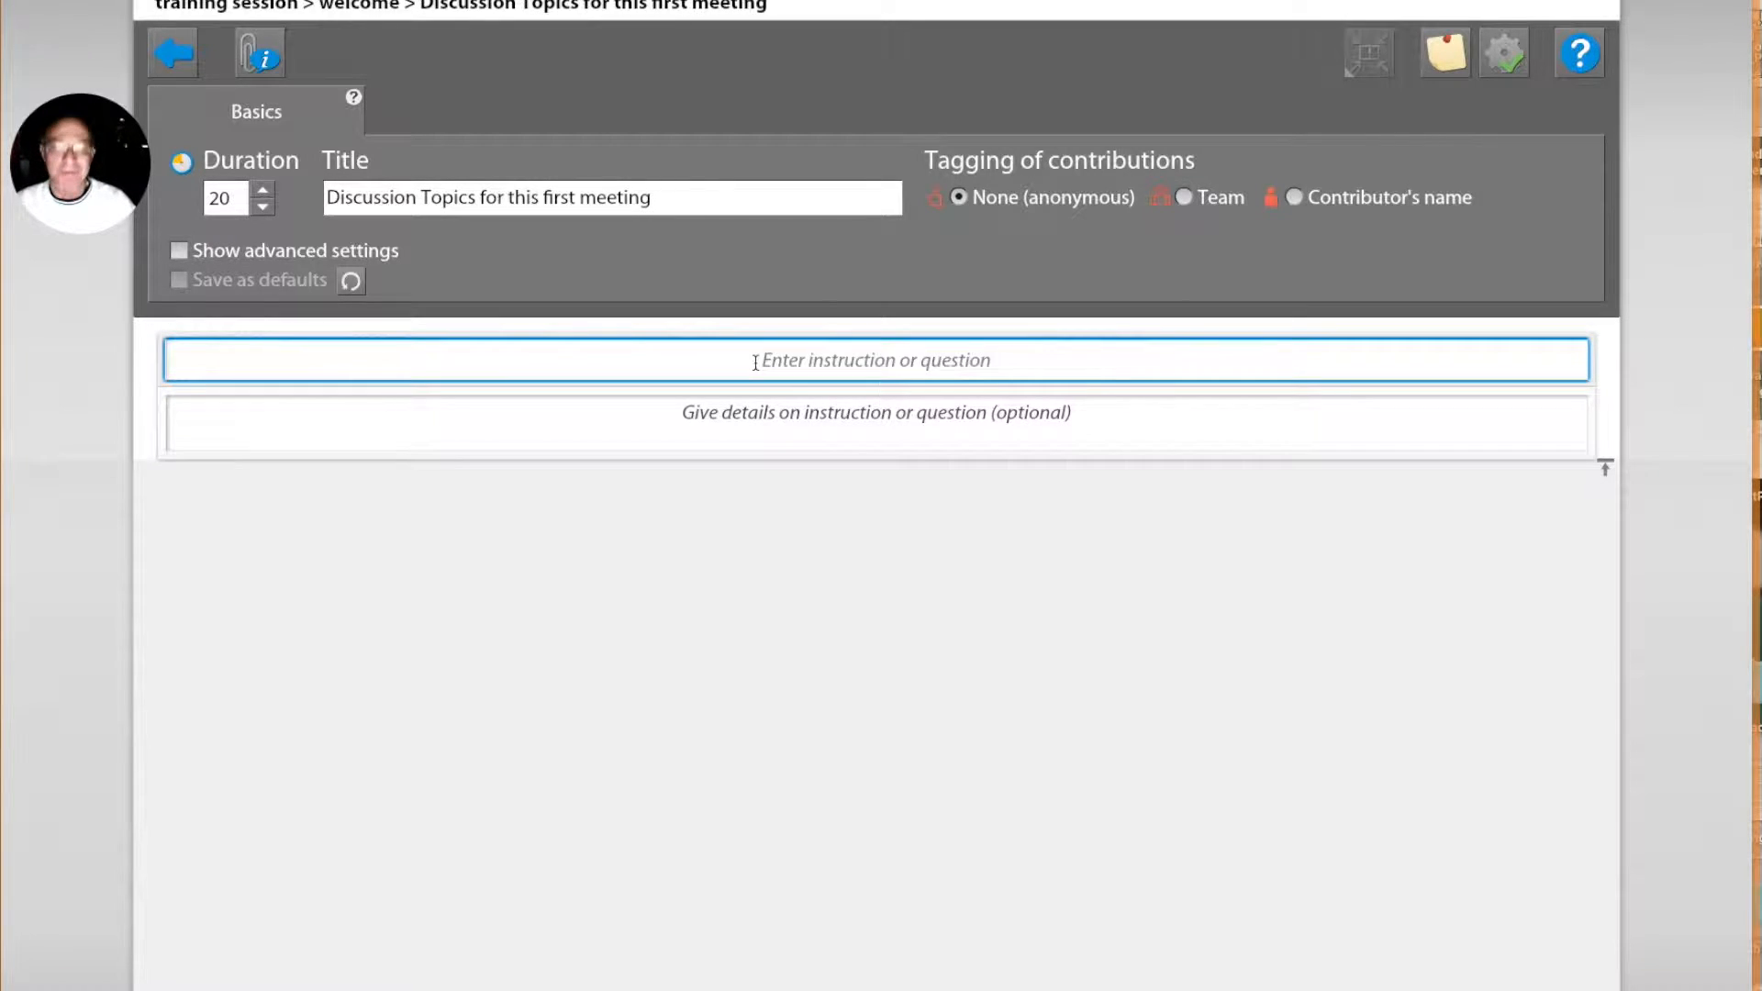
pyautogui.write('Please ')
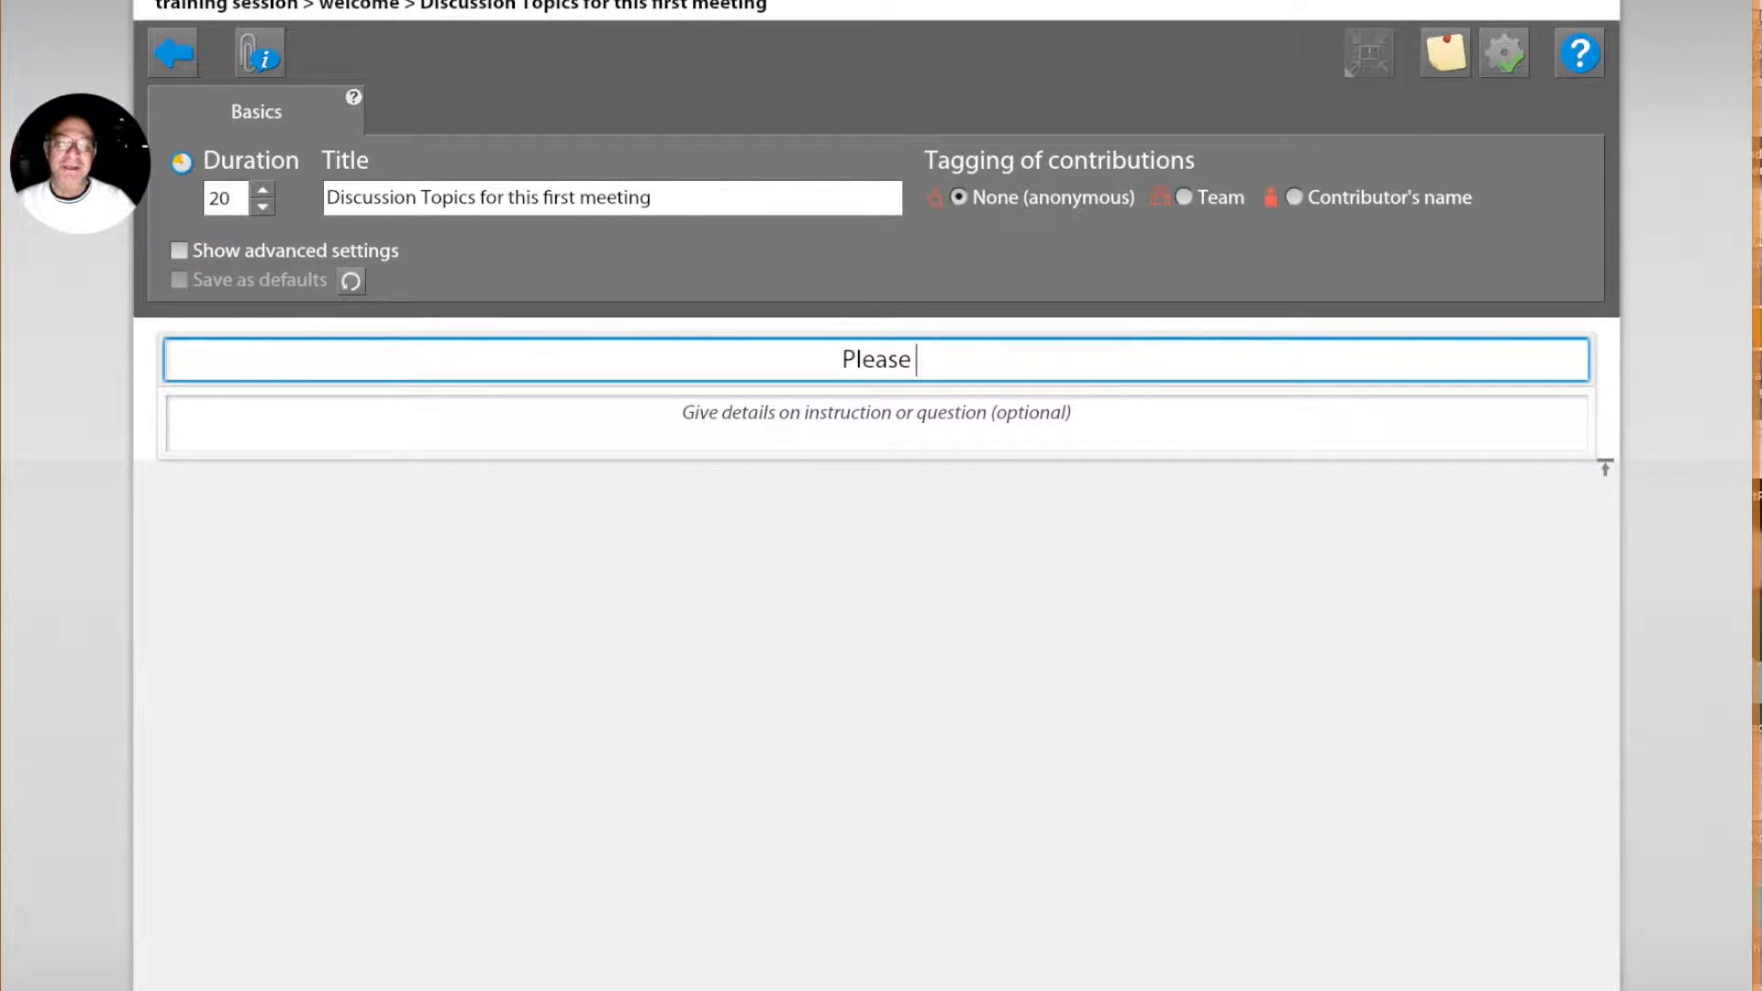
pyautogui.write('enter th')
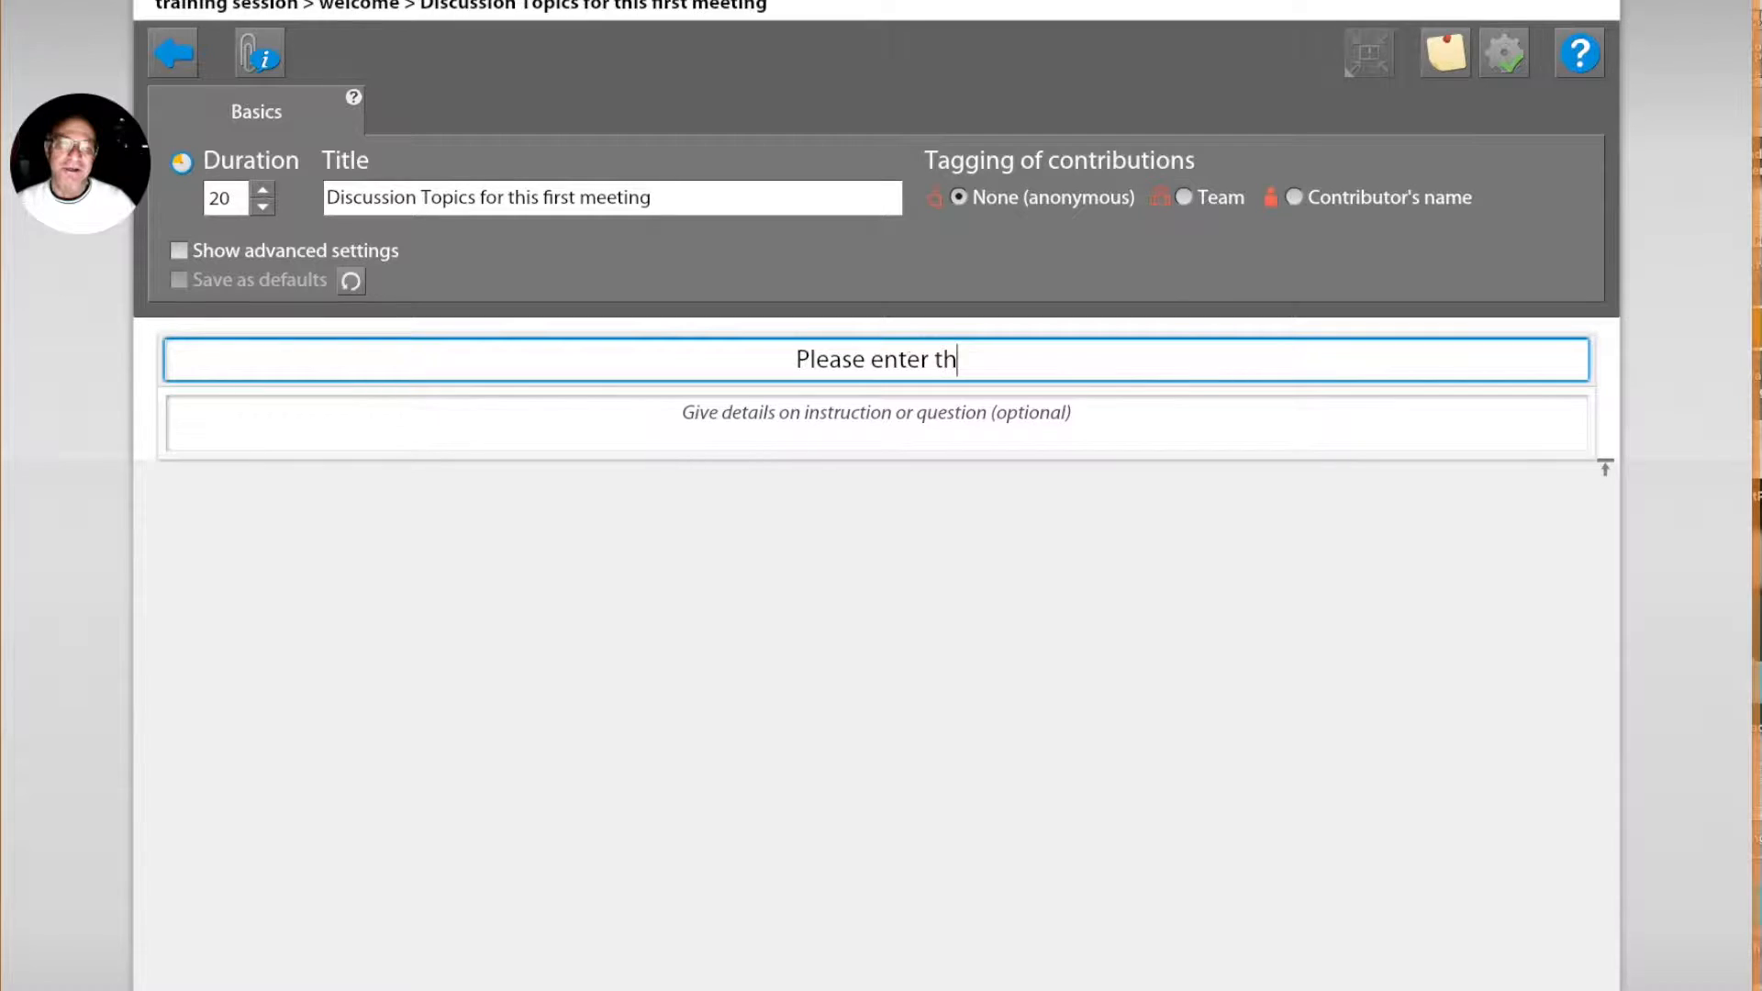
pyautogui.write('e discu')
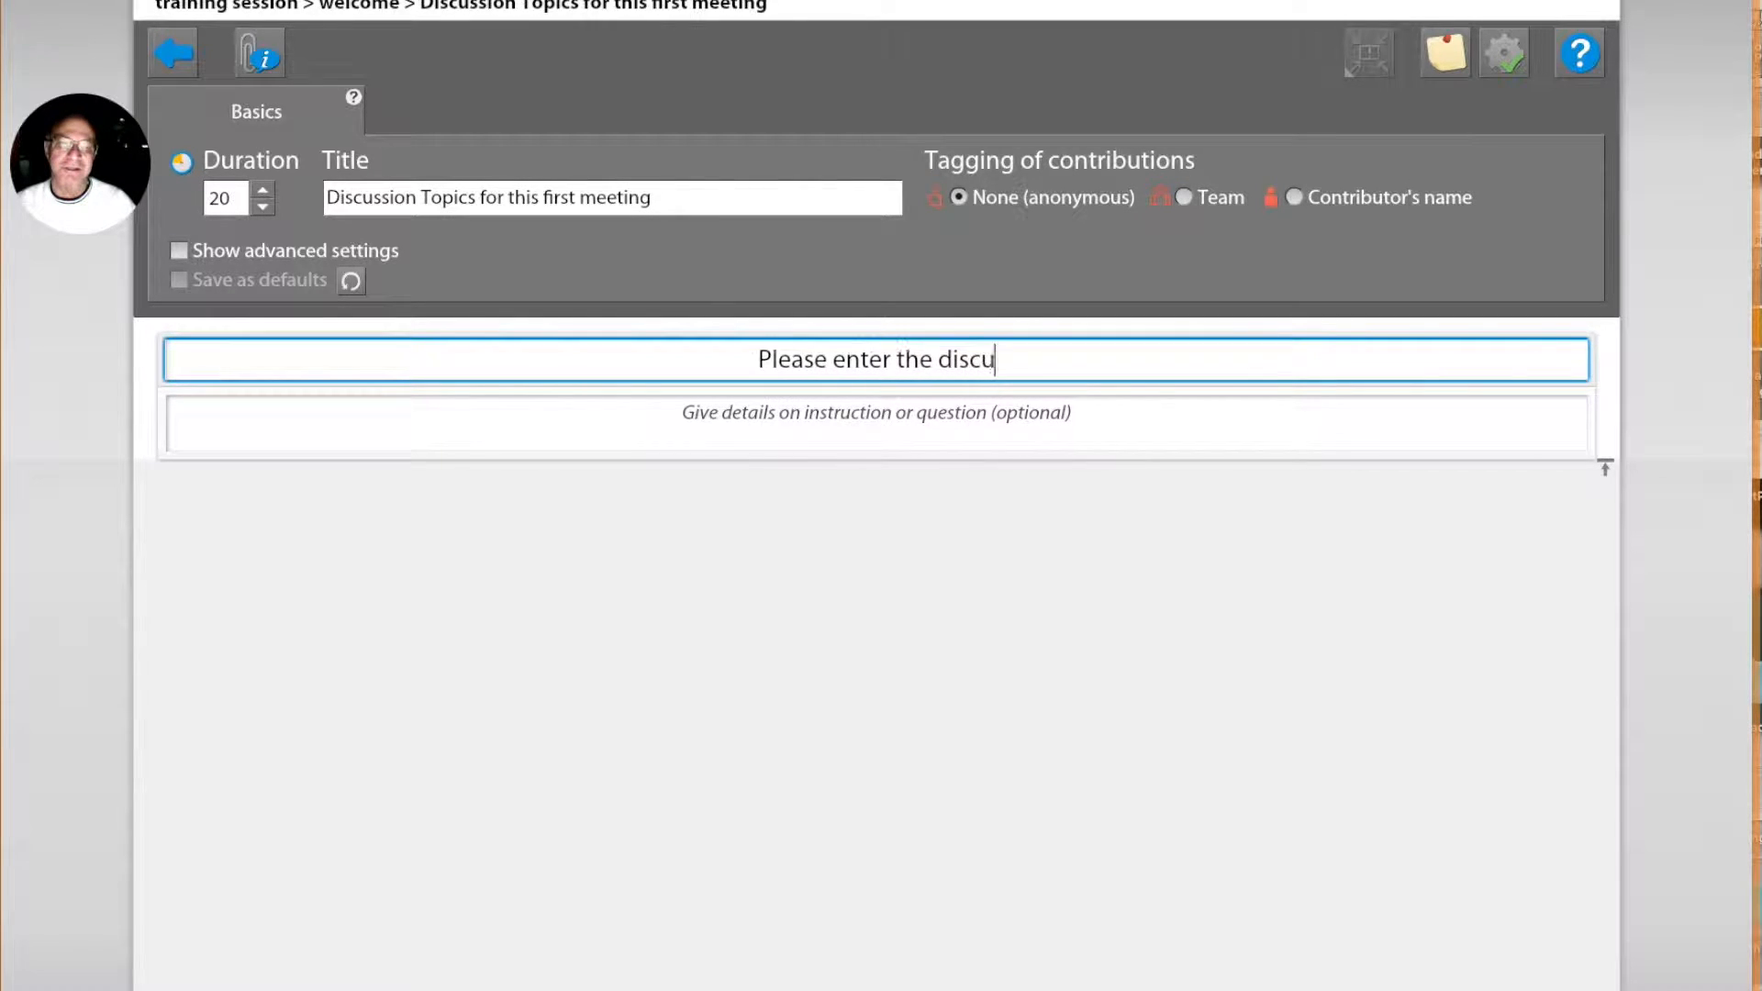
pyautogui.write('ssions')
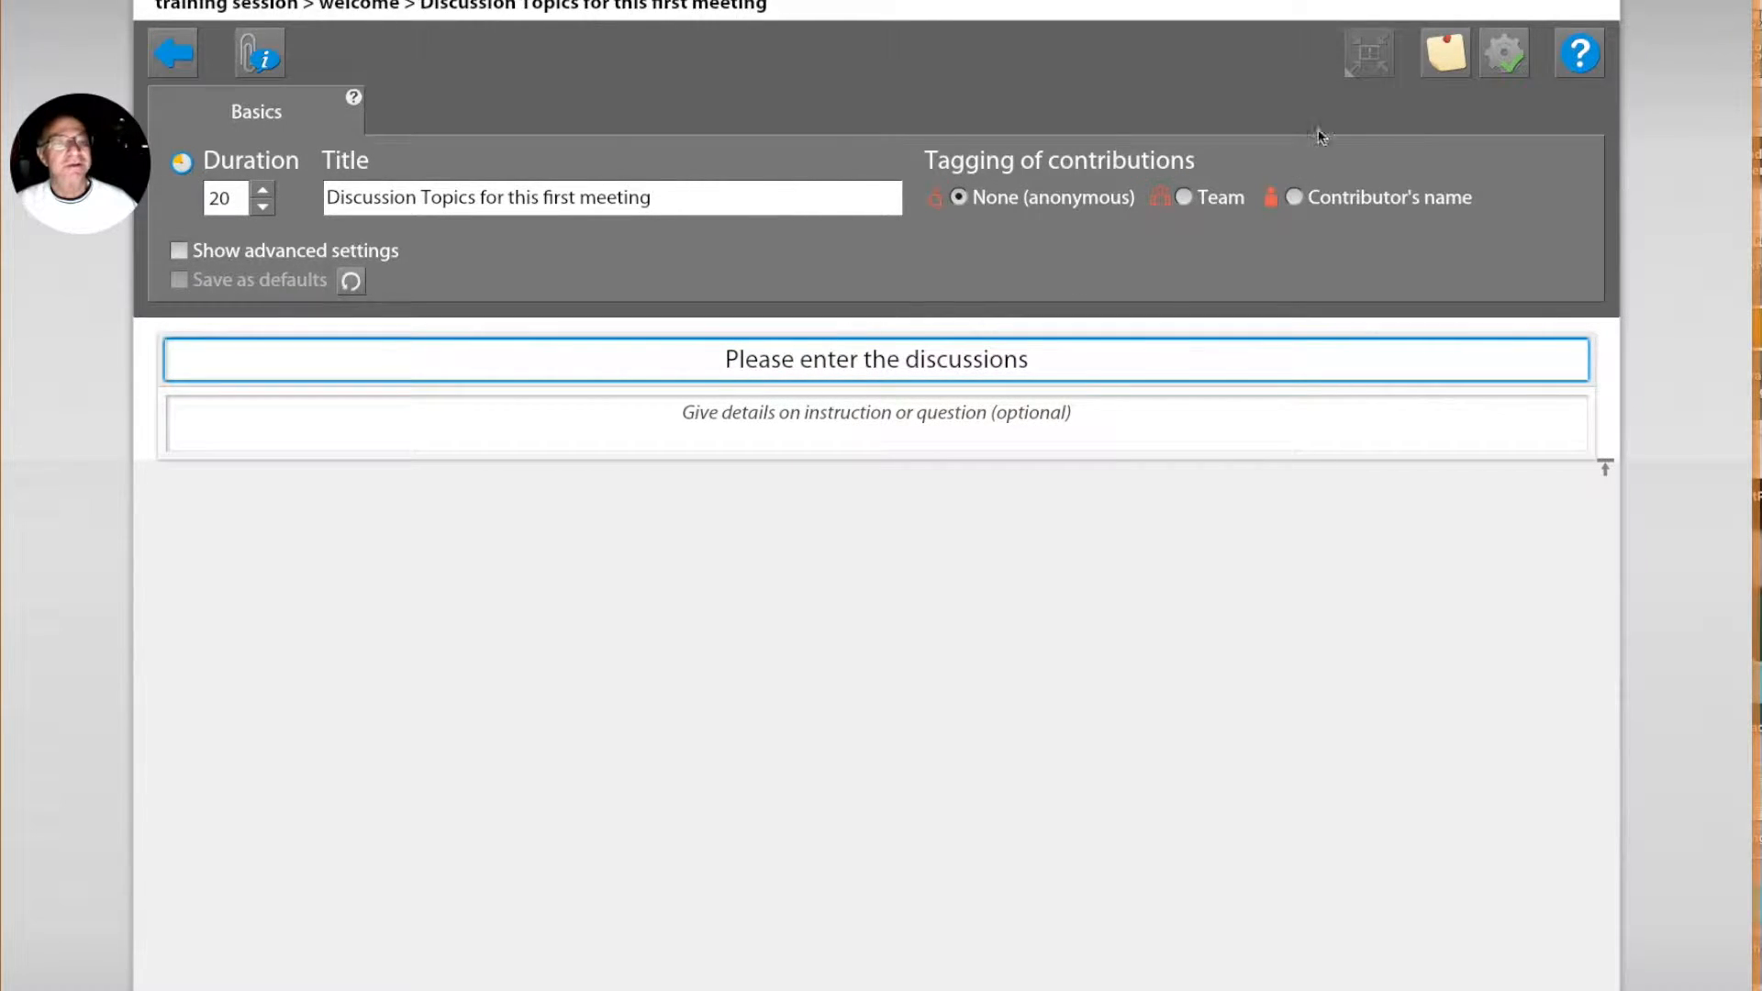
pyautogui.click(1497, 64)
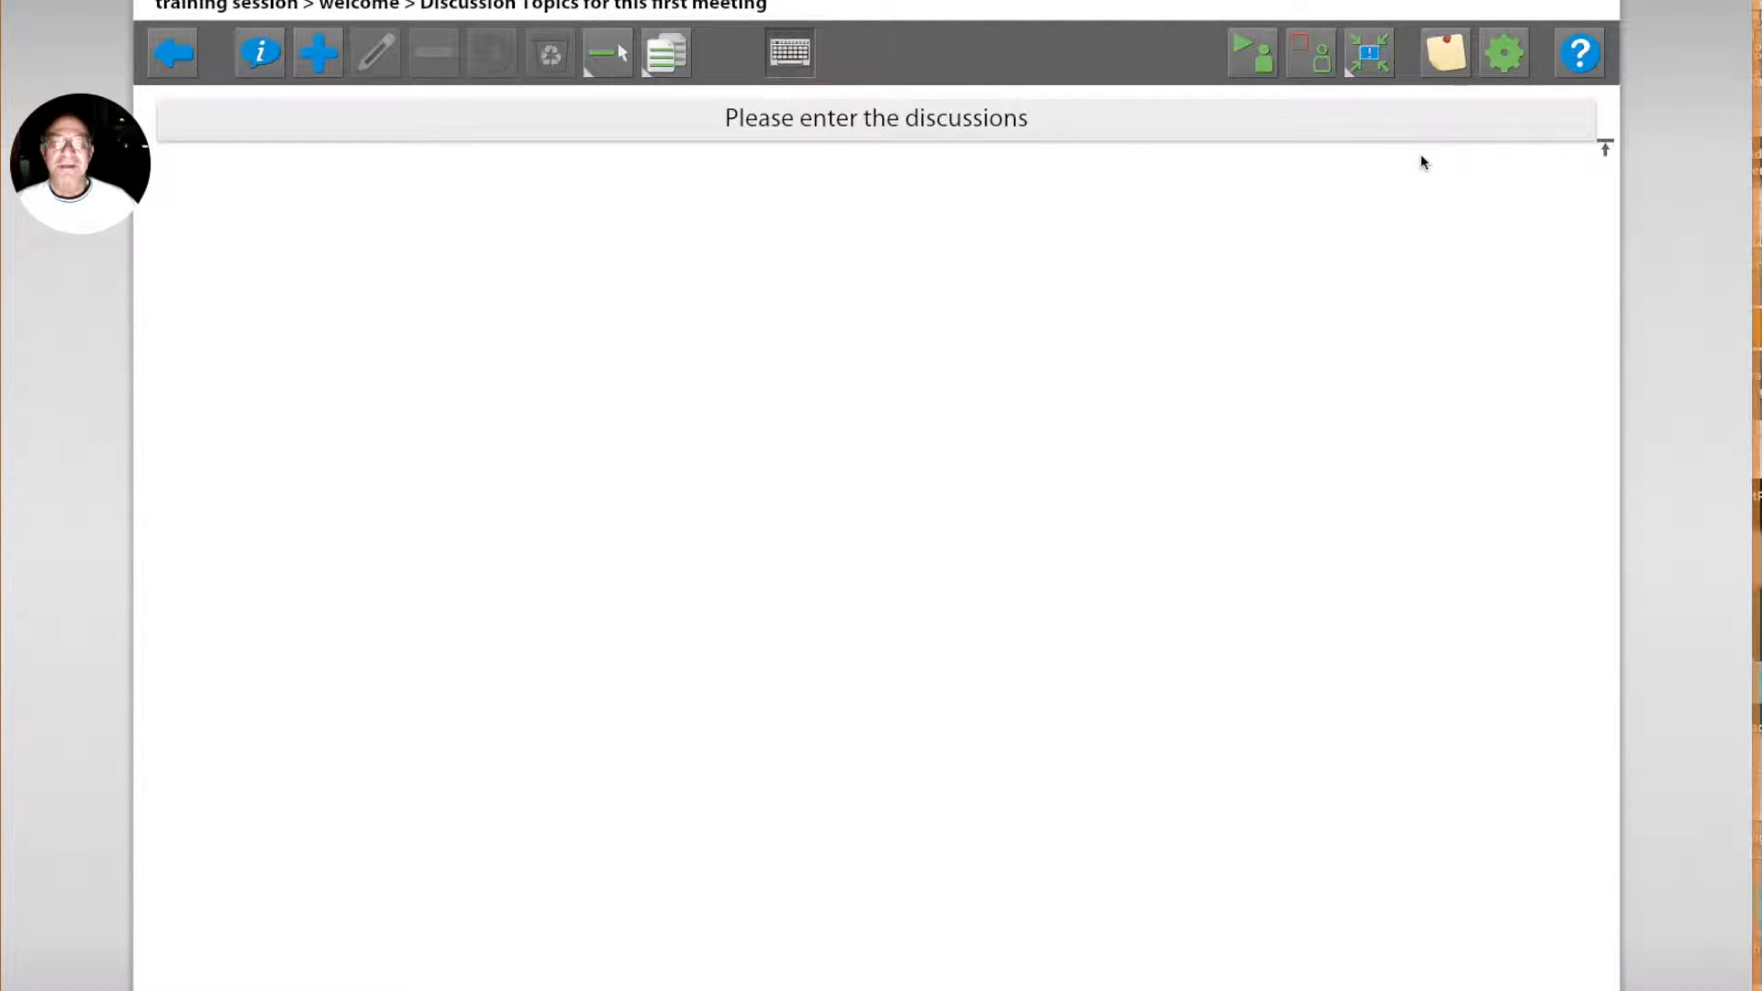
# Step: Add two topics to the discussion, named "People Issues" and "Budget Issues"
pyautogui.click(326, 59)
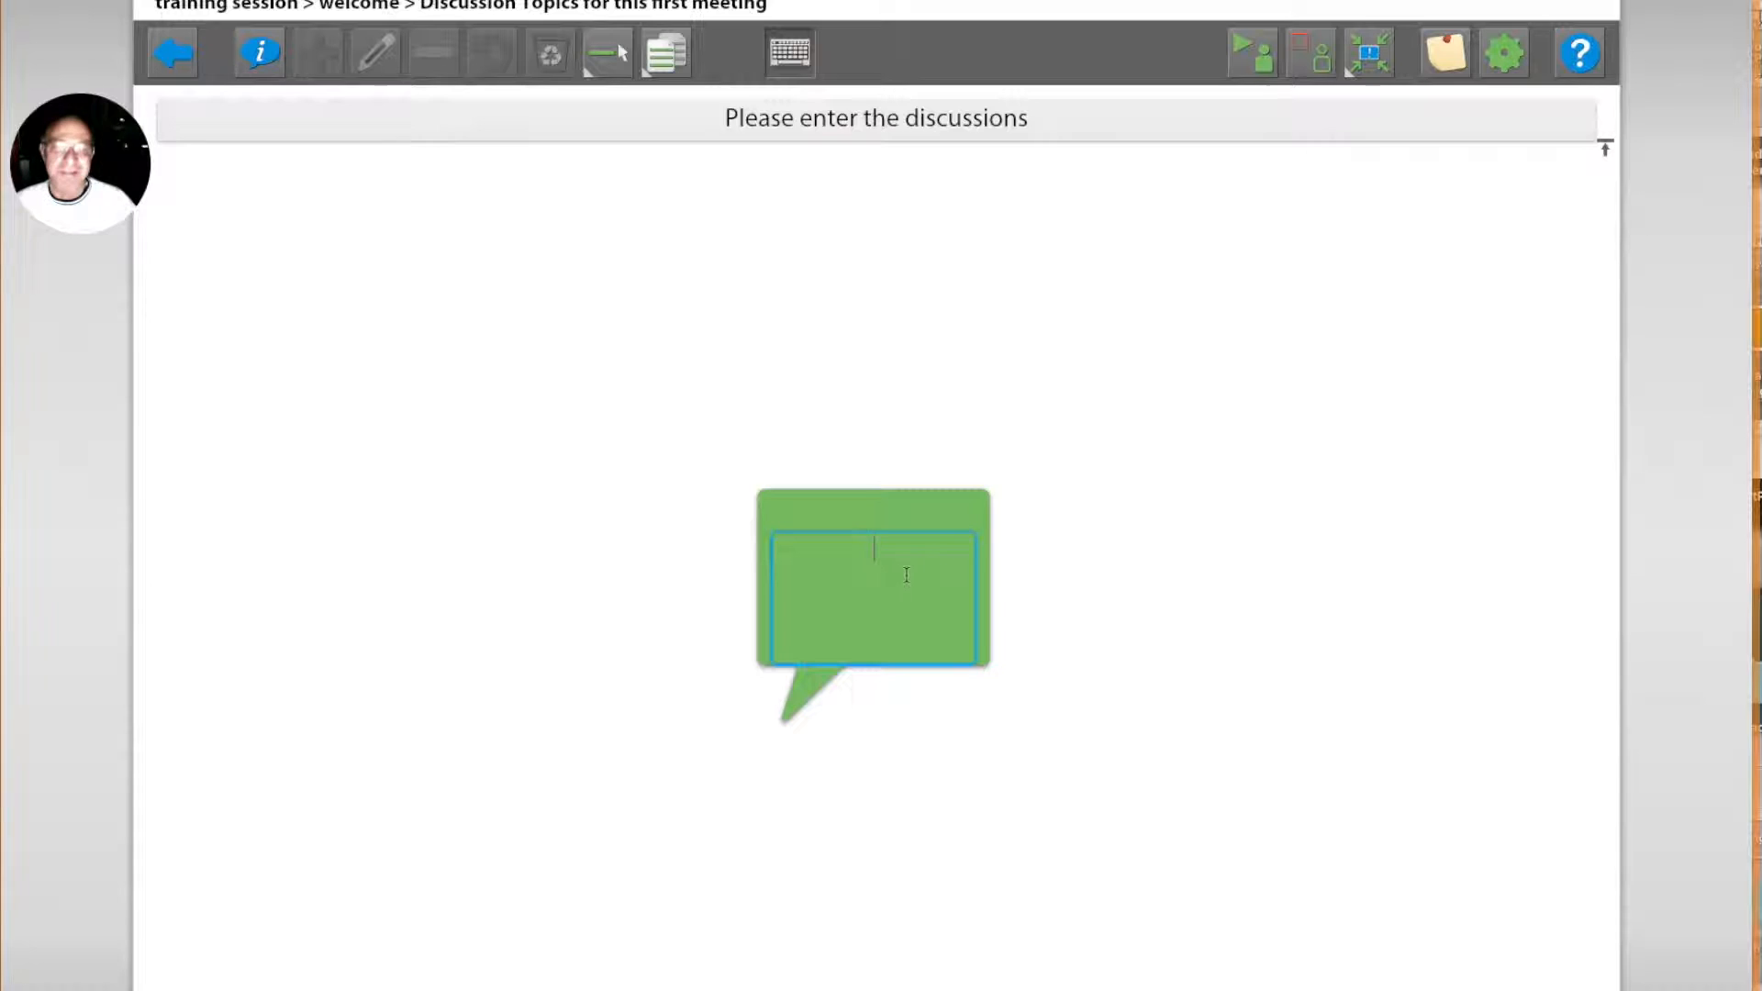
pyautogui.write('Pe')
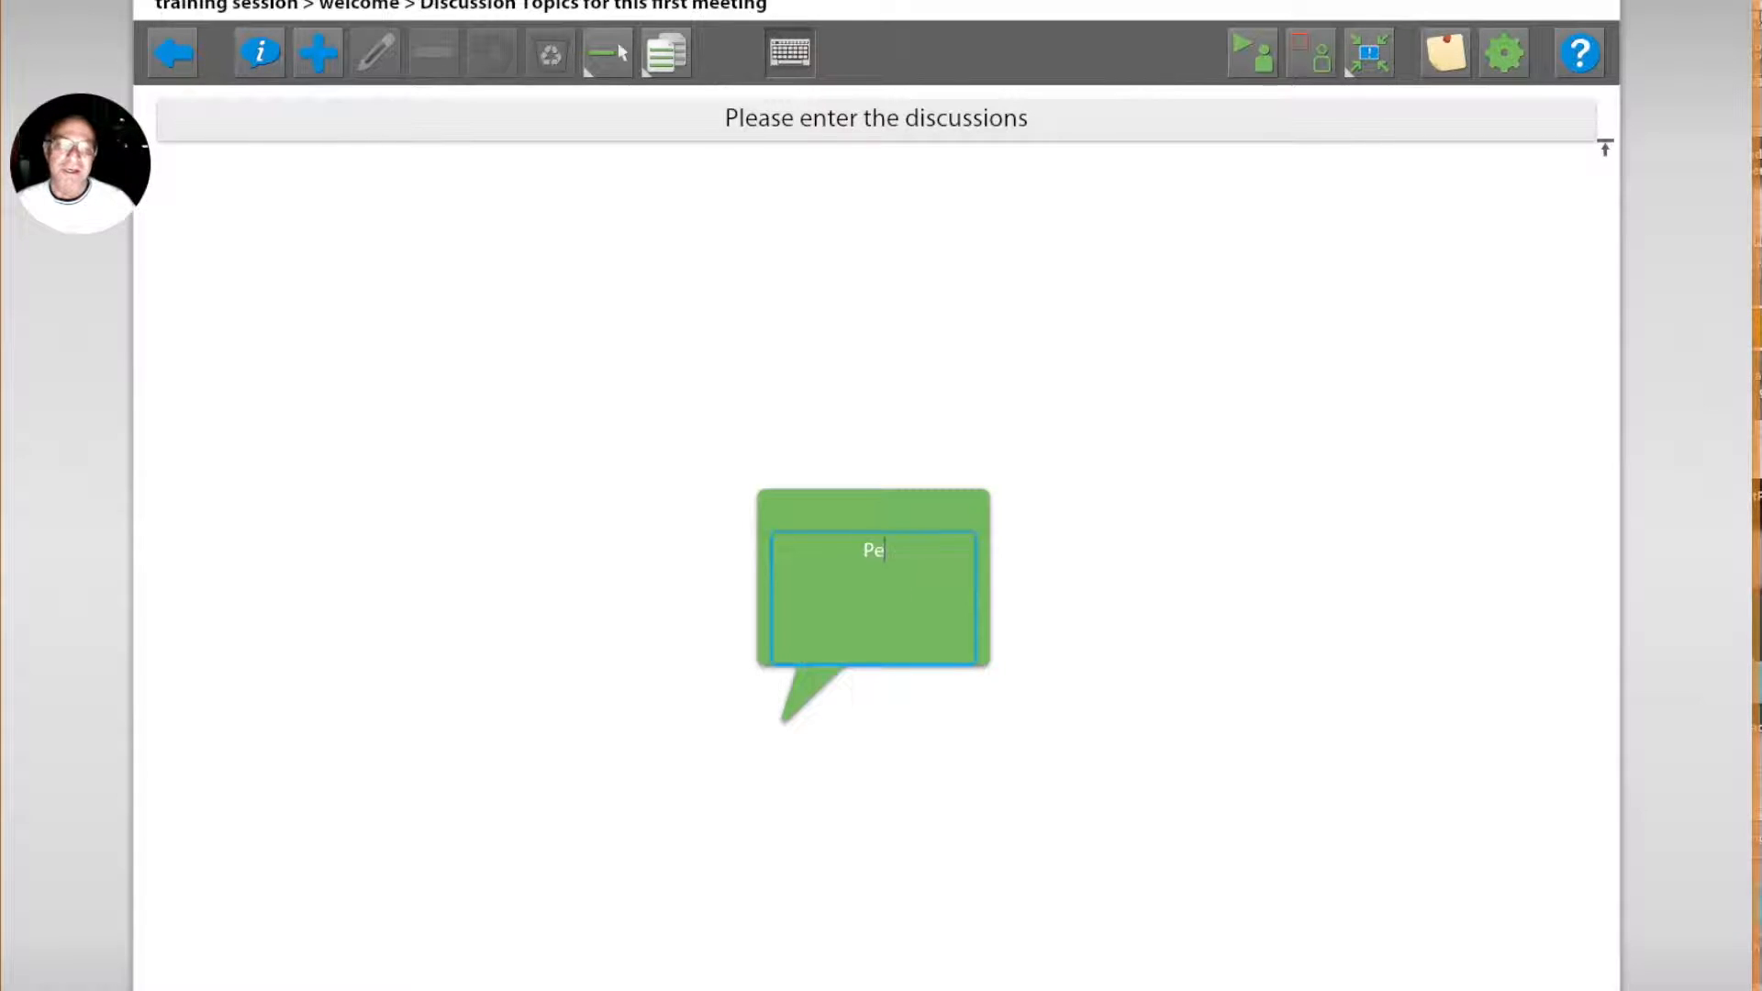
pyautogui.write('ople Issues')
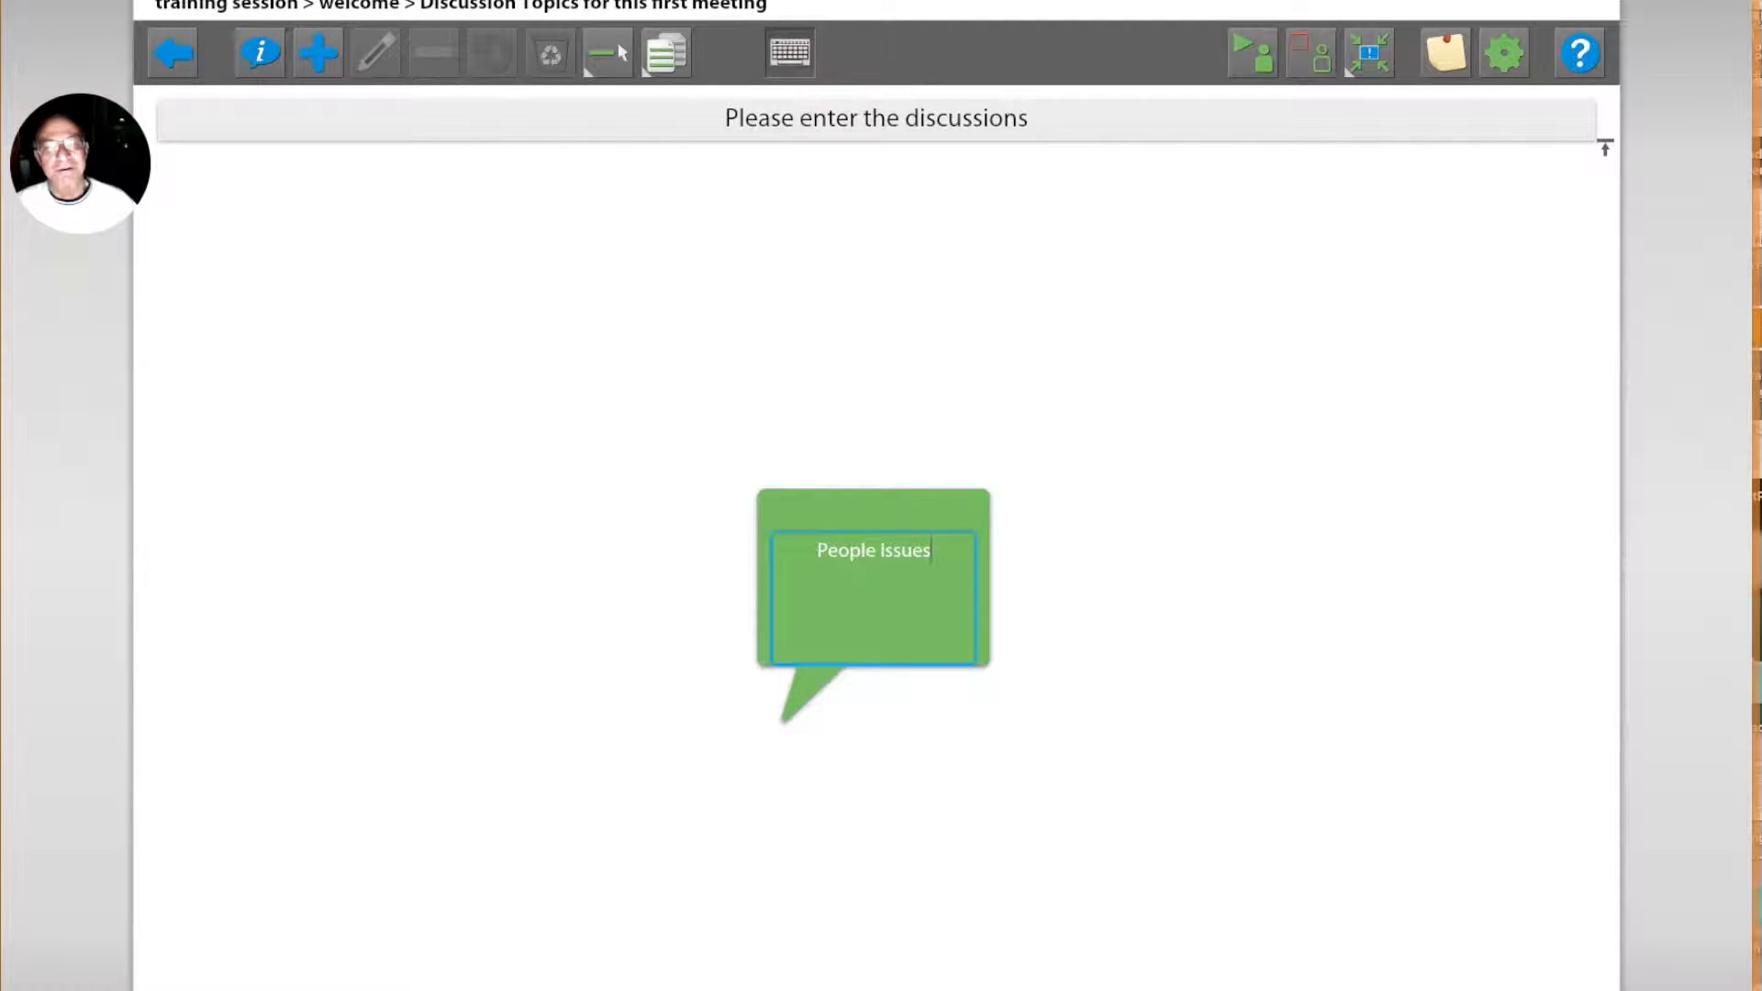
pyautogui.click(335, 69)
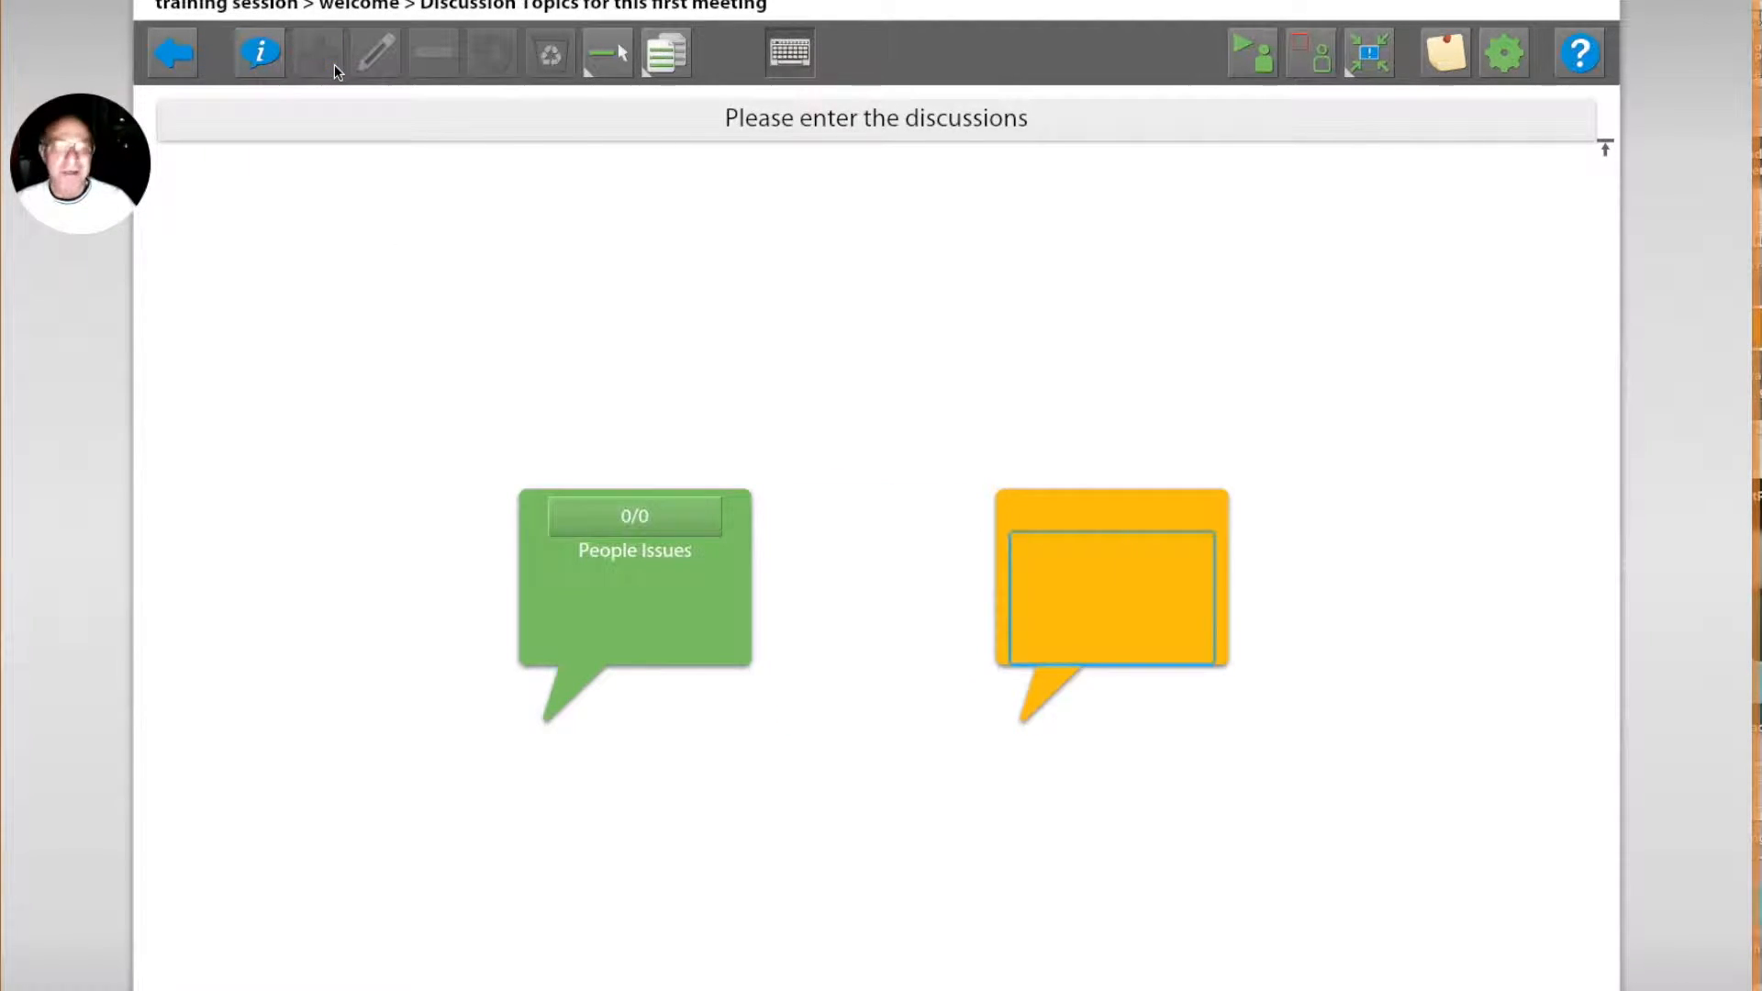
pyautogui.write('Budget Issues')
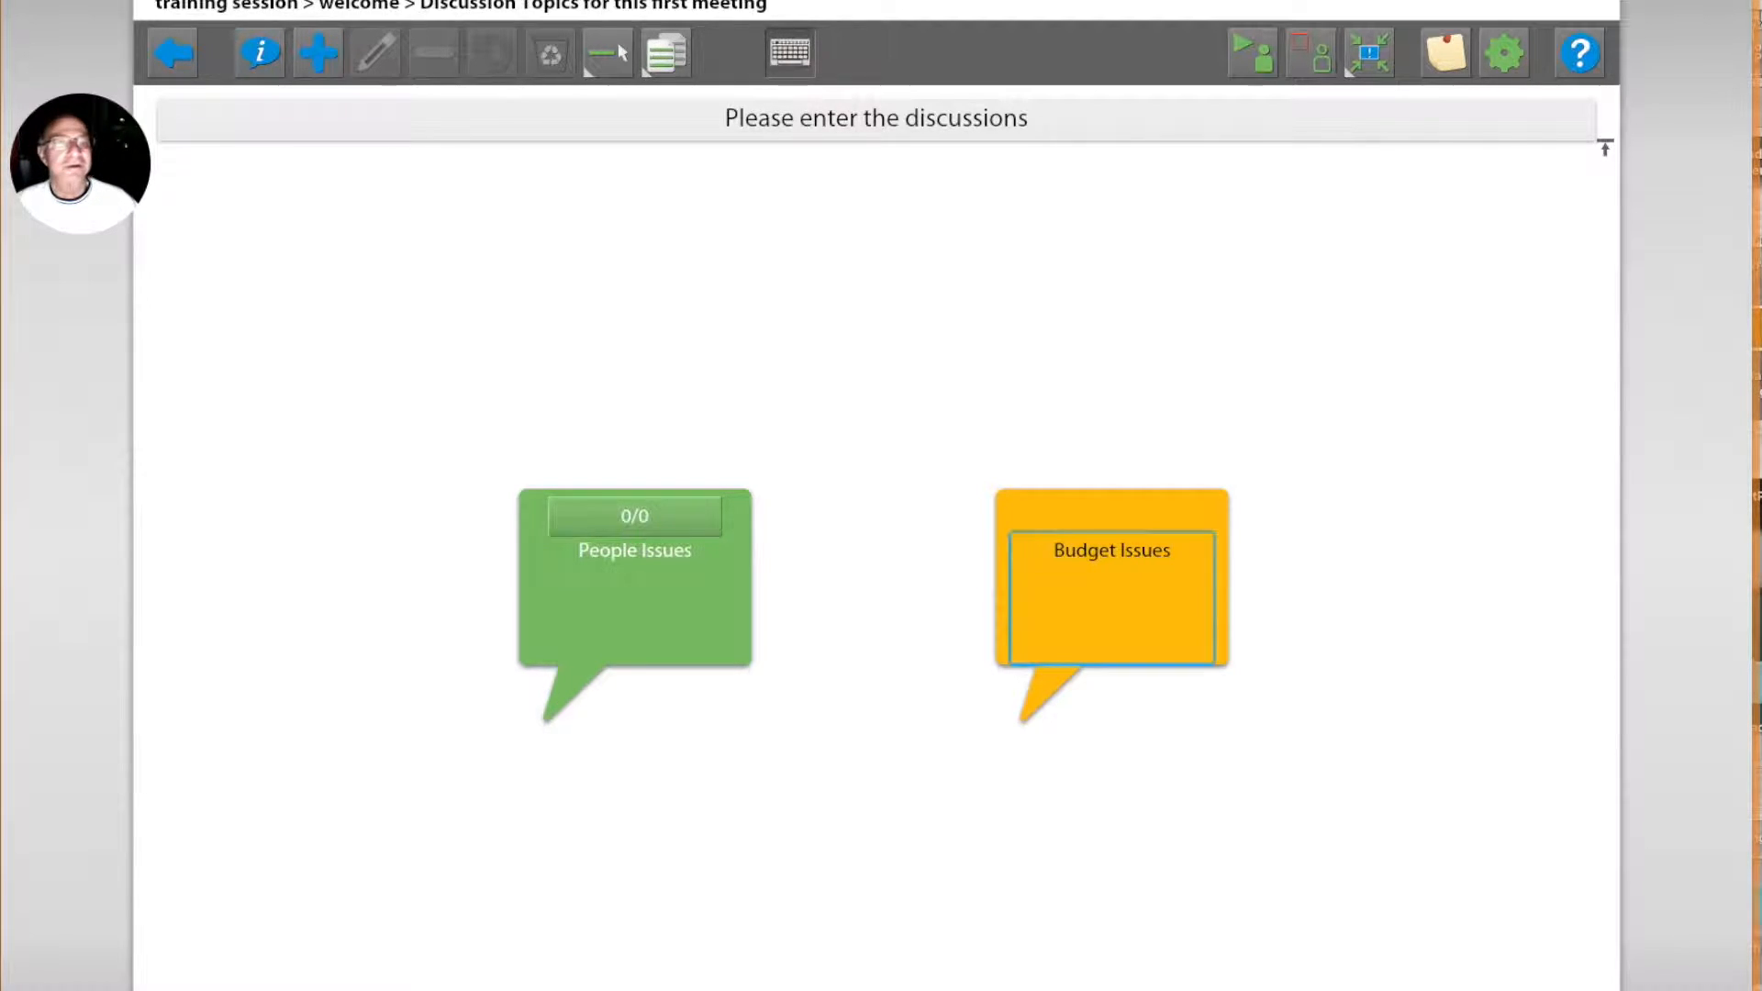
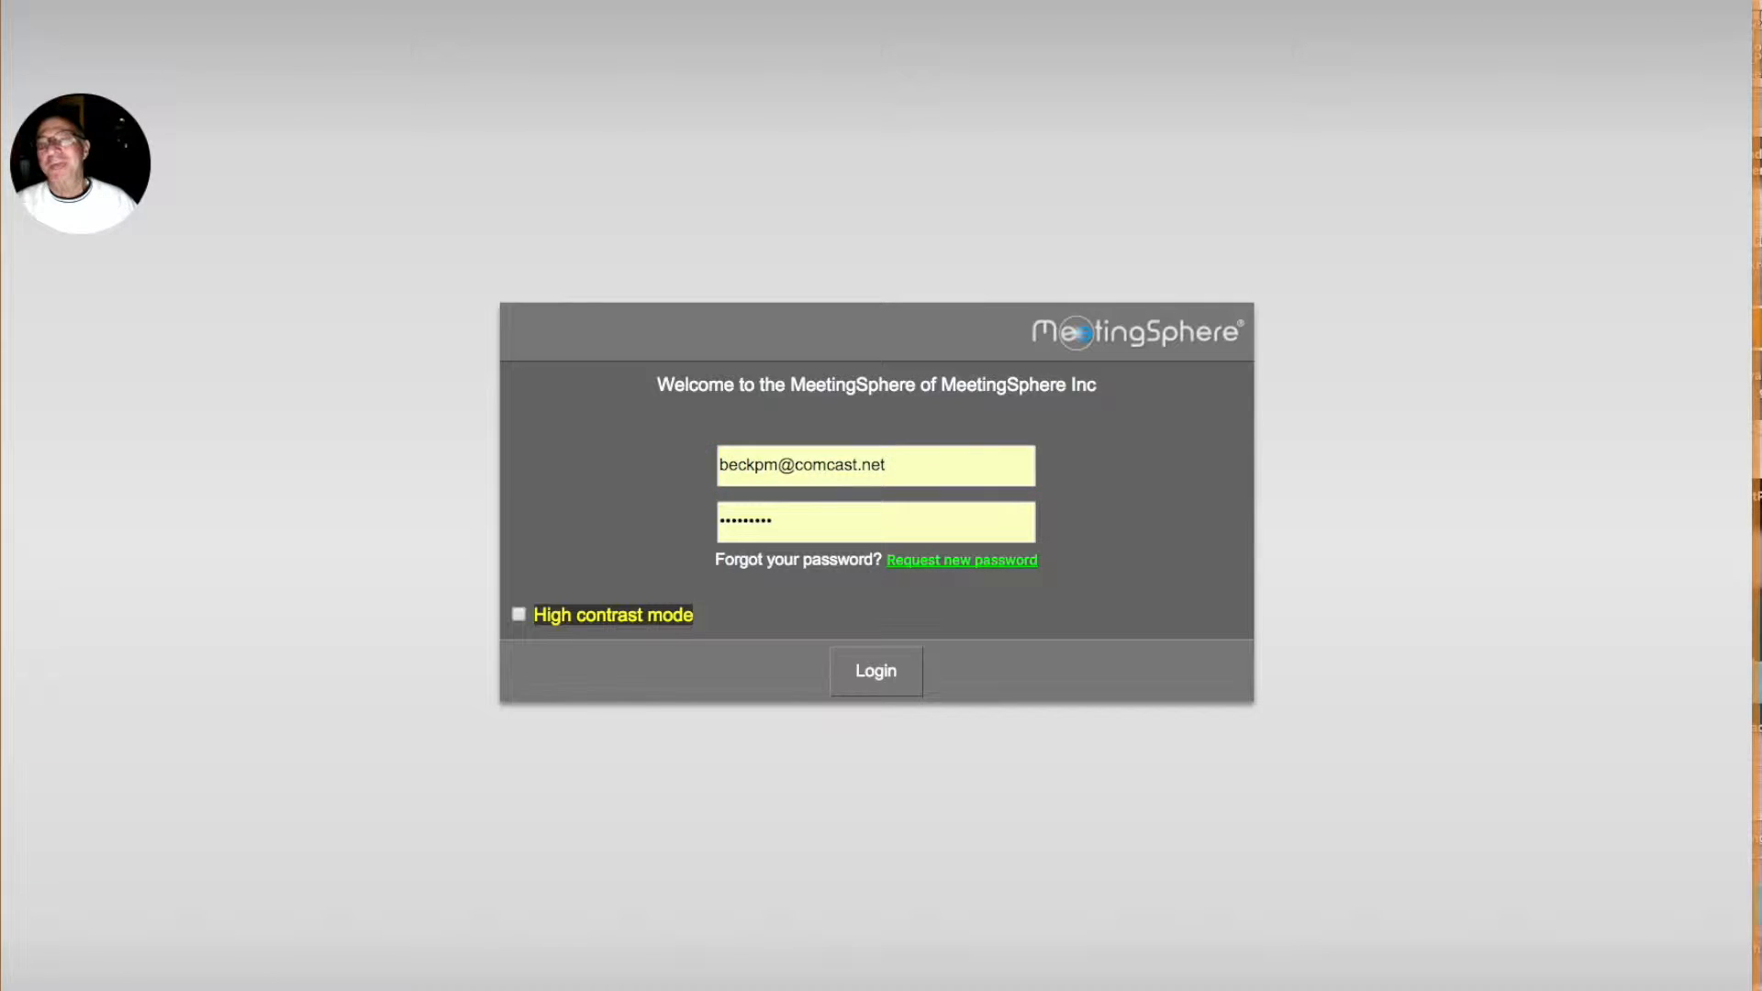
pyautogui.write('https://msp.meetingsphere.com/test6')
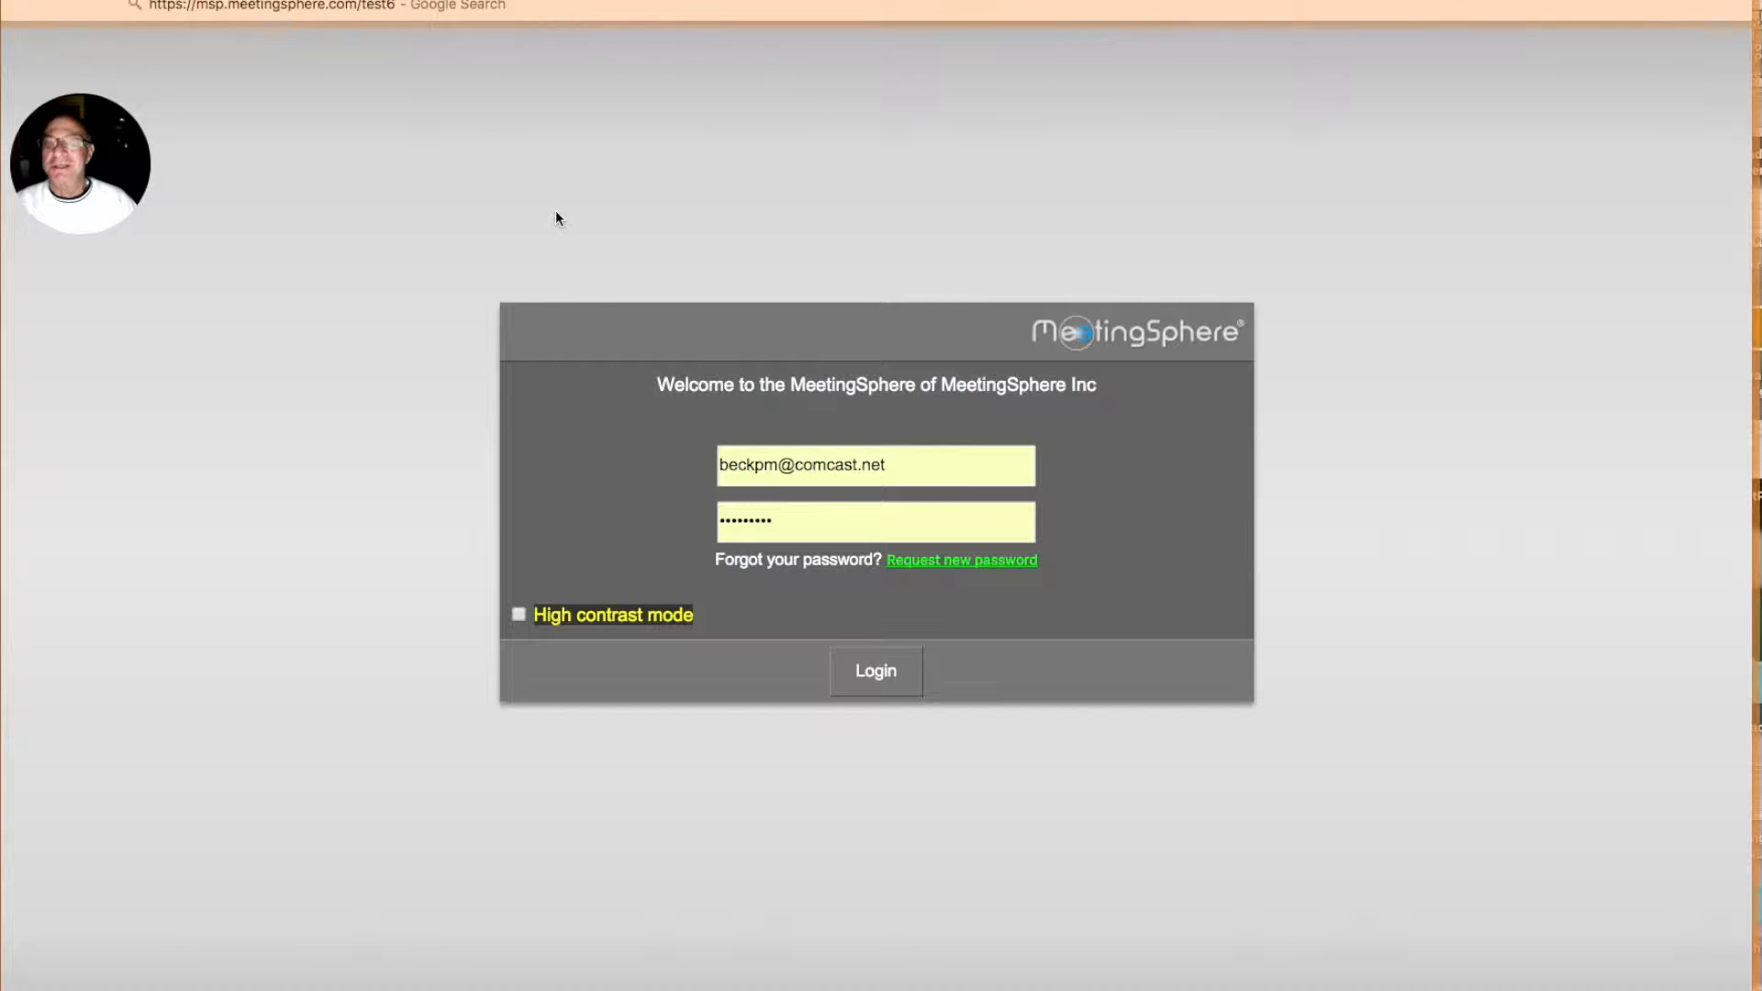
pyautogui.press('Return')
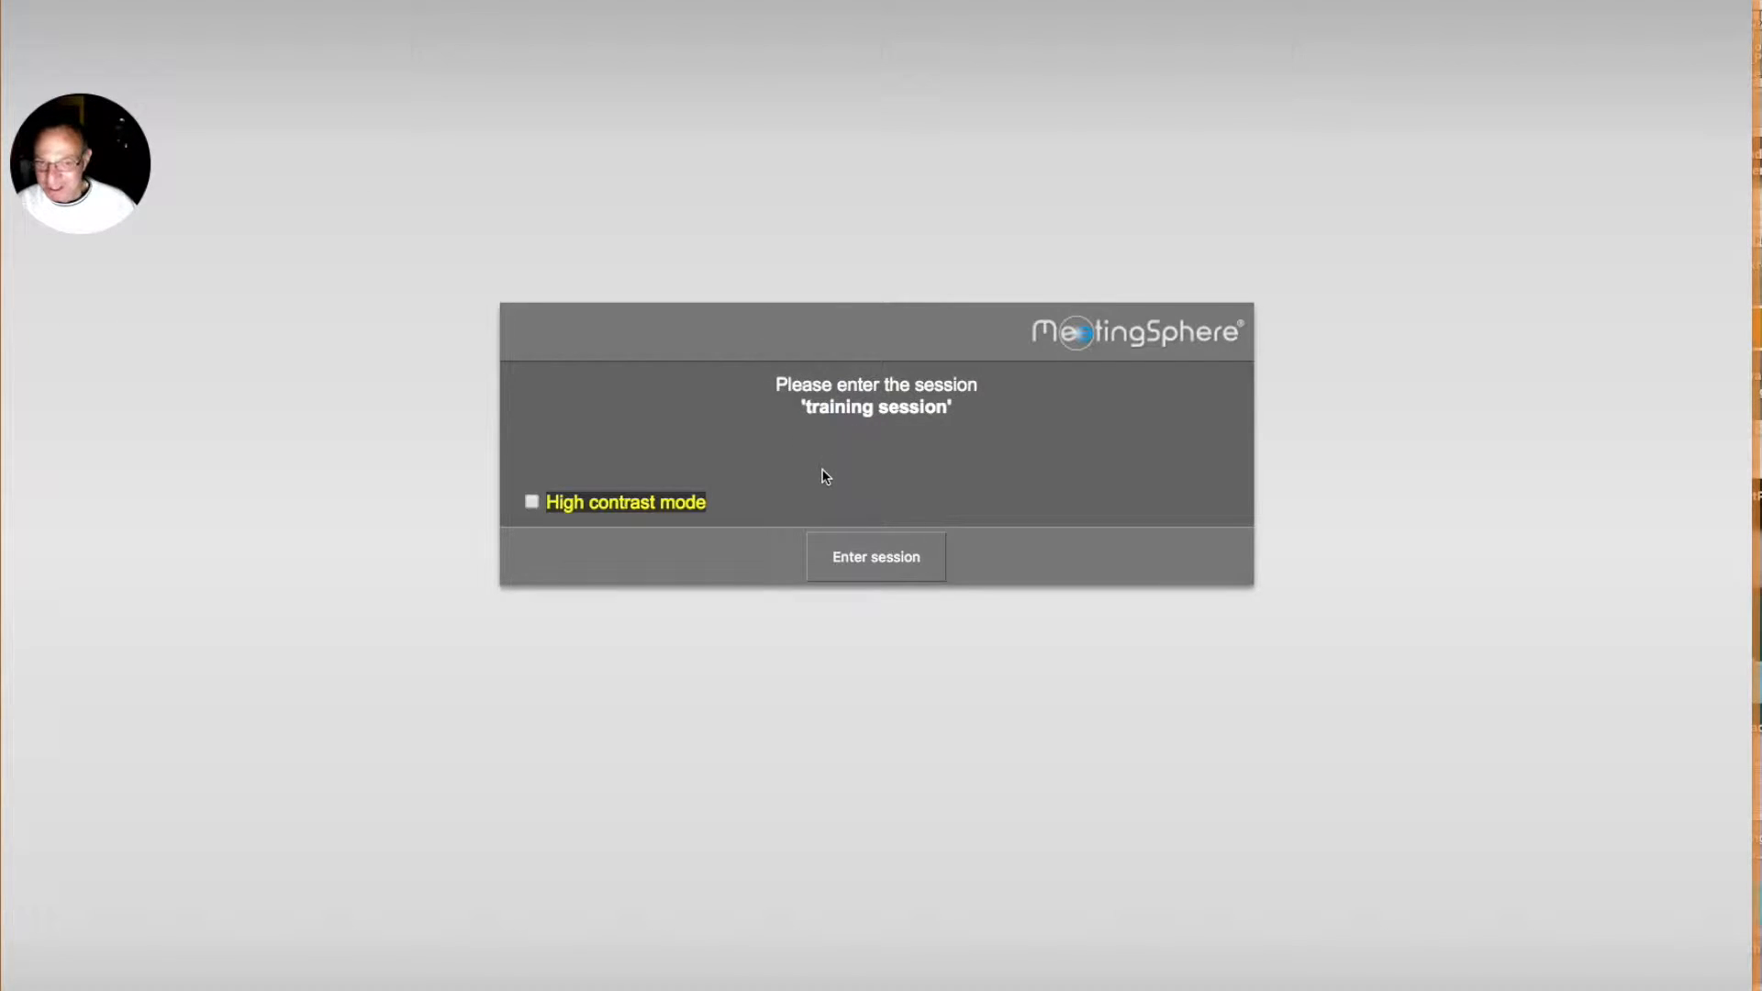
pyautogui.click(871, 560)
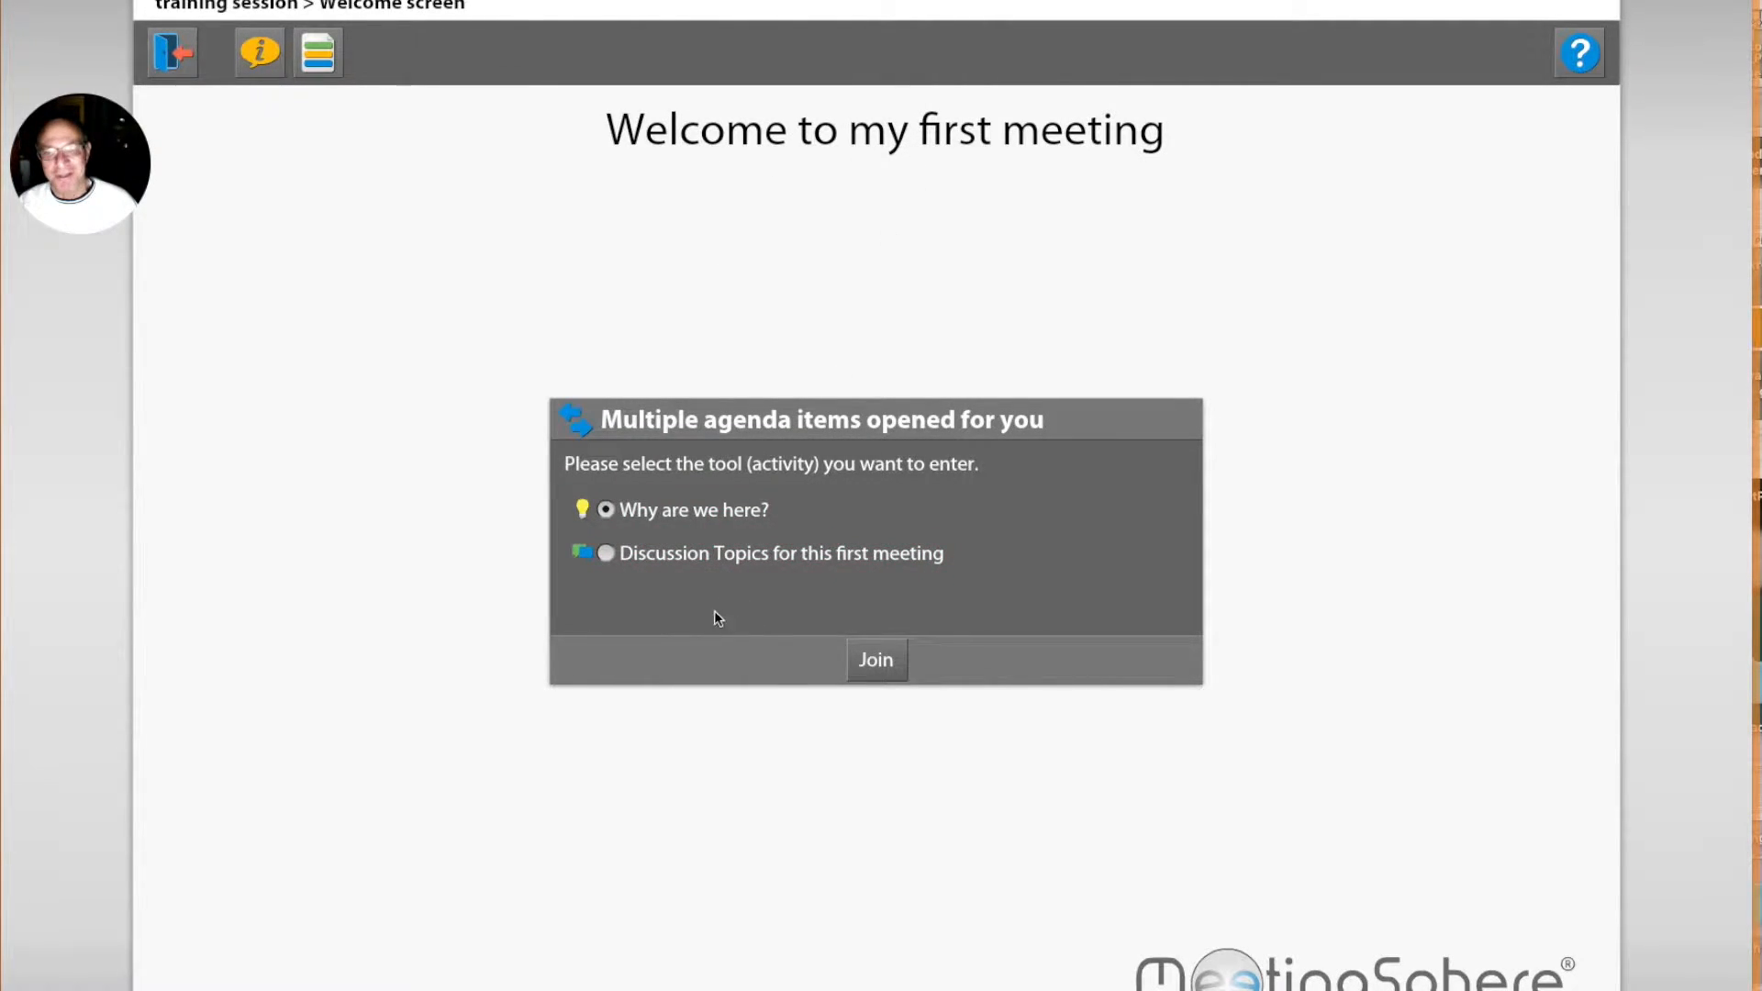
# Step: Join the "Why are we here?" brainstorm, dismiss its instructions and submit the idea "To explore some important topics"
pyautogui.click(871, 679)
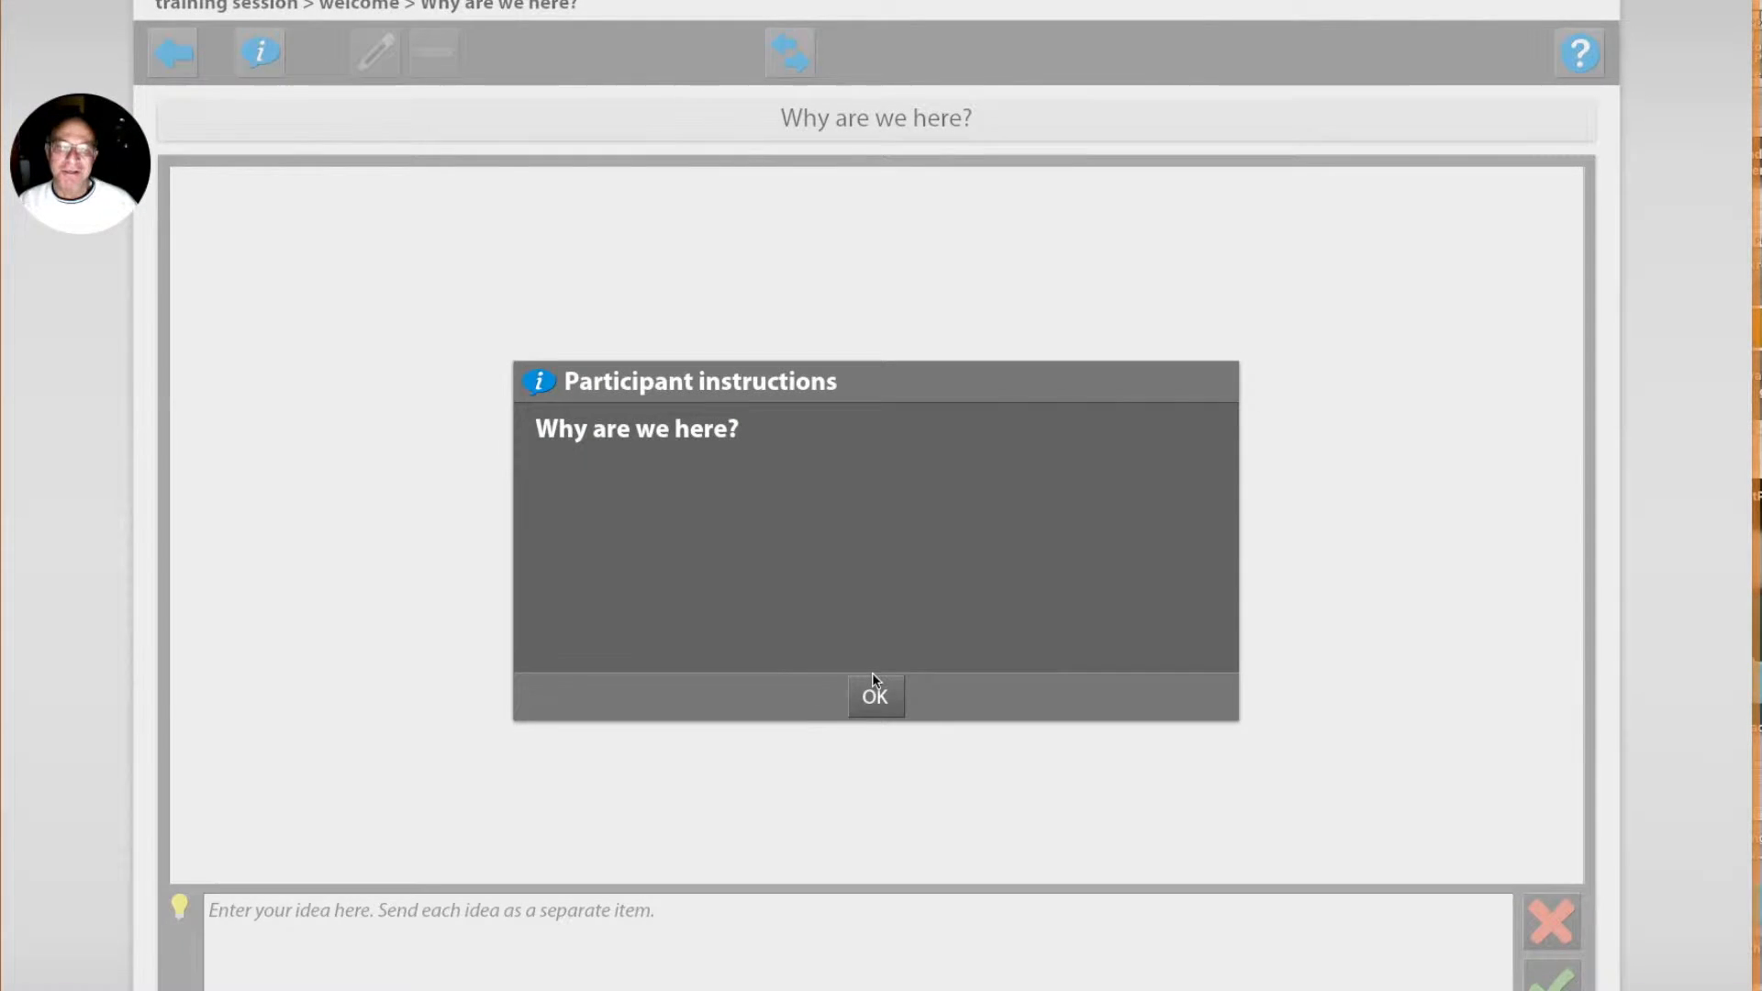
pyautogui.click(875, 699)
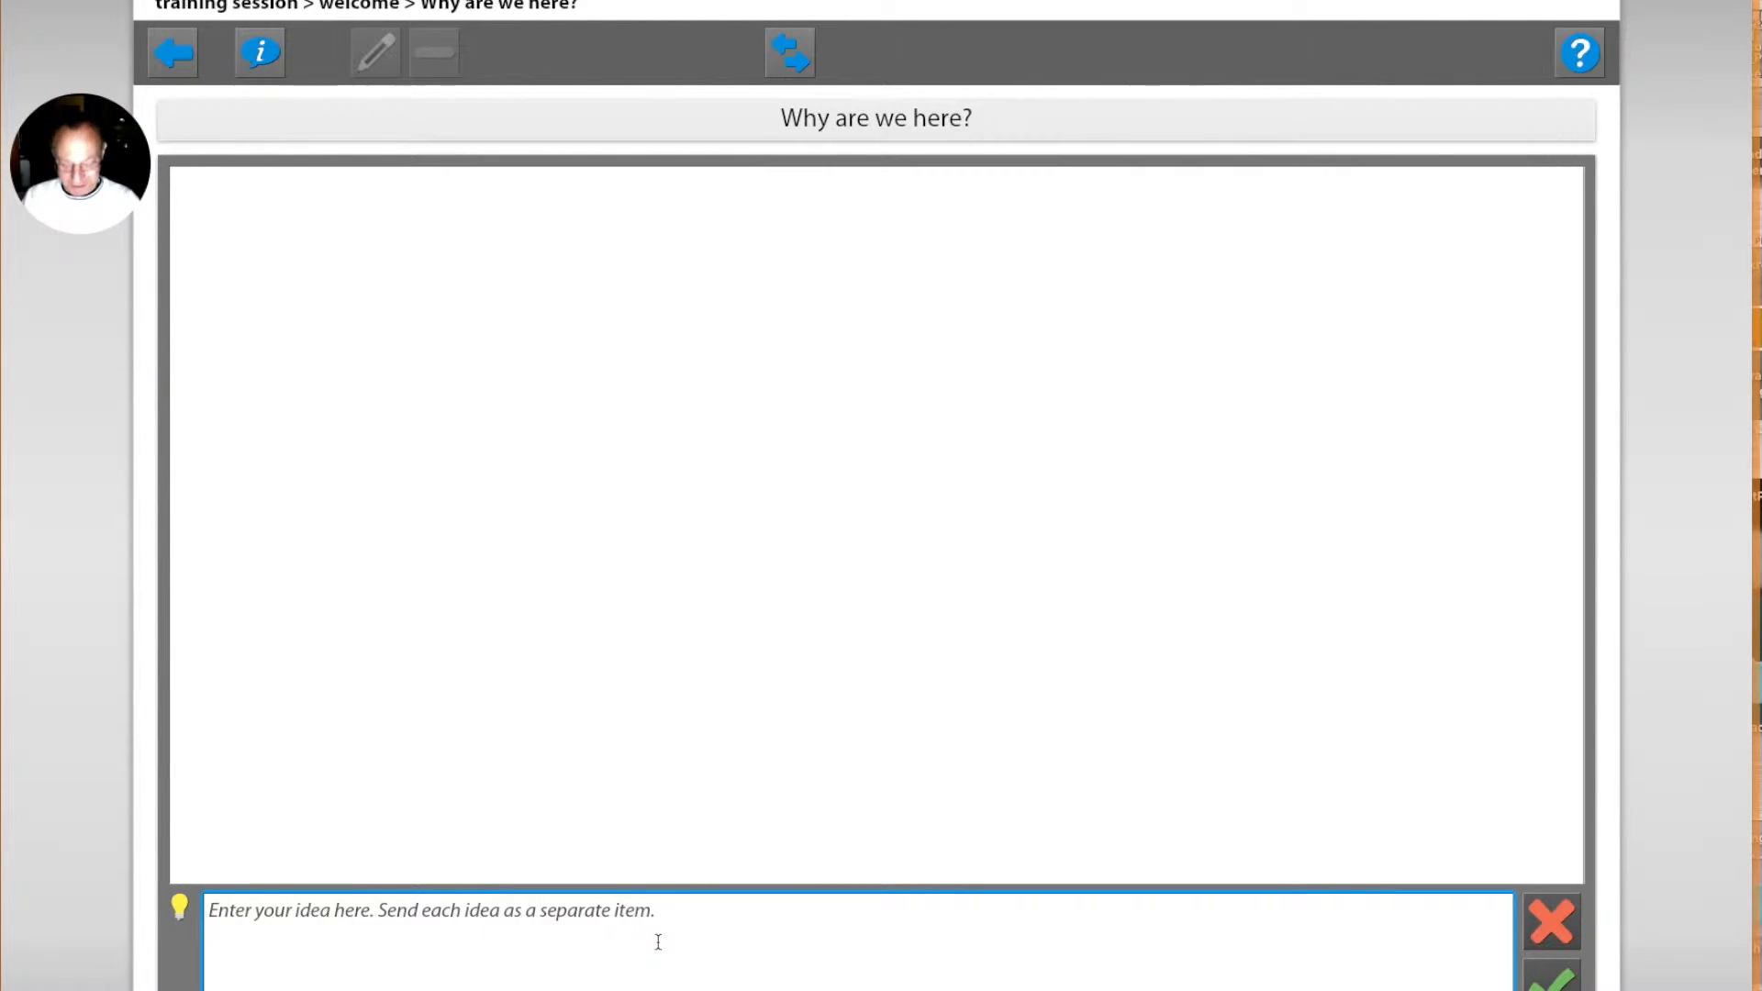
pyautogui.write('To exp')
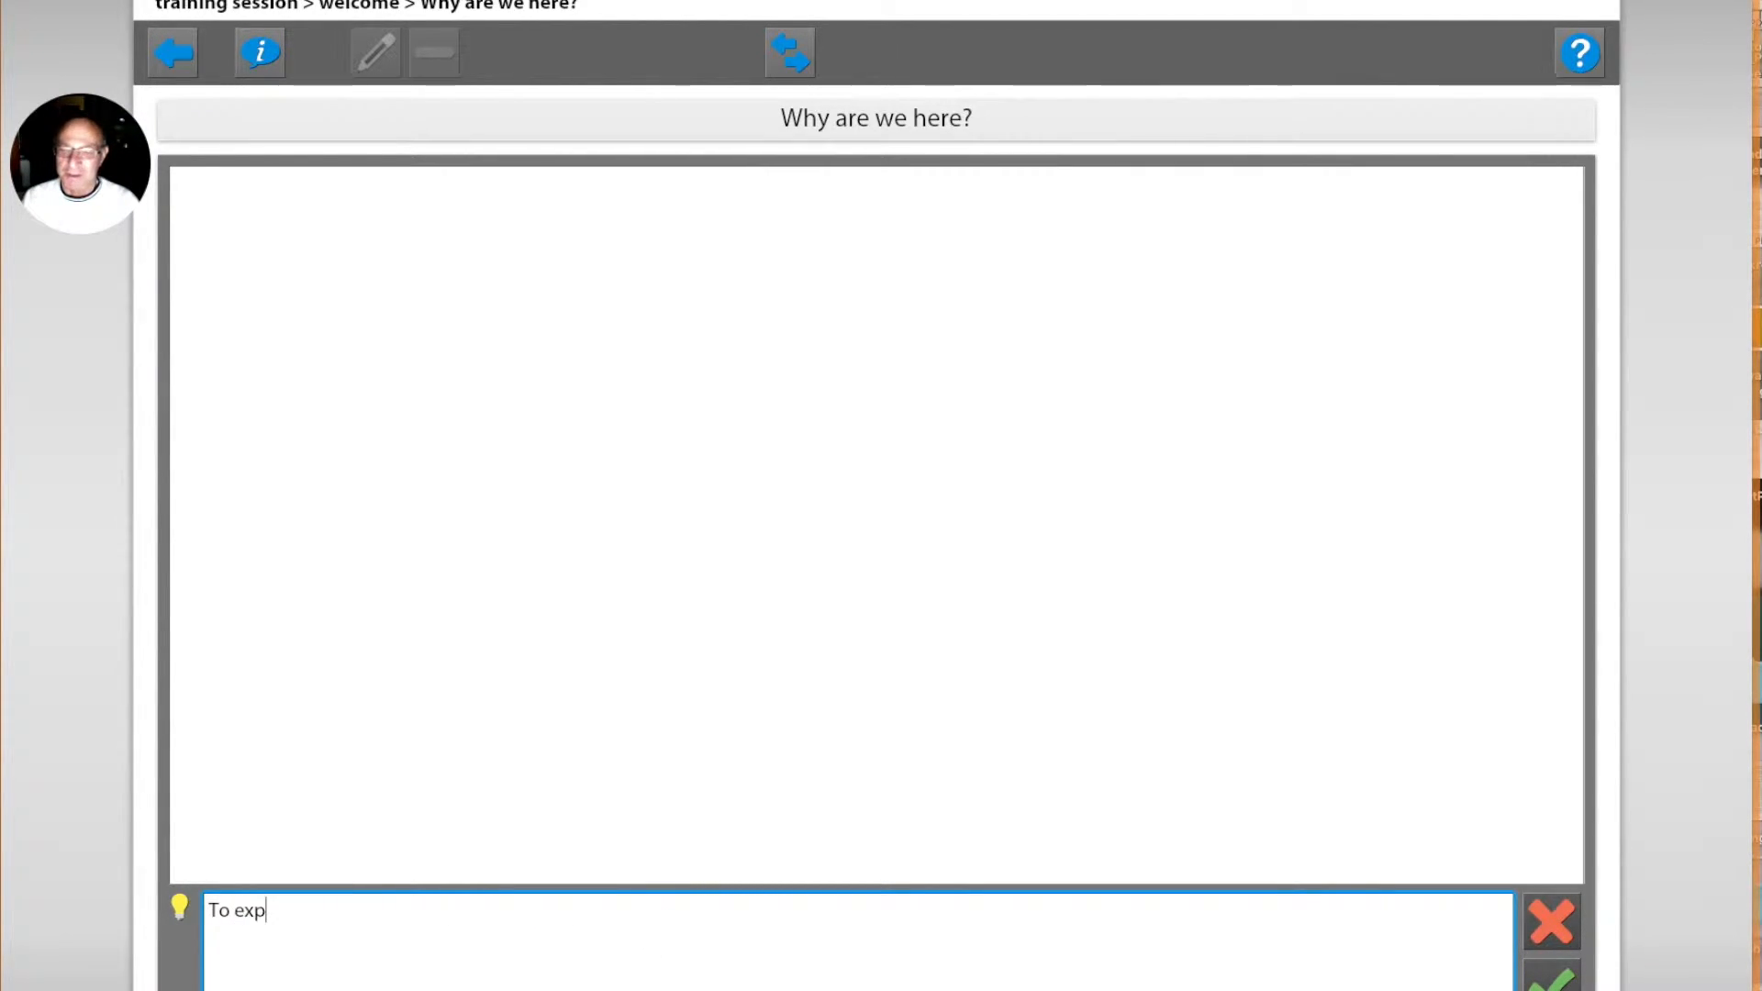
pyautogui.write('lore some i')
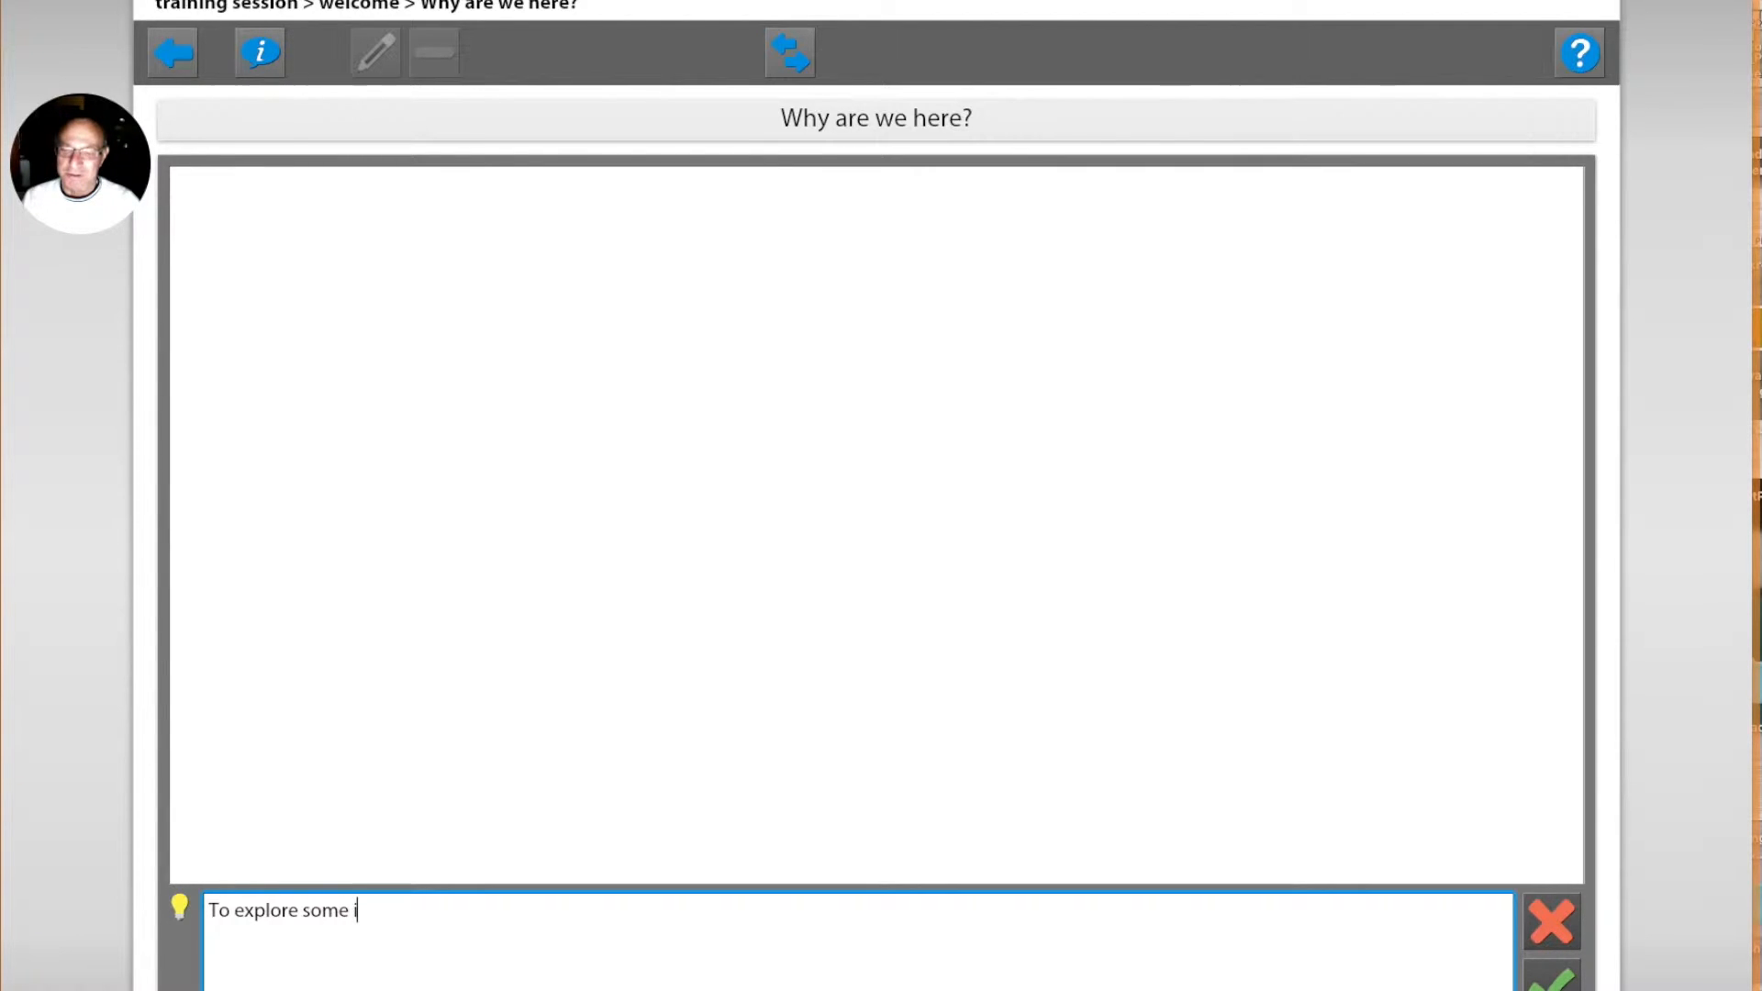
pyautogui.write('mportant topics')
pyautogui.press('Return')
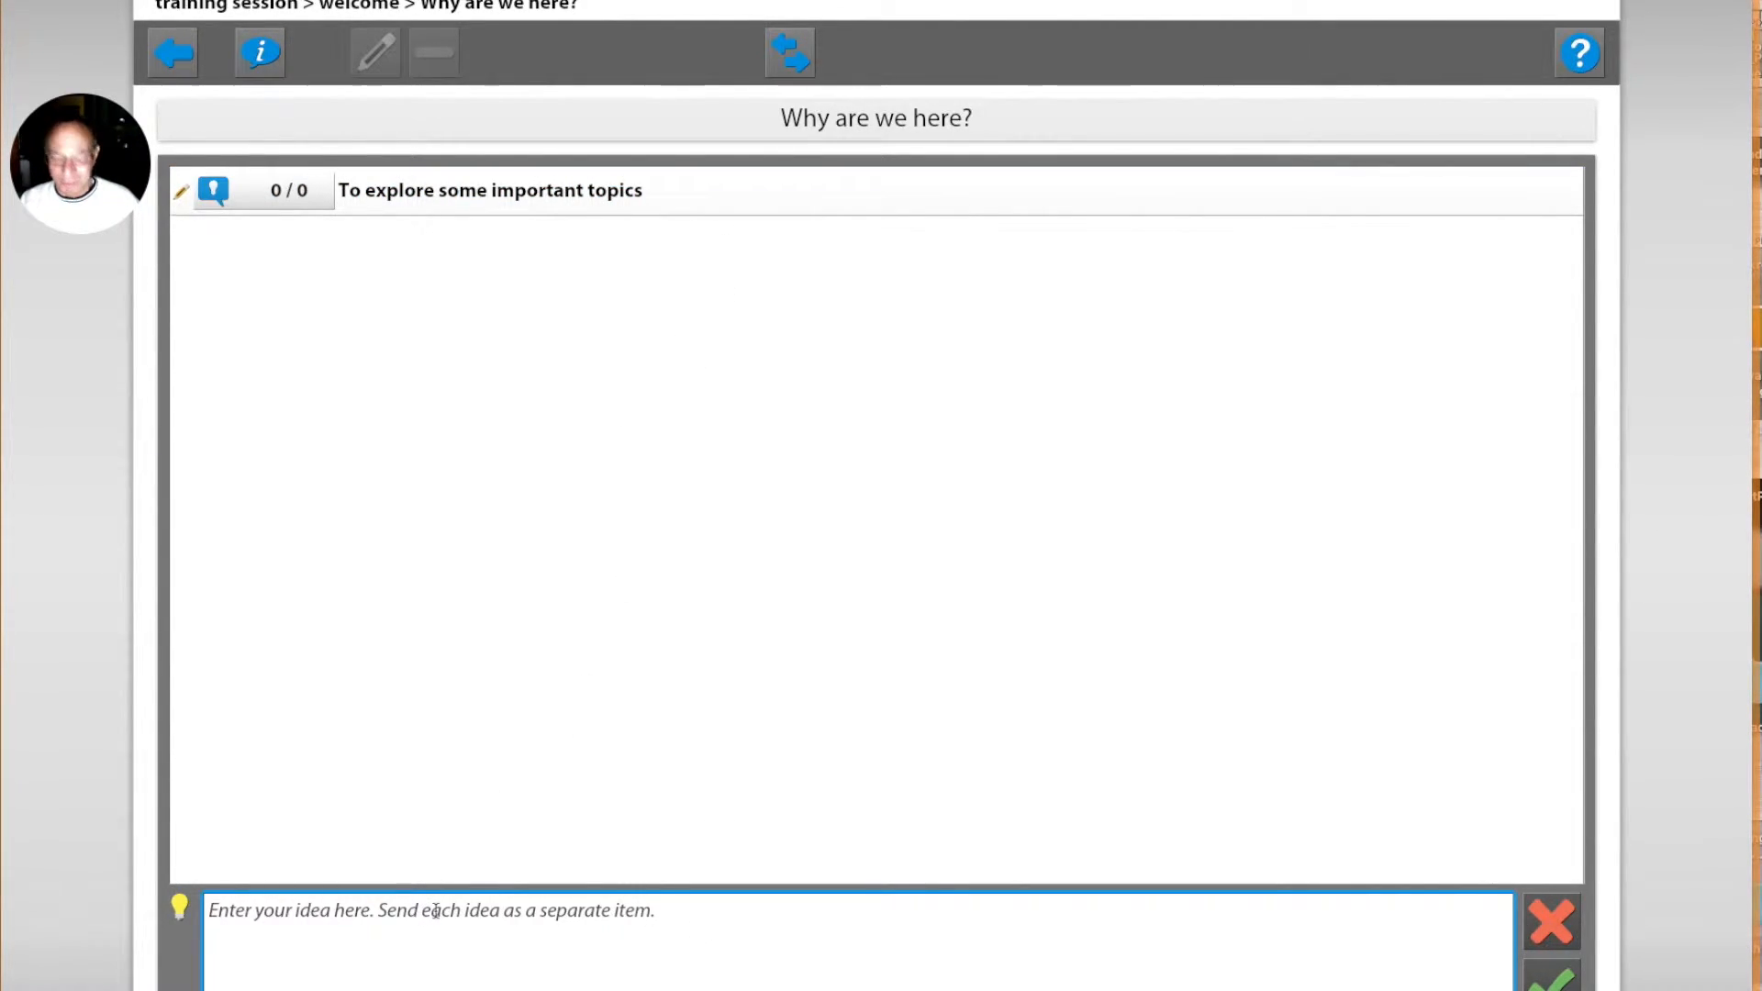
# Step: Submit a second brainstorm idea reading "To network with our peers"
pyautogui.write('T')
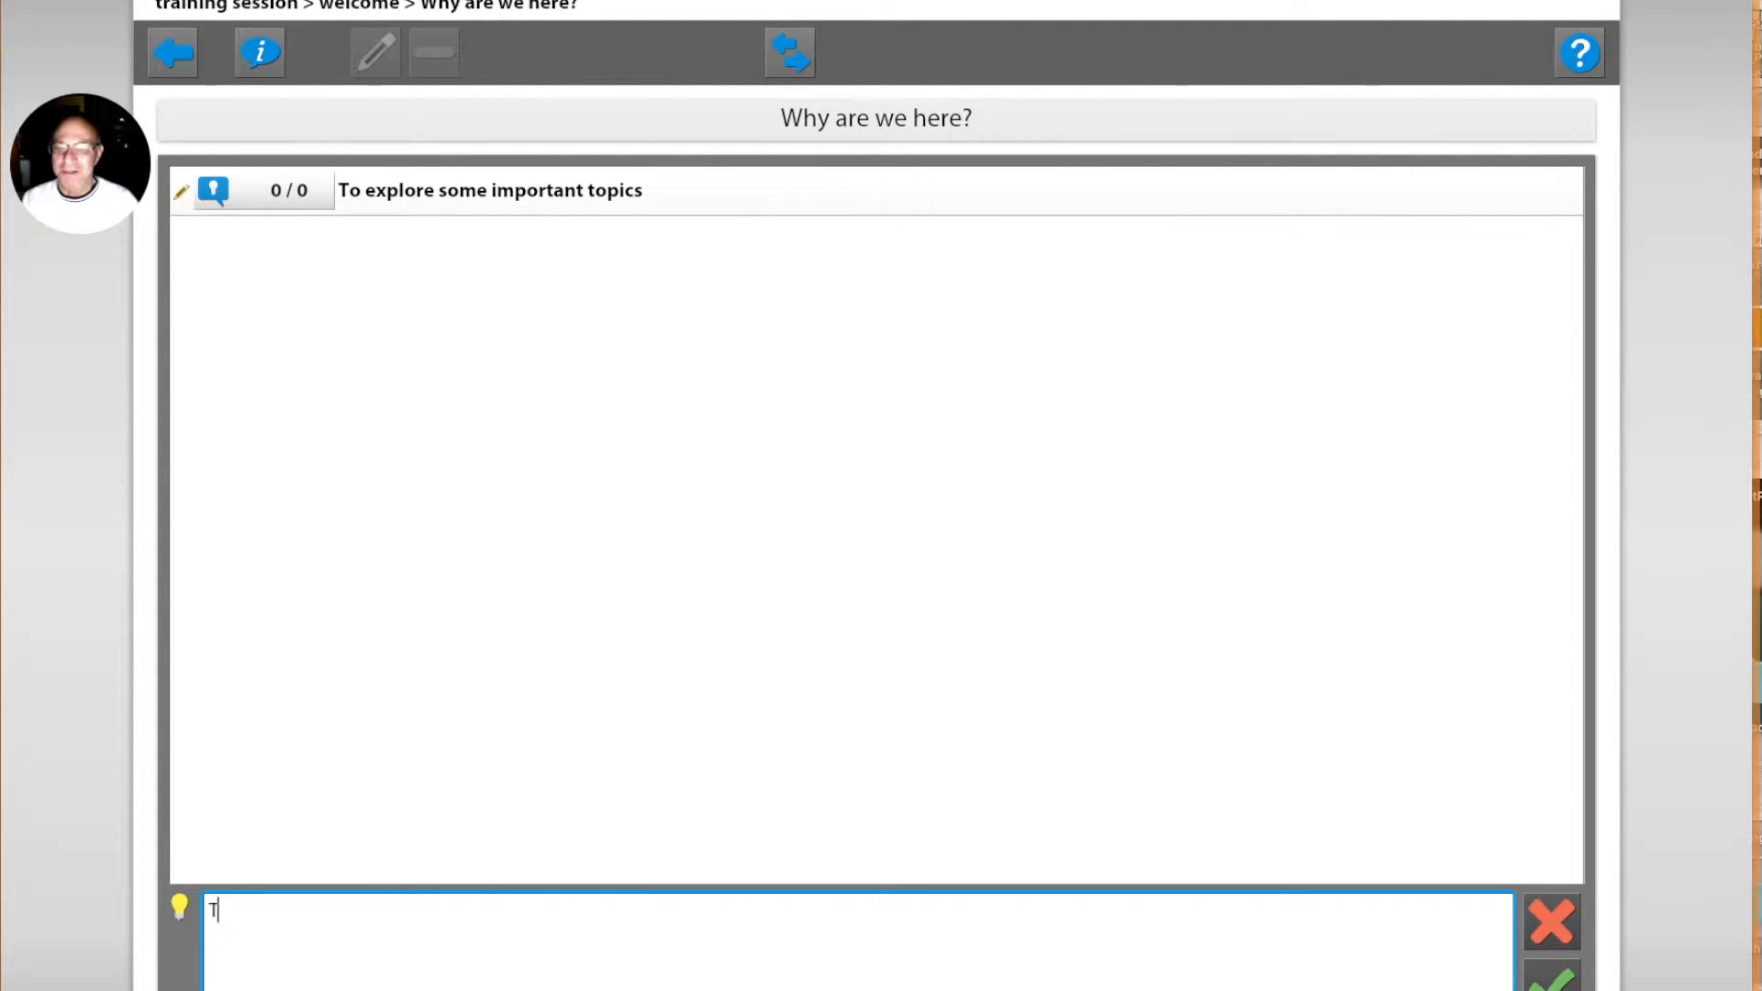
pyautogui.write('o network with our peers')
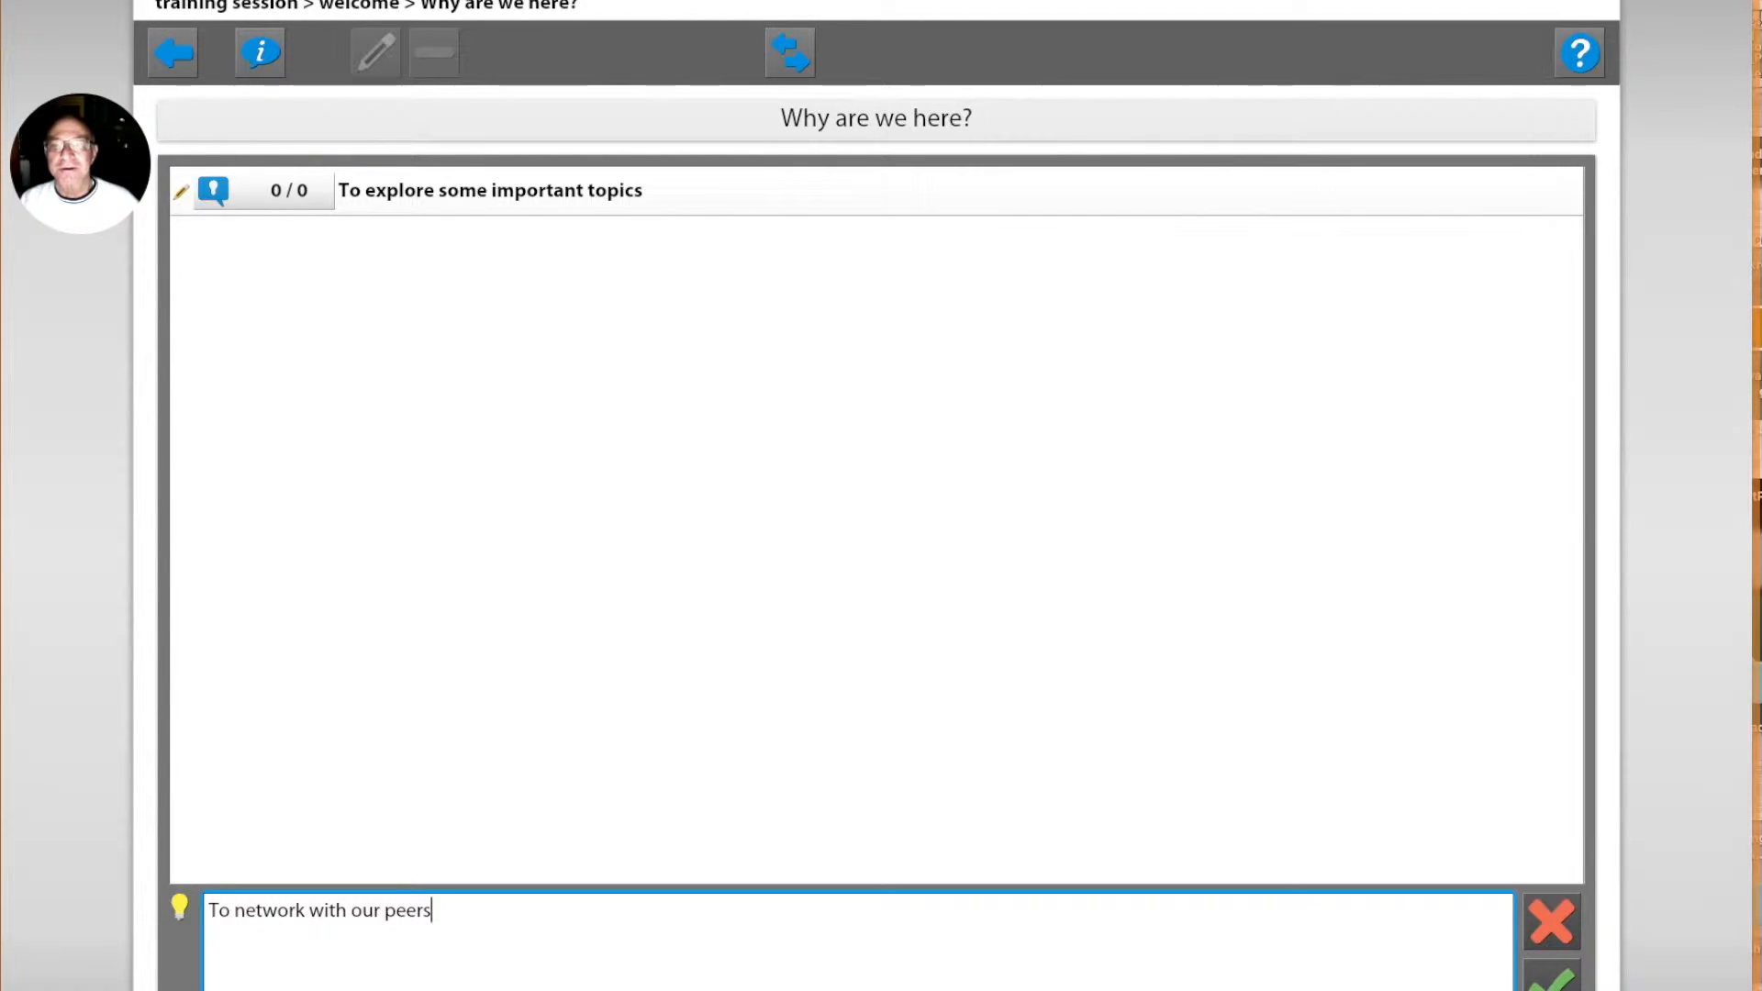
pyautogui.press('Return')
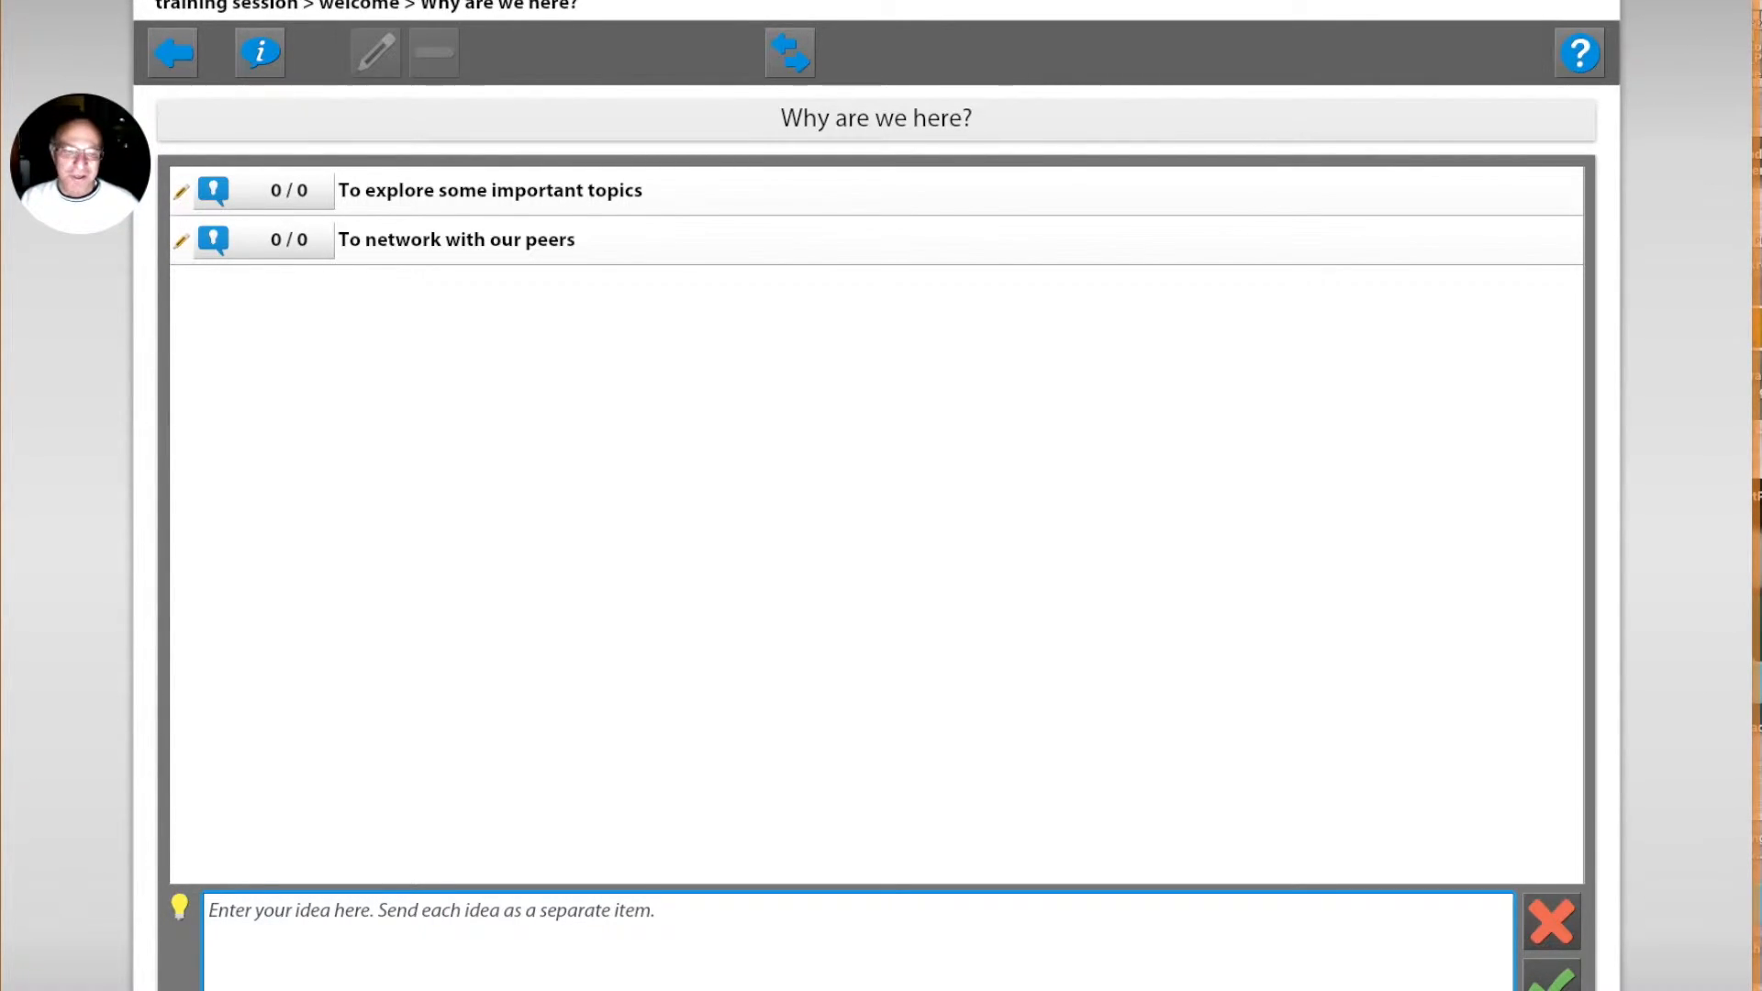
# Step: Leave the brainstorm, join "Discussion Topics for this first meeting" and dismiss the participant instructions
pyautogui.click(175, 57)
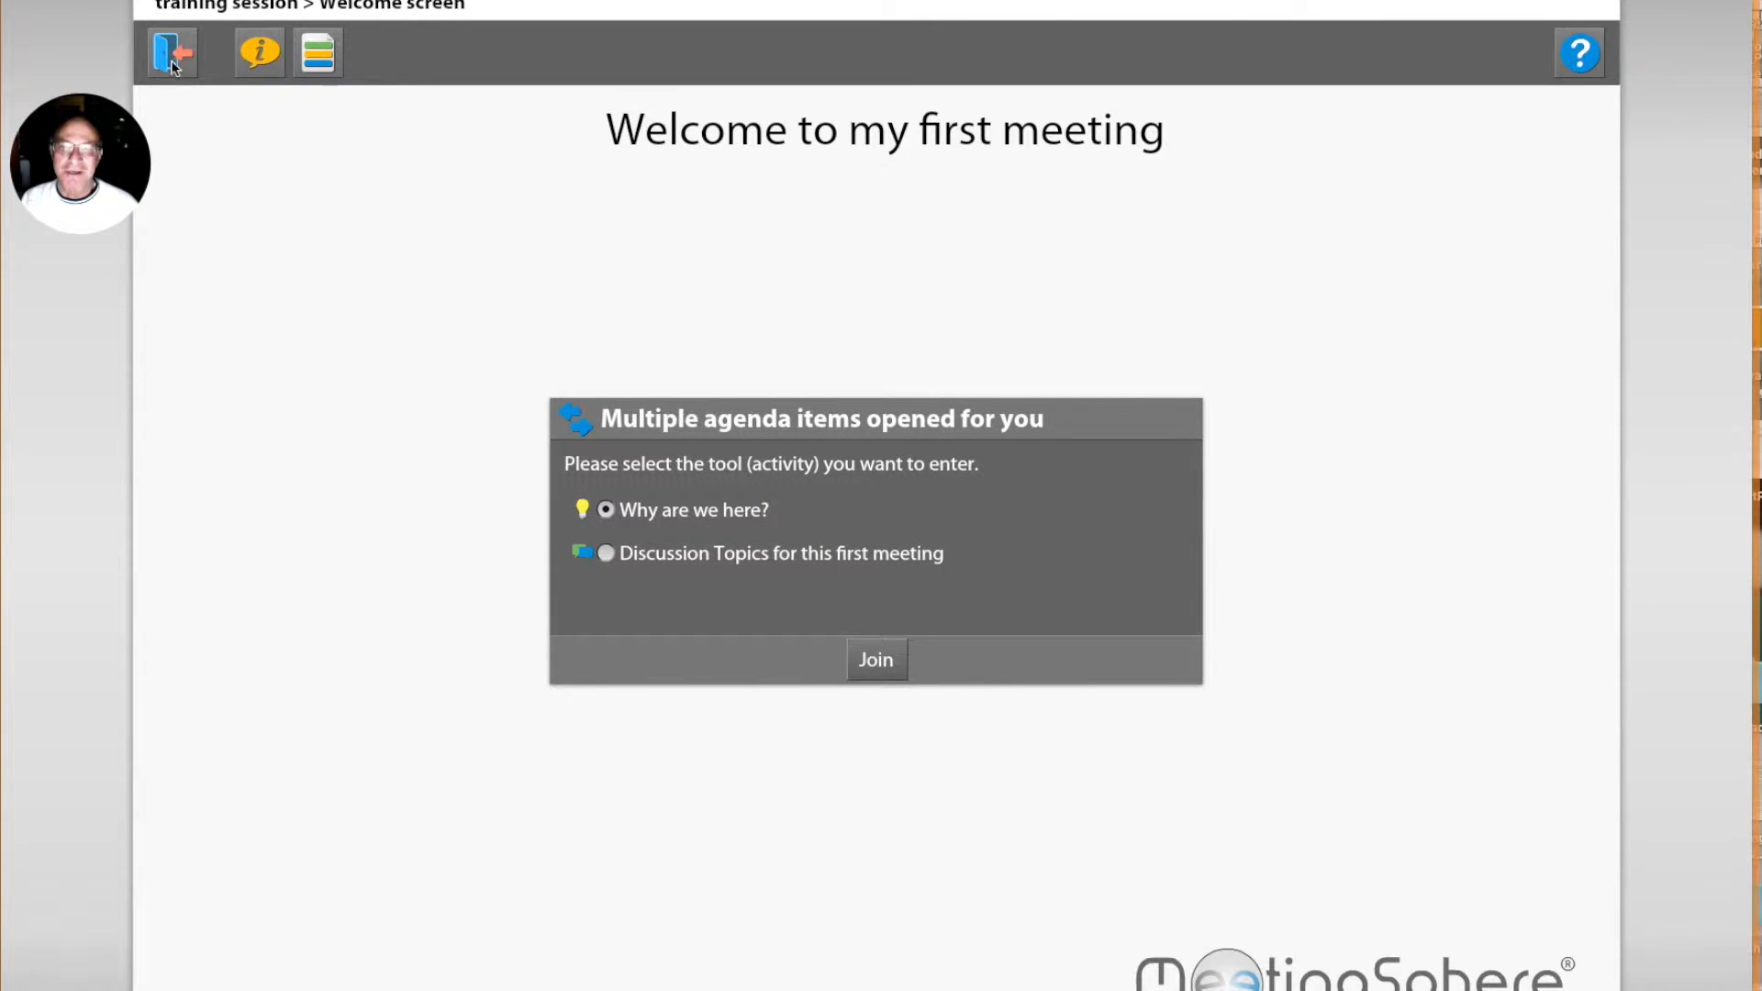
pyautogui.click(659, 553)
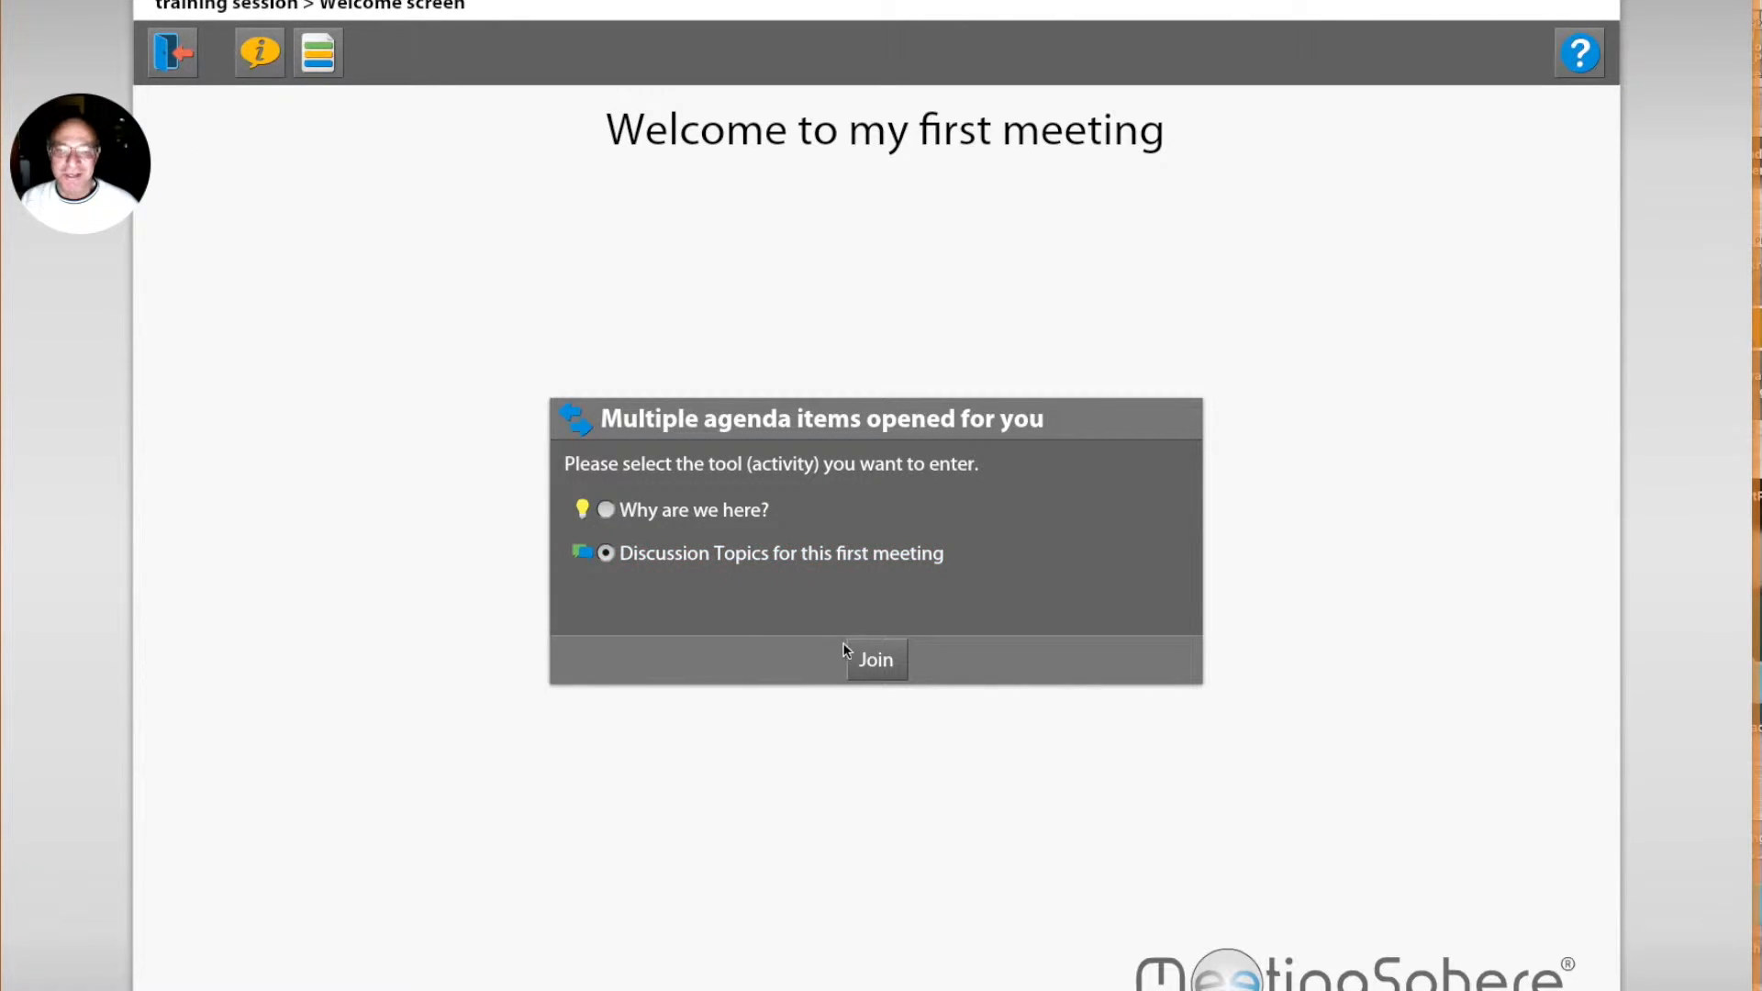
pyautogui.click(875, 662)
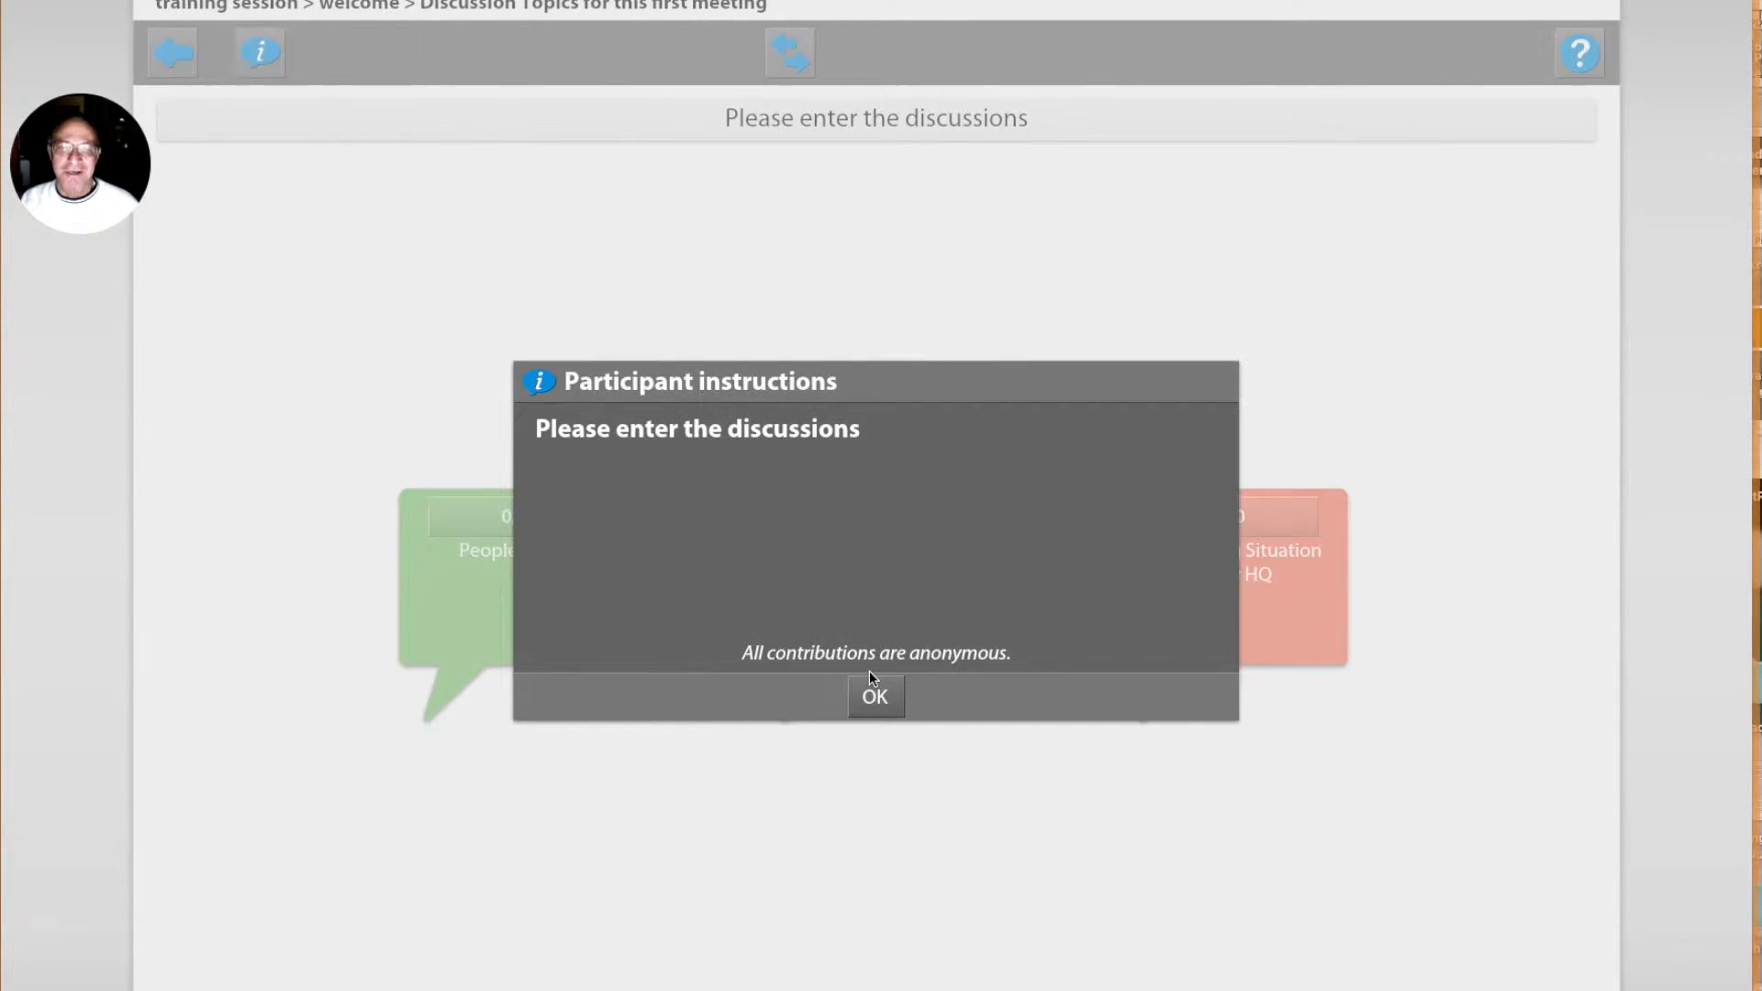
pyautogui.click(877, 703)
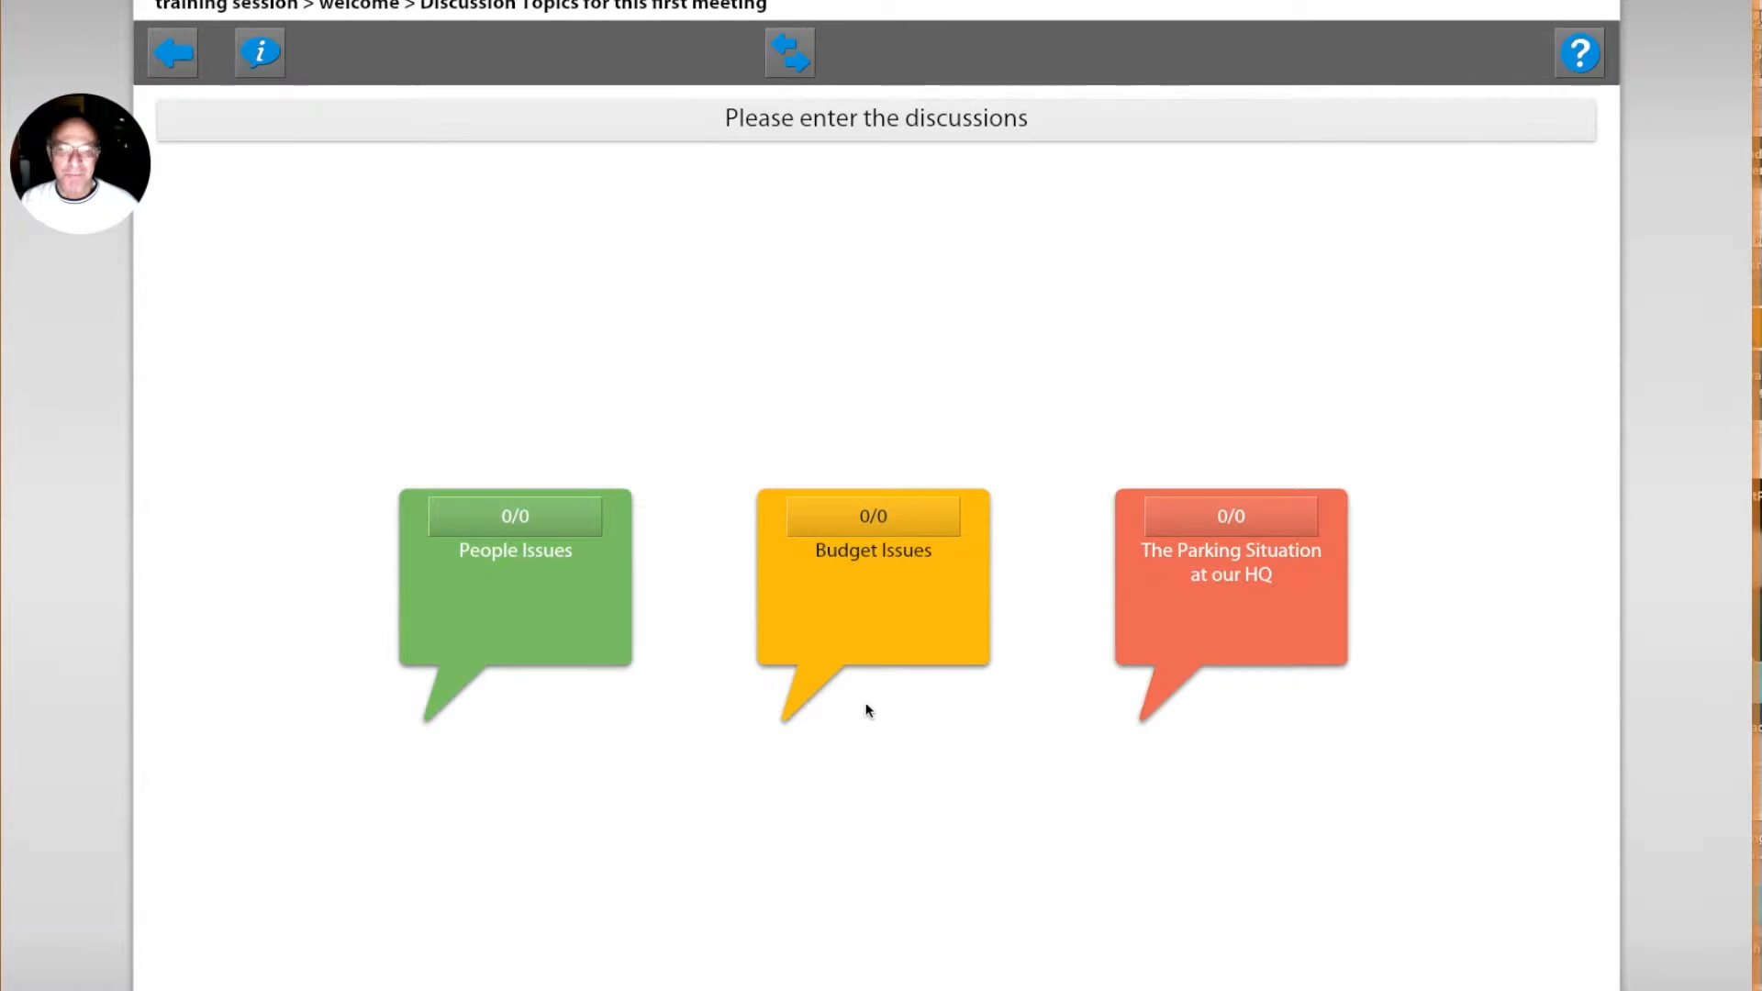
# Step: Open the topic "The Parking Situation at our HQ" and contribute "I never can find a spot!"
pyautogui.click(1129, 679)
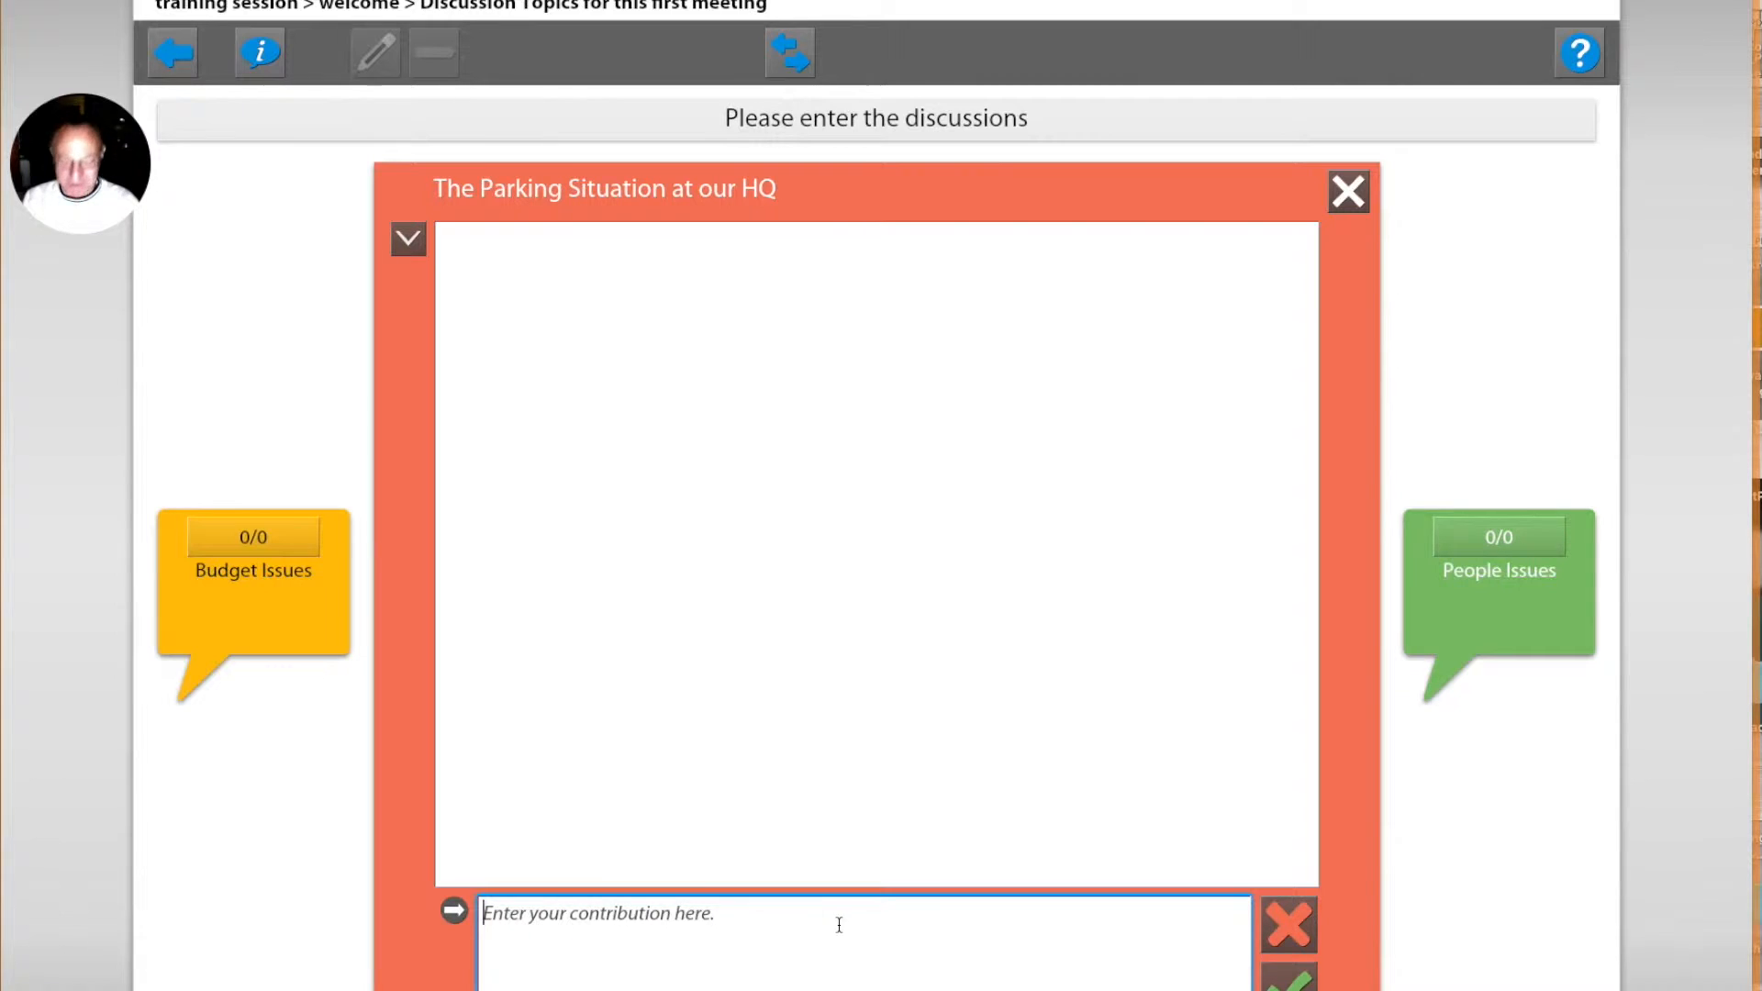
pyautogui.write('I never can find a spot!')
pyautogui.press('Return')
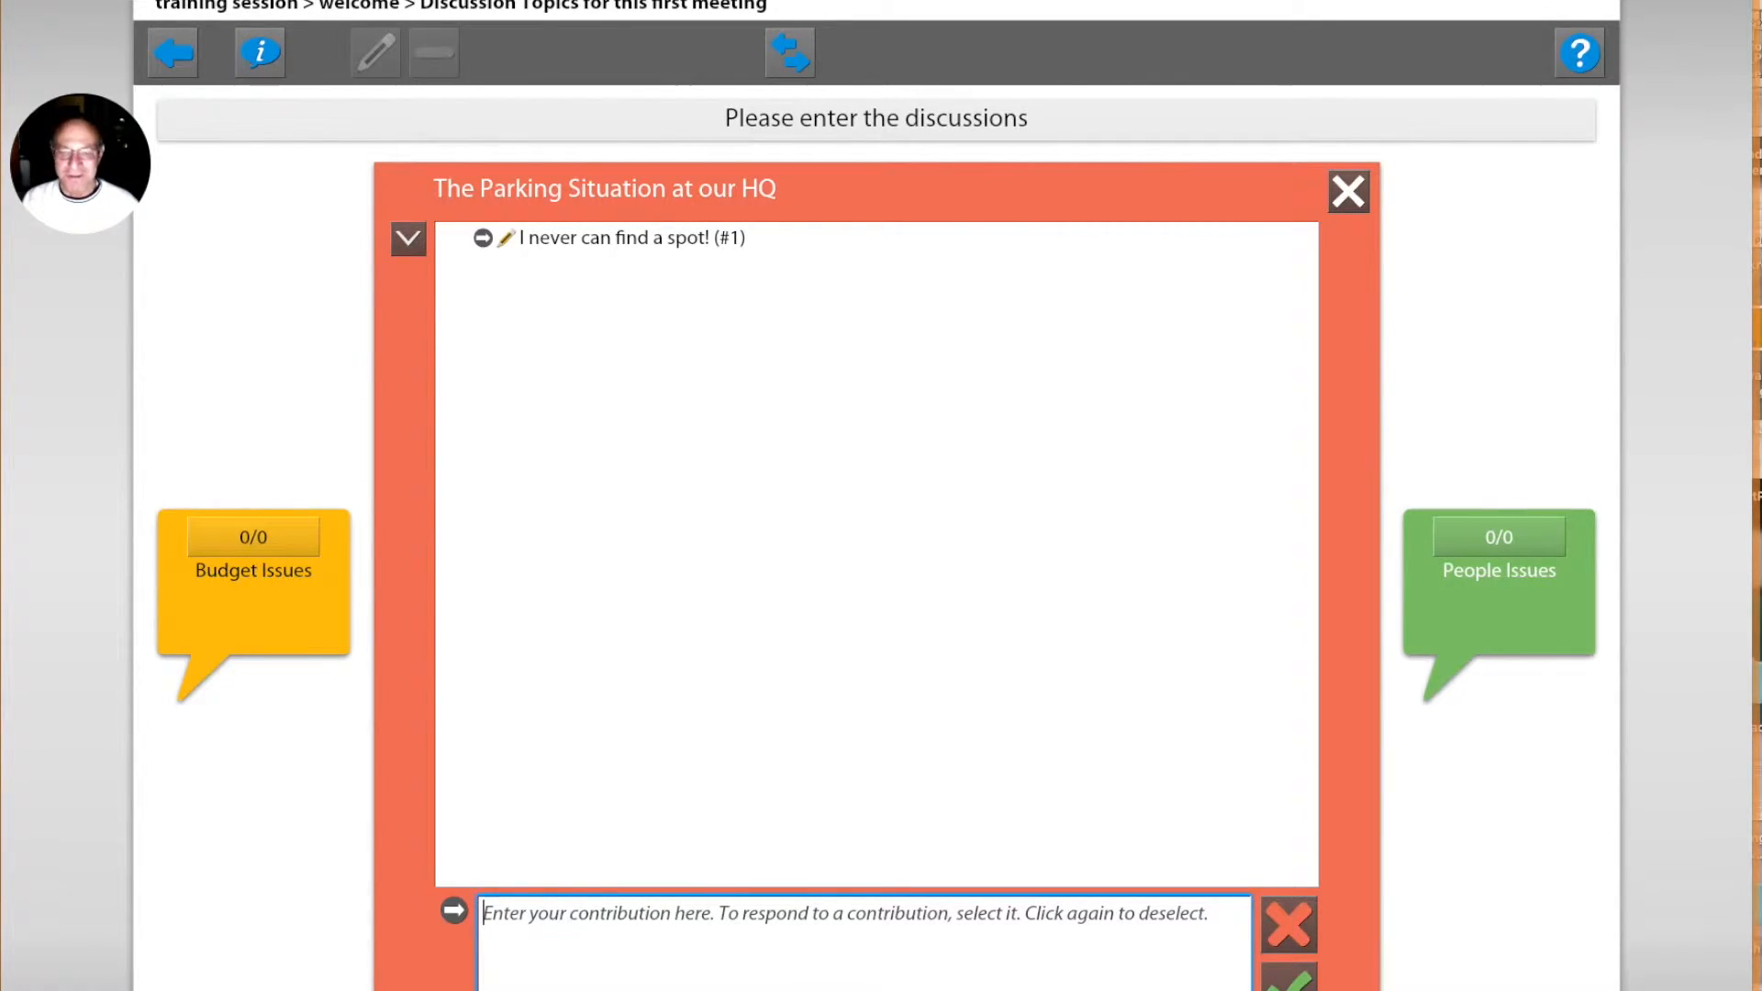
# Step: Contribute "The people from the office across the street park in our lot all the time" to the parking topic and close it
pyautogui.write('The ')
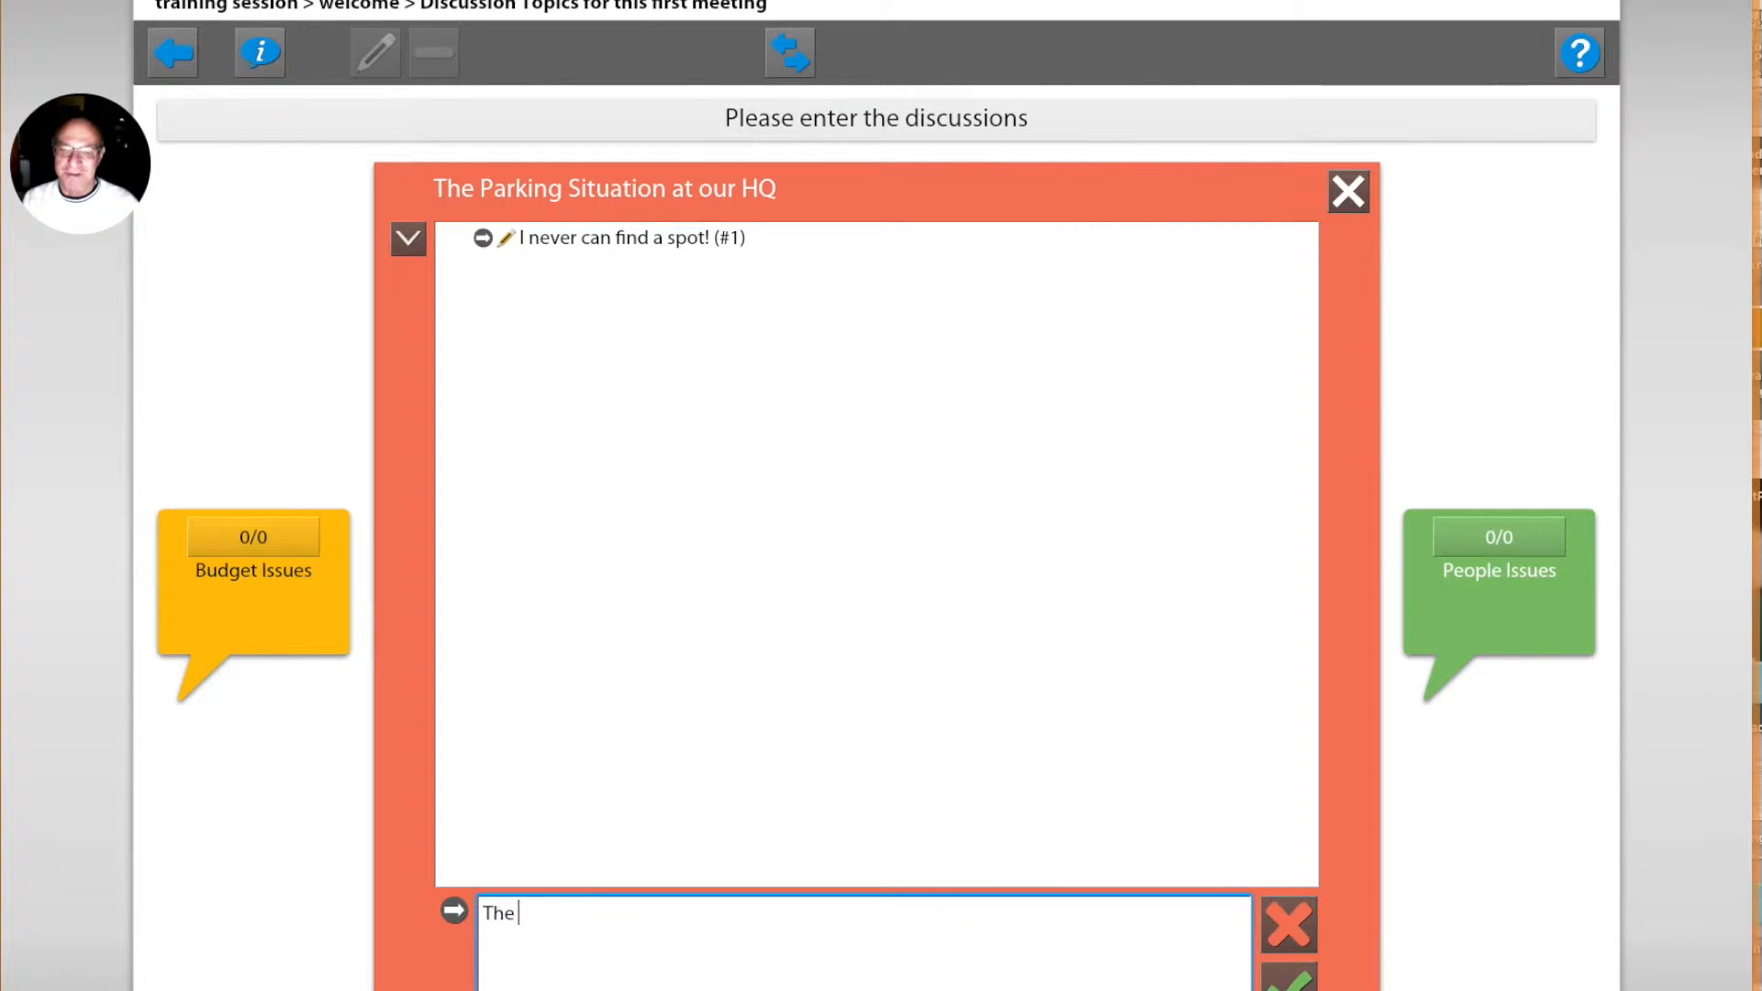
pyautogui.write('people f')
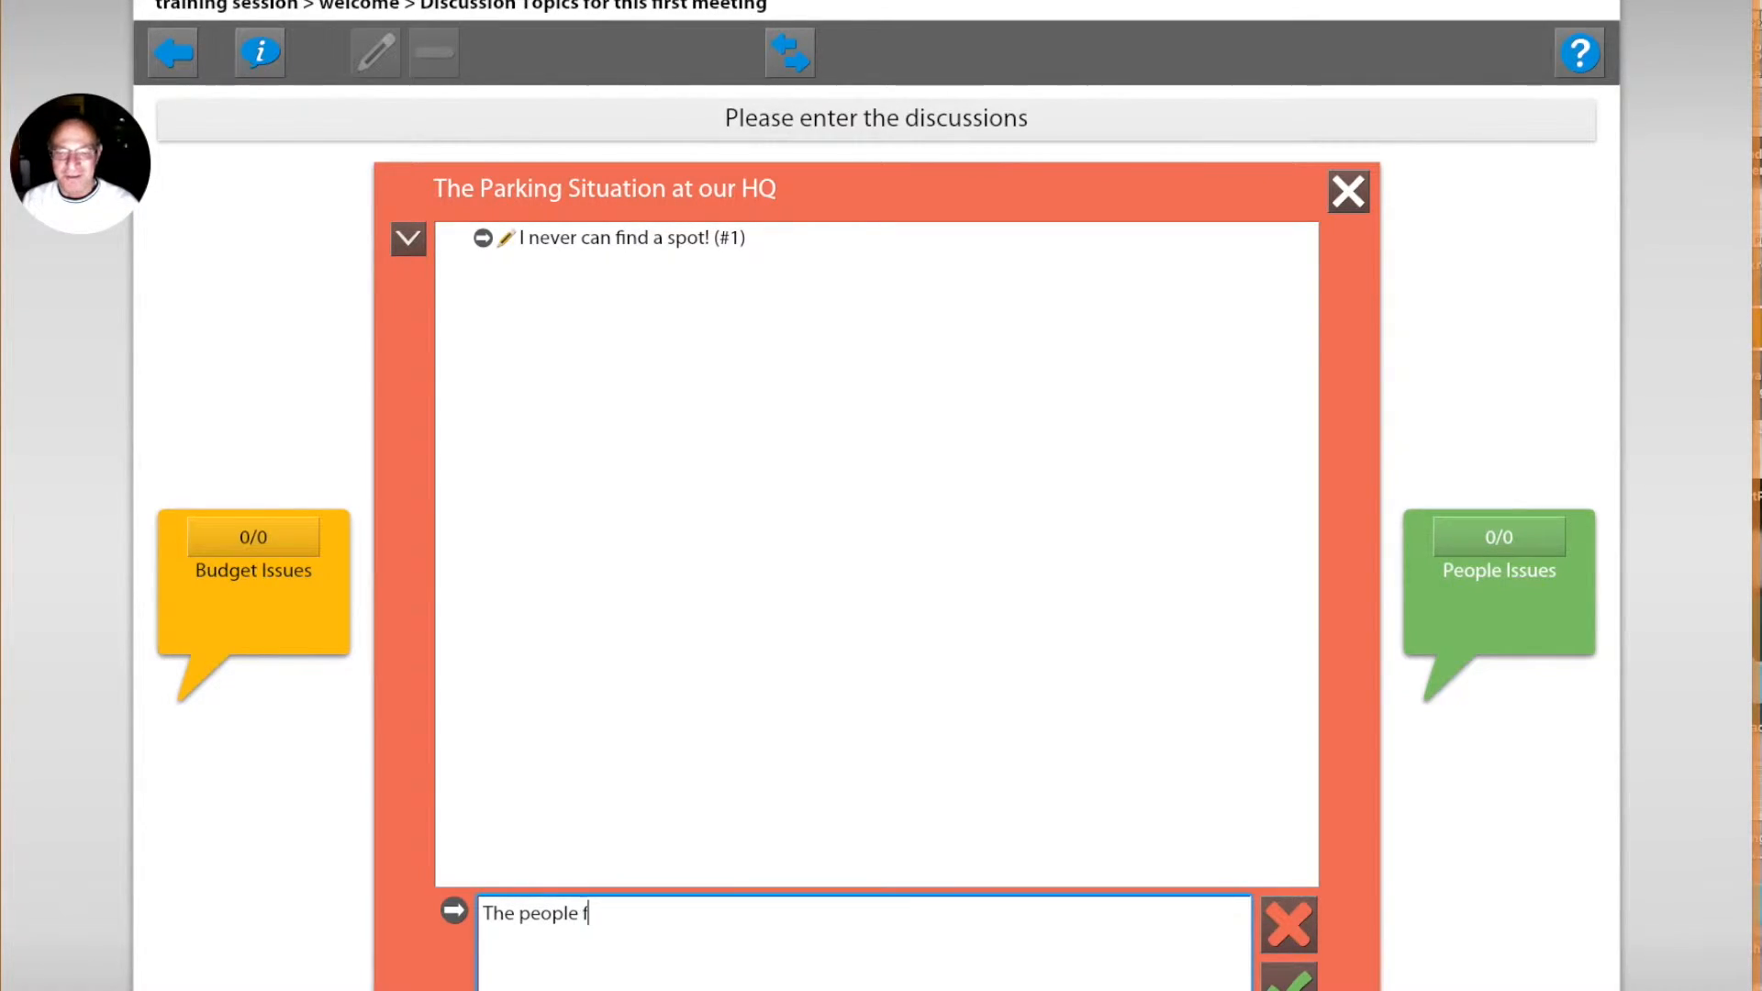
pyautogui.write('rom the offi')
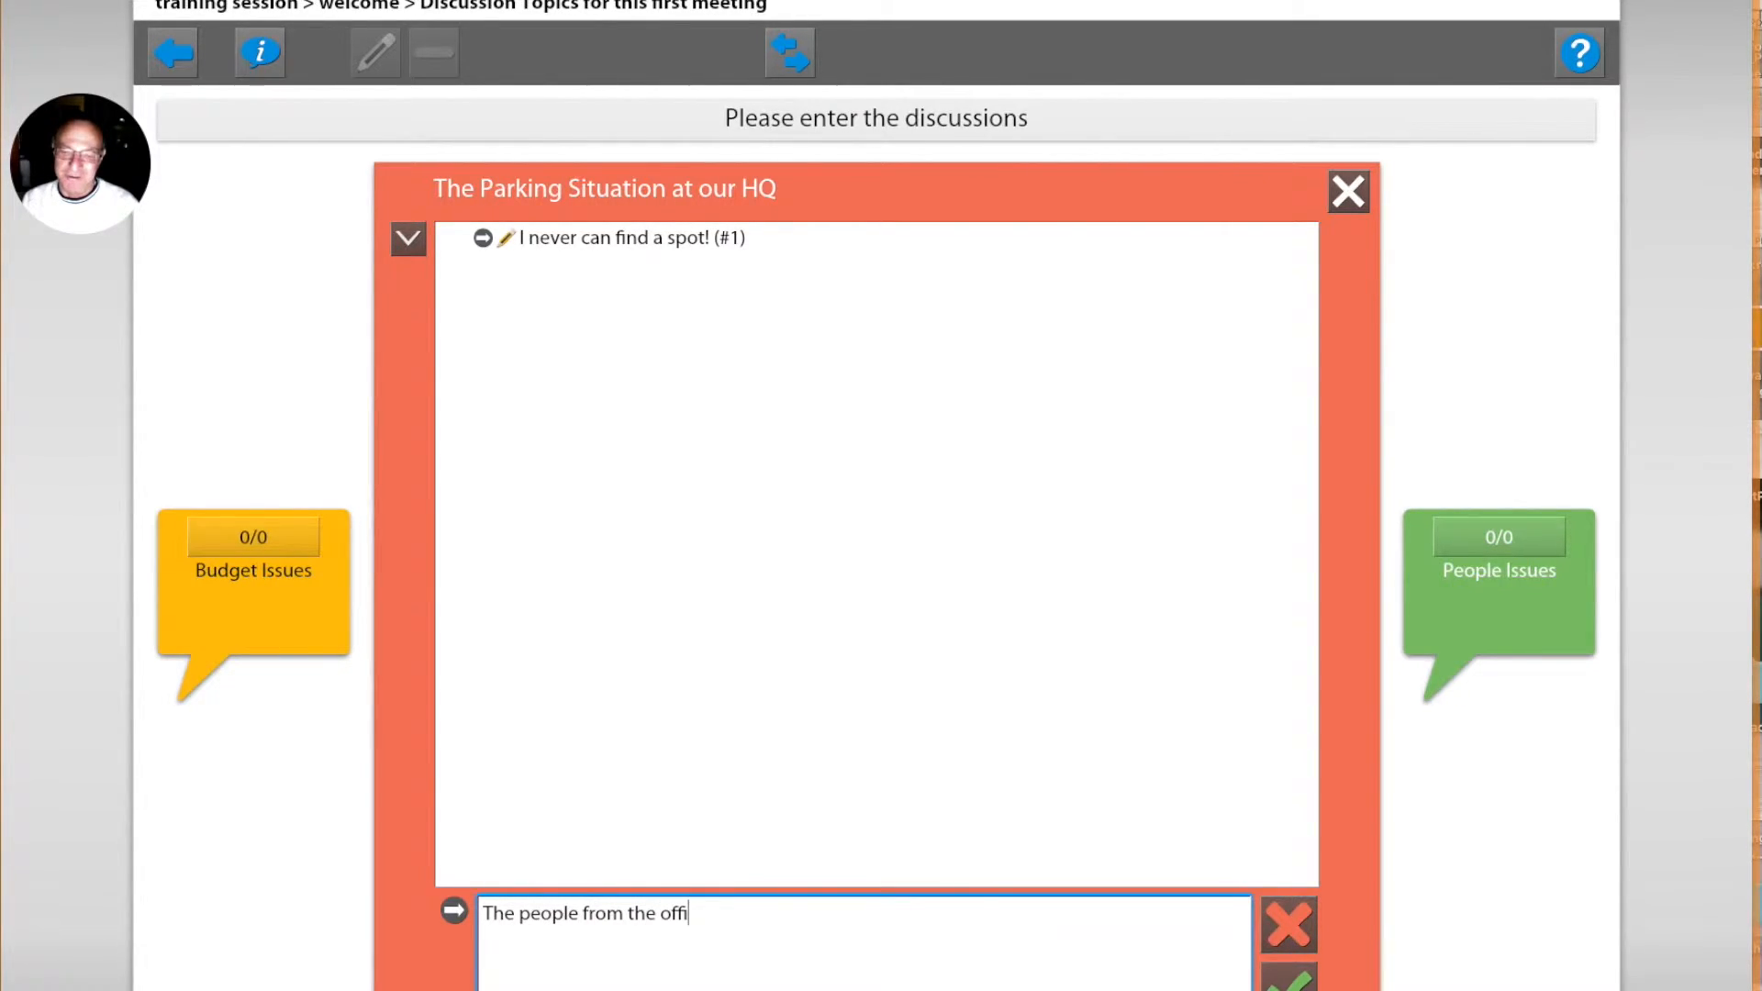
pyautogui.write('ce accross')
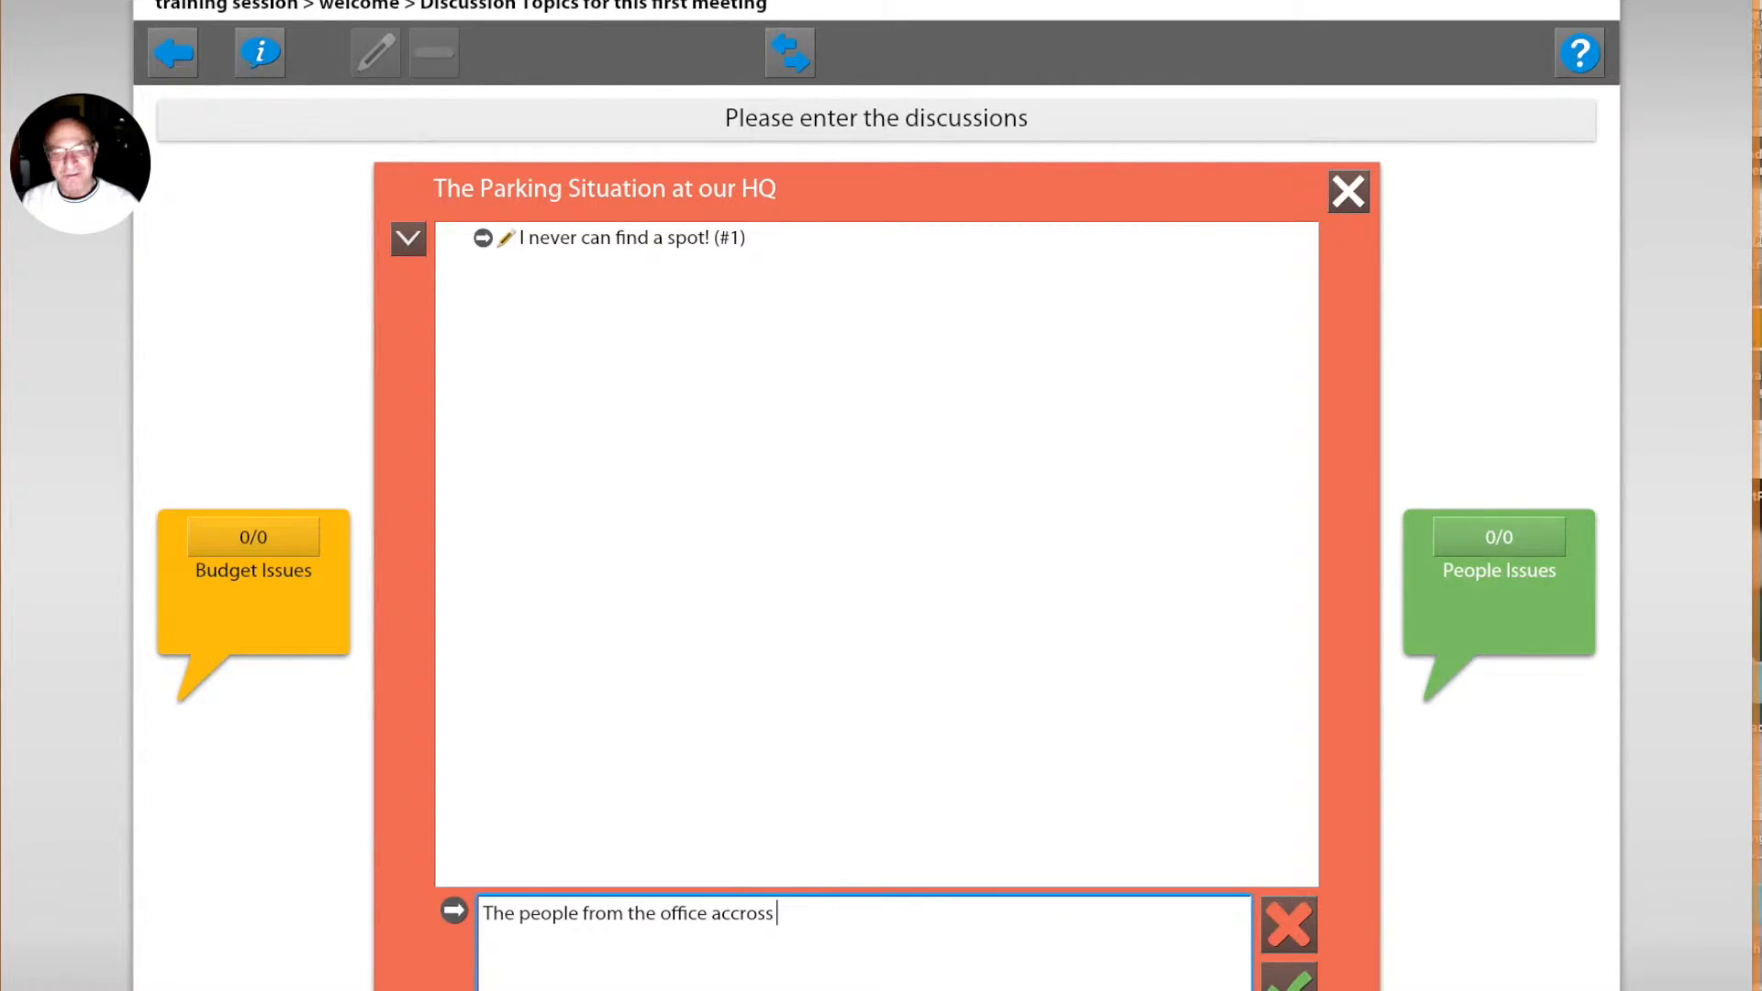
pyautogui.press('BackSpace')
pyautogui.press('BackSpace')
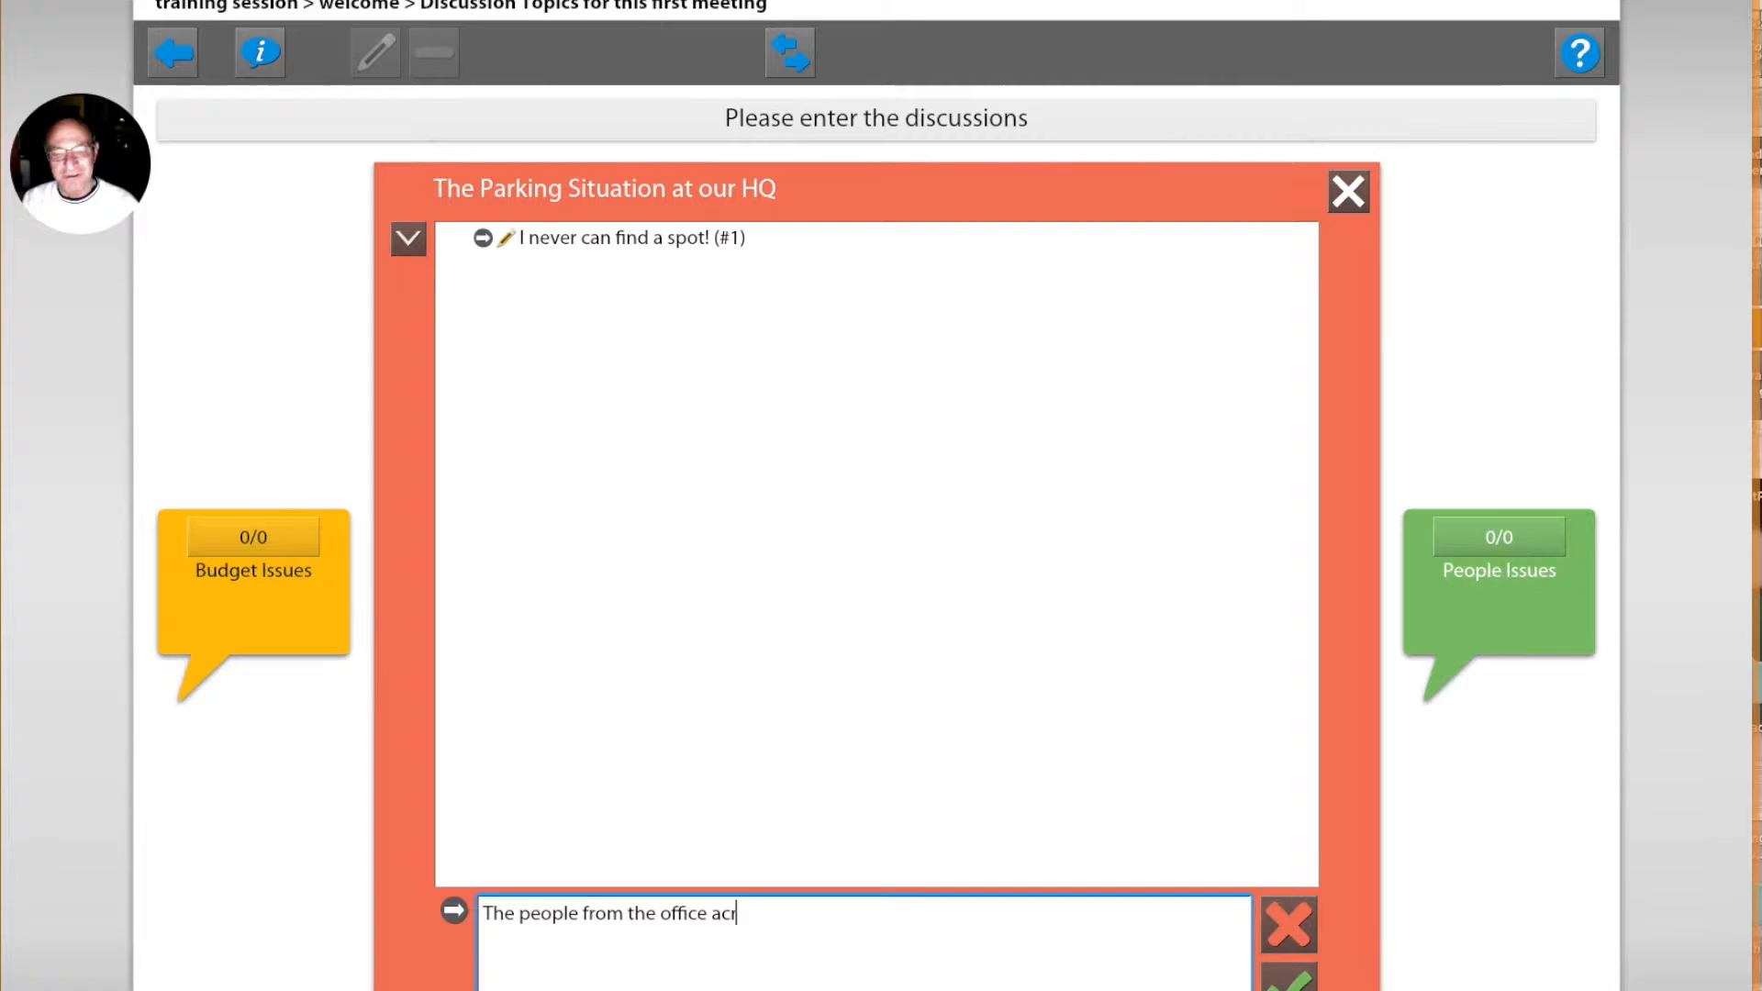
pyautogui.write('s the street pa')
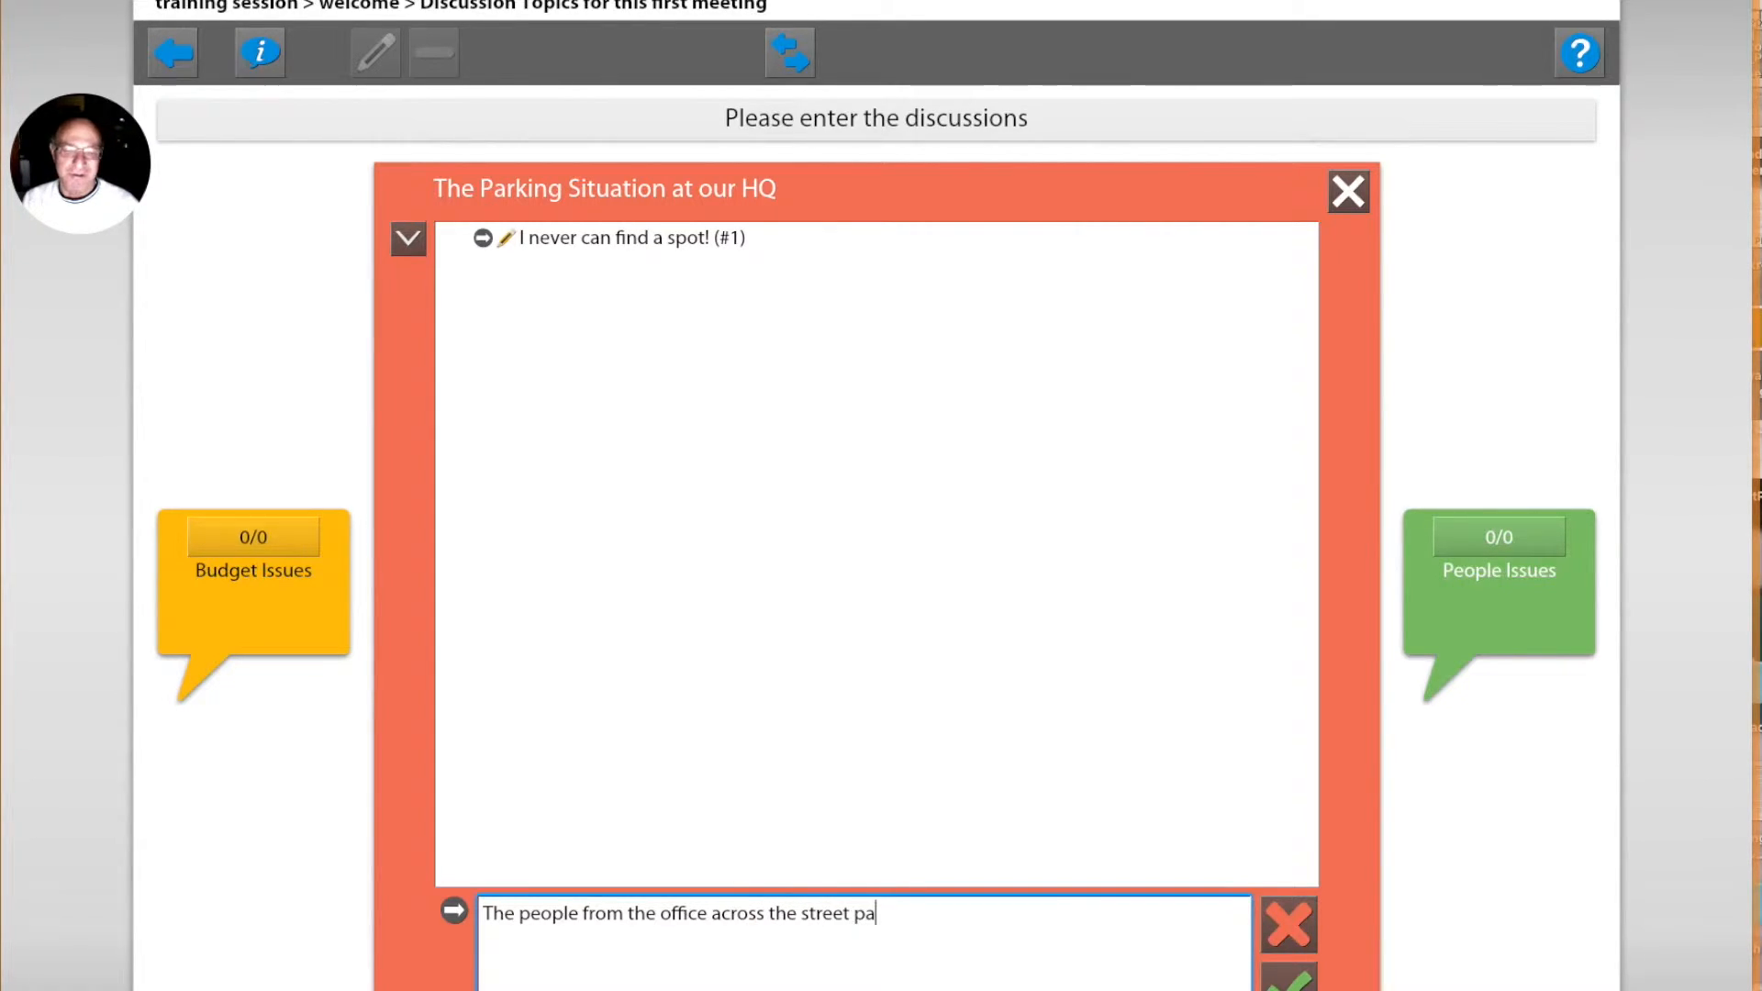
pyautogui.write('rk in our lot')
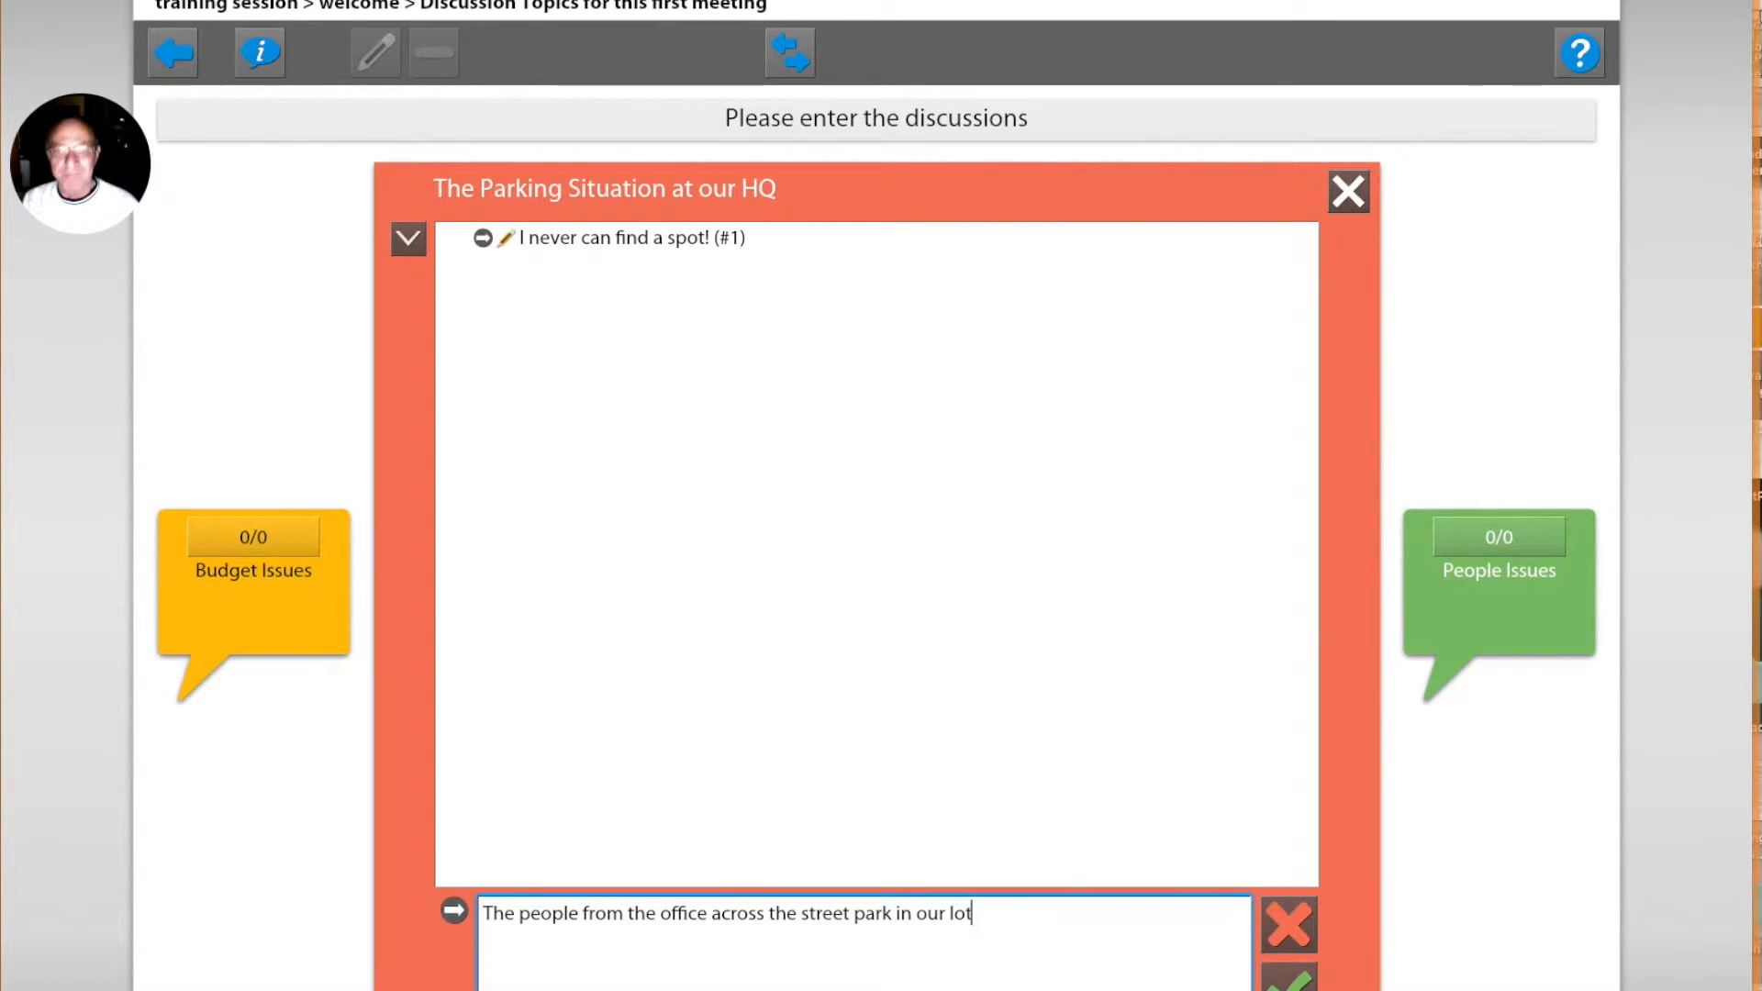
pyautogui.write(' all the time')
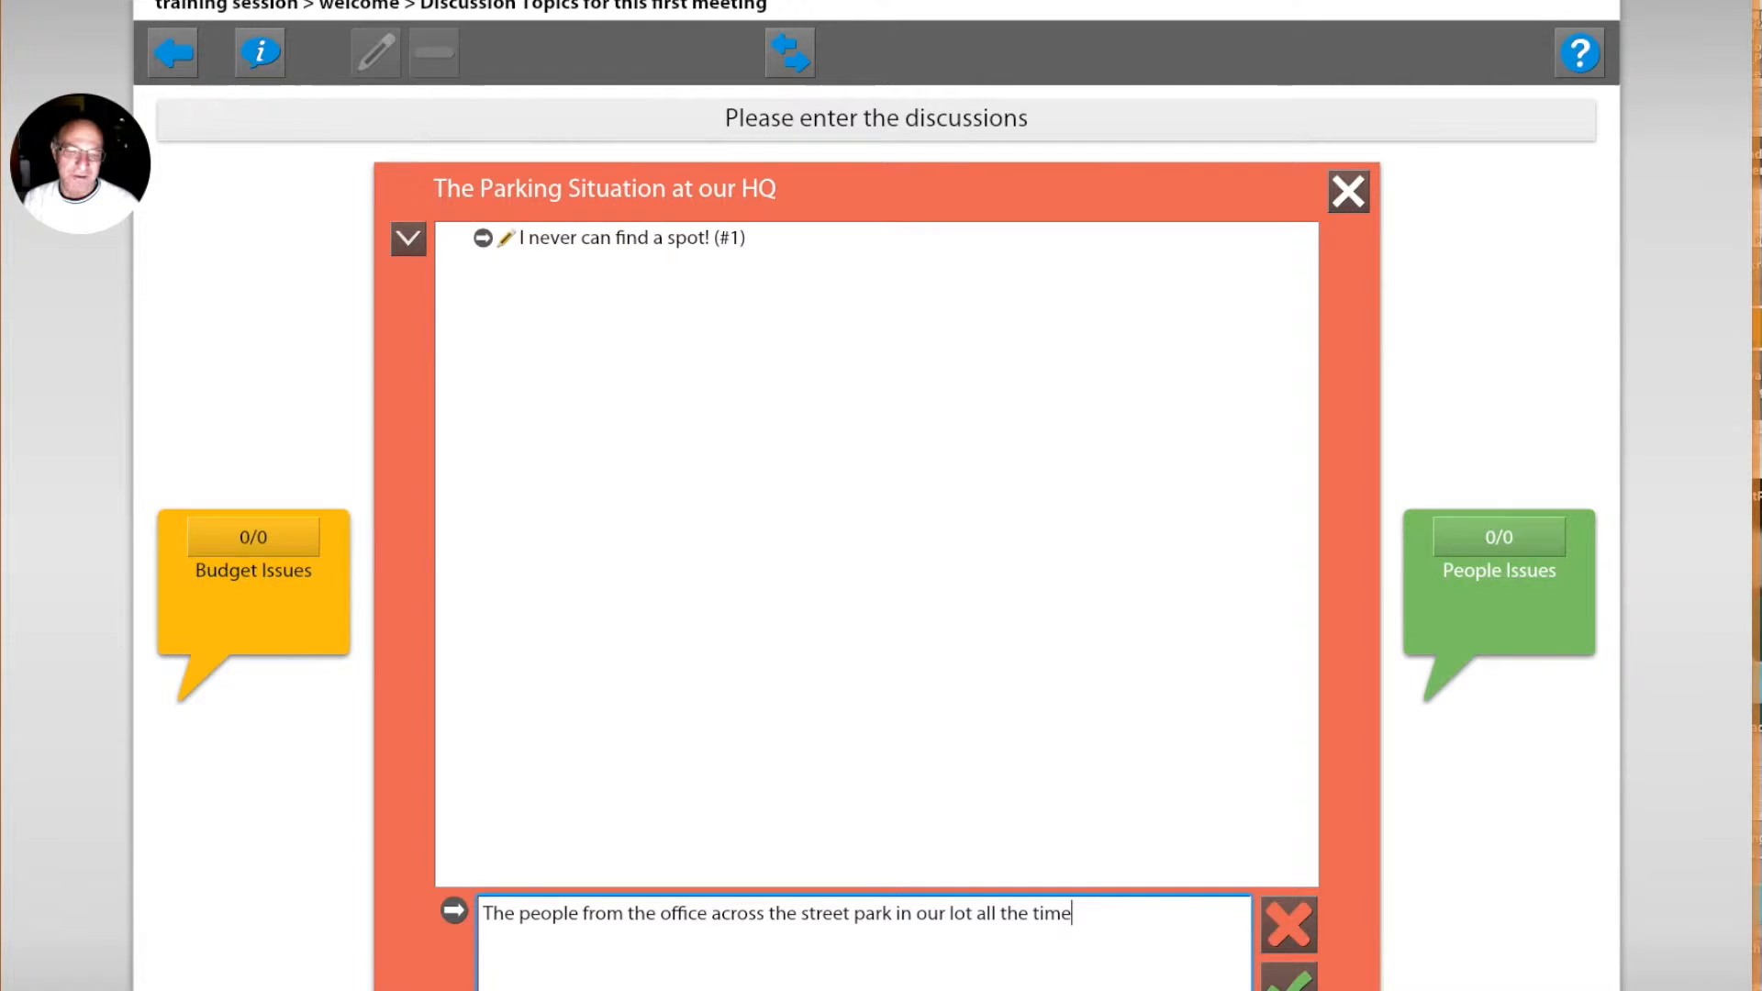
pyautogui.press('Return')
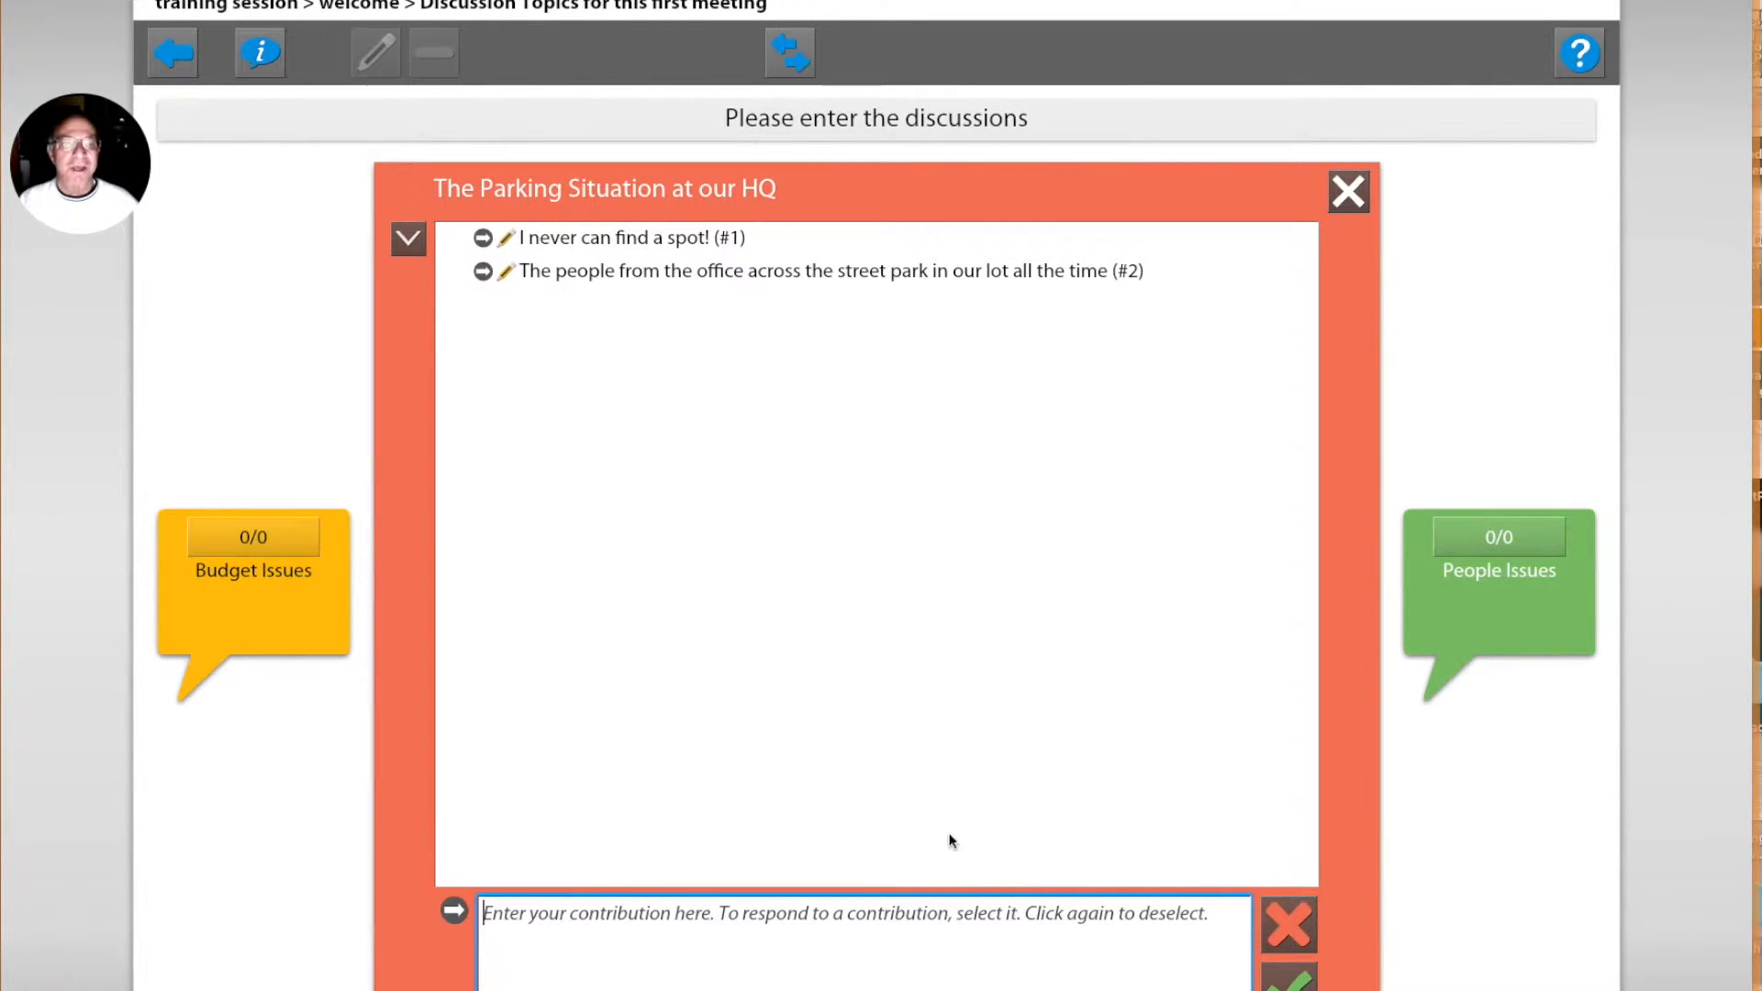
pyautogui.click(1349, 200)
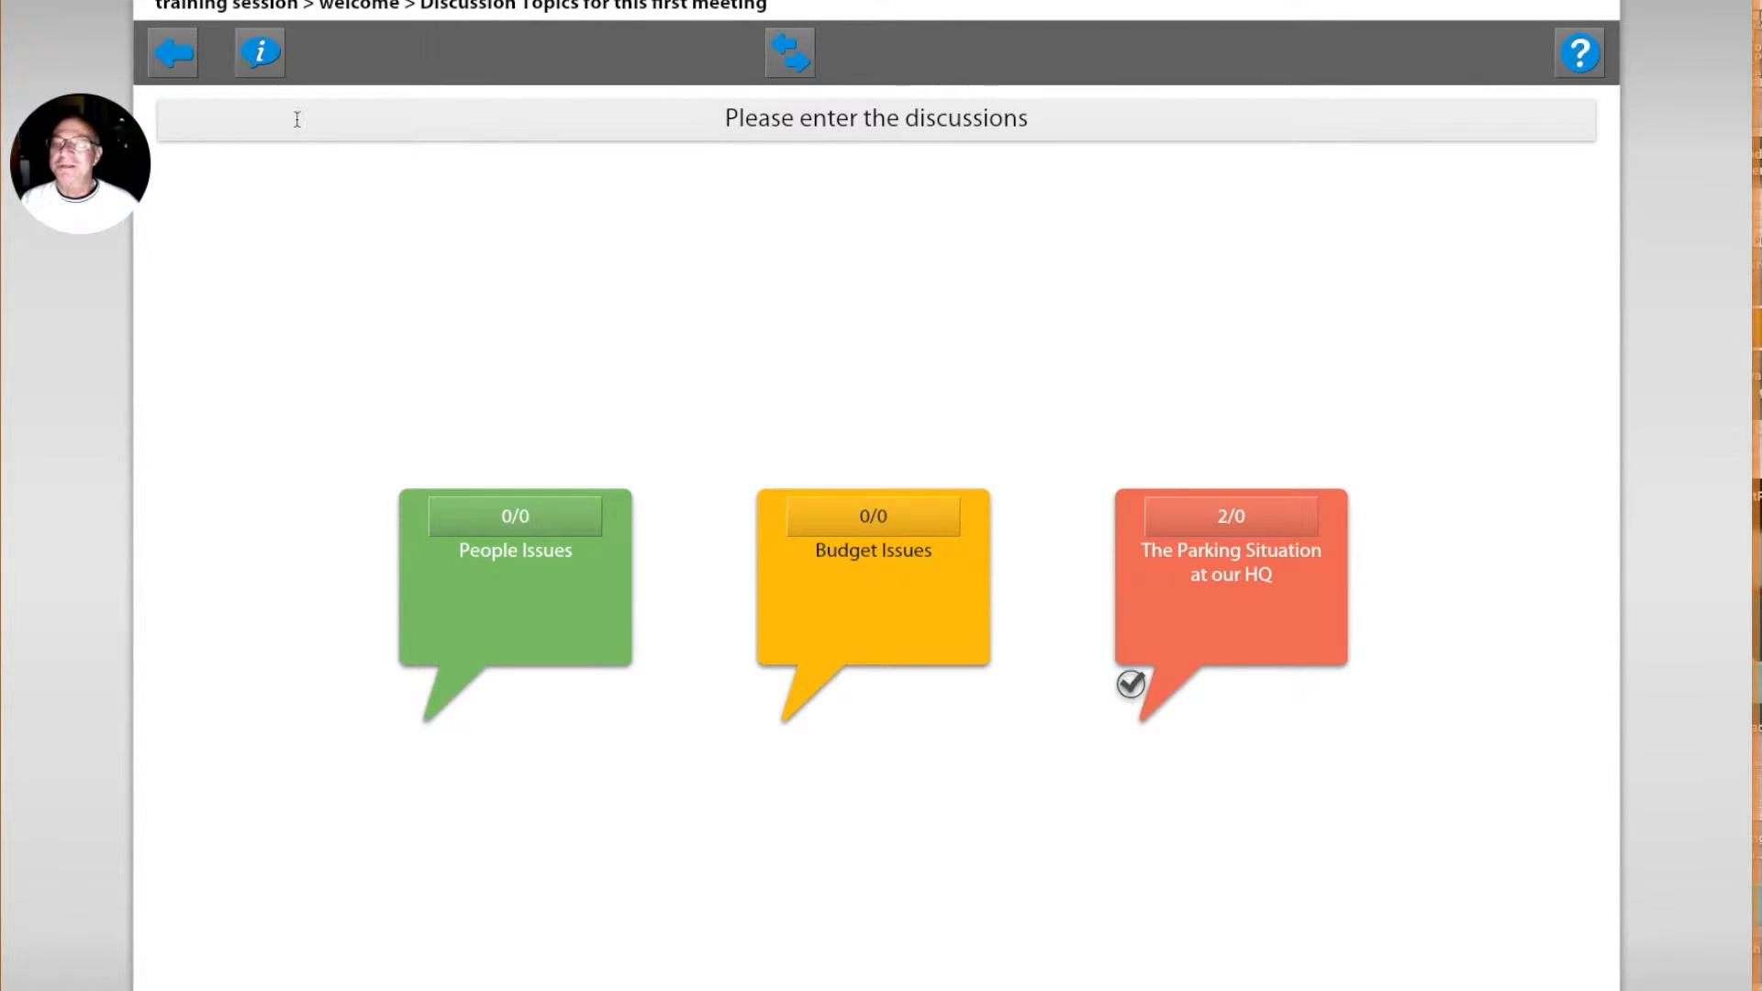
# Step: Leave the discussion, log out of the participant session and exit the closing message
pyautogui.click(186, 63)
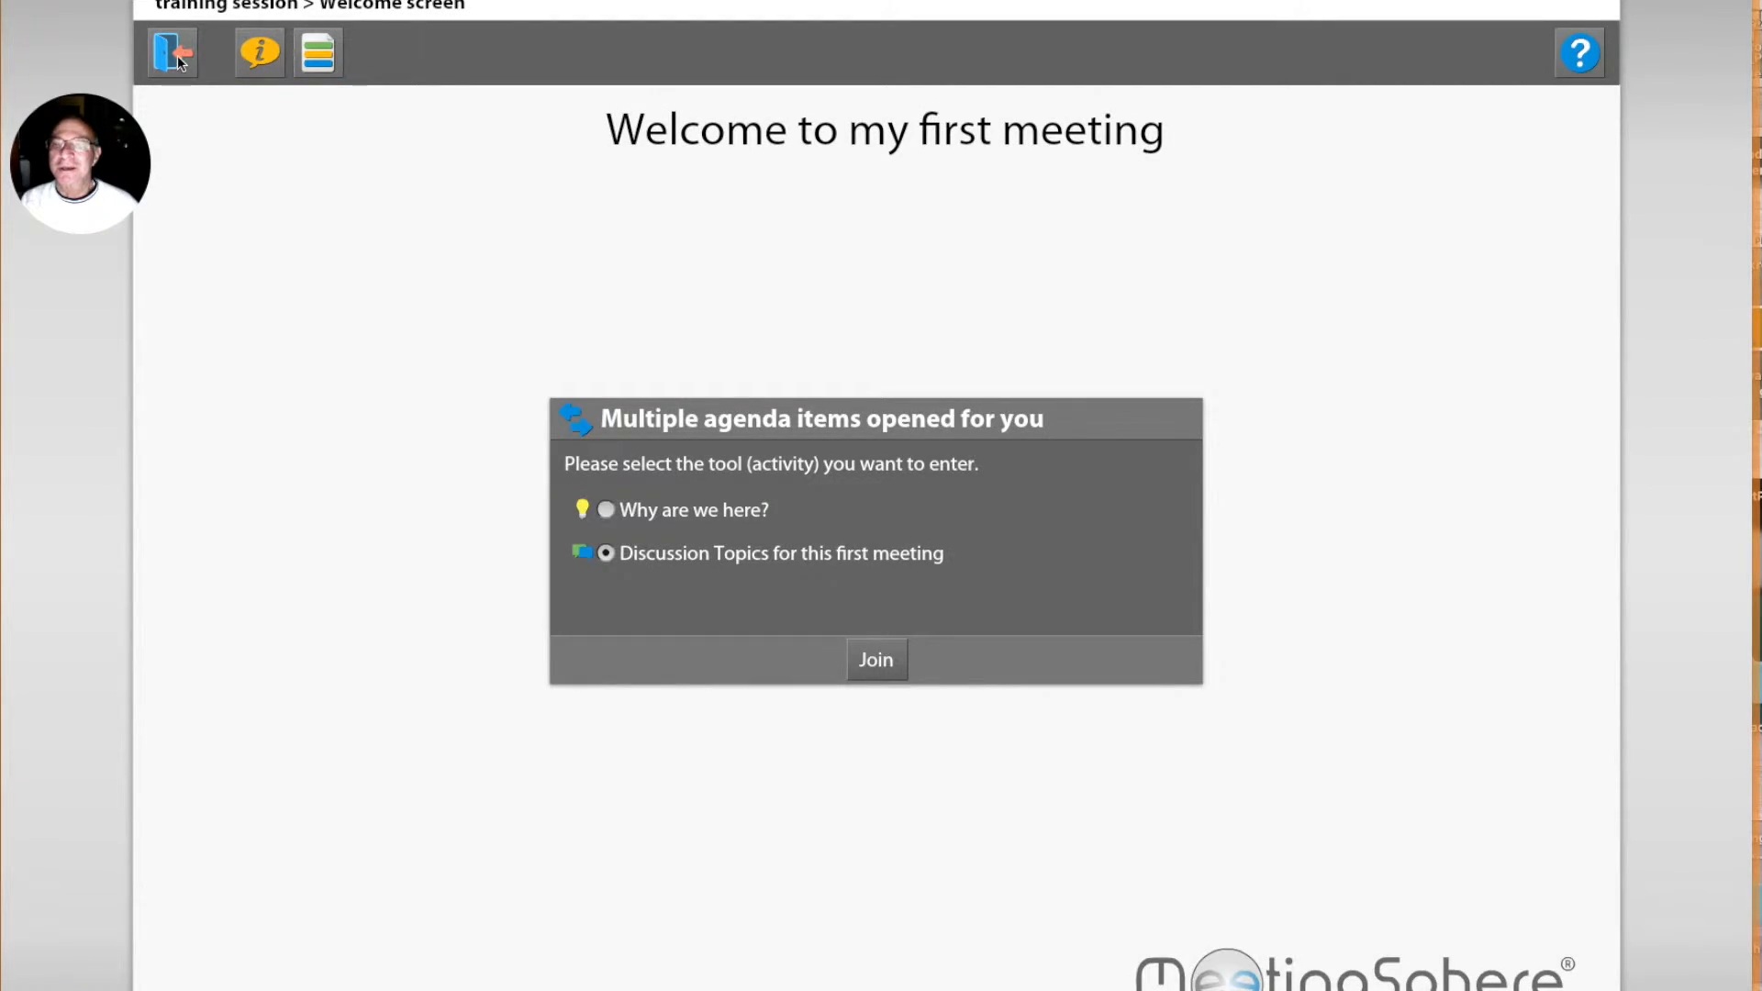
pyautogui.click(177, 53)
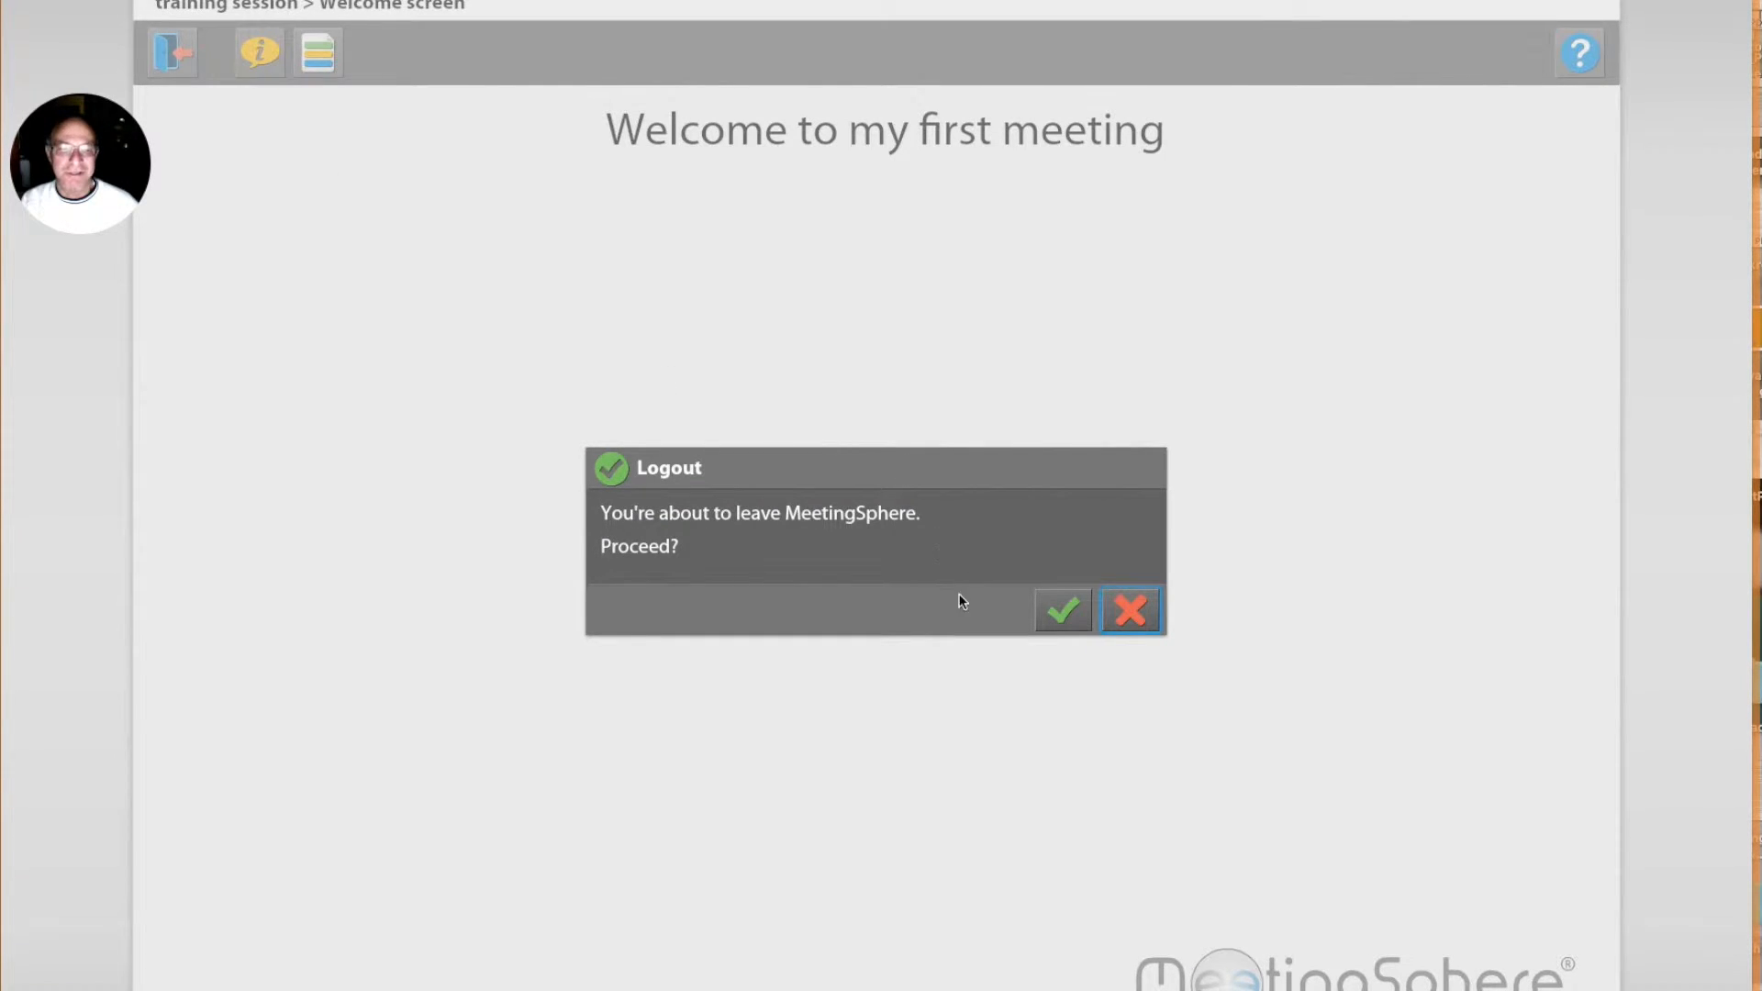
pyautogui.click(1057, 613)
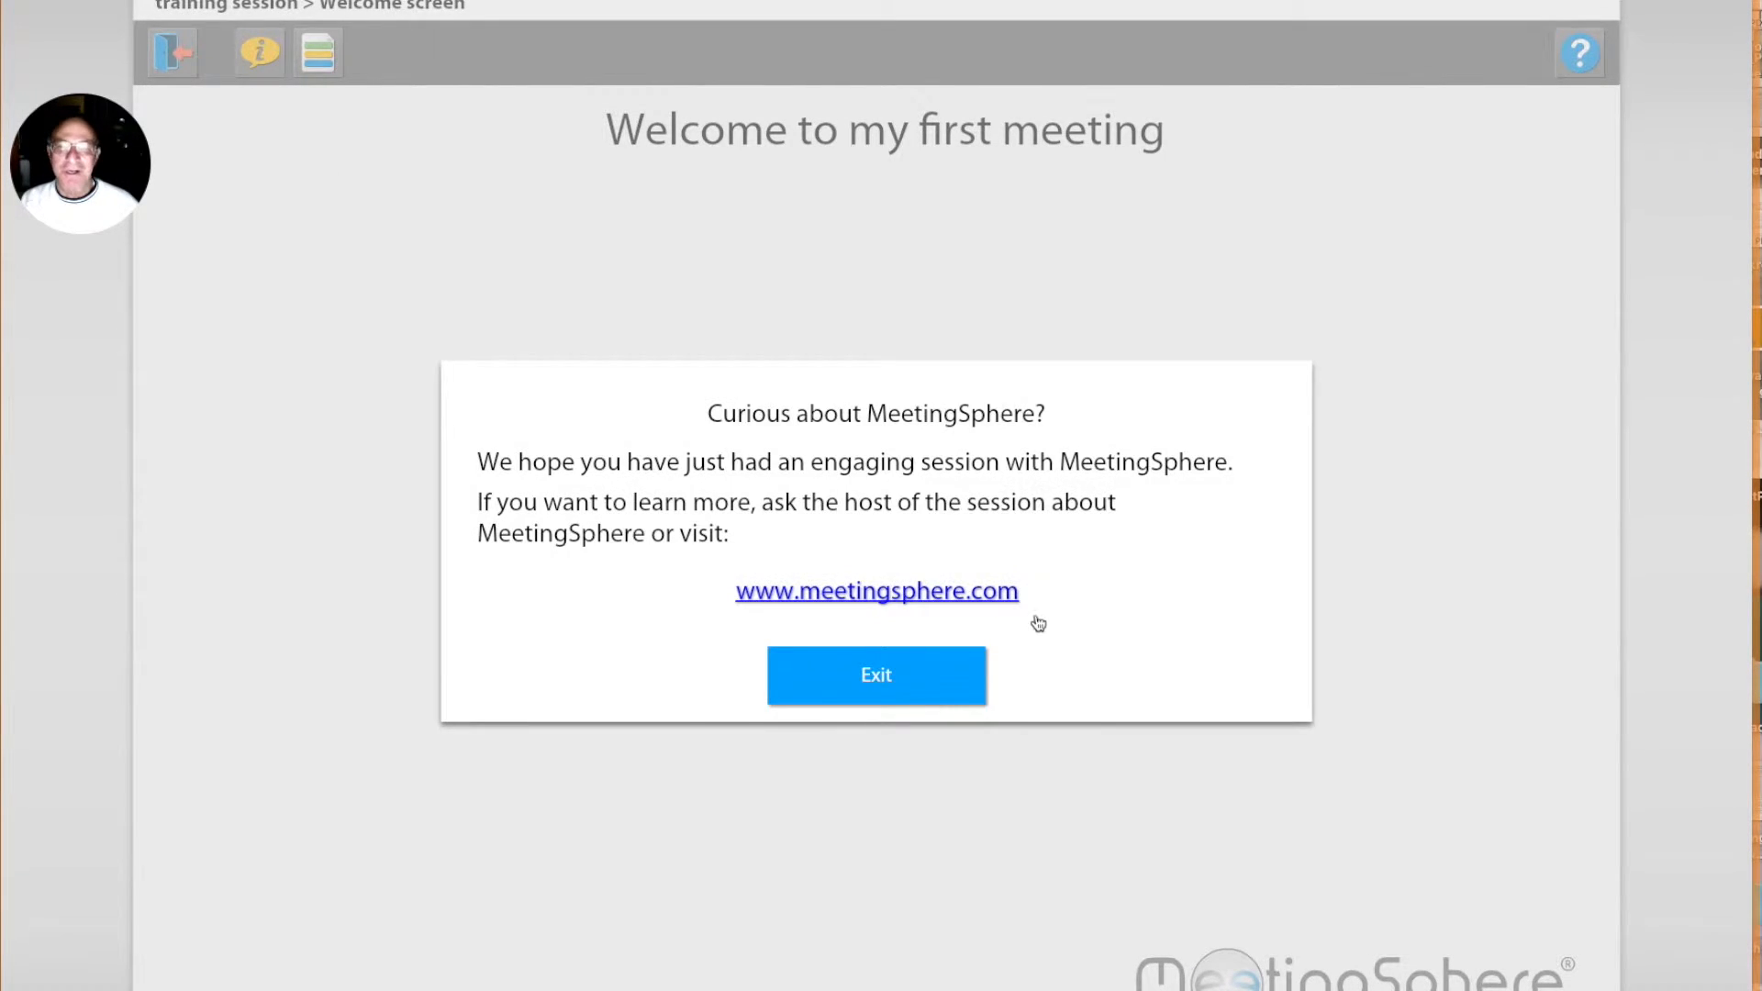
pyautogui.click(958, 702)
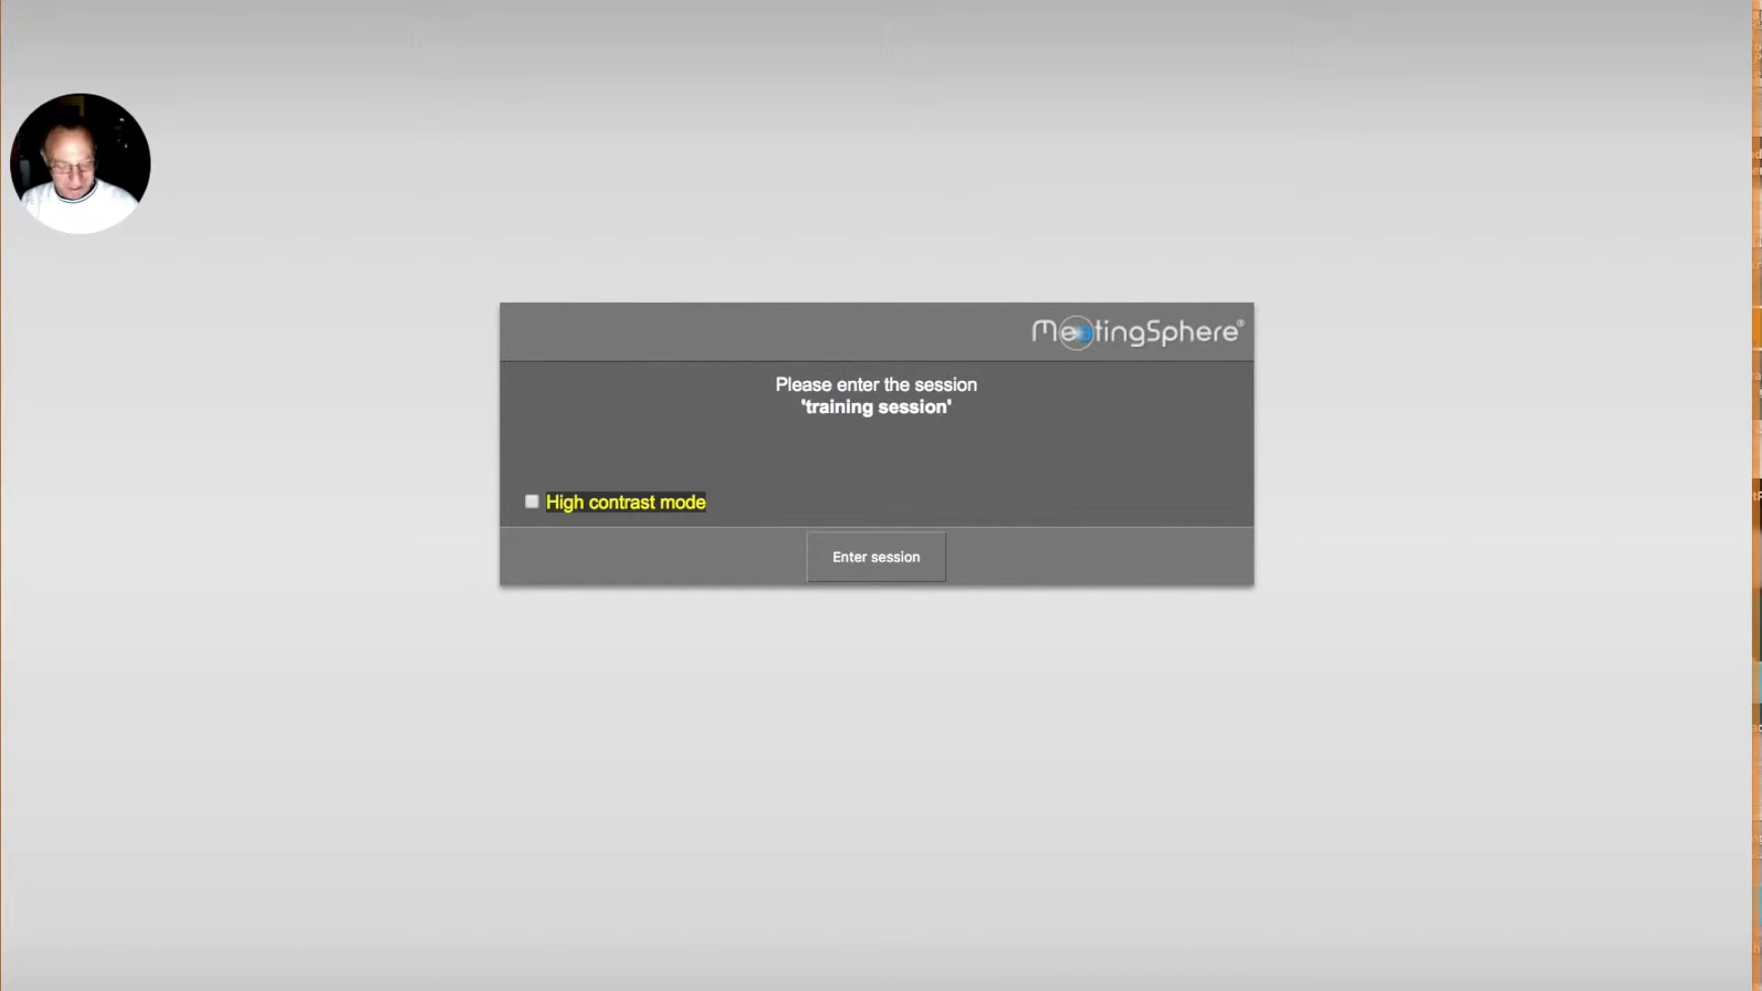
# Step: Open the MeetingSphere host login page and log in with the prefilled account details to reach the sessions list
pyautogui.press('BackSpace')
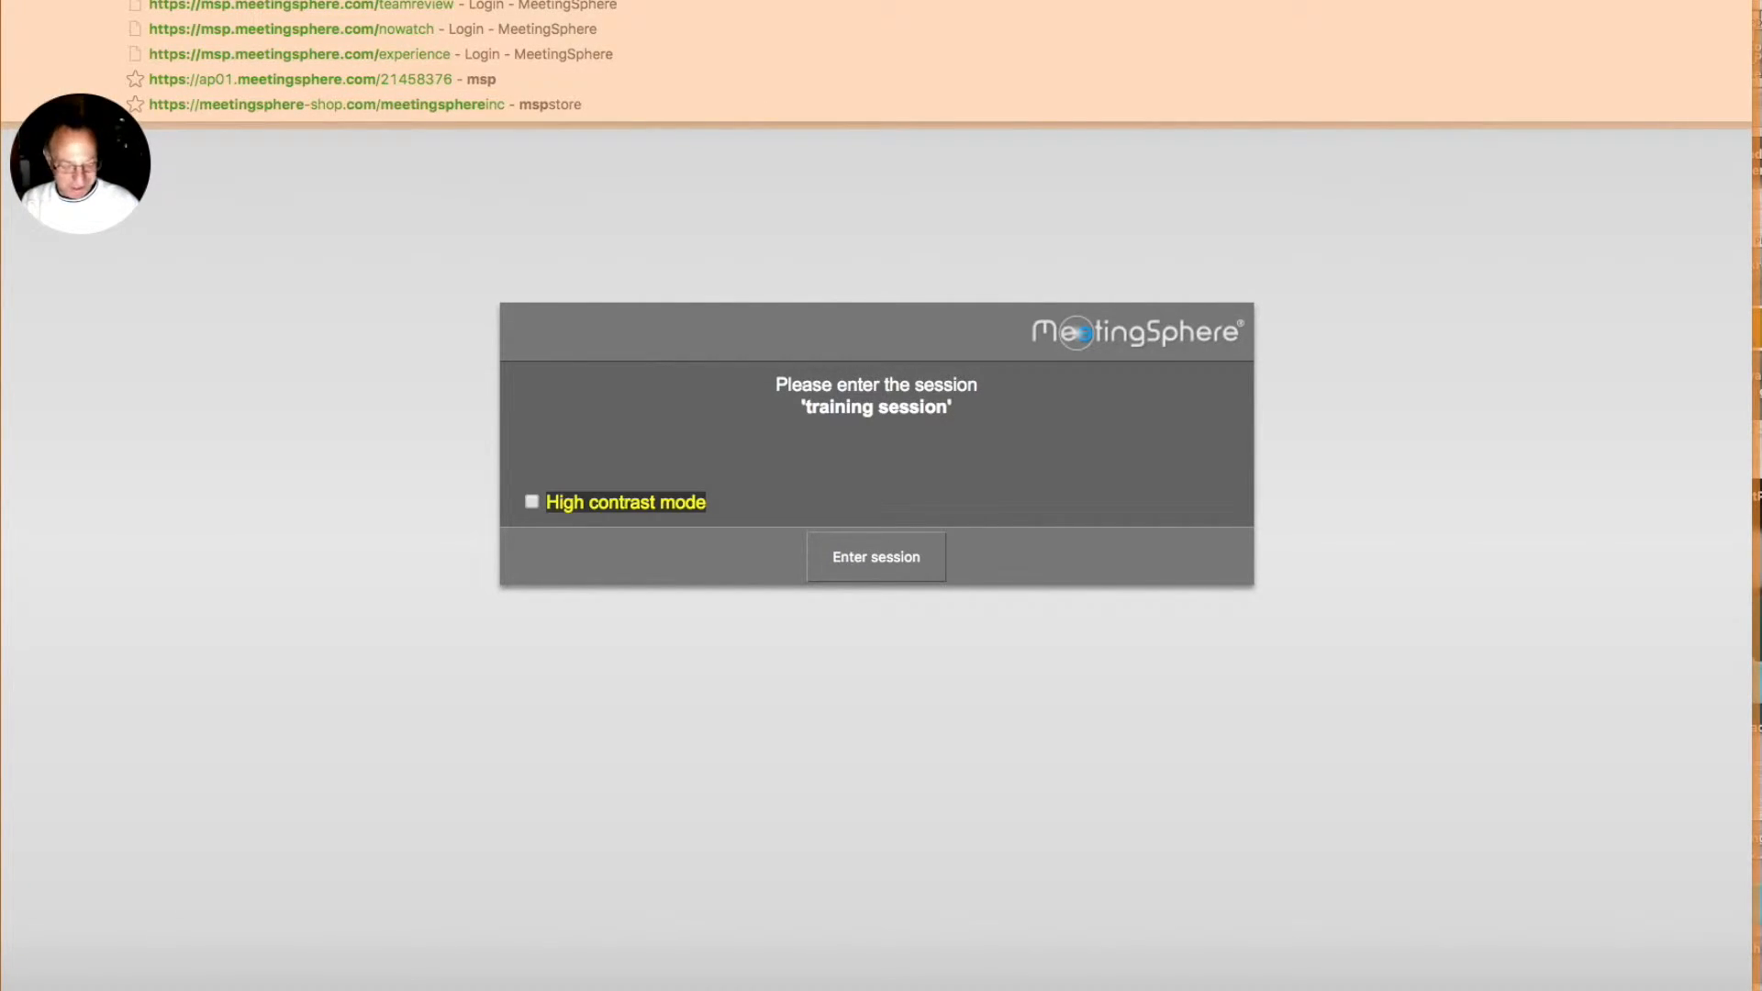
pyautogui.press('Return')
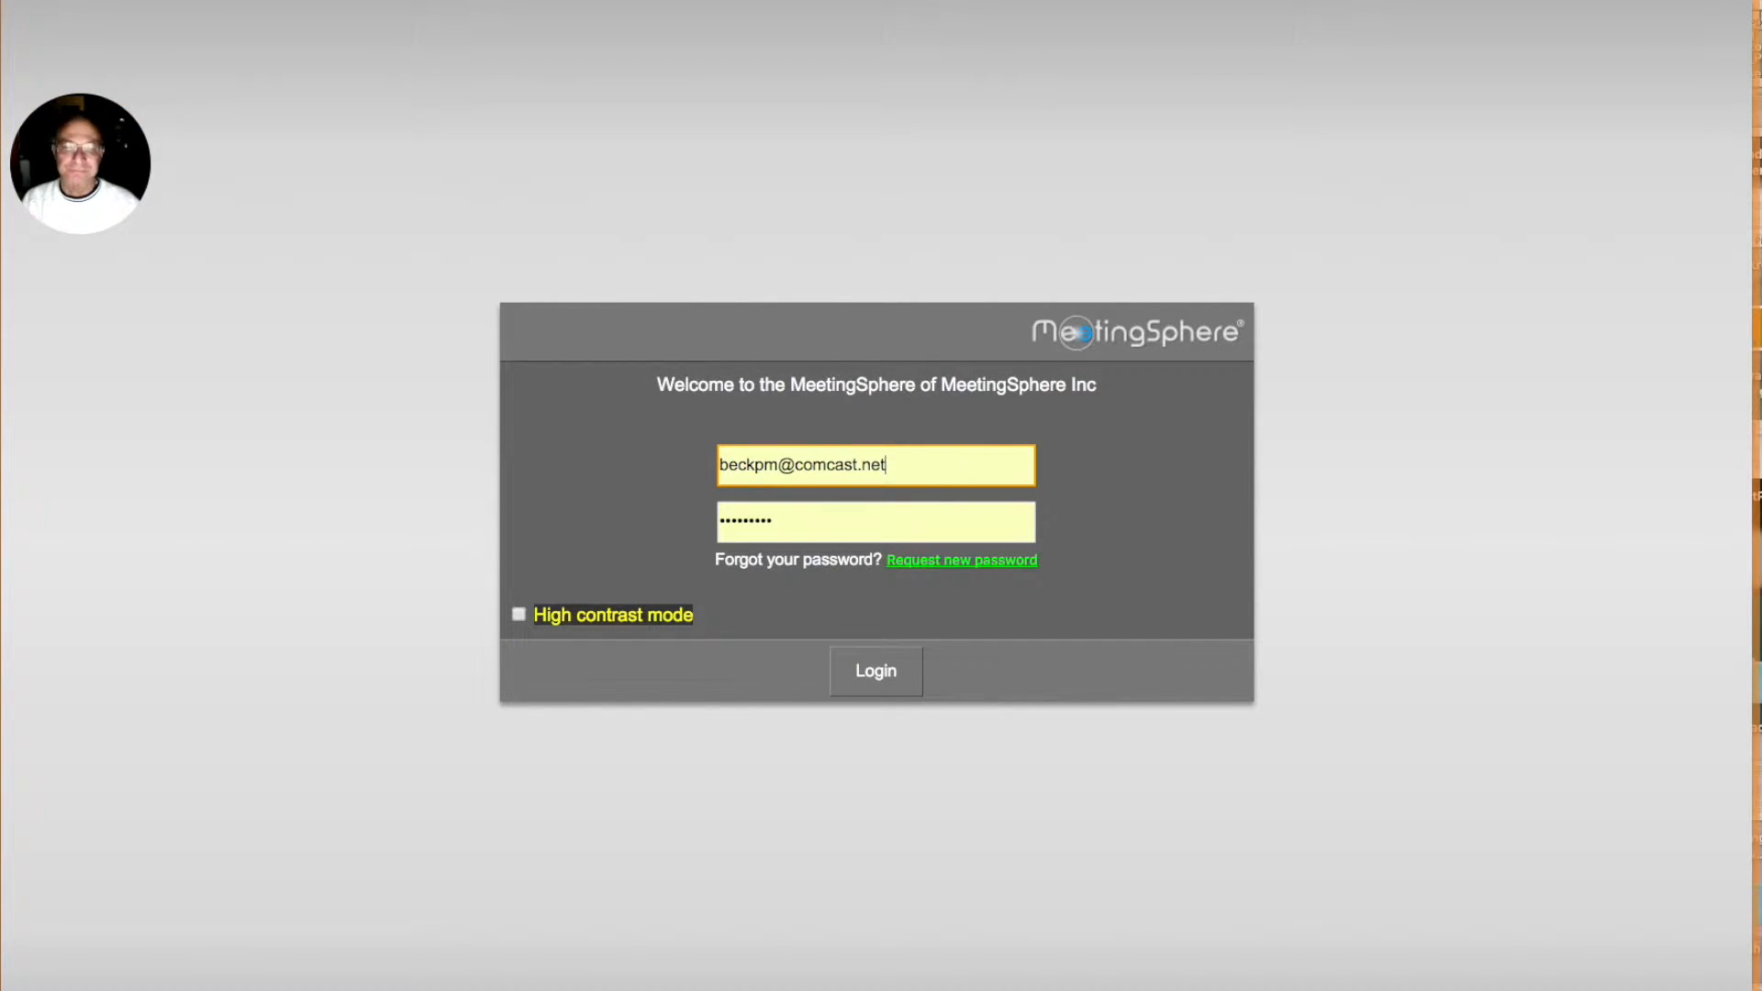
pyautogui.click(893, 687)
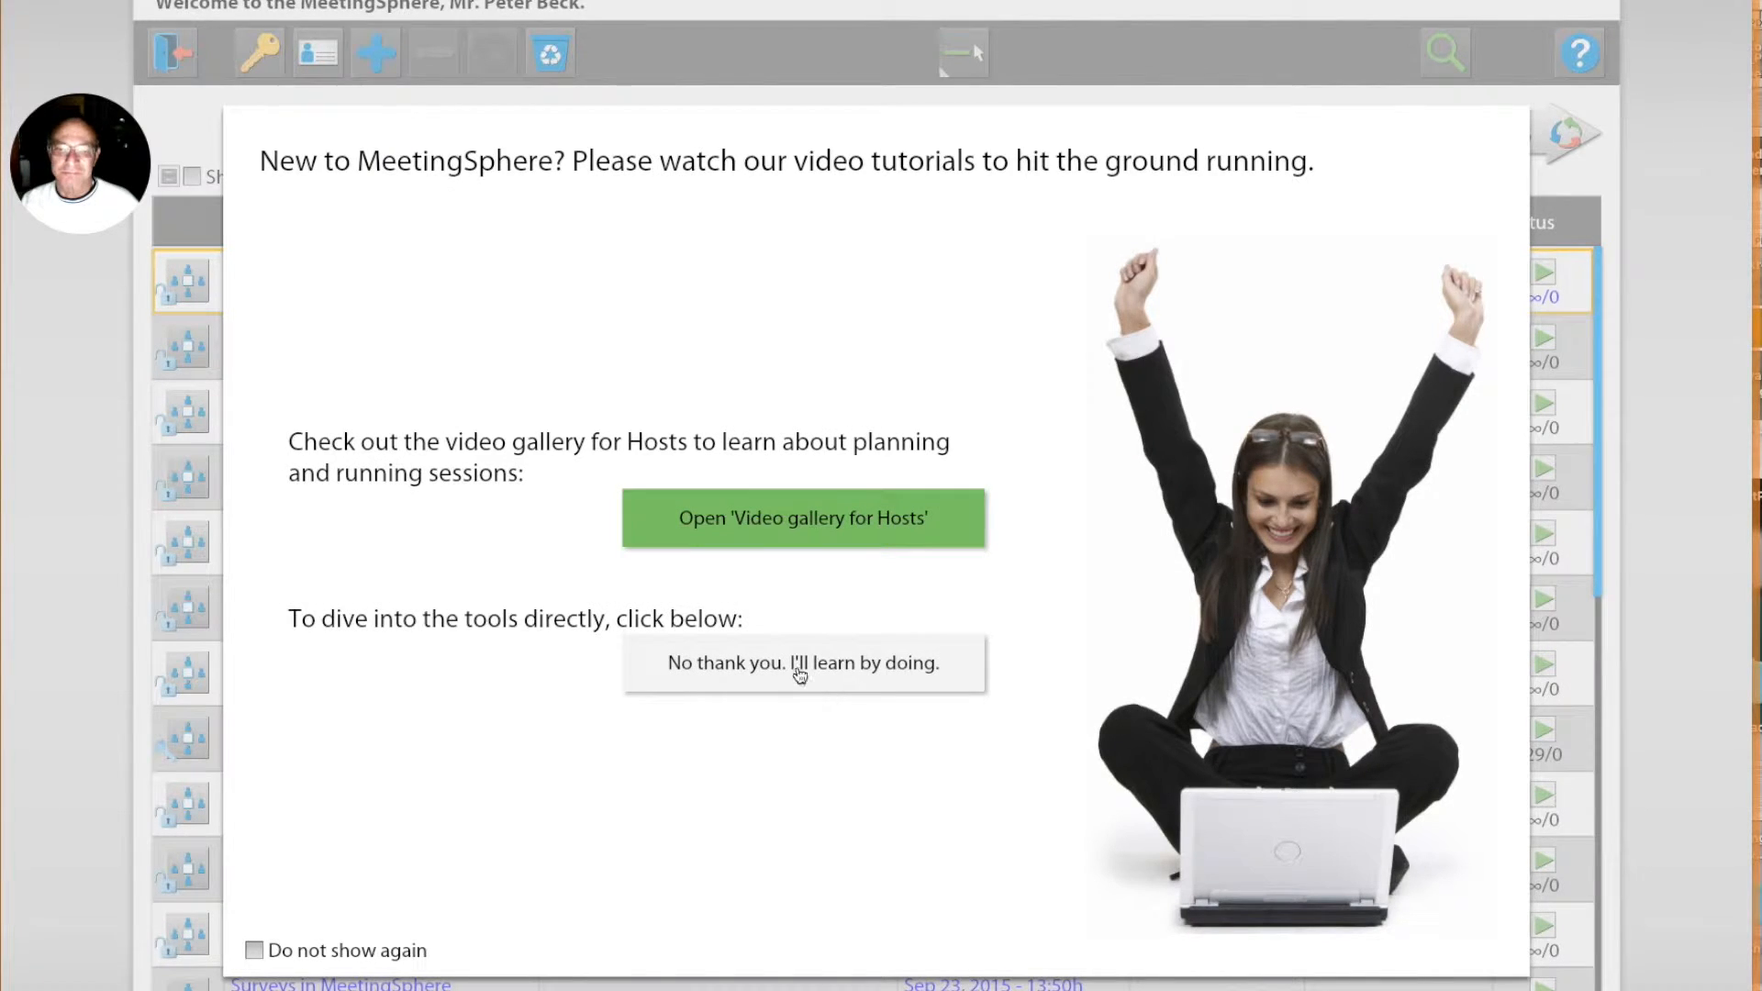
pyautogui.click(801, 675)
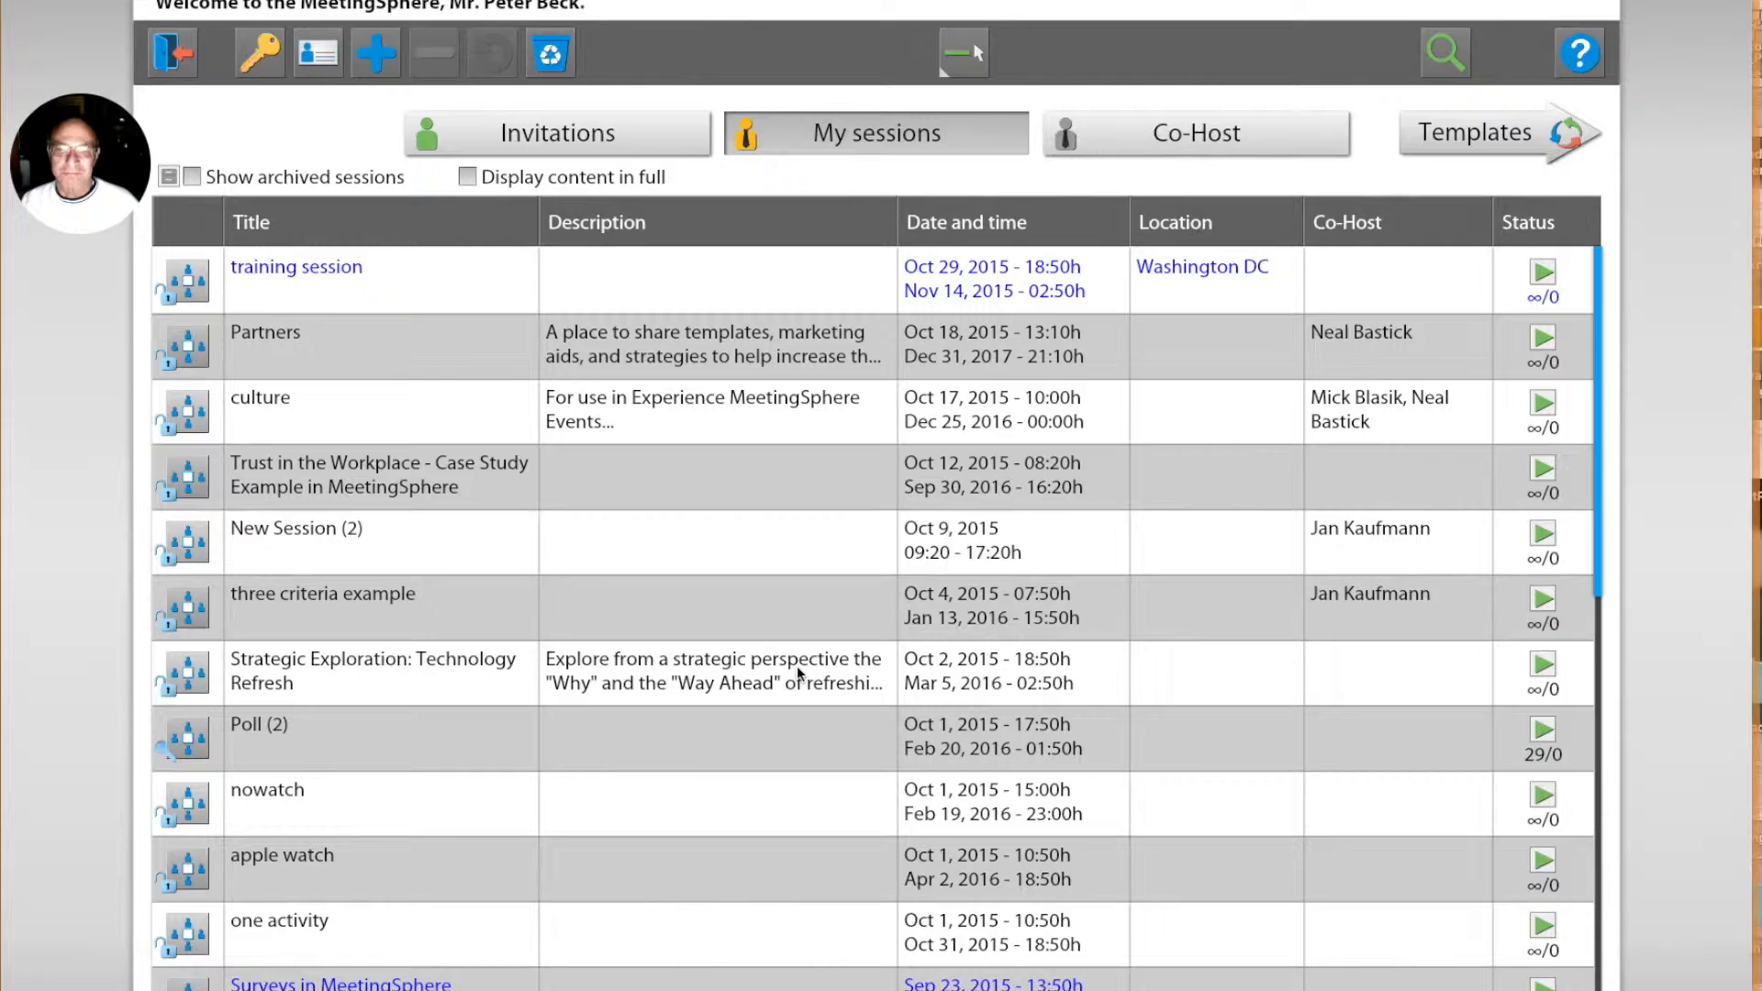
# Step: Open the training session as host, dismiss the list of people in the session, and open its session report specification
pyautogui.doubleClick(268, 292)
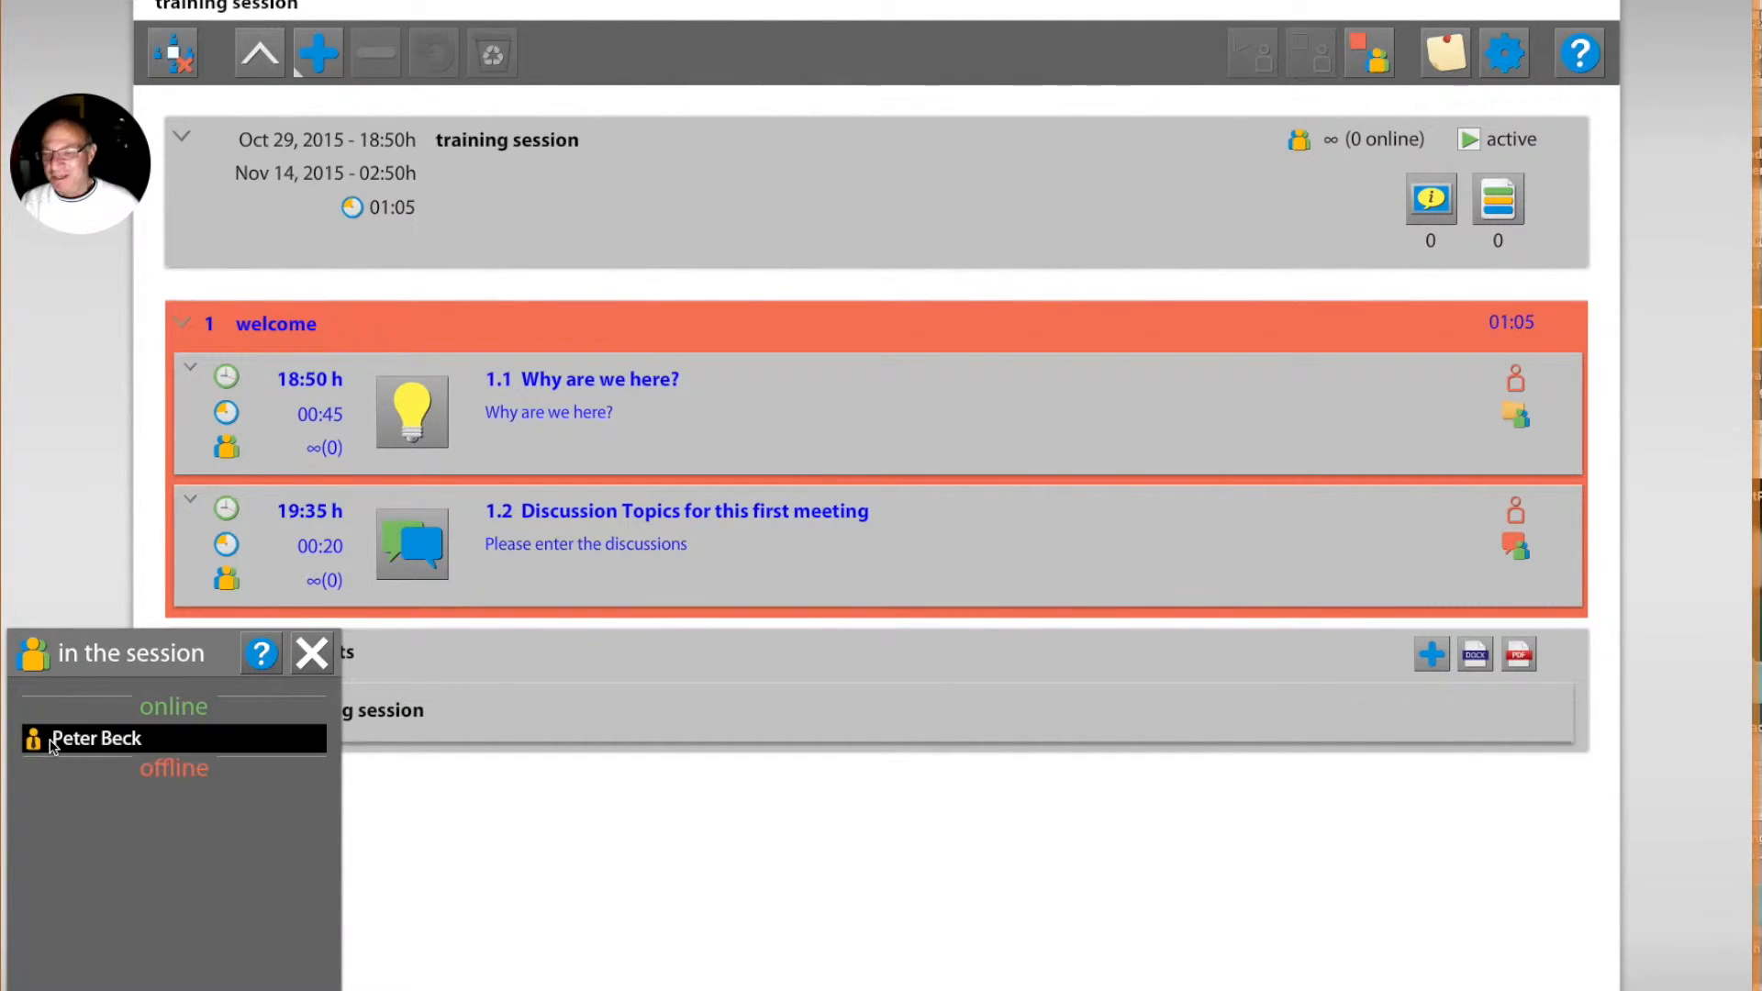
pyautogui.click(310, 655)
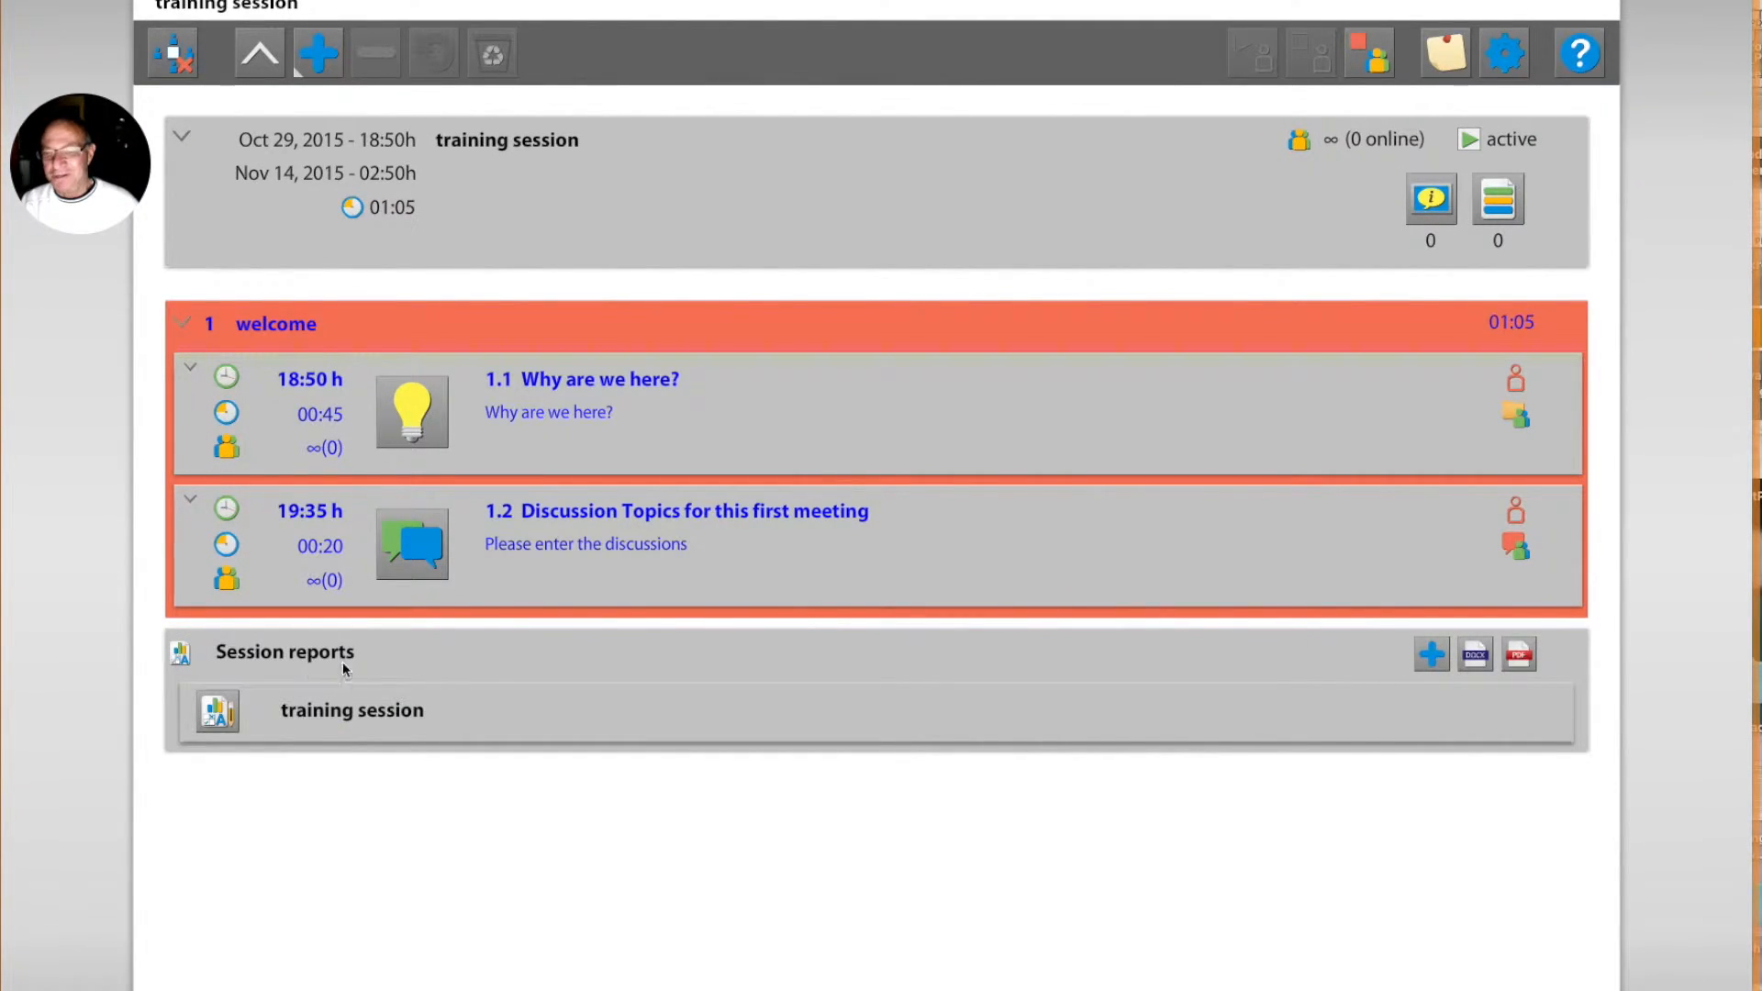
pyautogui.click(337, 716)
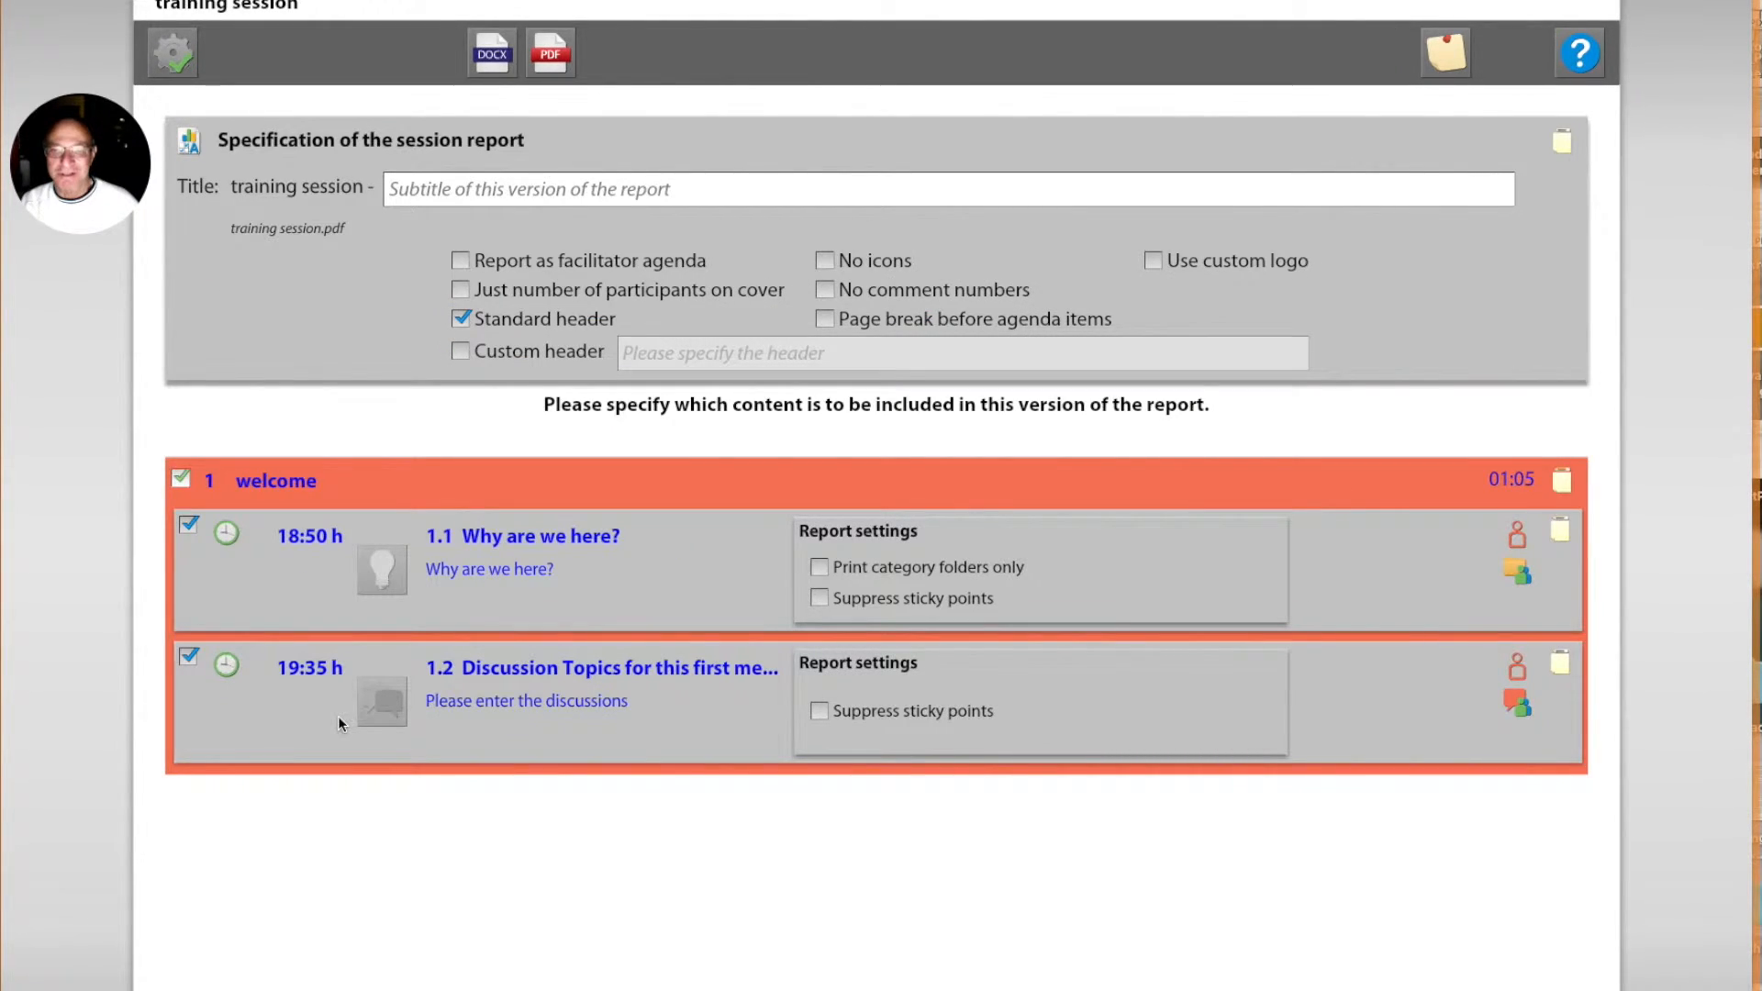
# Step: Subtitle the session report "test report", keep the standard header and both activities, and generate it as a DOCX document
pyautogui.click(468, 192)
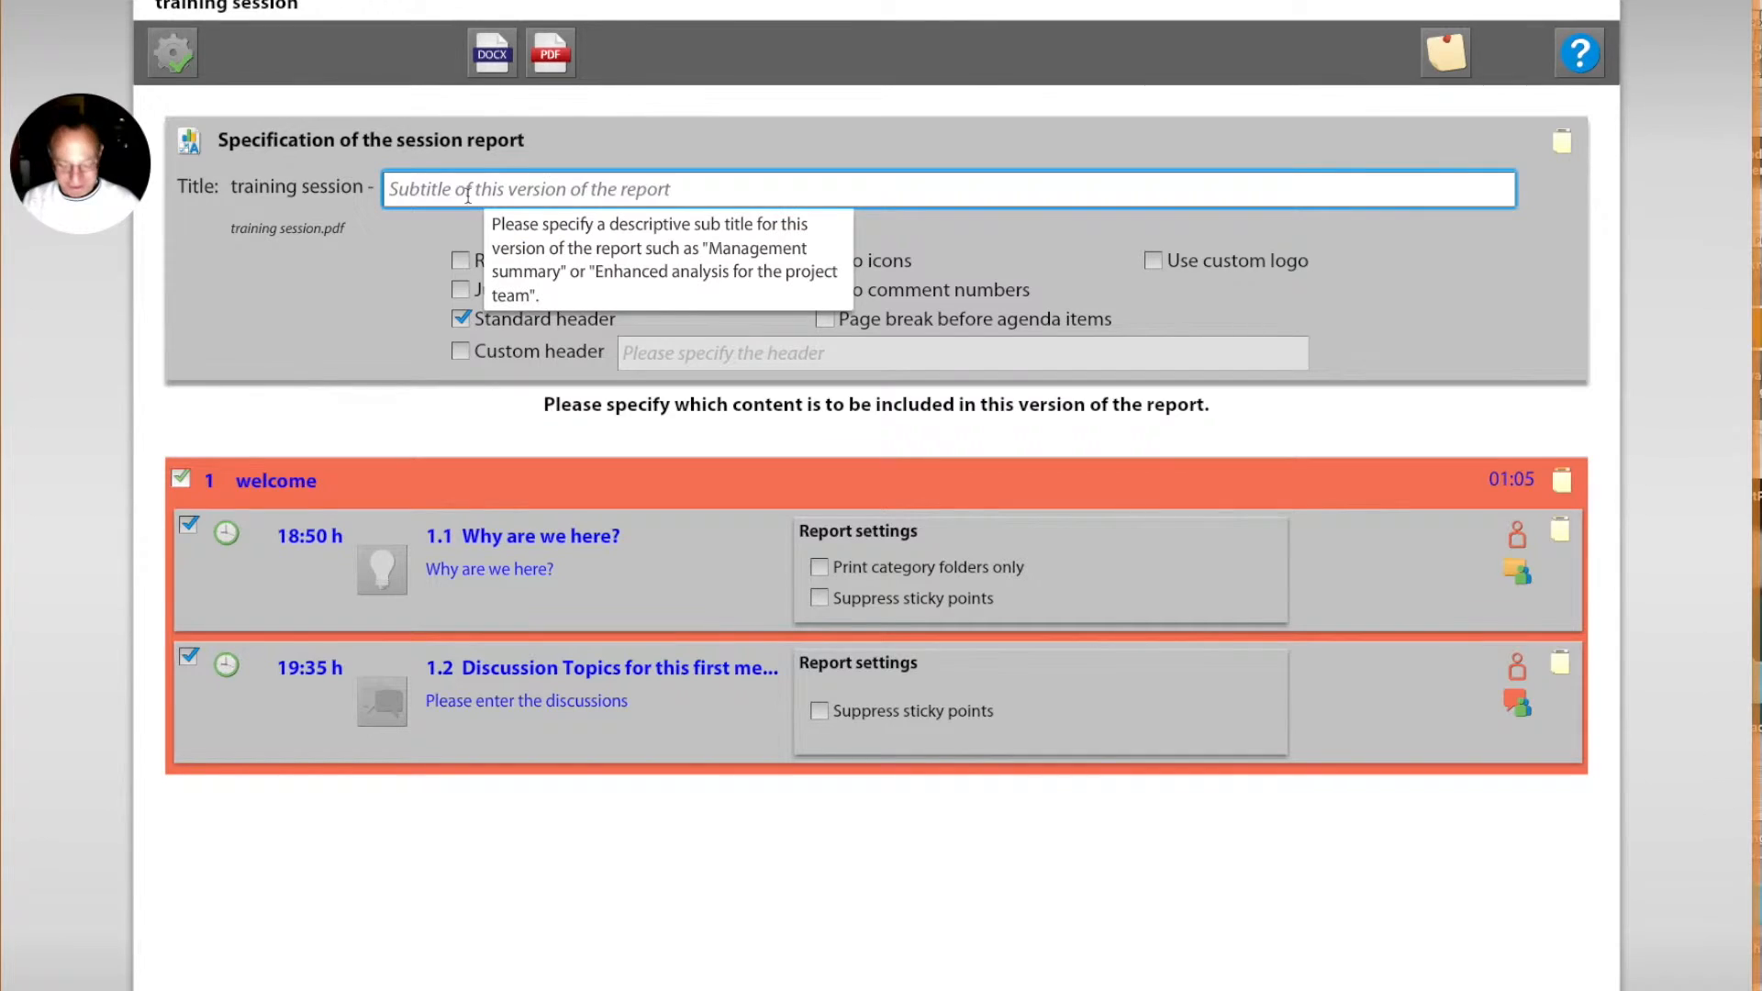
pyautogui.write('test re')
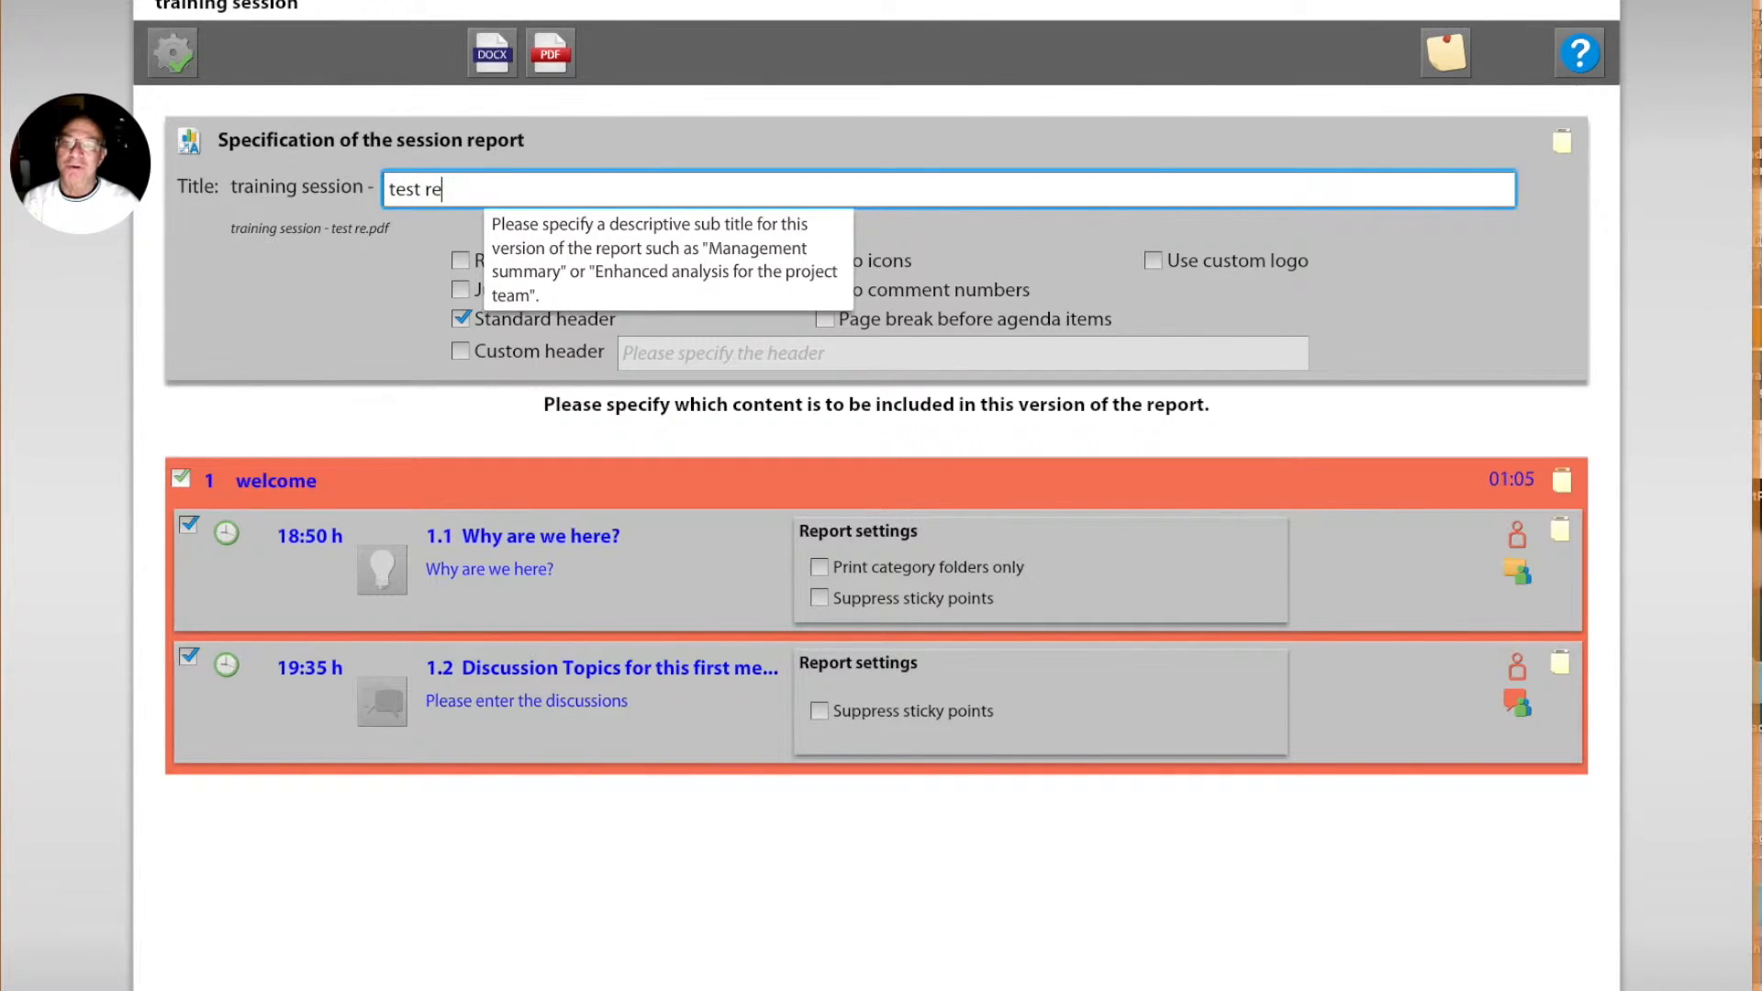
pyautogui.write('port')
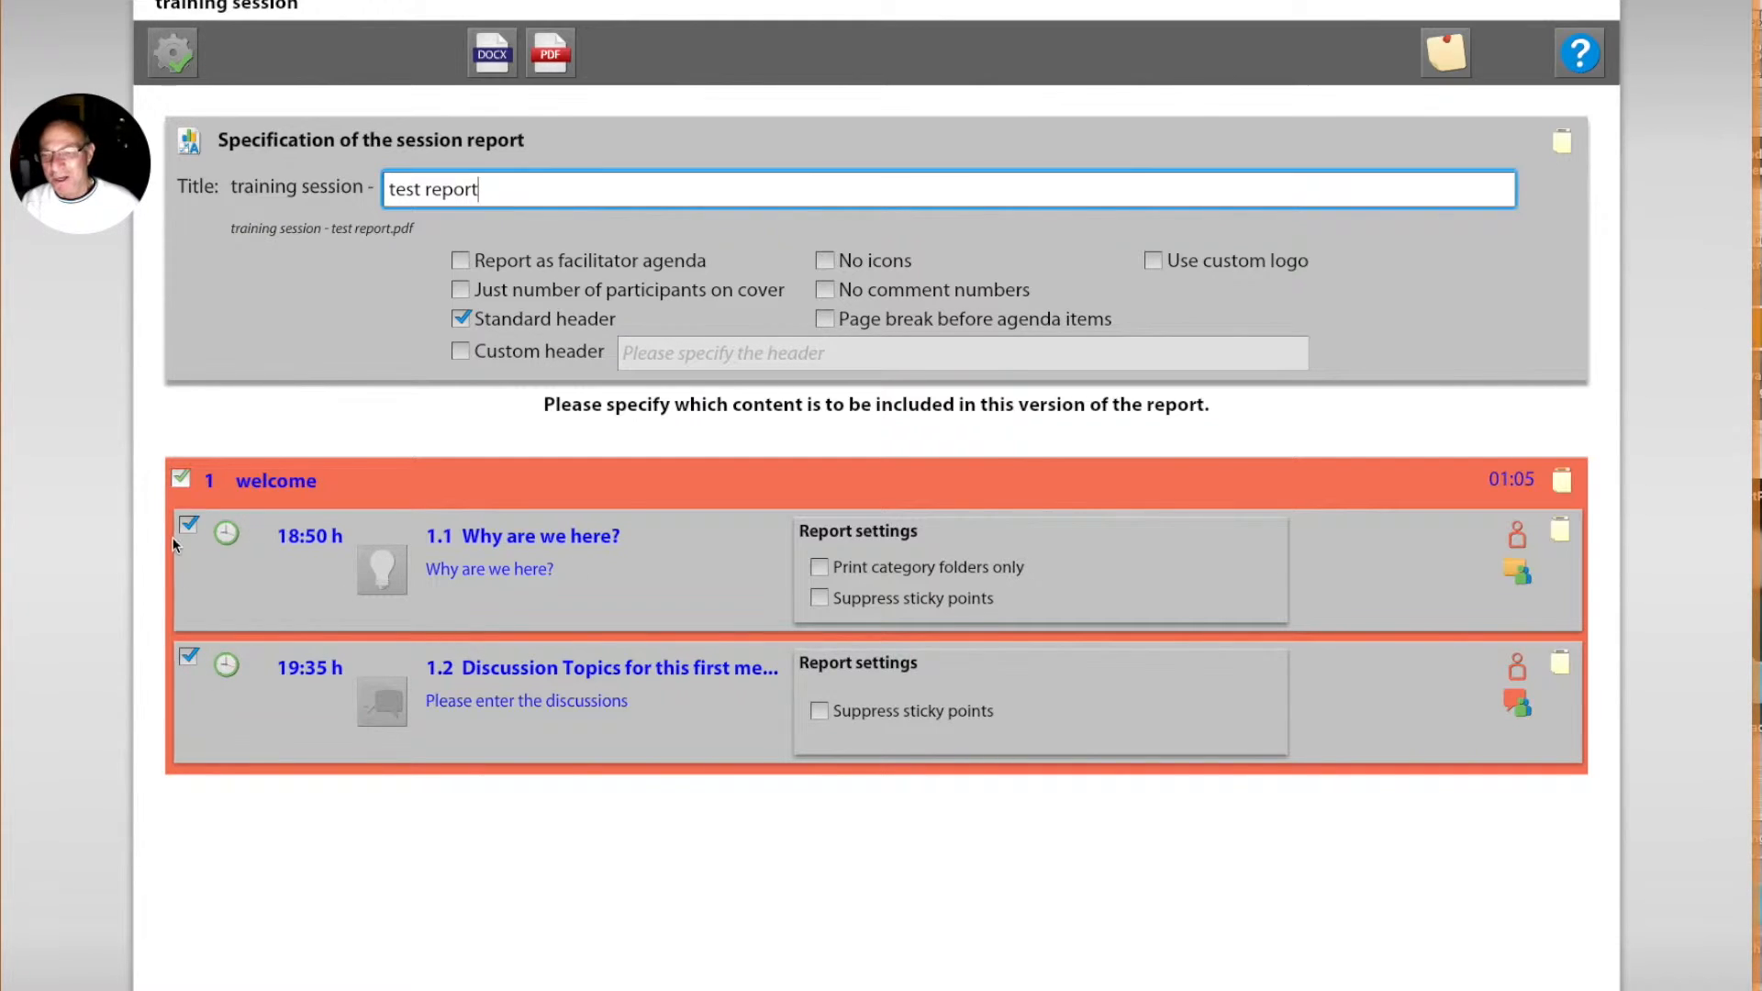
pyautogui.click(492, 58)
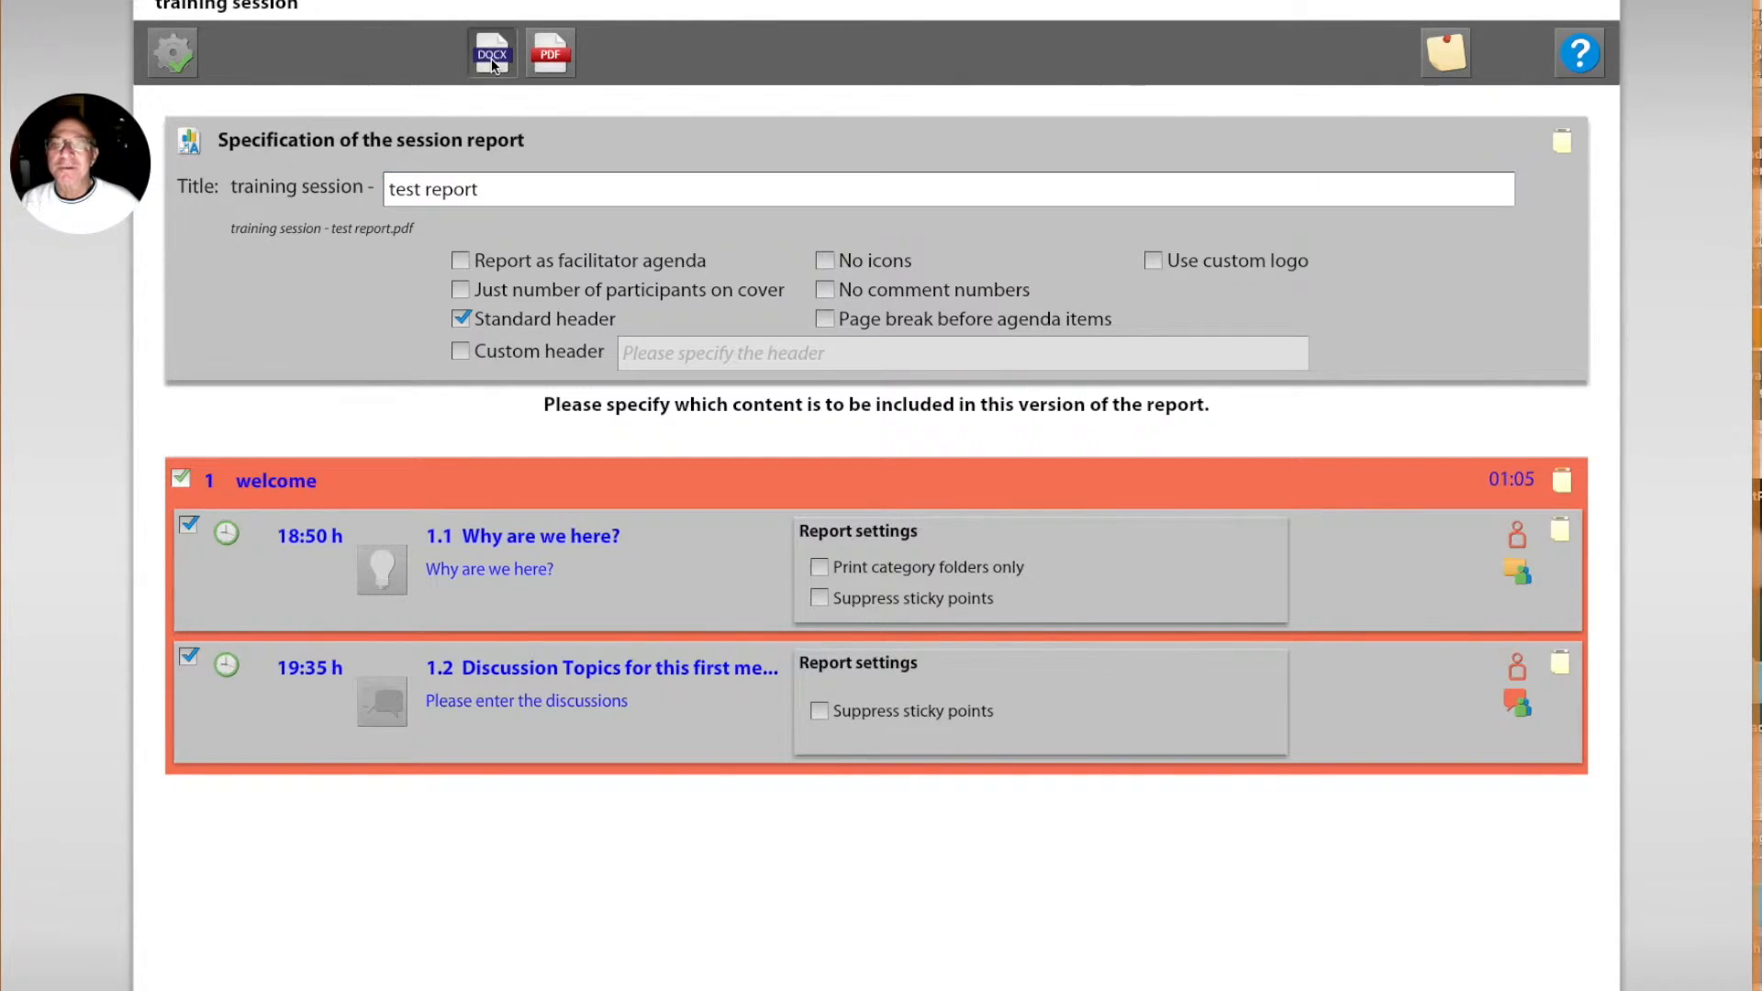
pyautogui.click(1061, 651)
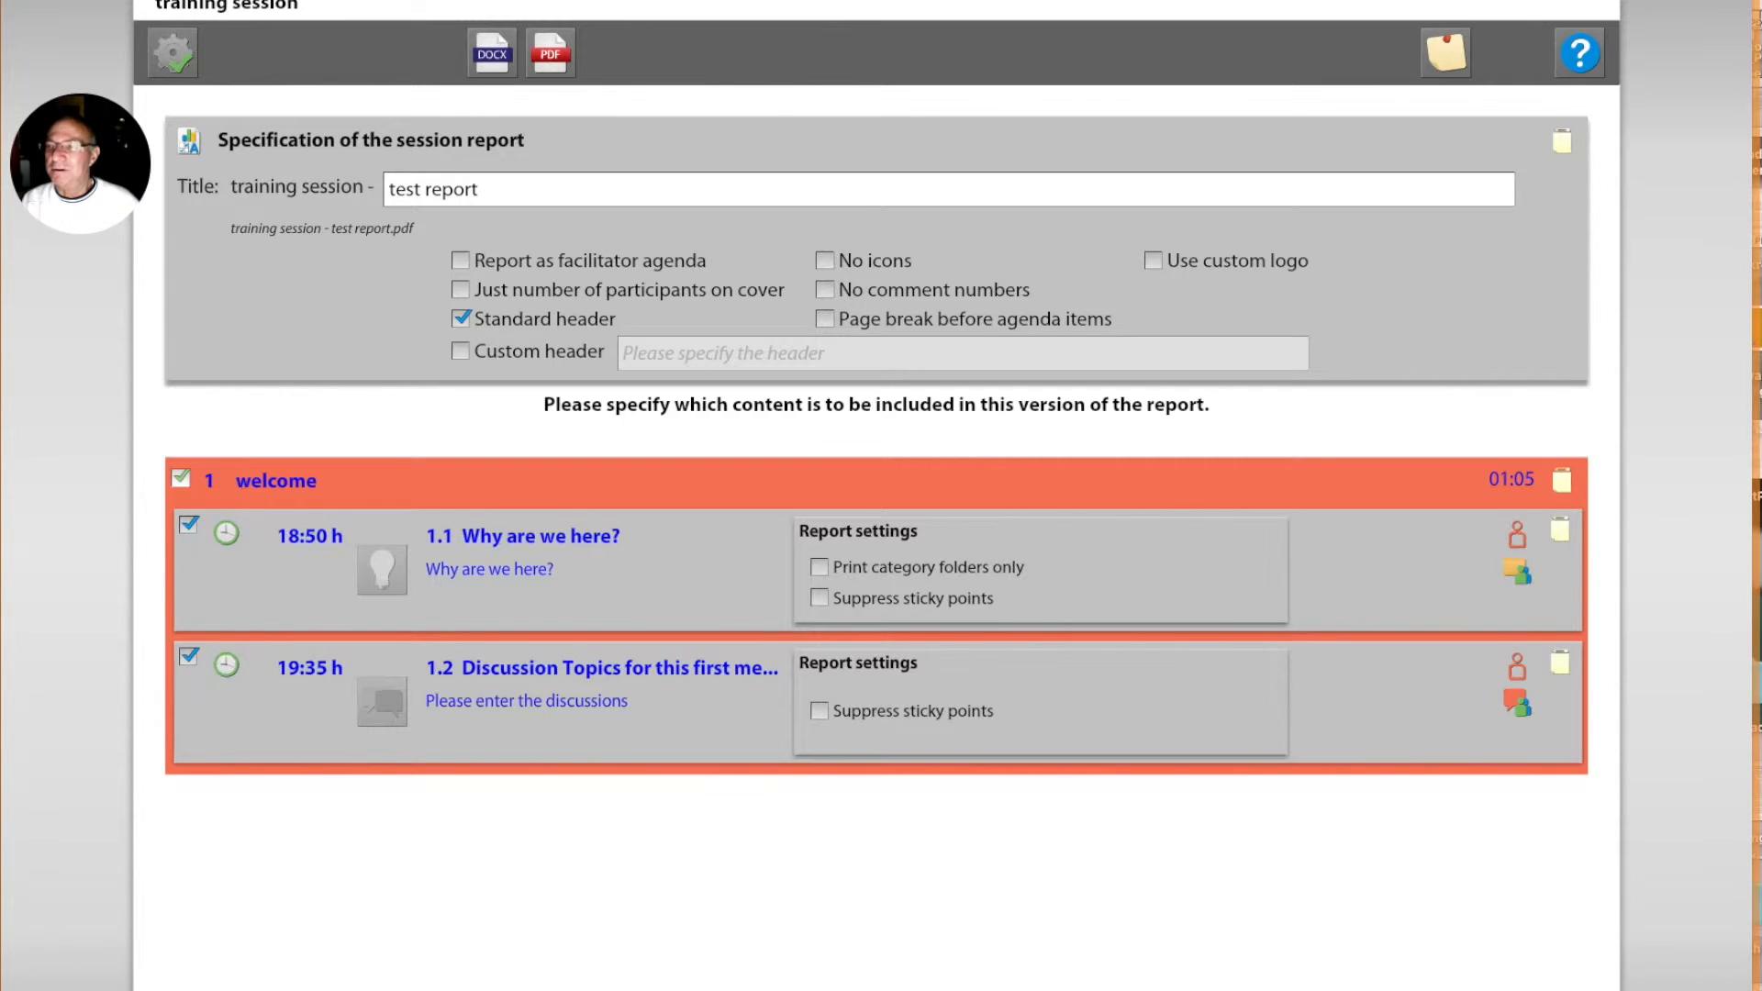
# Step: Review the generated Word report, examining its cover page, table of contents, and brainstorm and discussion contributions
pyautogui.scroll(-15, 747, 659)
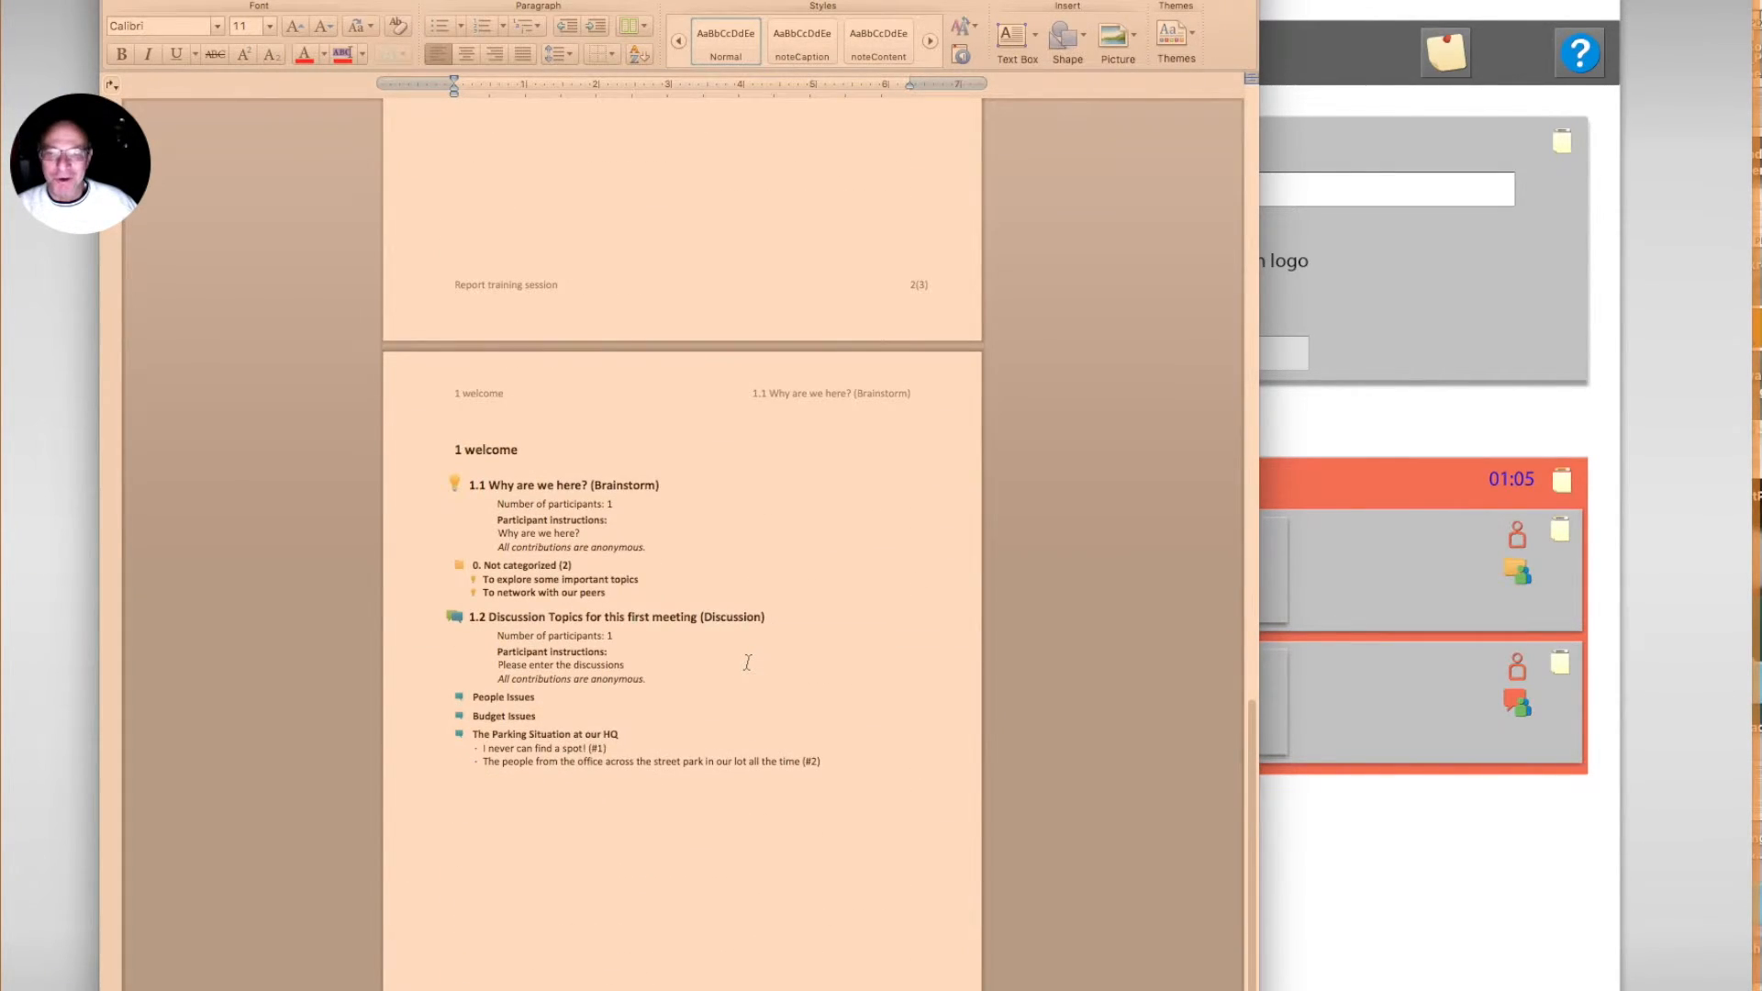
pyautogui.scroll(4, 747, 662)
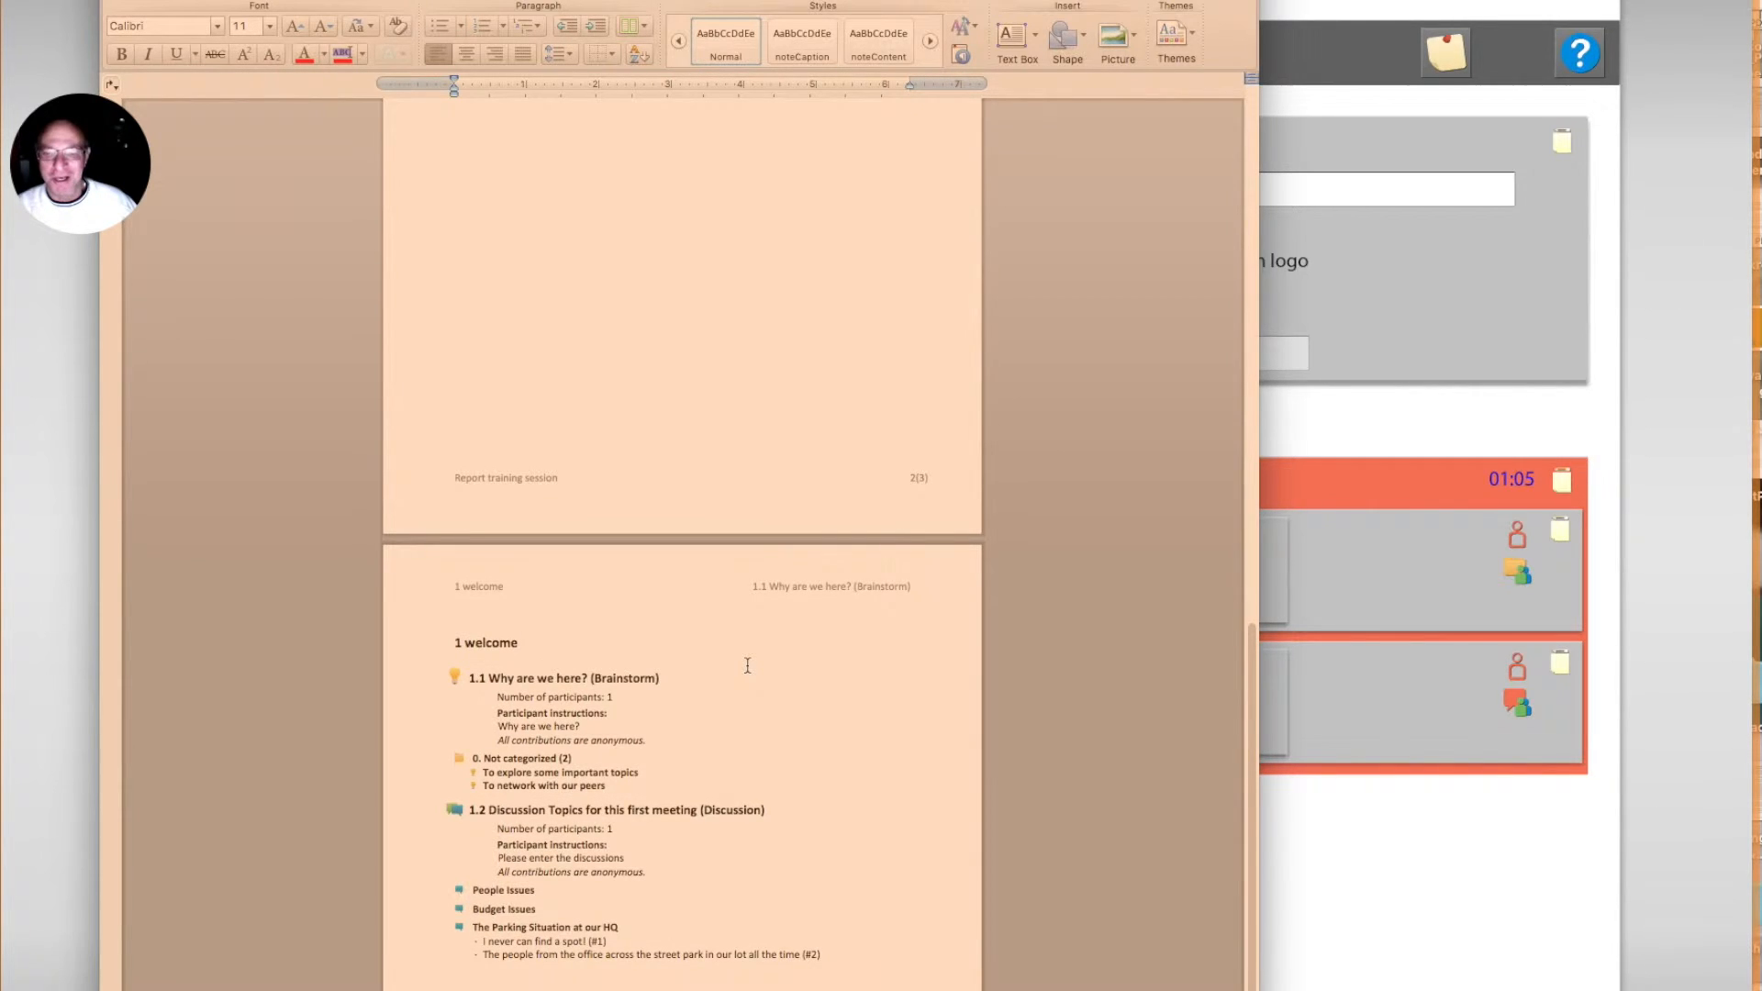
pyautogui.scroll(20, 747, 665)
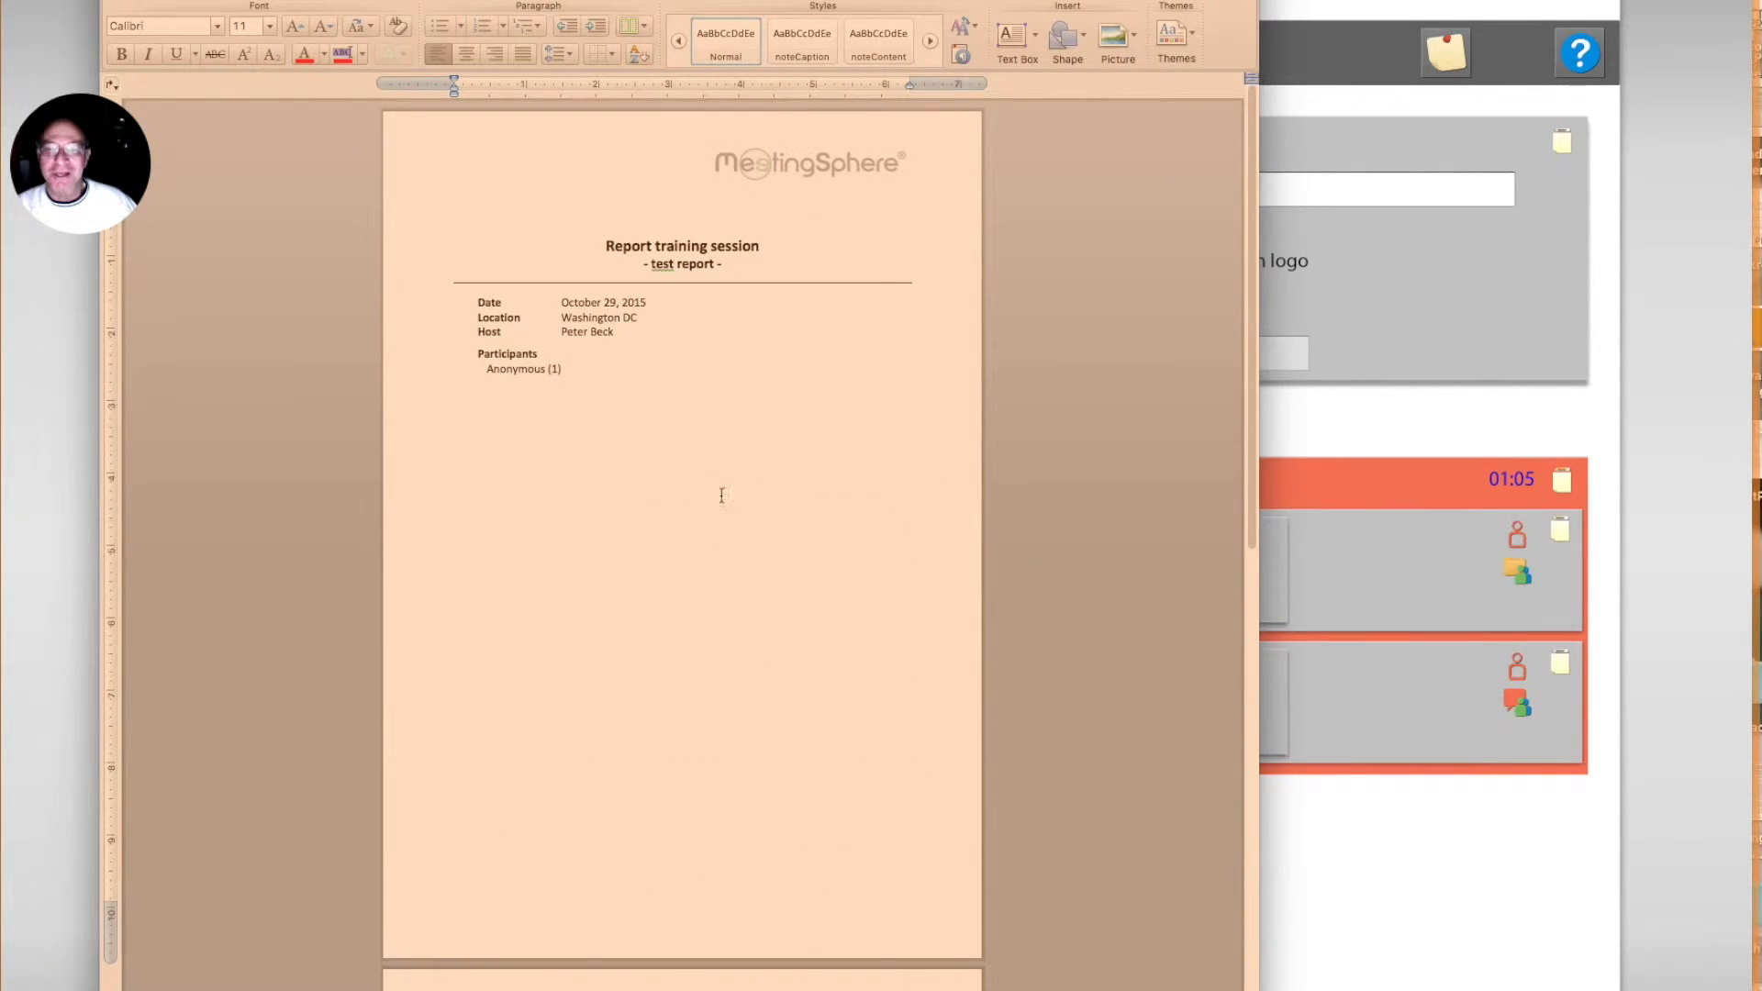
pyautogui.scroll(-16, 565, 479)
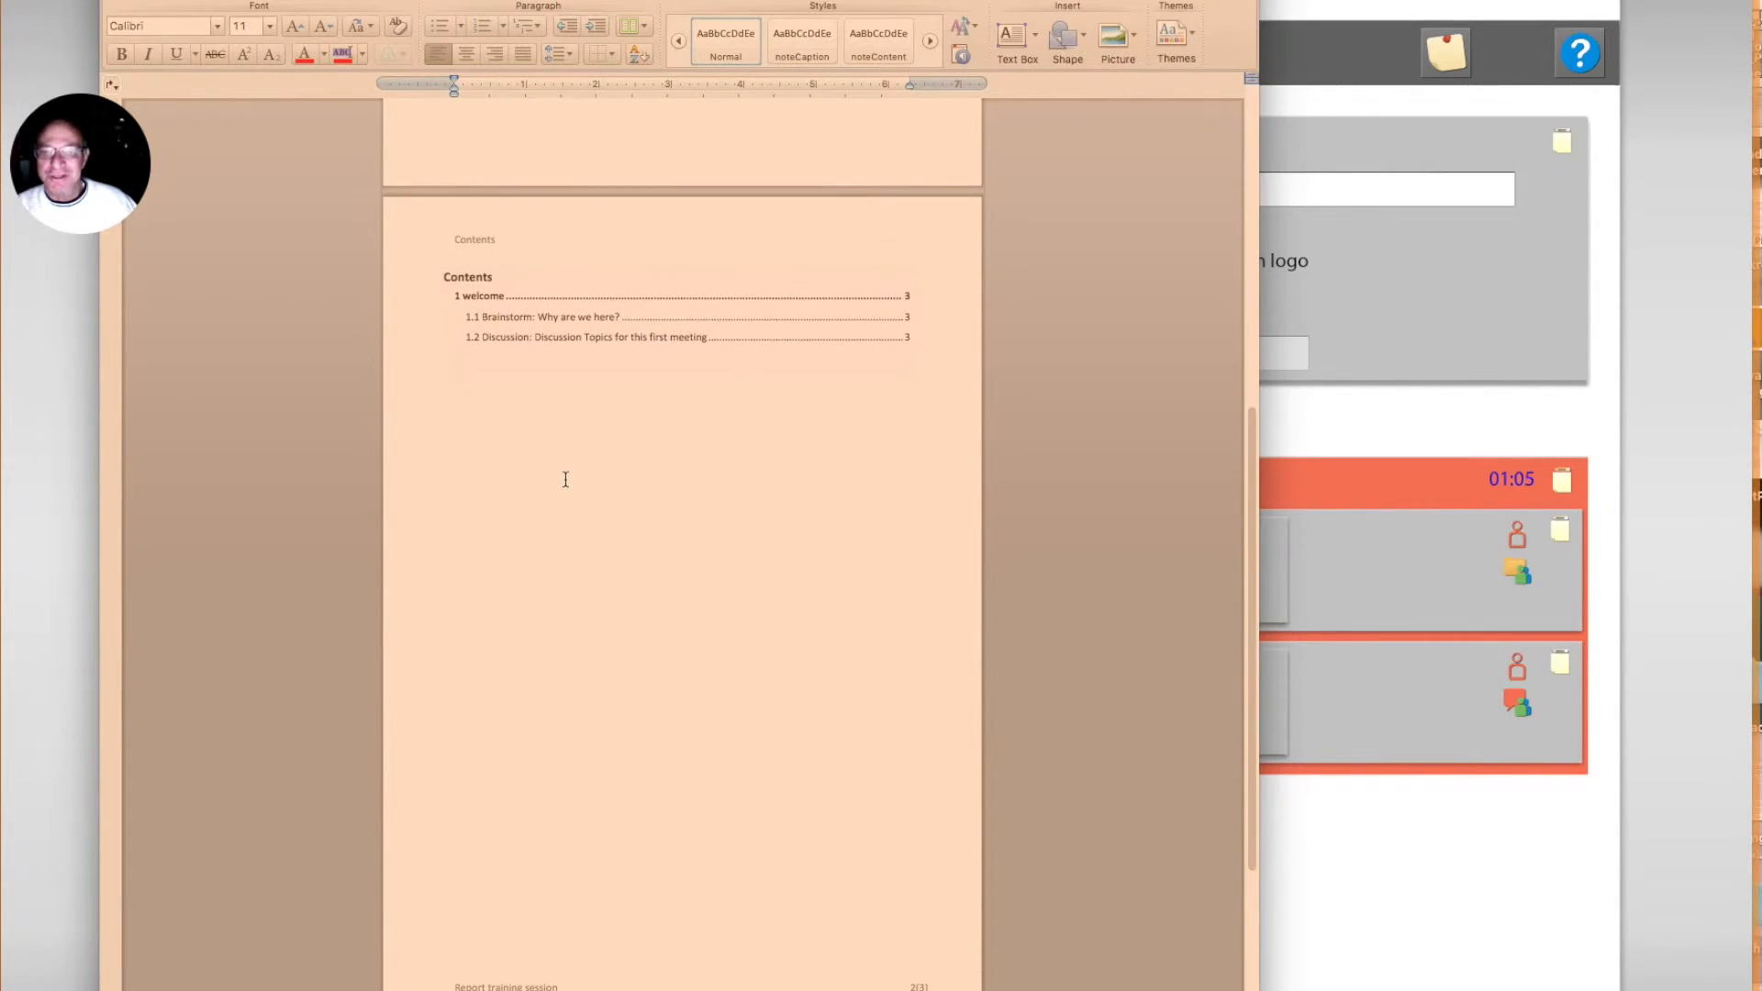
pyautogui.scroll(-15, 566, 479)
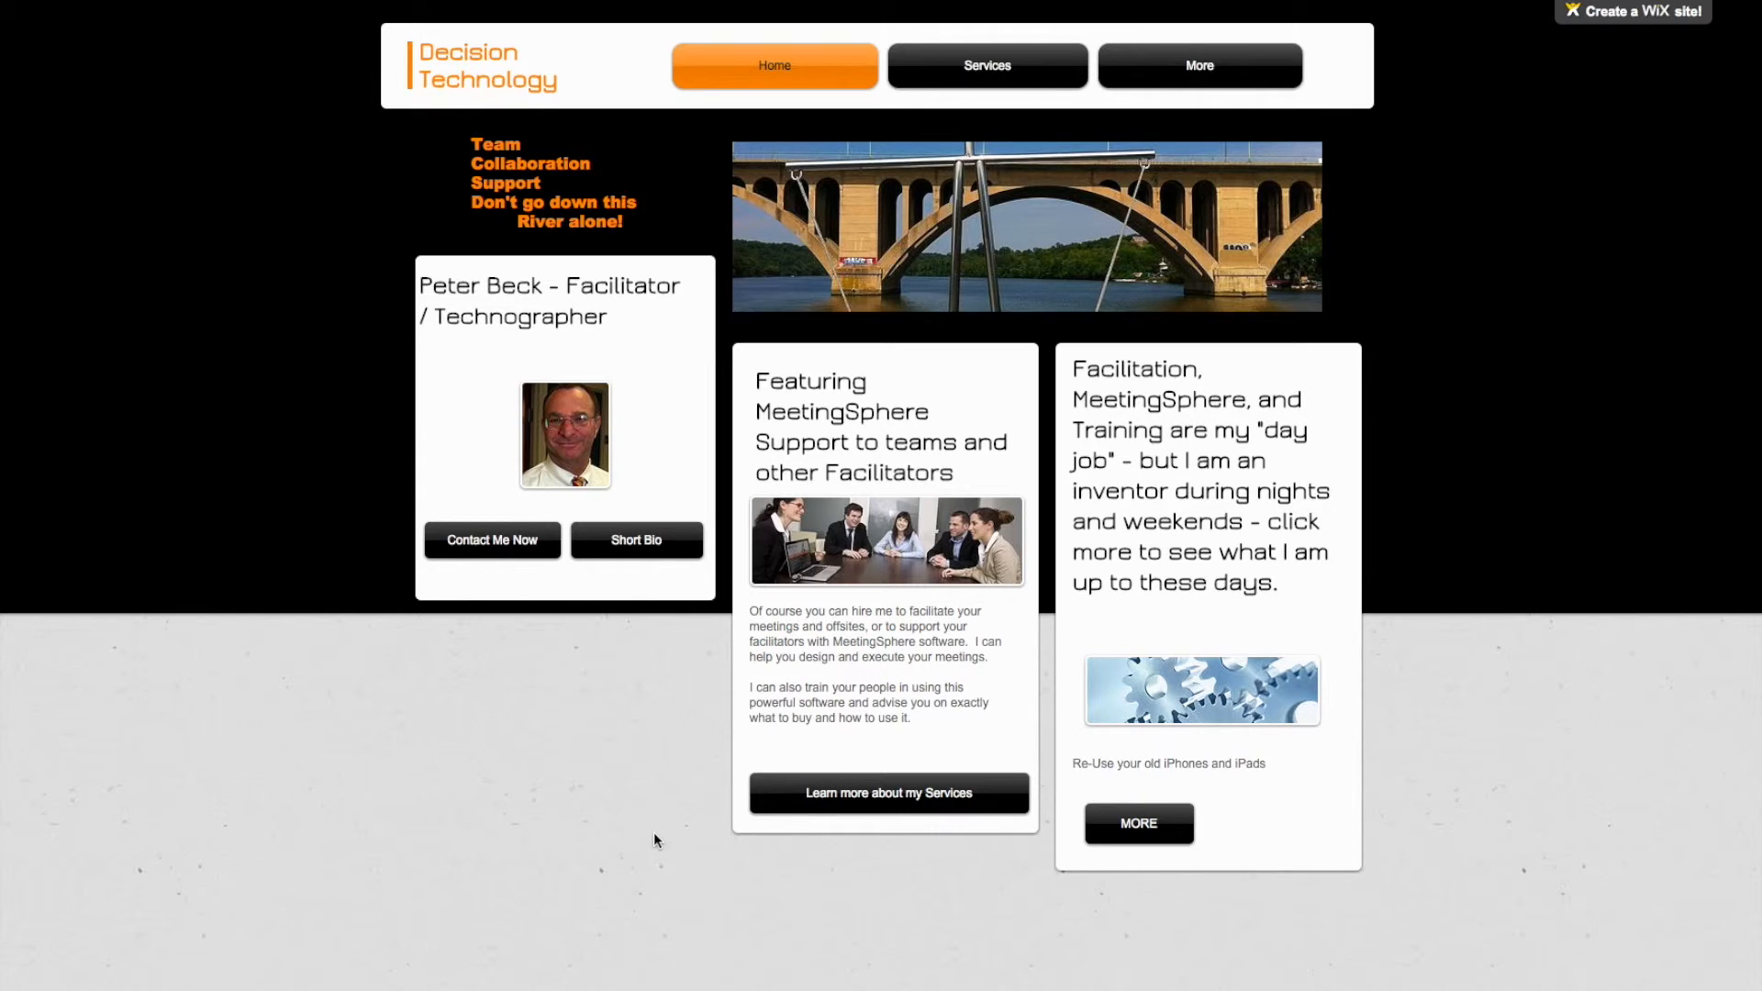
# Step: Switch to the Decision Technology website and view its Services page
pyautogui.click(1008, 71)
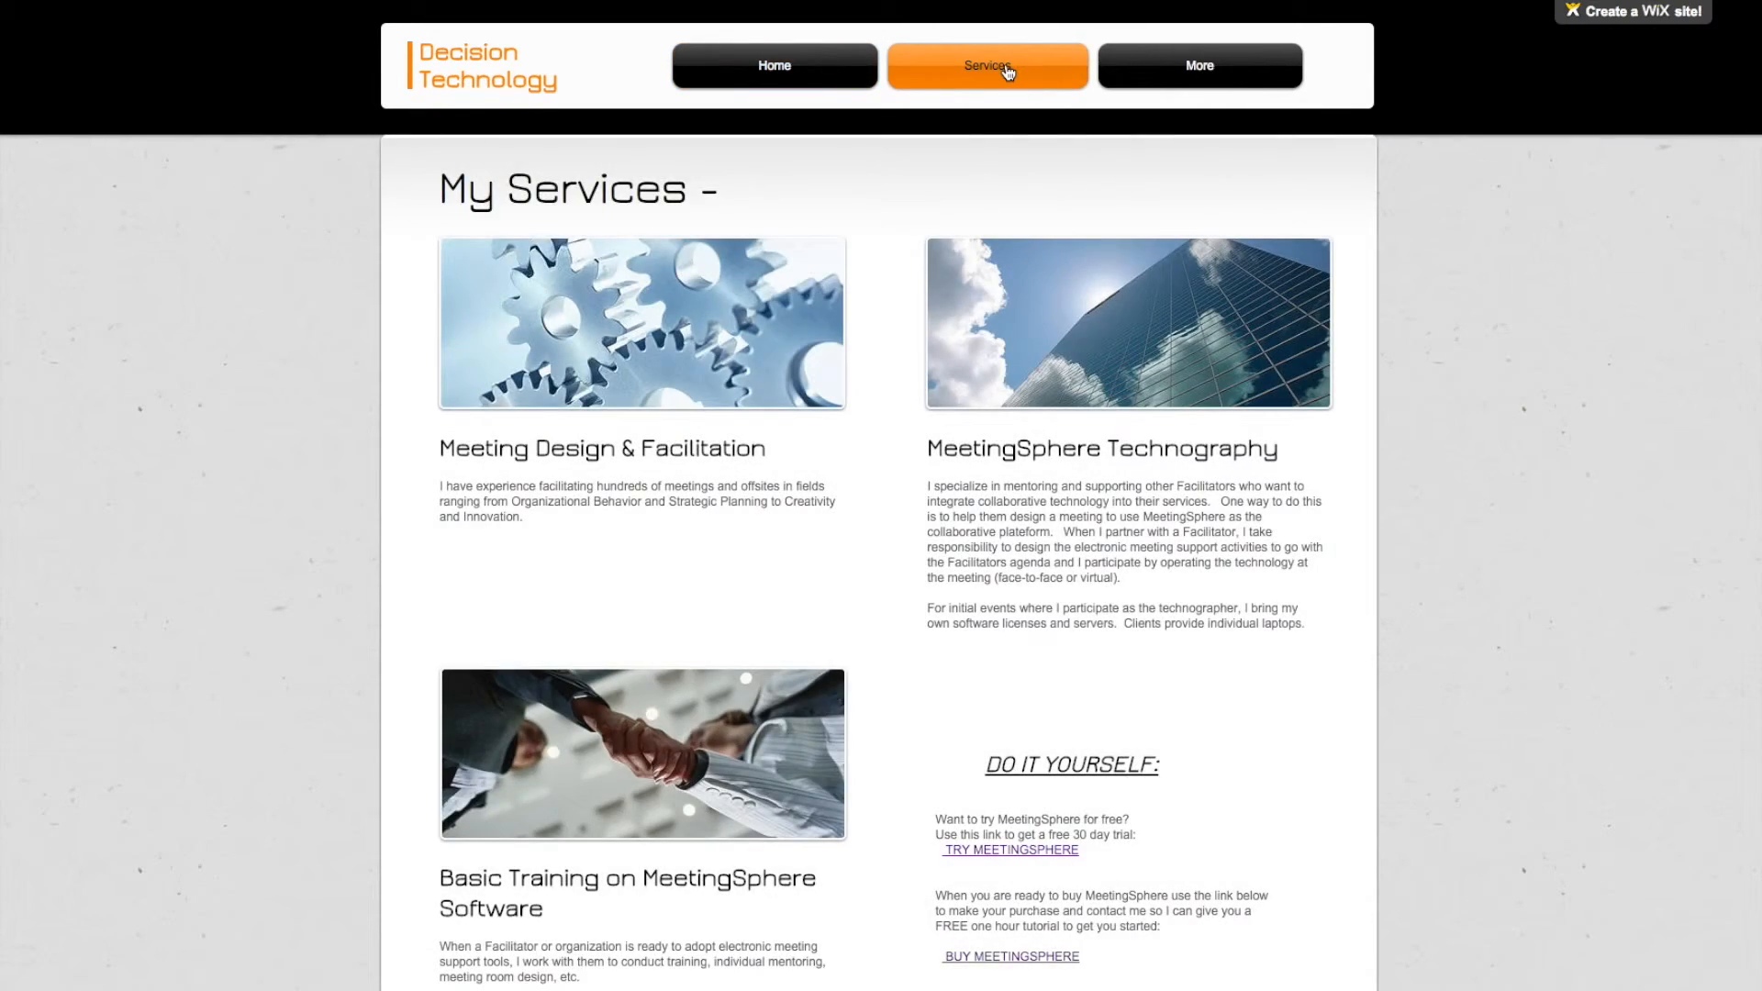